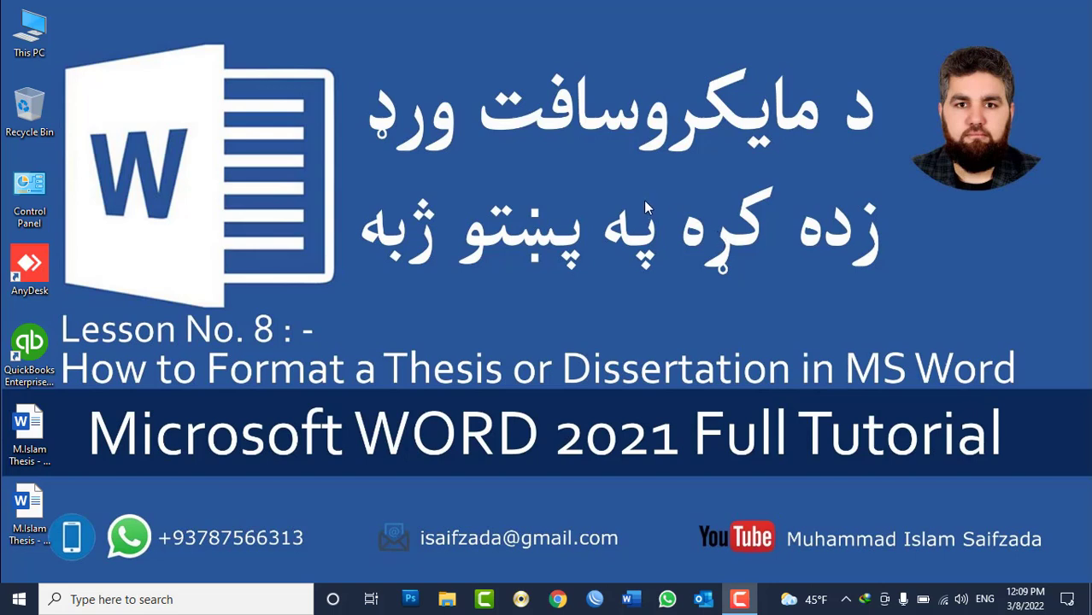
# Refresh the desktop and start a new blank Word document
pyautogui.rightClick(628, 190)
pyautogui.click(657, 218)
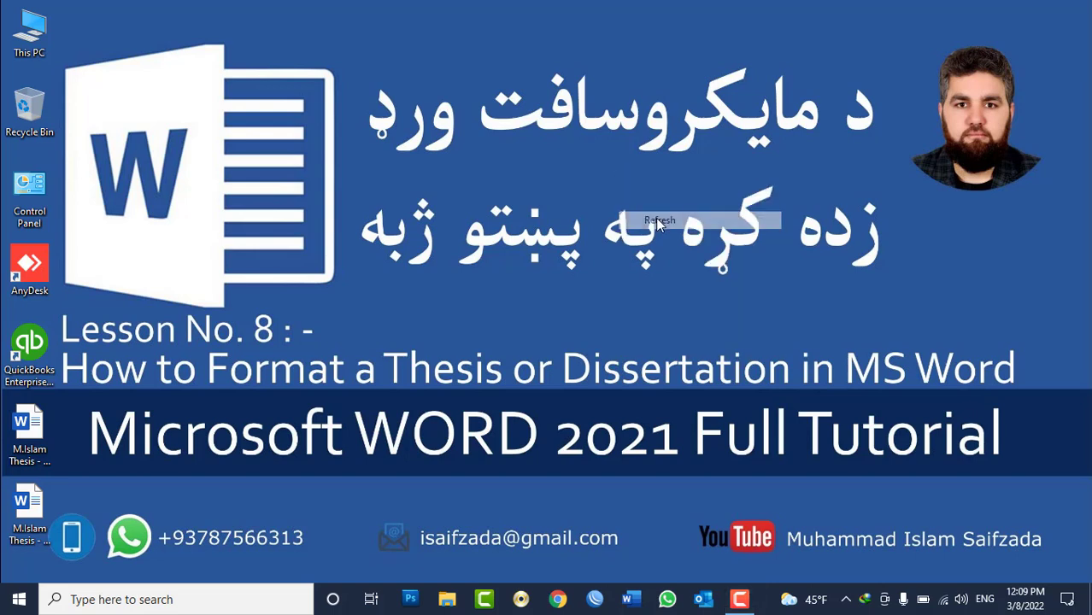
pyautogui.click(637, 604)
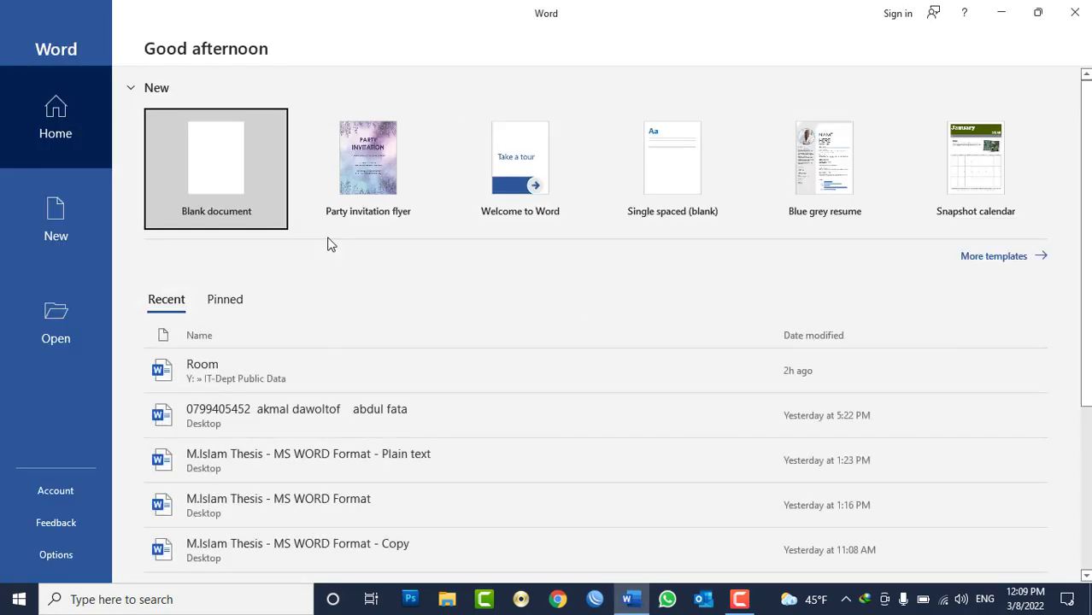
pyautogui.click(243, 205)
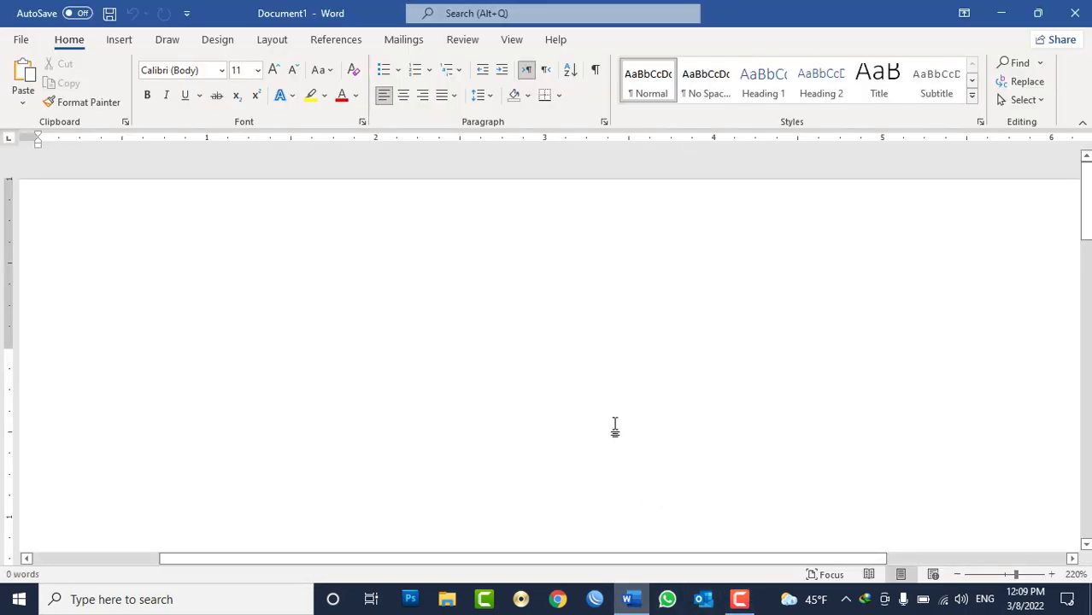
# Scroll down the blank document, then minimize Word to show the desktop
pyautogui.keyDown('ctrl'); pyautogui.scroll(-4, 893, 453); pyautogui.keyUp('ctrl')
pyautogui.keyDown('ctrl'); pyautogui.scroll(-4, 888, 444); pyautogui.keyUp('ctrl')
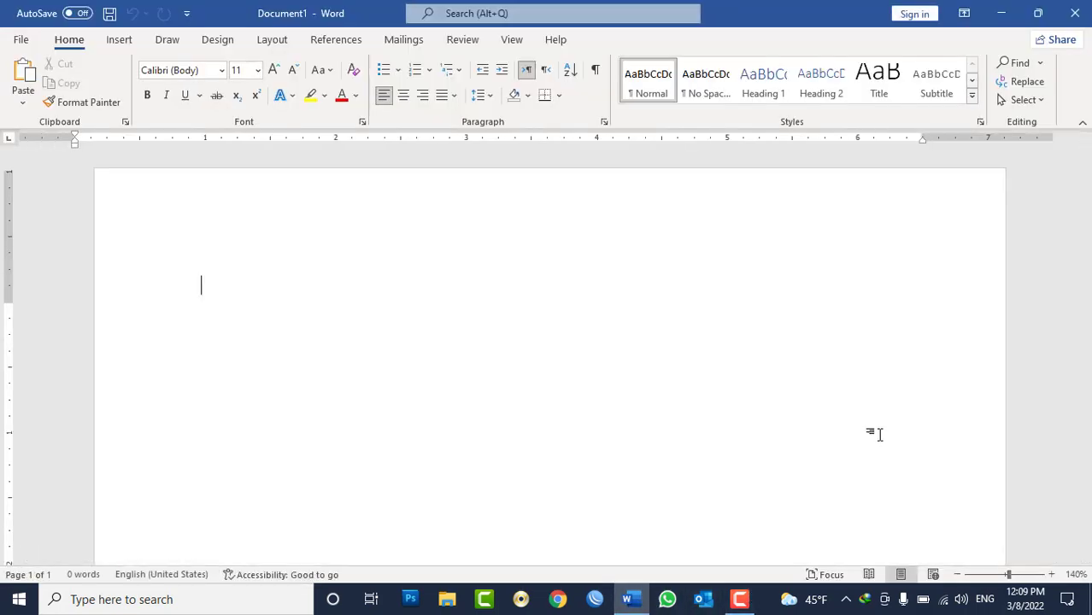
pyautogui.keyDown('ctrl'); pyautogui.scroll(-2, 880, 435); pyautogui.keyUp('ctrl')
pyautogui.keyDown('ctrl'); pyautogui.scroll(-1, 881, 435); pyautogui.keyUp('ctrl')
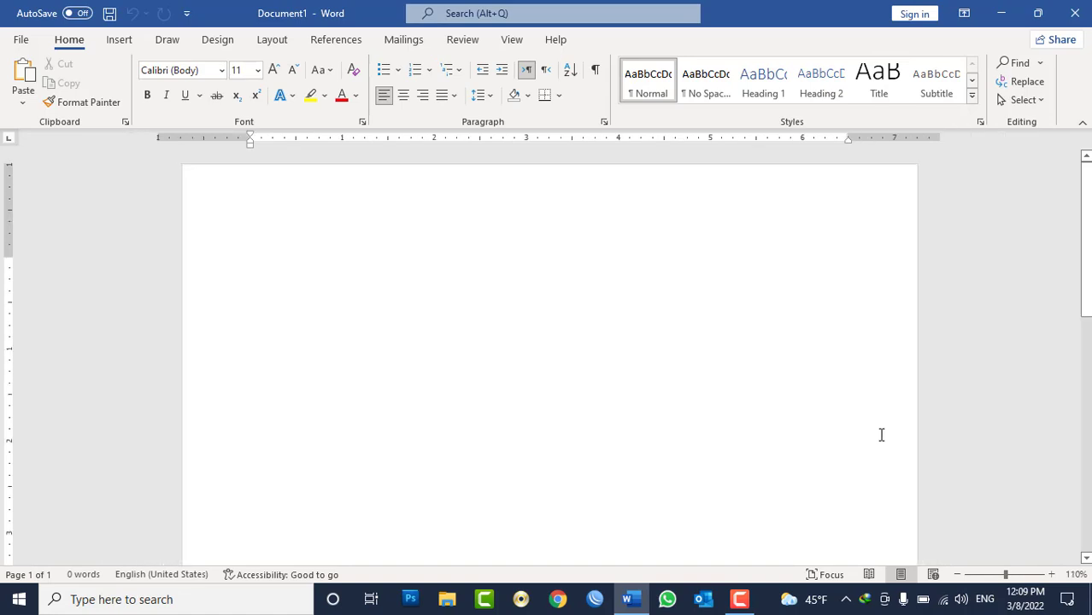
pyautogui.keyDown('ctrl'); pyautogui.scroll(-1, 880, 434); pyautogui.keyUp('ctrl')
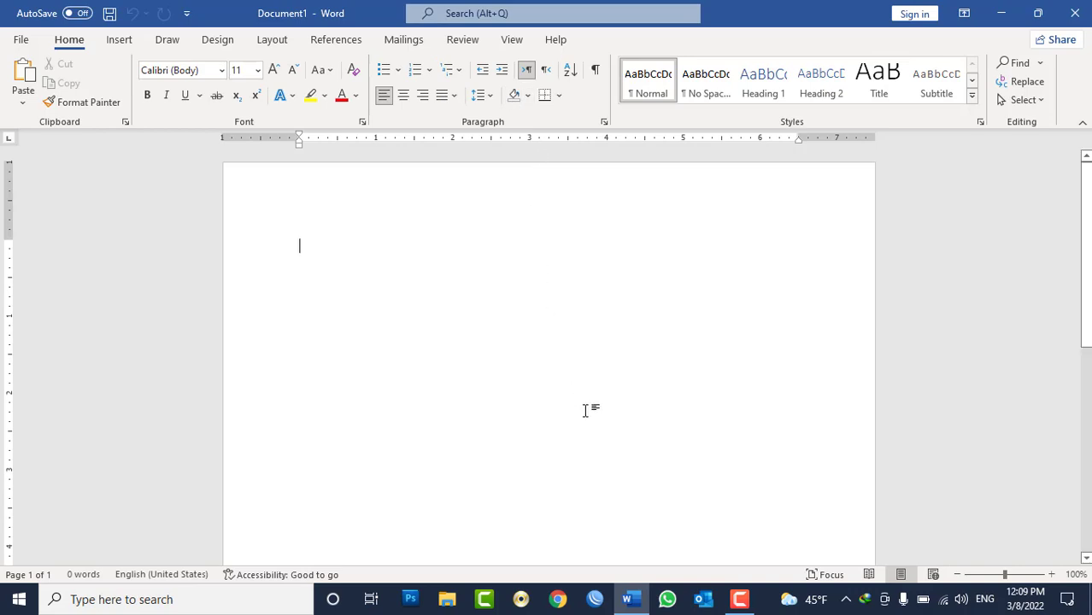
pyautogui.click(639, 602)
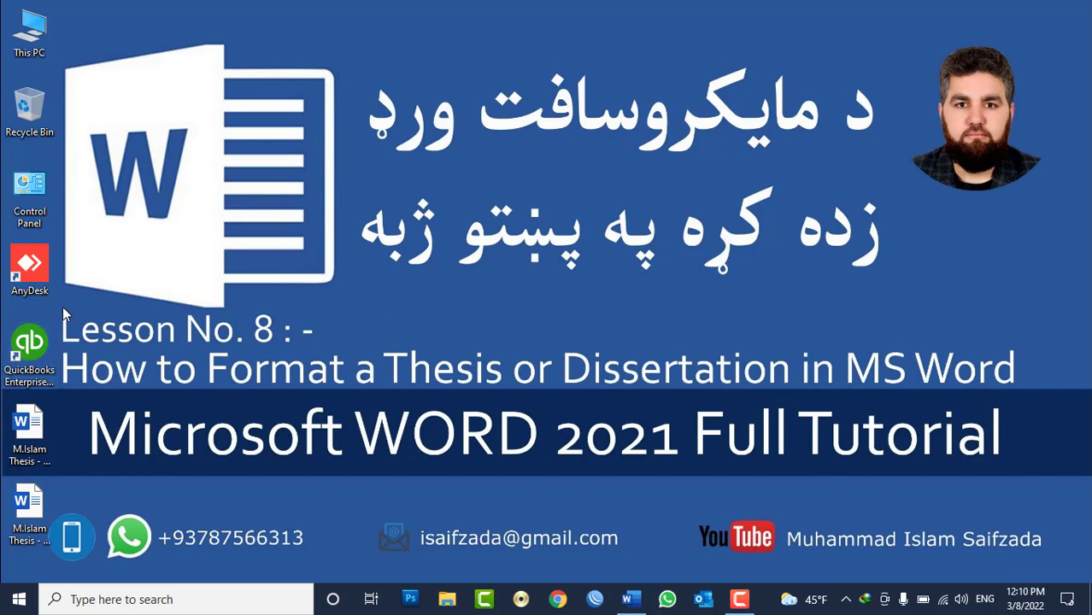
# Highlight the lesson title text on the desktop wallpaper
pyautogui.moveTo(62, 311); pyautogui.dragTo(1017, 393)
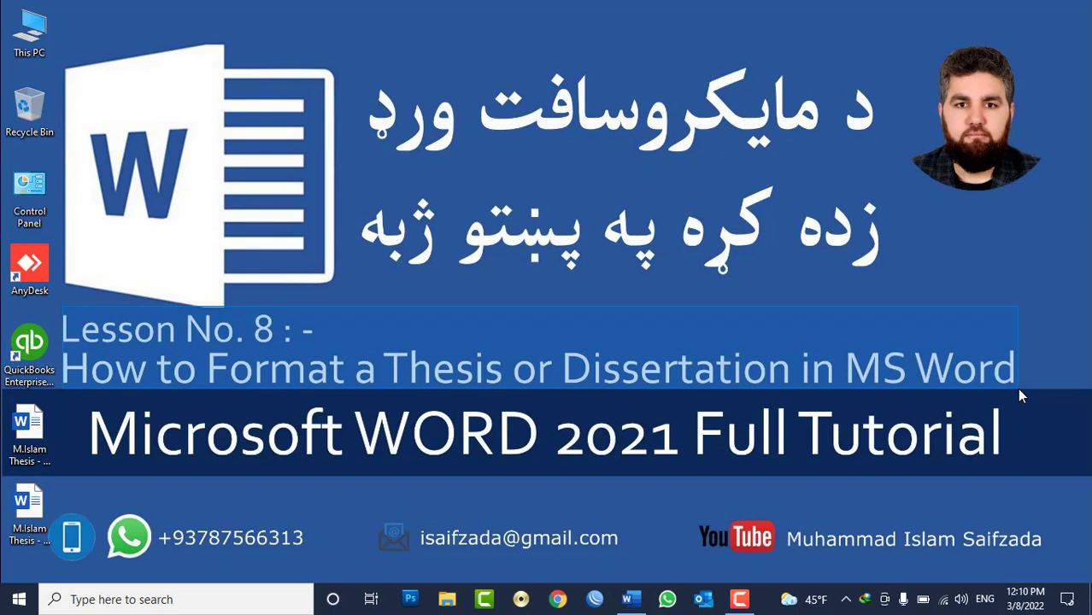
pyautogui.moveTo(1020, 394); pyautogui.dragTo(1020, 395)
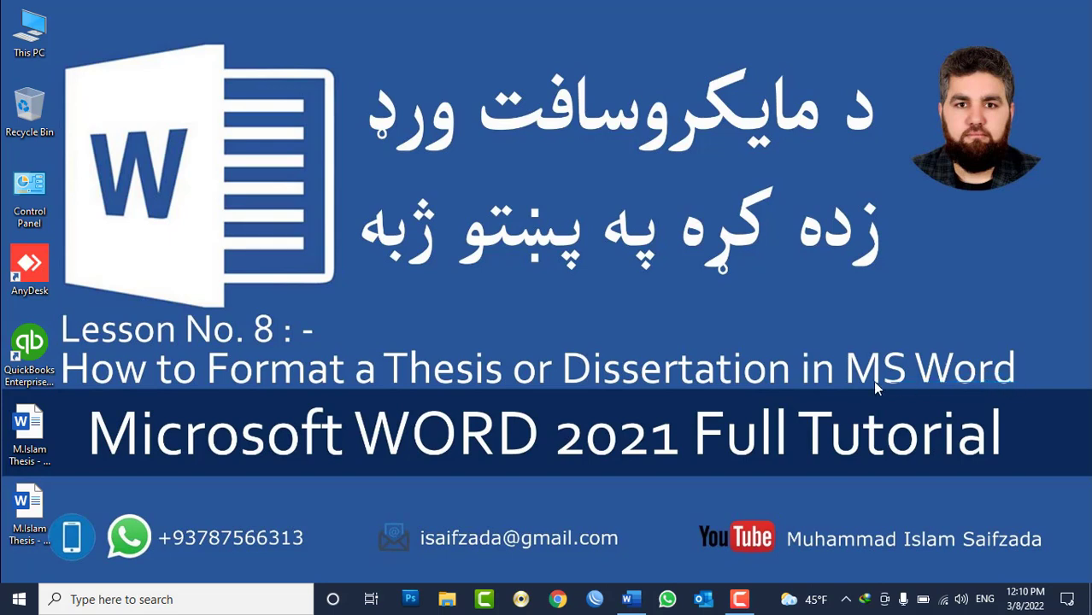
pyautogui.moveTo(875, 387); pyautogui.dragTo(61, 307)
# Move the plain-text thesis file above the other thesis file and open it in Word
pyautogui.click(25, 508)
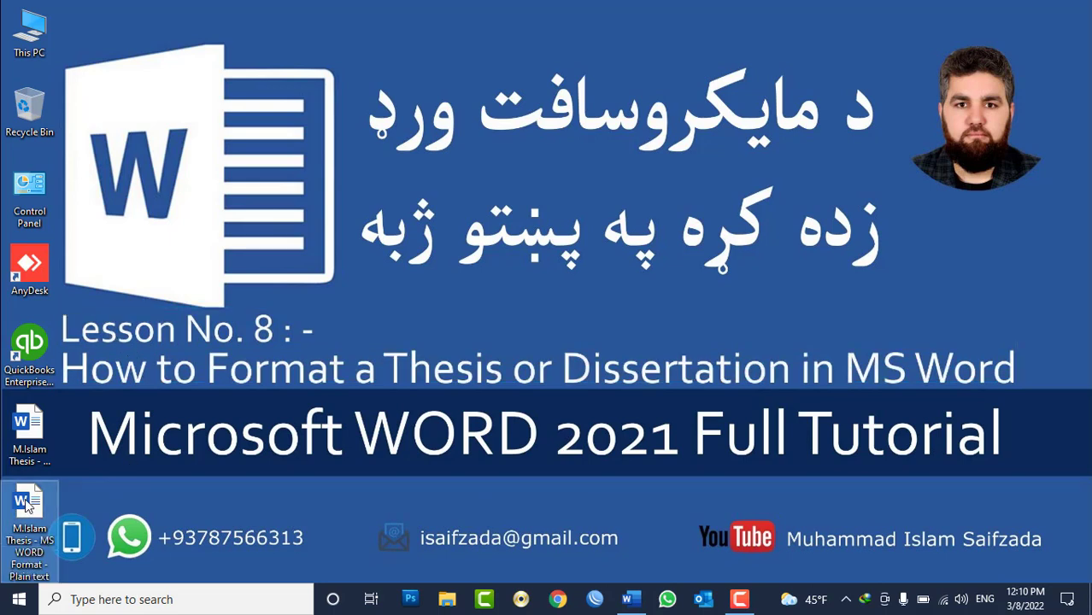
pyautogui.moveTo(25, 508); pyautogui.dragTo(35, 424)
pyautogui.doubleClick(34, 425)
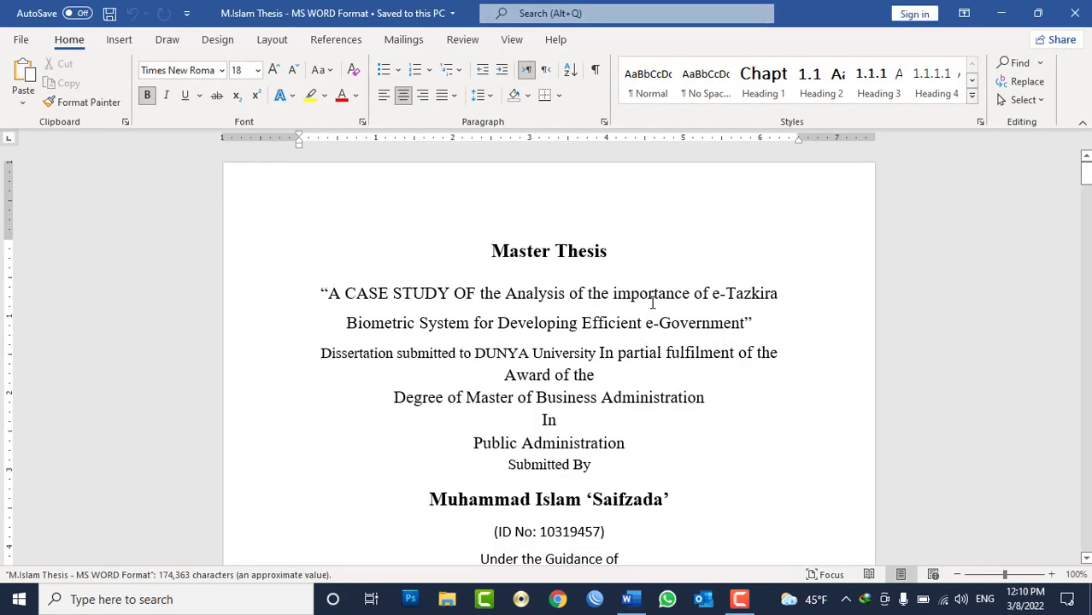
# Scroll past the front matter, contents and abbreviations table to the 'Chapter 1 : Introduction' page
pyautogui.scroll(-2, 656, 287)
pyautogui.scroll(-5, 656, 287)
pyautogui.scroll(-5, 656, 287)
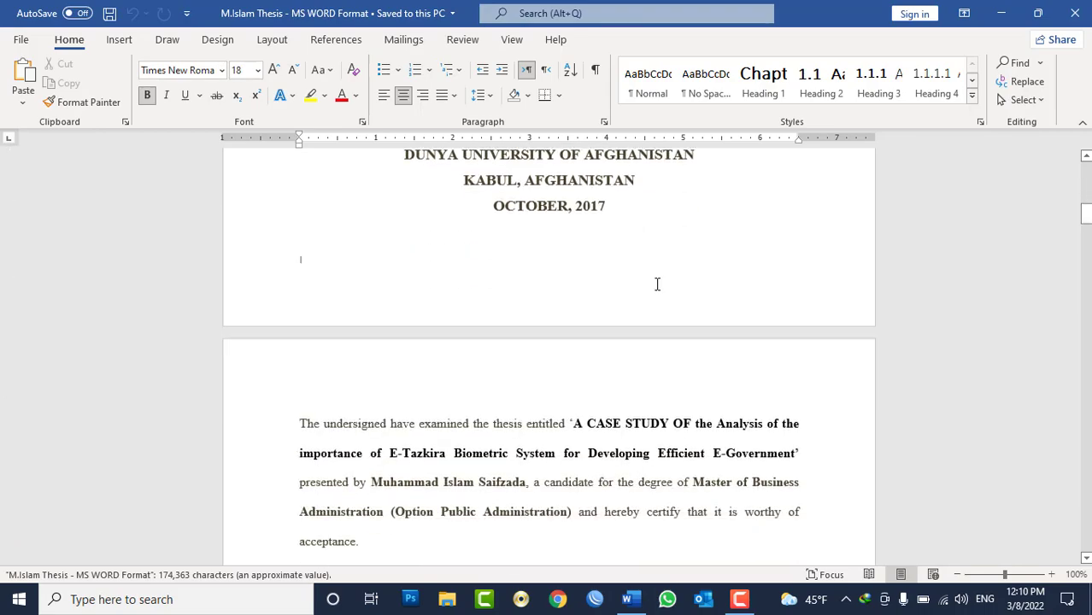
pyautogui.scroll(-5, 656, 287)
pyautogui.scroll(-5, 657, 285)
pyautogui.scroll(-5, 657, 285)
pyautogui.scroll(-5, 657, 284)
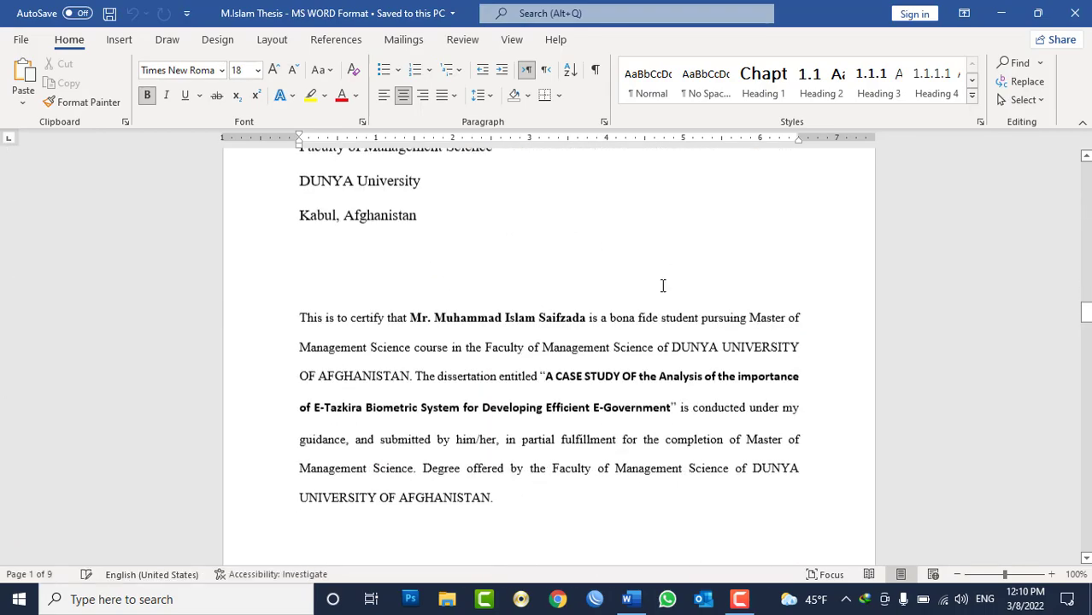
pyautogui.scroll(-5, 665, 285)
pyautogui.scroll(-5, 665, 285)
pyautogui.scroll(-5, 666, 283)
pyautogui.scroll(-5, 675, 278)
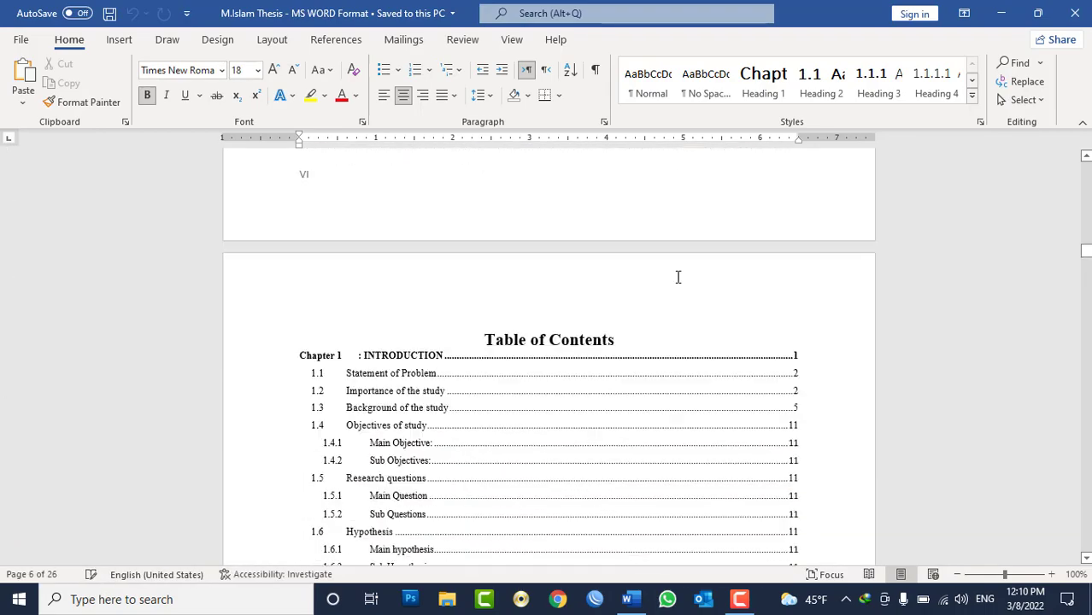
pyautogui.scroll(-5, 680, 276)
pyautogui.scroll(-5, 679, 276)
pyautogui.scroll(-5, 681, 275)
pyautogui.scroll(-5, 681, 275)
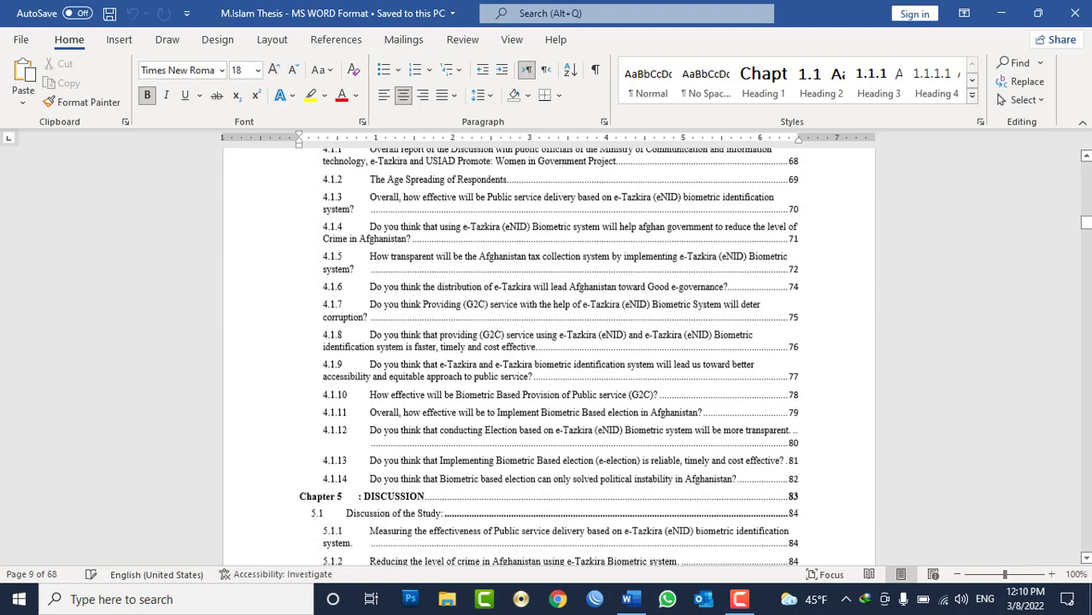
pyautogui.scroll(-5, 681, 275)
pyautogui.scroll(-2, 580, 357)
pyautogui.scroll(-5, 580, 356)
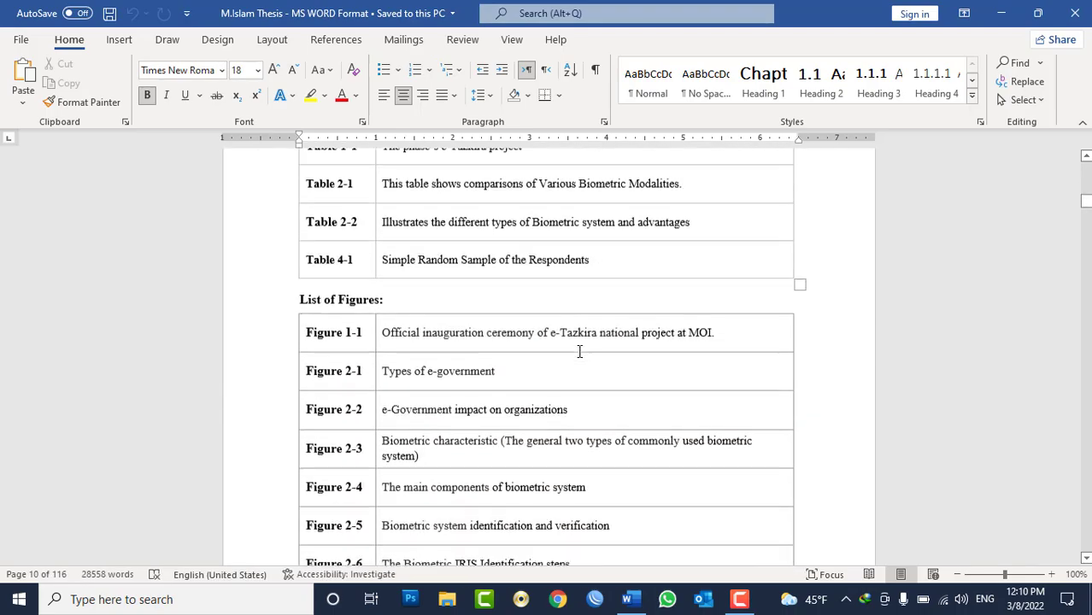
pyautogui.scroll(-5, 583, 350)
pyautogui.scroll(-5, 583, 351)
pyautogui.scroll(-5, 584, 346)
pyautogui.scroll(-5, 585, 345)
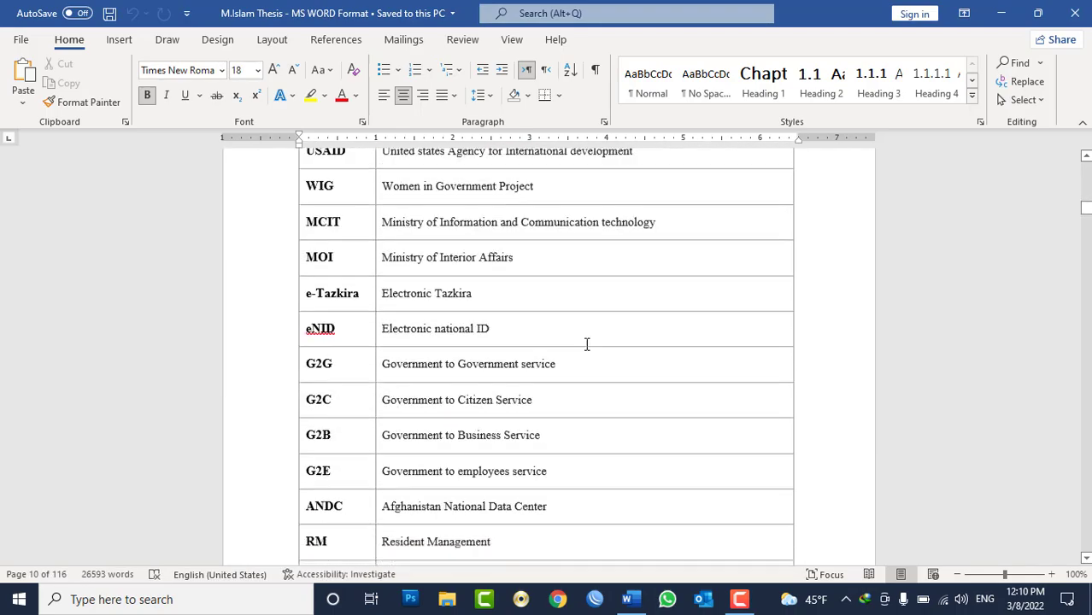
pyautogui.scroll(-5, 586, 344)
pyautogui.scroll(-5, 586, 345)
pyautogui.scroll(-5, 587, 344)
pyautogui.scroll(-1, 587, 344)
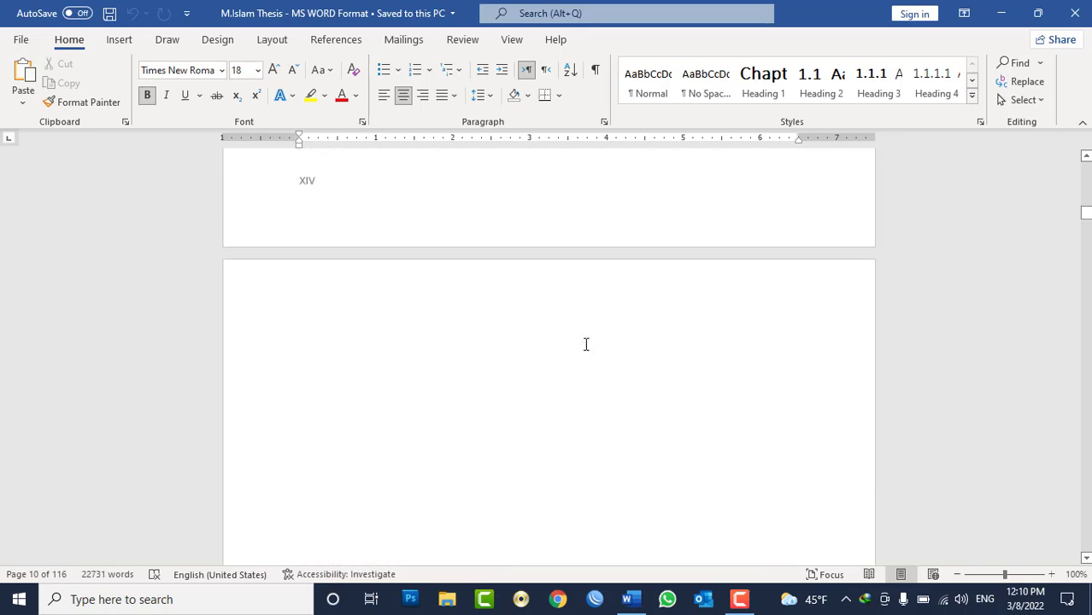
pyautogui.scroll(2, 587, 344)
pyautogui.scroll(1, 587, 344)
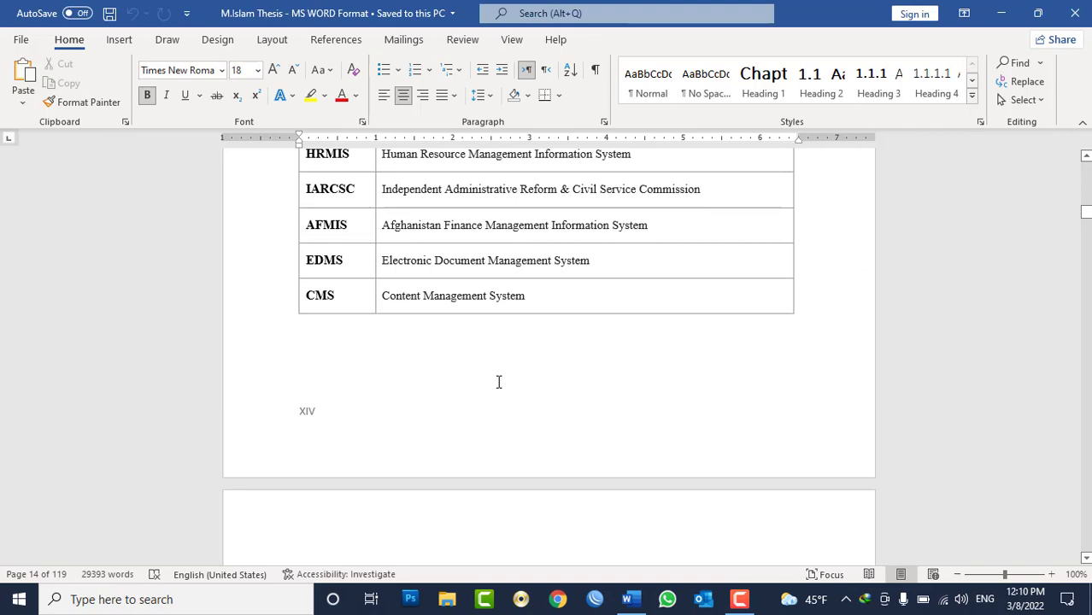
pyautogui.scroll(-5, 500, 382)
pyautogui.scroll(-5, 499, 382)
pyautogui.scroll(-5, 499, 382)
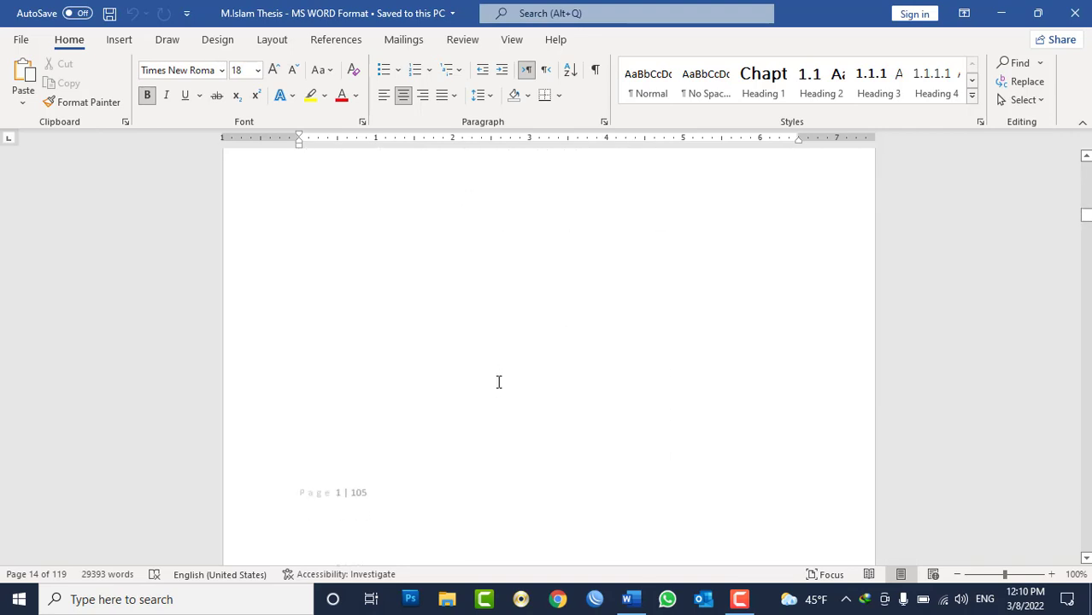
pyautogui.scroll(-5, 499, 382)
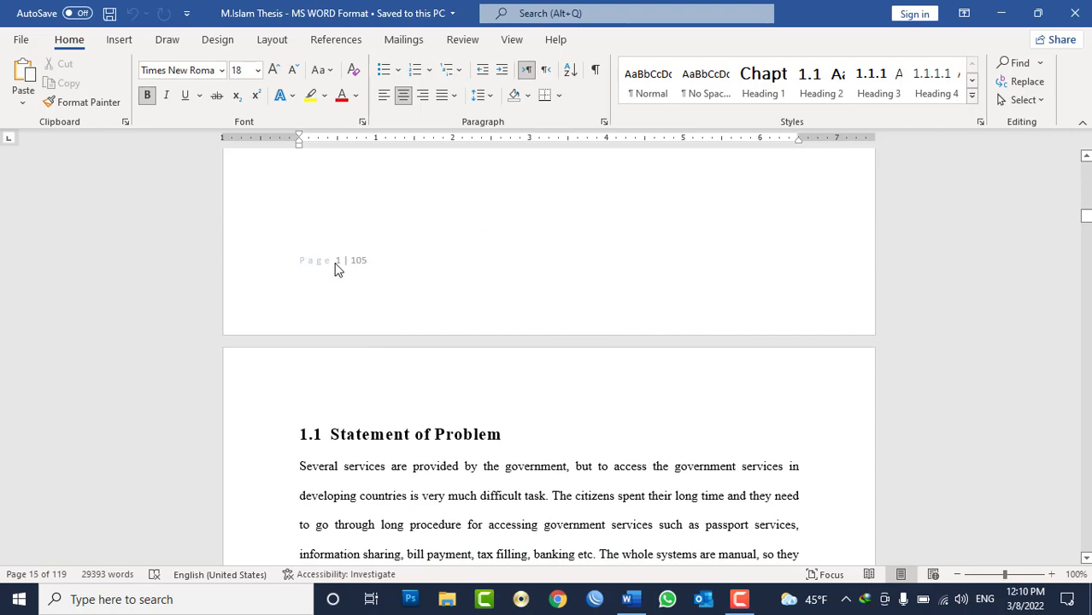
pyautogui.scroll(3, 337, 262)
pyautogui.scroll(3, 384, 307)
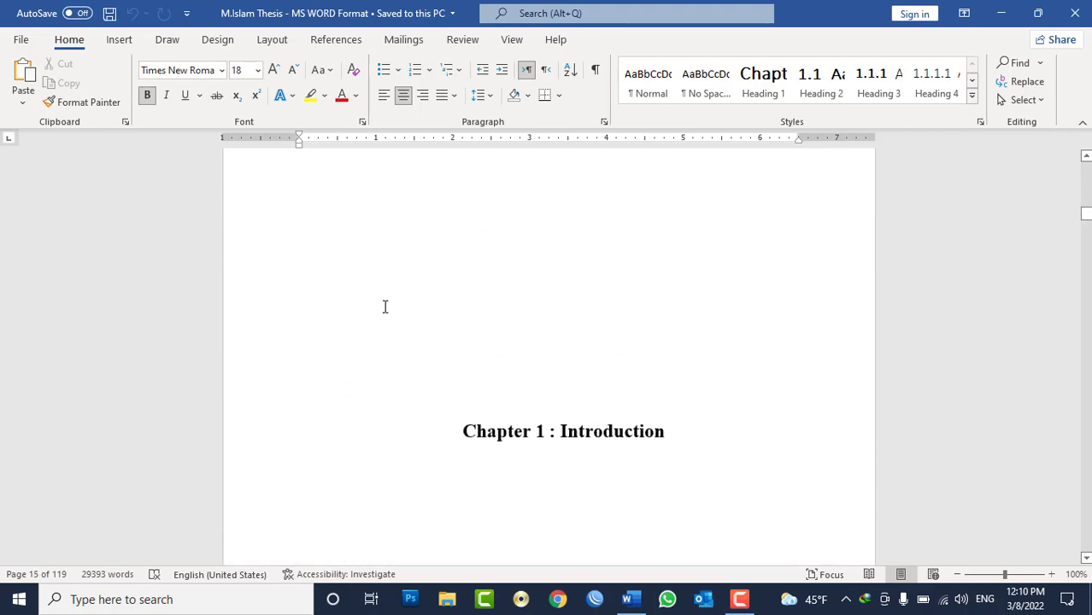
# Check the styles of the Chapter 1, 1.1 and 1.2 headings and body text, then return to the top
pyautogui.scroll(-3, 565, 305)
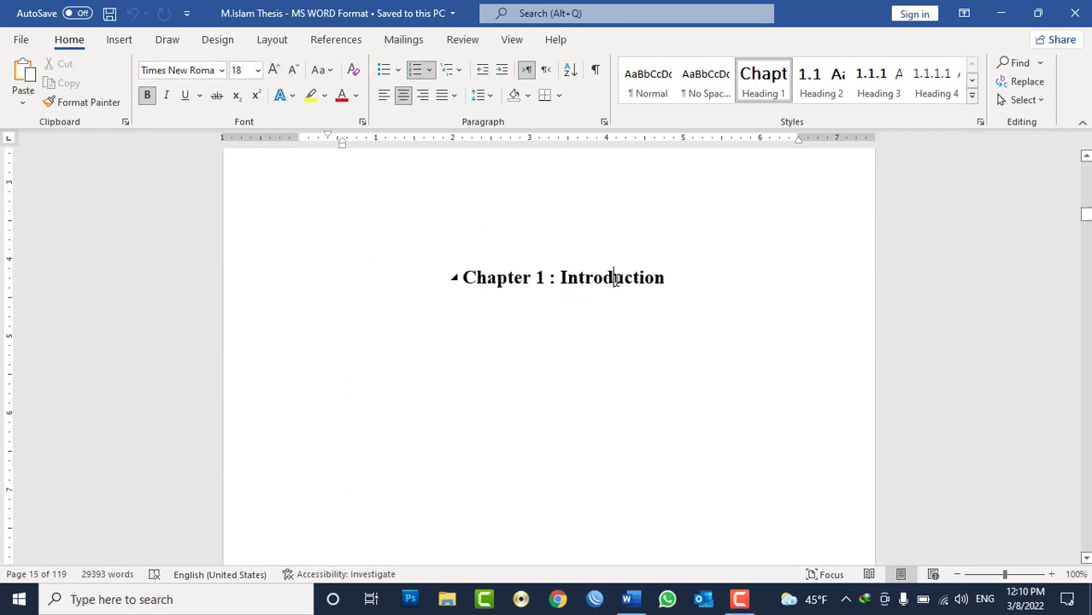
pyautogui.doubleClick(609, 282)
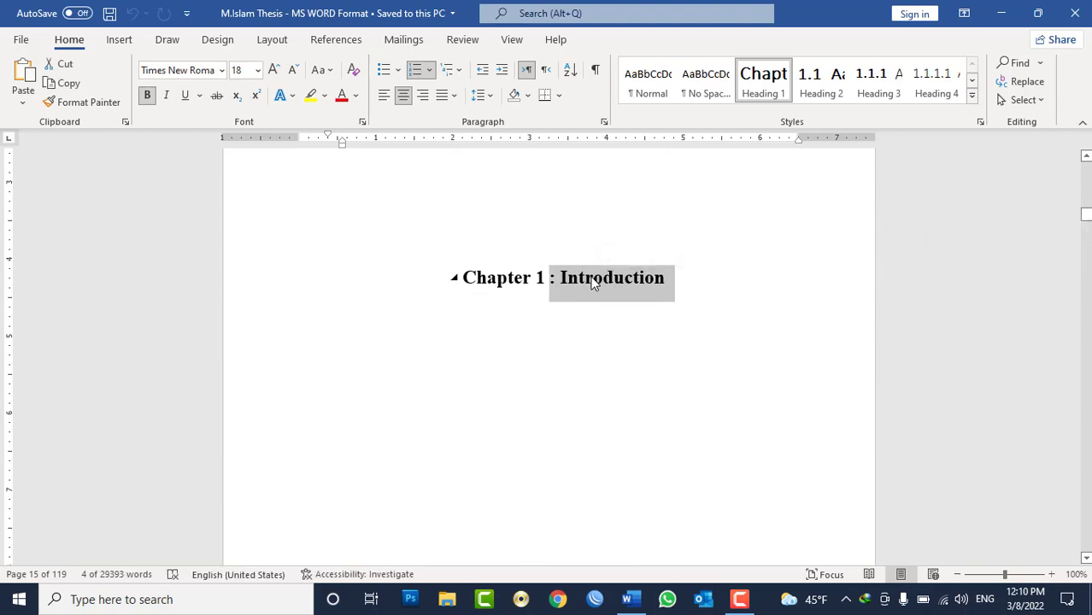
pyautogui.scroll(-5, 429, 416)
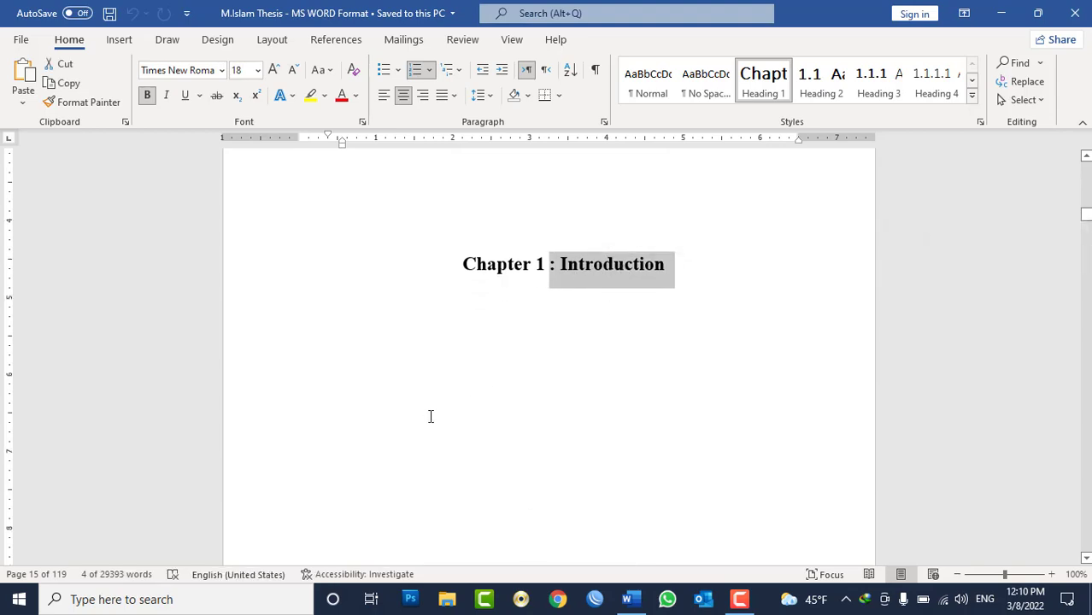
pyautogui.scroll(-4, 443, 402)
pyautogui.moveTo(329, 319); pyautogui.dragTo(513, 320)
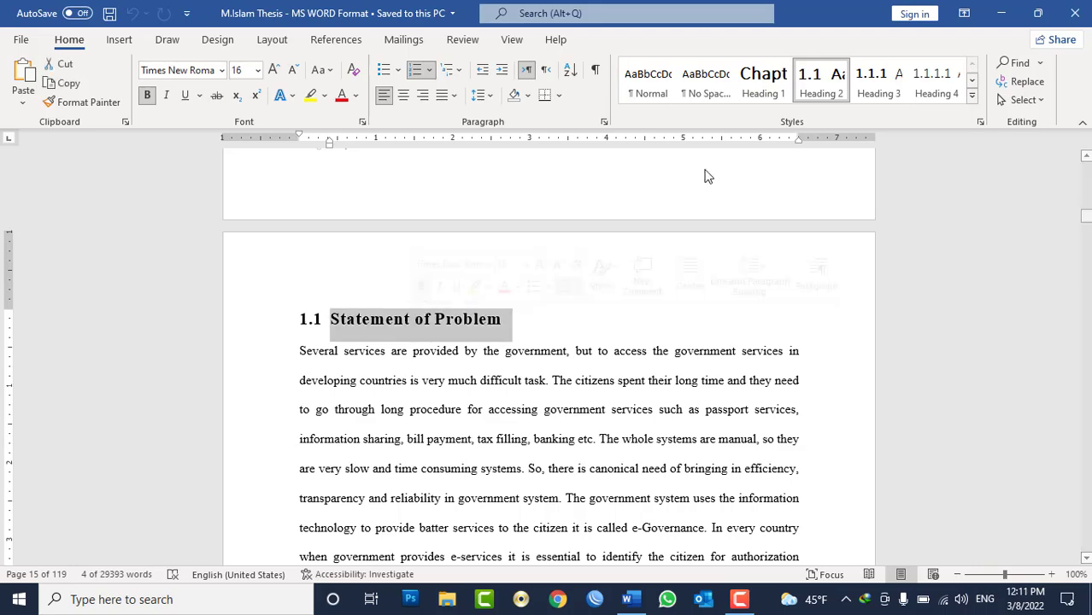
pyautogui.scroll(-6, 390, 378)
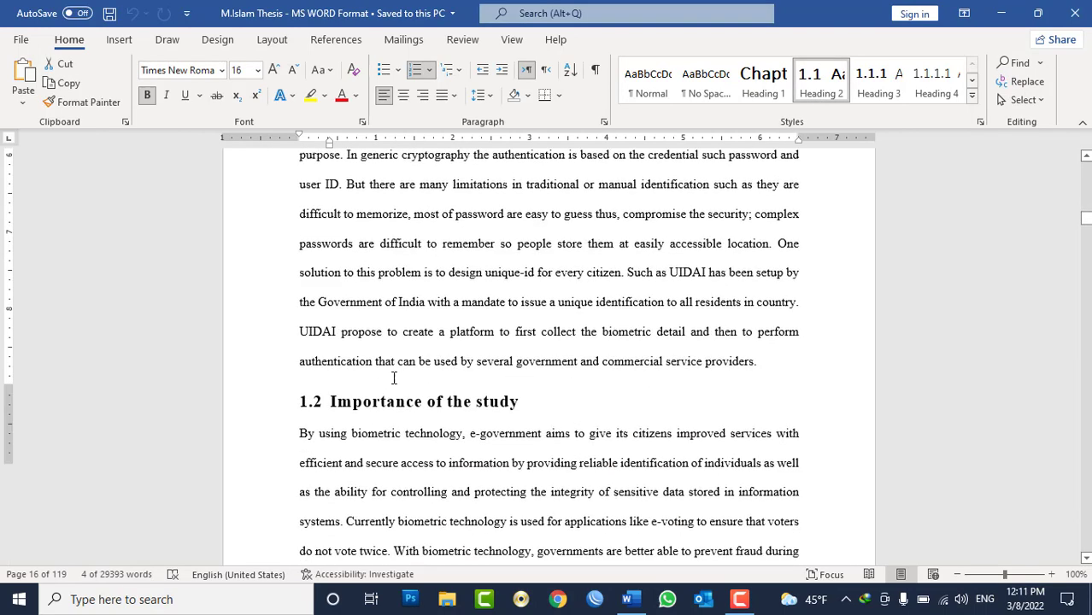
pyautogui.scroll(-2, 452, 257)
pyautogui.tripleClick(453, 219)
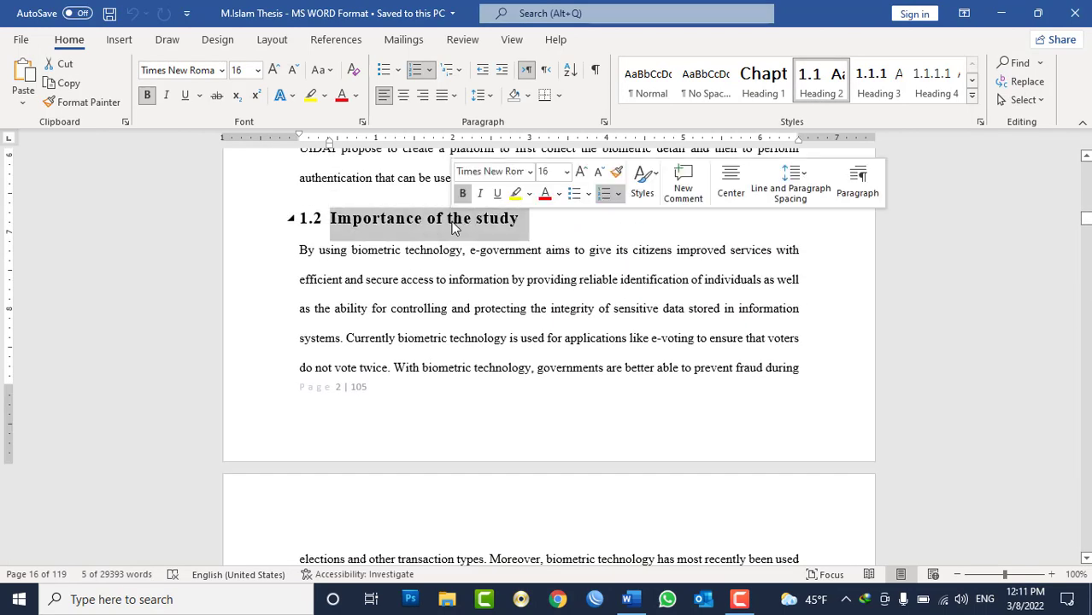
pyautogui.click(466, 250)
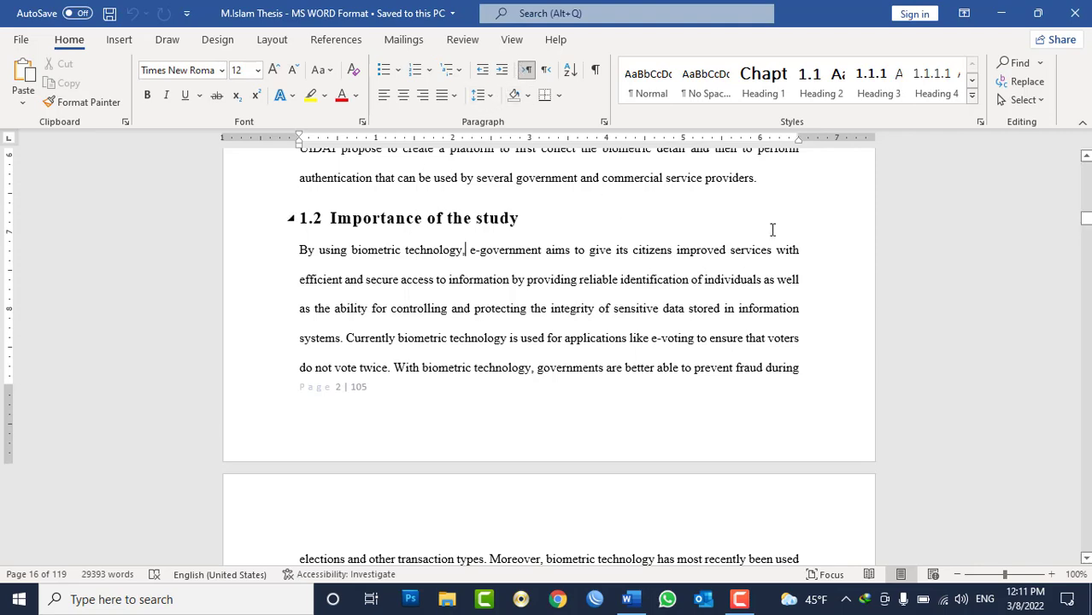
pyautogui.moveTo(1087, 224); pyautogui.dragTo(1087, 159)
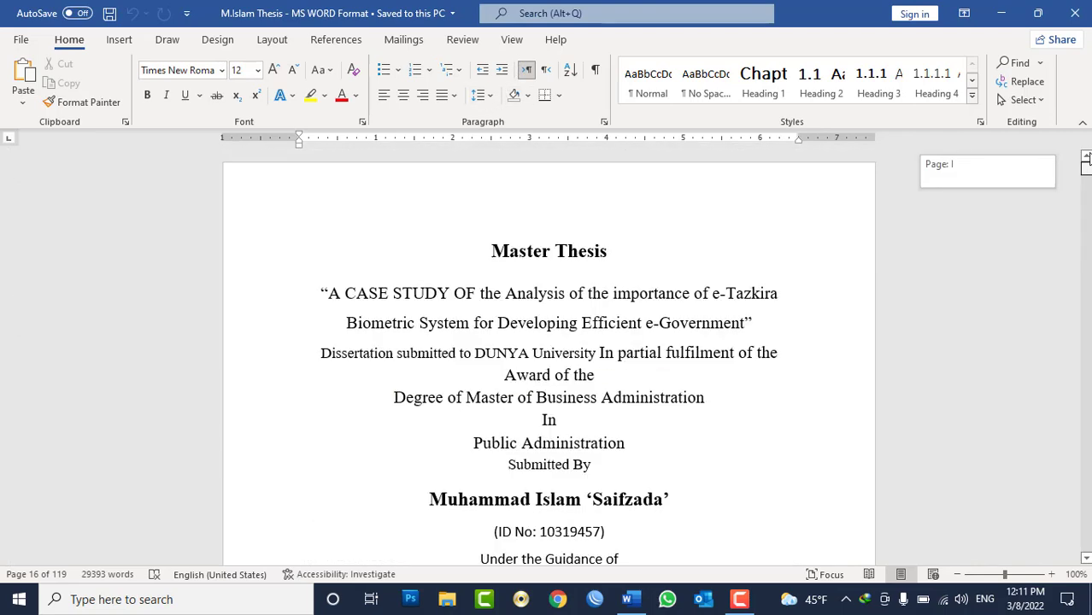
# Add a page break at the CERTIFICATE heading and delete the heading, leaving an empty page after page III
pyautogui.scroll(-2, 795, 349)
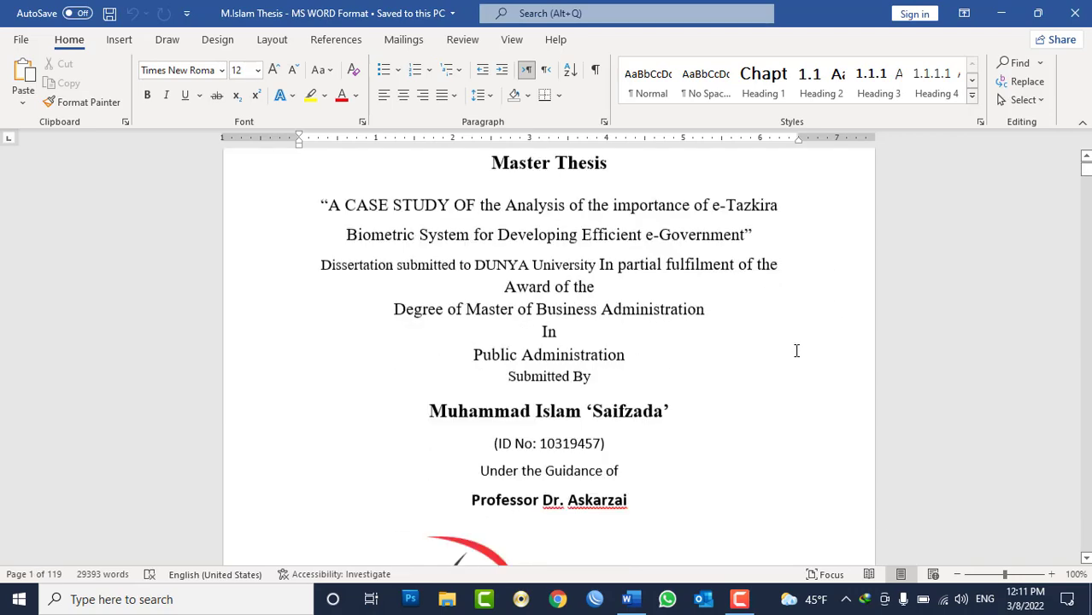
pyautogui.scroll(-8, 797, 346)
pyautogui.scroll(-4, 797, 346)
pyautogui.scroll(-8, 797, 346)
pyautogui.scroll(-5, 797, 347)
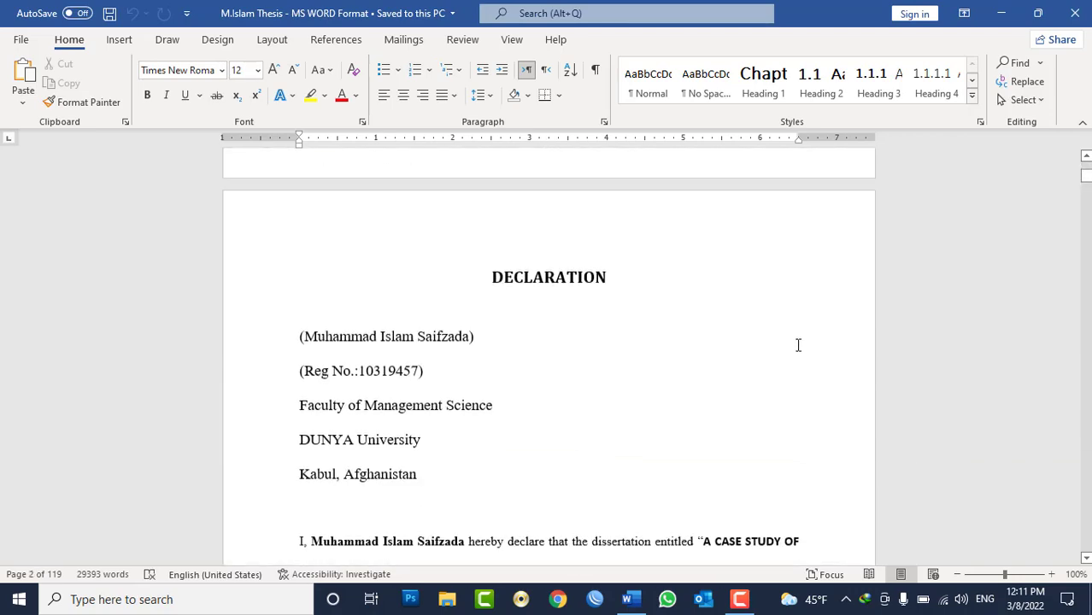
pyautogui.scroll(-5, 801, 349)
pyautogui.scroll(-5, 799, 342)
pyautogui.scroll(-1, 684, 316)
pyautogui.click(582, 290)
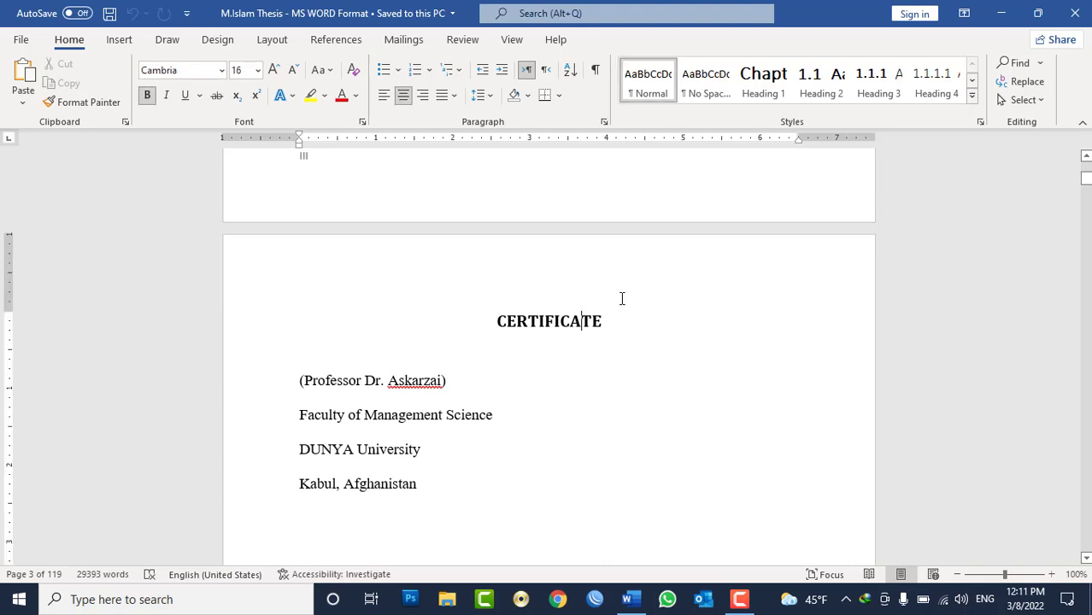
pyautogui.hotkey('ctrl', 'Return')
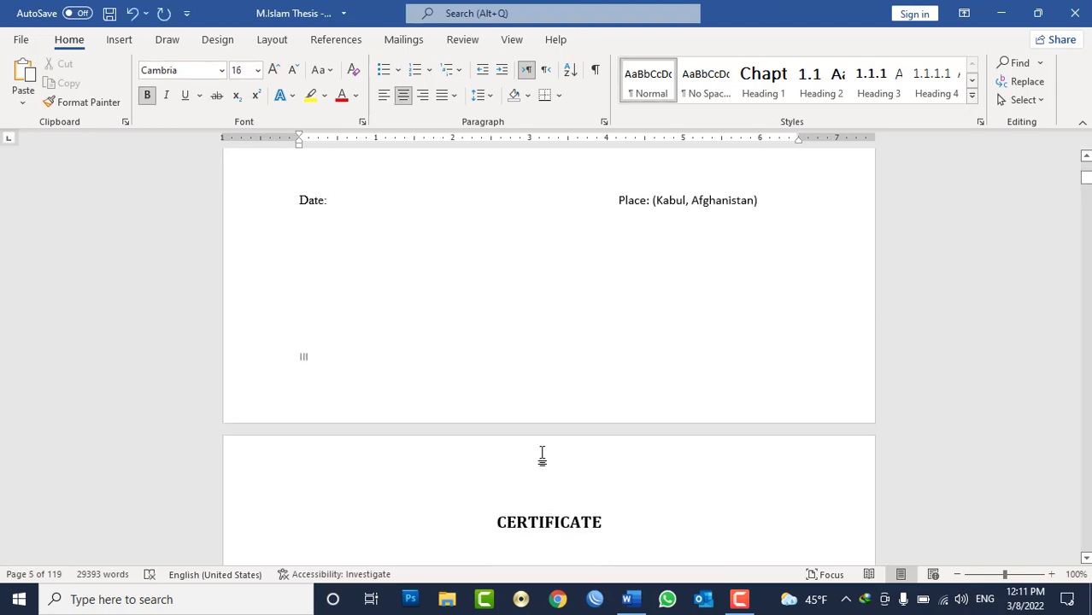
pyautogui.scroll(-2, 542, 453)
pyautogui.tripleClick(556, 403)
pyautogui.press('Delete')
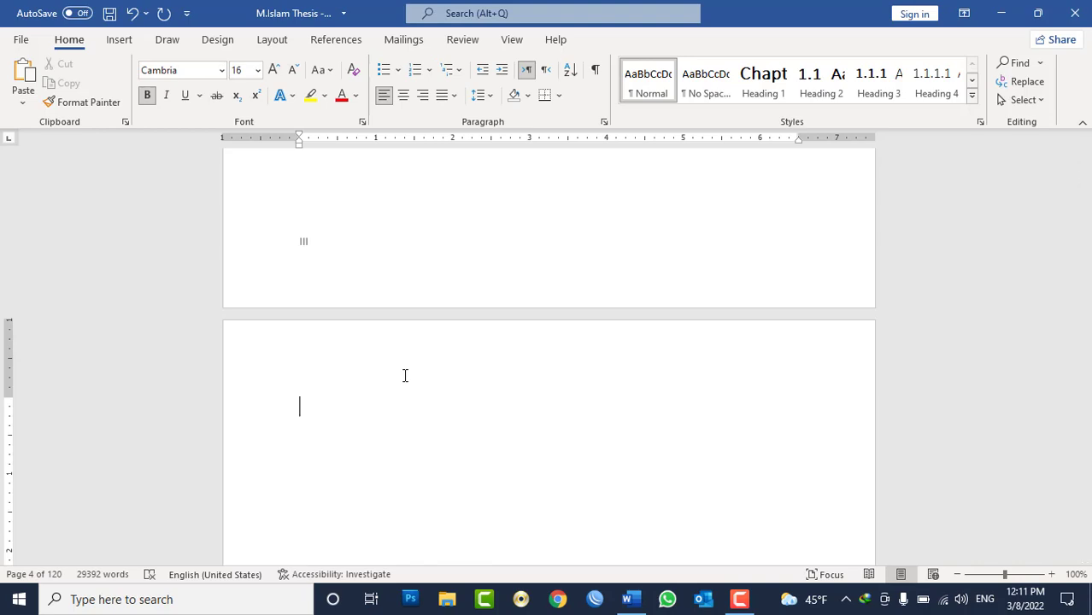
# Insert a Manual Table of contents from the References tab
pyautogui.click(324, 48)
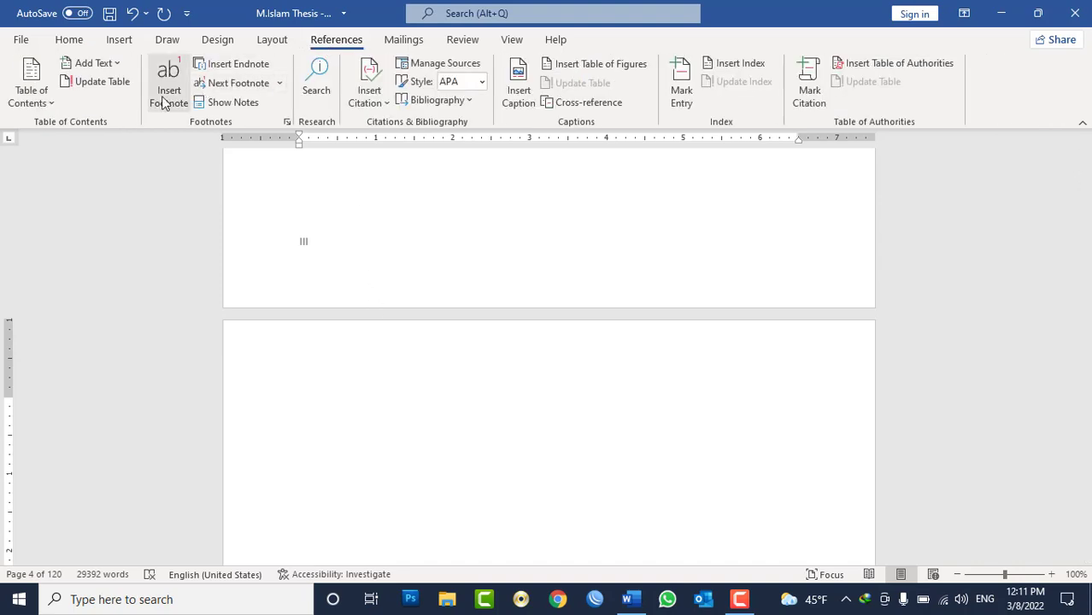
pyautogui.click(43, 103)
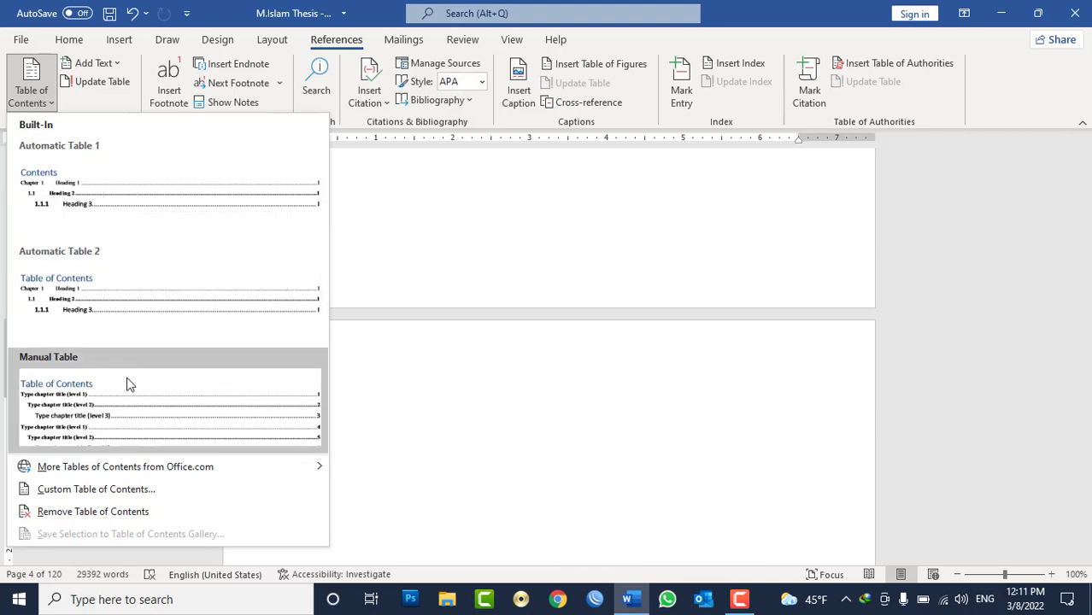
pyautogui.press('Escape')
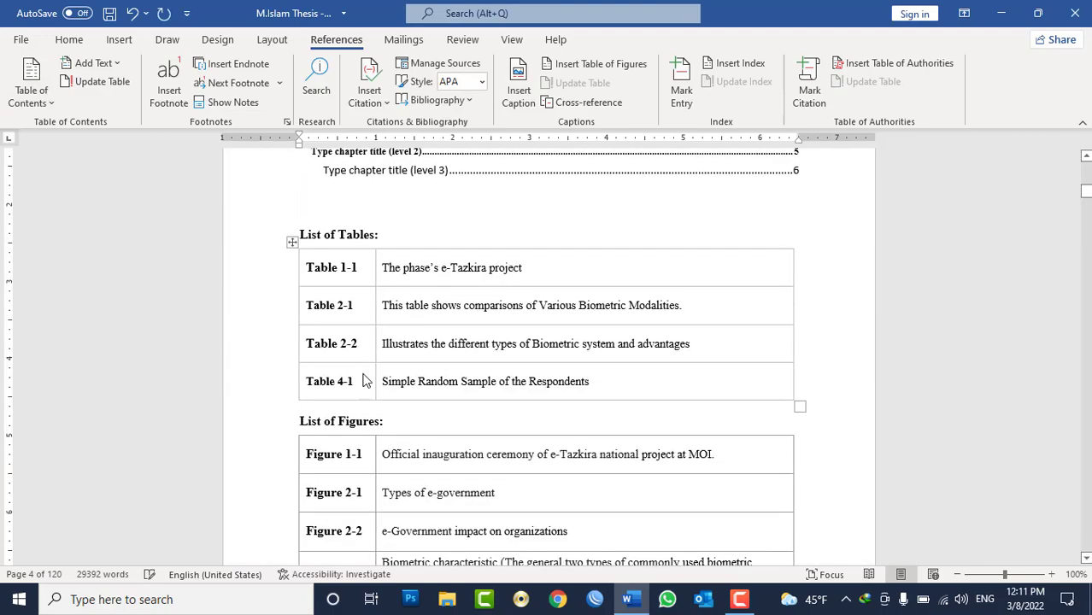
# Select all the placeholder entries of the inserted manual table of contents
pyautogui.scroll(5, 499, 370)
pyautogui.scroll(5, 498, 370)
pyautogui.scroll(4, 498, 370)
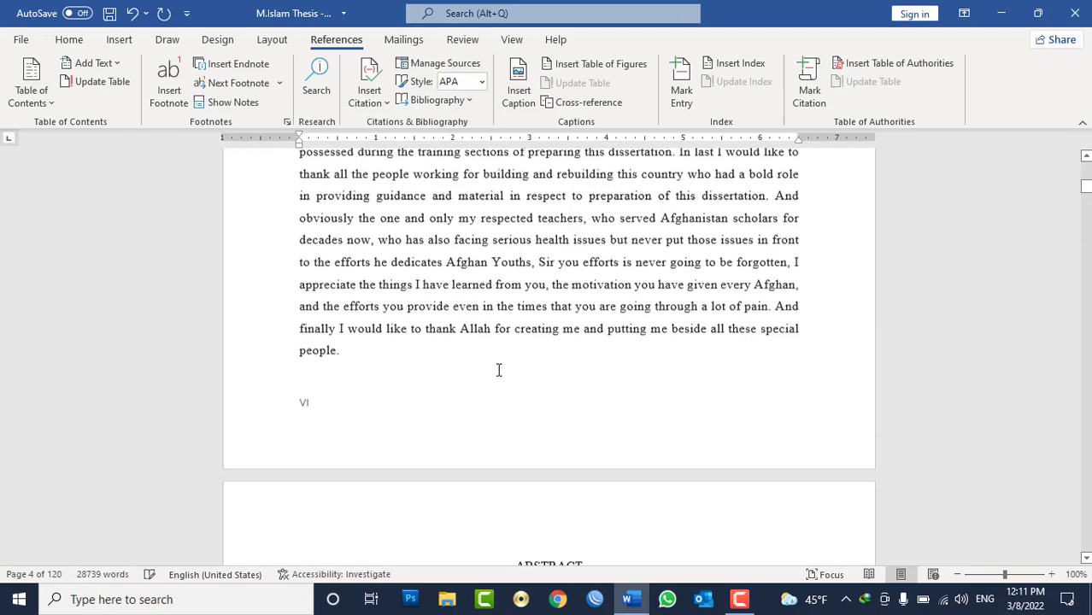
pyautogui.scroll(-5, 502, 370)
pyautogui.scroll(-4, 504, 370)
pyautogui.scroll(-4, 505, 370)
pyautogui.scroll(-2, 504, 370)
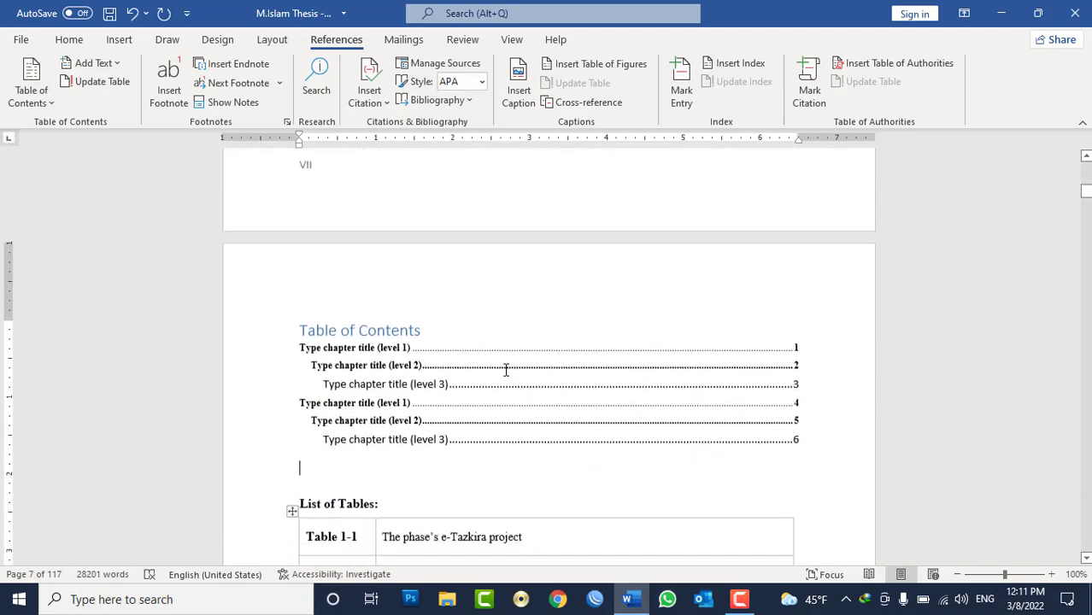
pyautogui.click(441, 357)
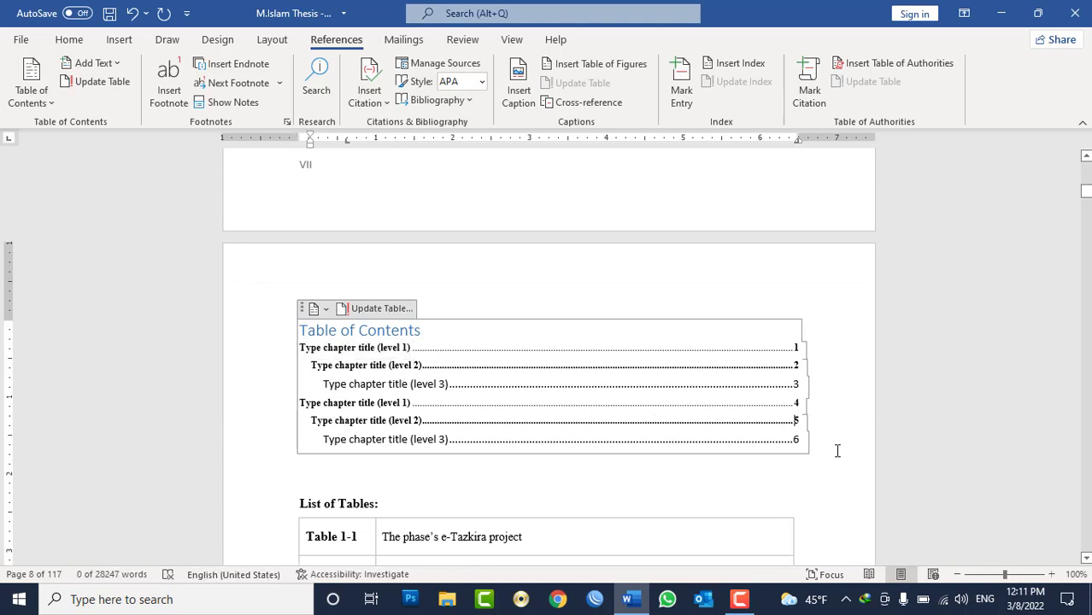
pyautogui.moveTo(837, 449); pyautogui.dragTo(261, 267)
# Delete the placeholder entries and empty contents box, pushing the List of Tables to the next page
pyautogui.press('Delete')
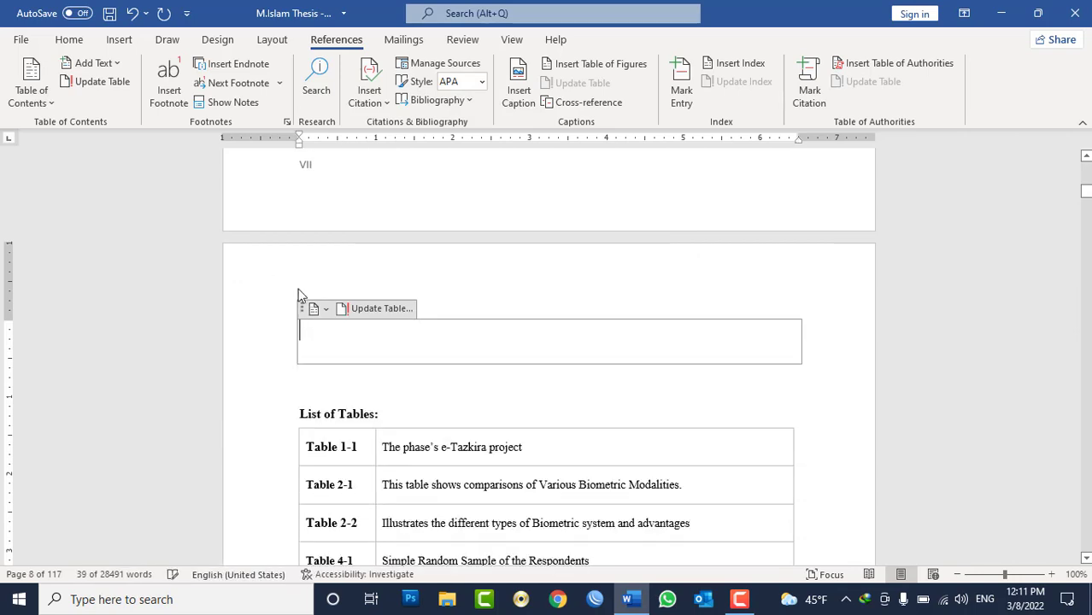
pyautogui.press('Delete')
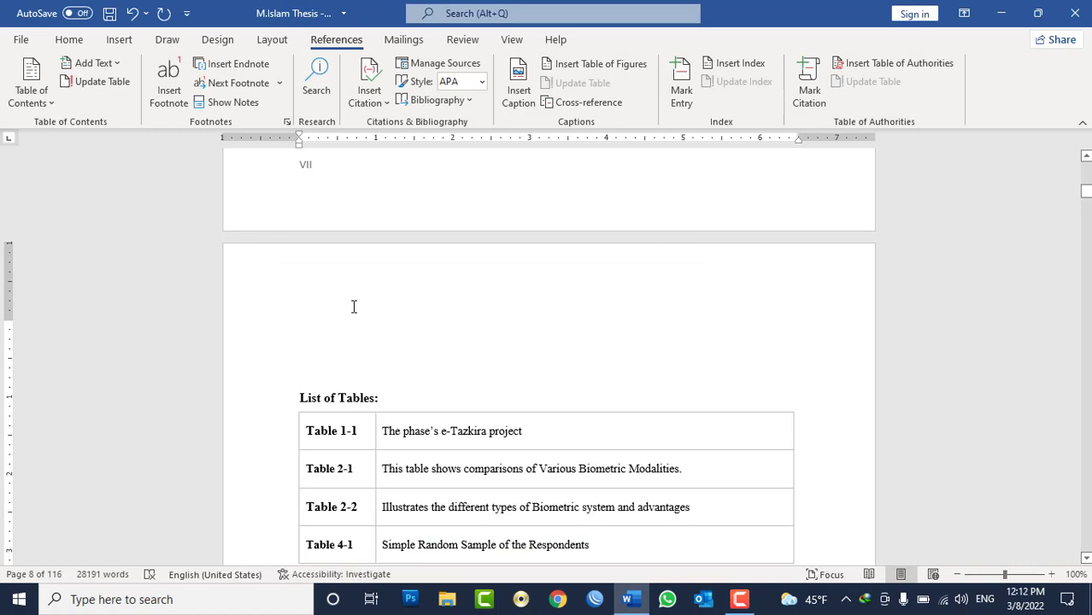
pyautogui.press('Return')
pyautogui.press('Return')
pyautogui.press('Return')
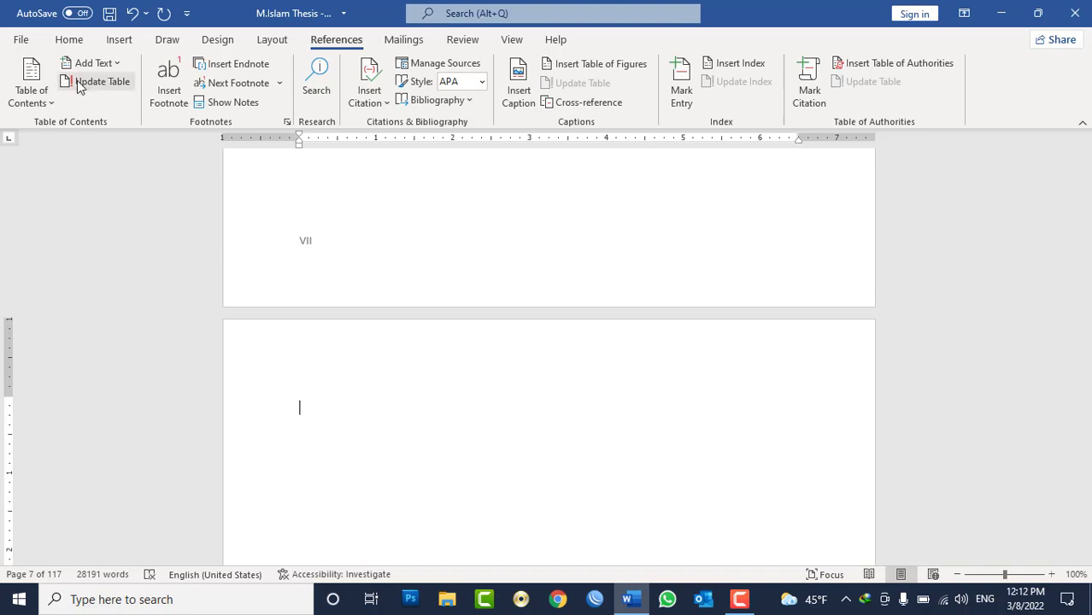
# Insert Automatic Table 1 as the thesis's table of contents
pyautogui.click(53, 97)
pyautogui.click(155, 208)
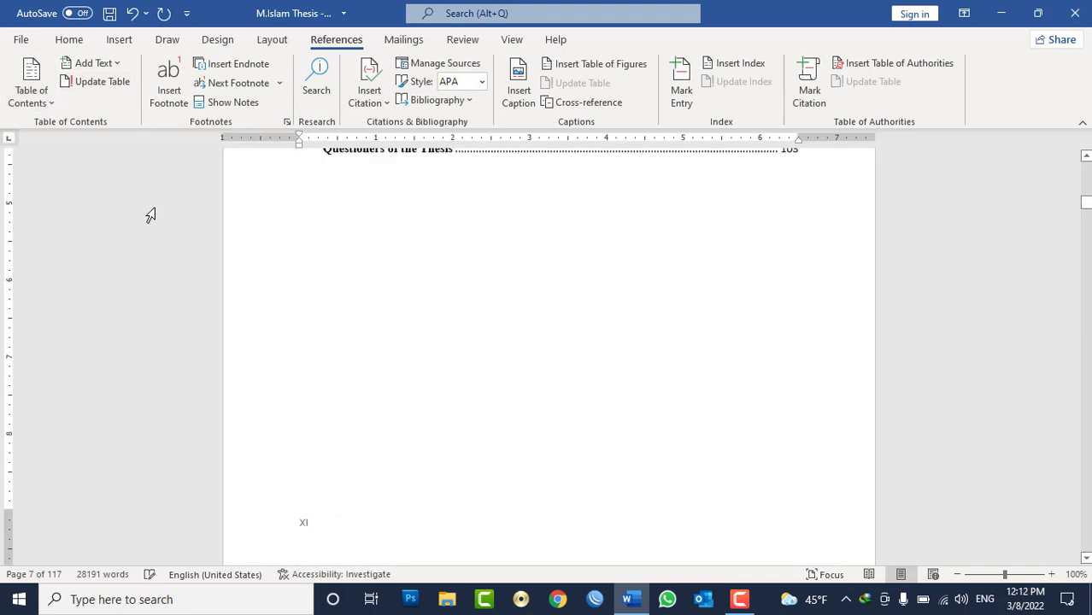
pyautogui.scroll(10, 865, 408)
pyautogui.scroll(5, 866, 408)
pyautogui.scroll(5, 866, 409)
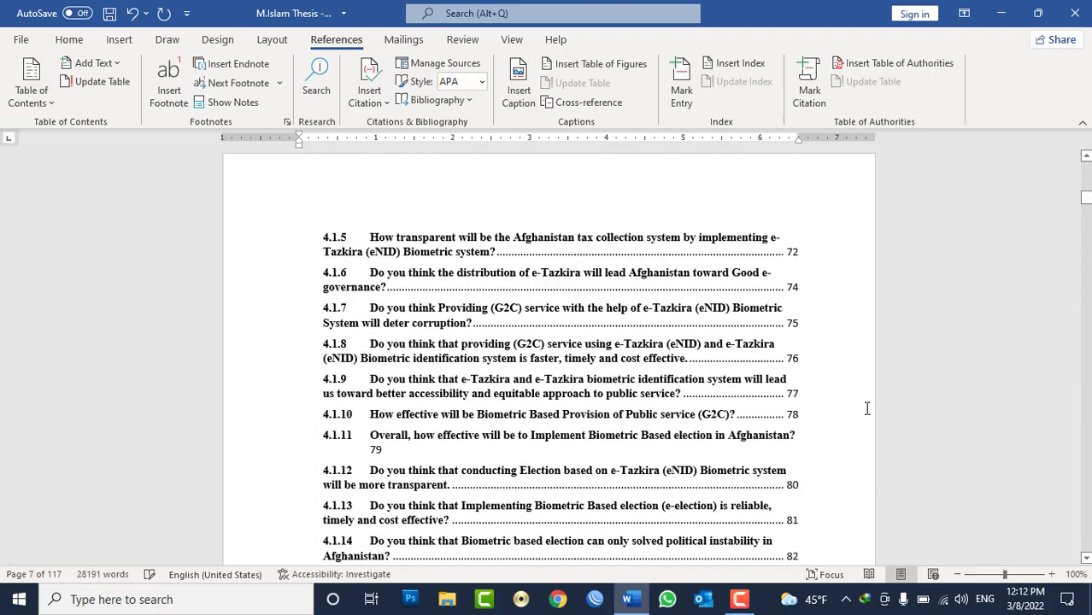
pyautogui.scroll(5, 867, 408)
pyautogui.scroll(5, 866, 408)
pyautogui.scroll(5, 866, 409)
pyautogui.scroll(10, 867, 408)
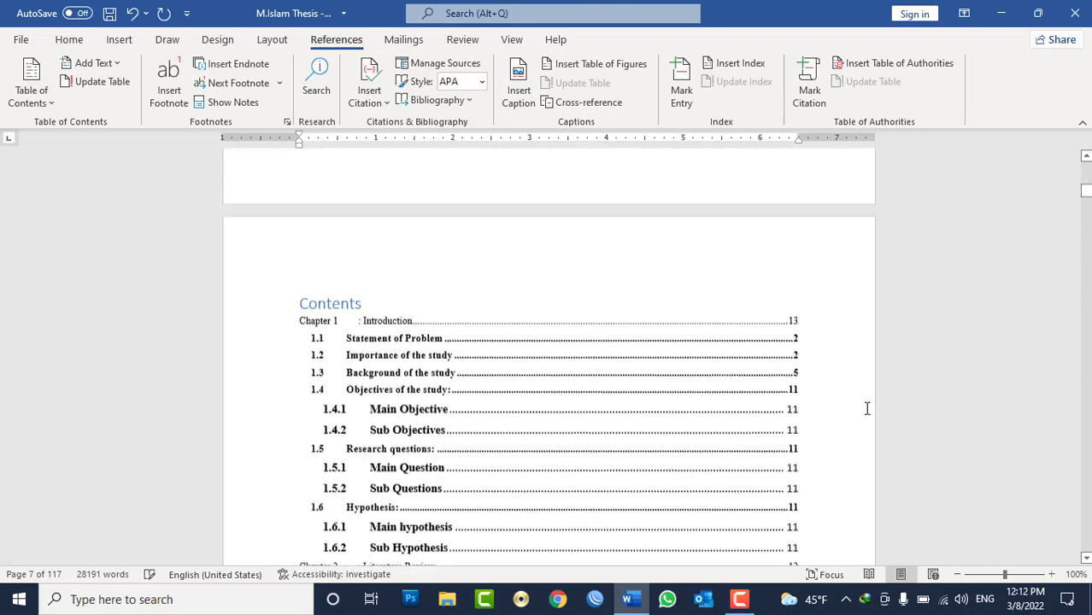
pyautogui.scroll(5, 867, 408)
pyautogui.scroll(-5, 866, 408)
pyautogui.scroll(-1, 867, 409)
pyautogui.scroll(1, 867, 408)
pyautogui.click(342, 261)
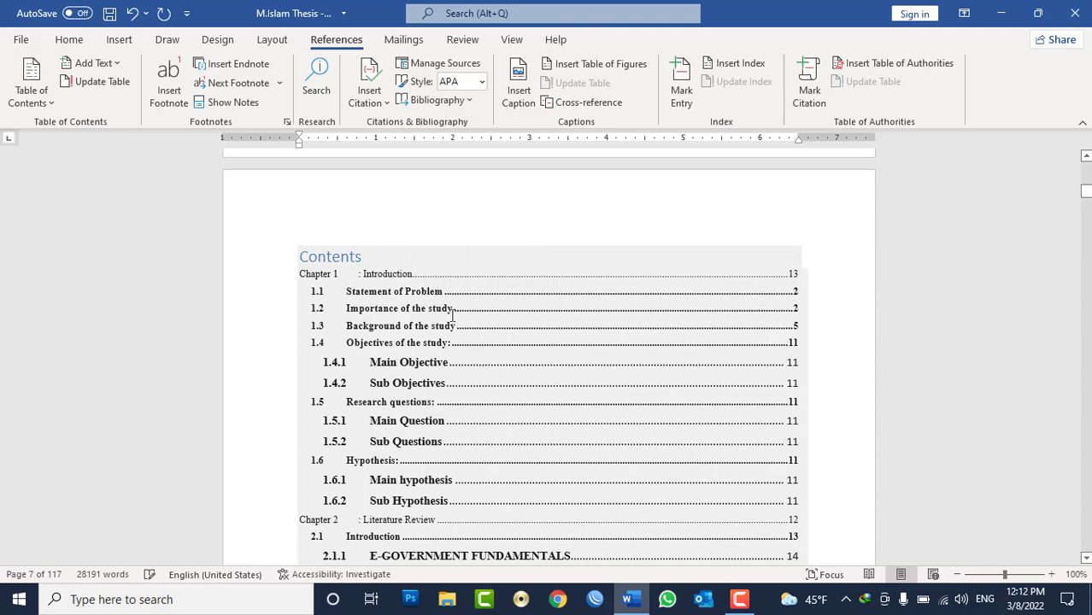
# Review the table of contents down to 2.1.19 and show the Navigation Pane from View
pyautogui.scroll(-2, 477, 344)
pyautogui.scroll(-3, 477, 257)
pyautogui.scroll(-2, 483, 358)
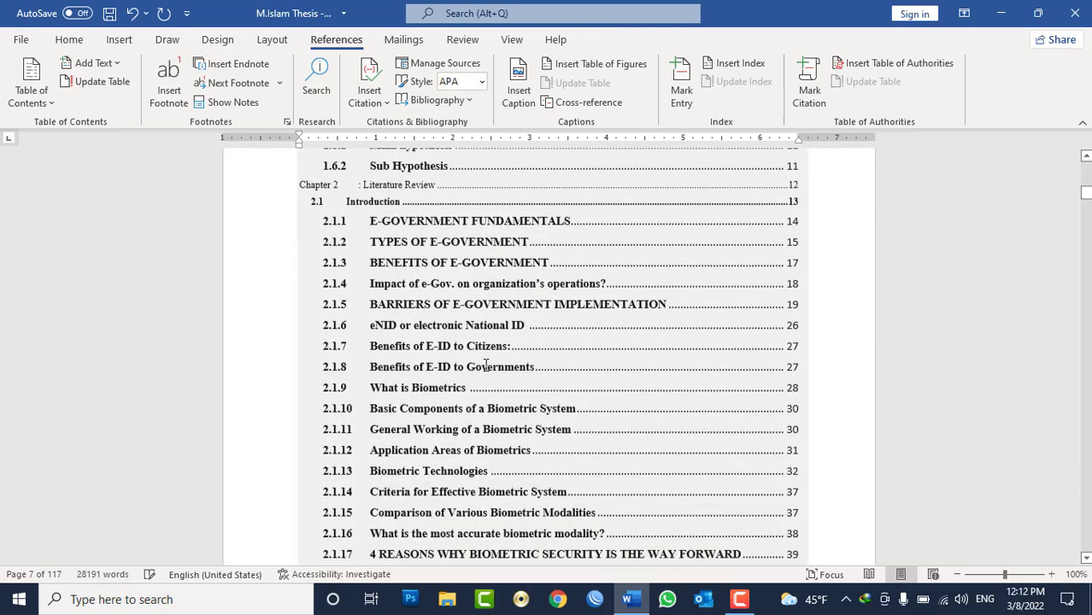
pyautogui.scroll(-2, 487, 366)
pyautogui.scroll(-3, 487, 365)
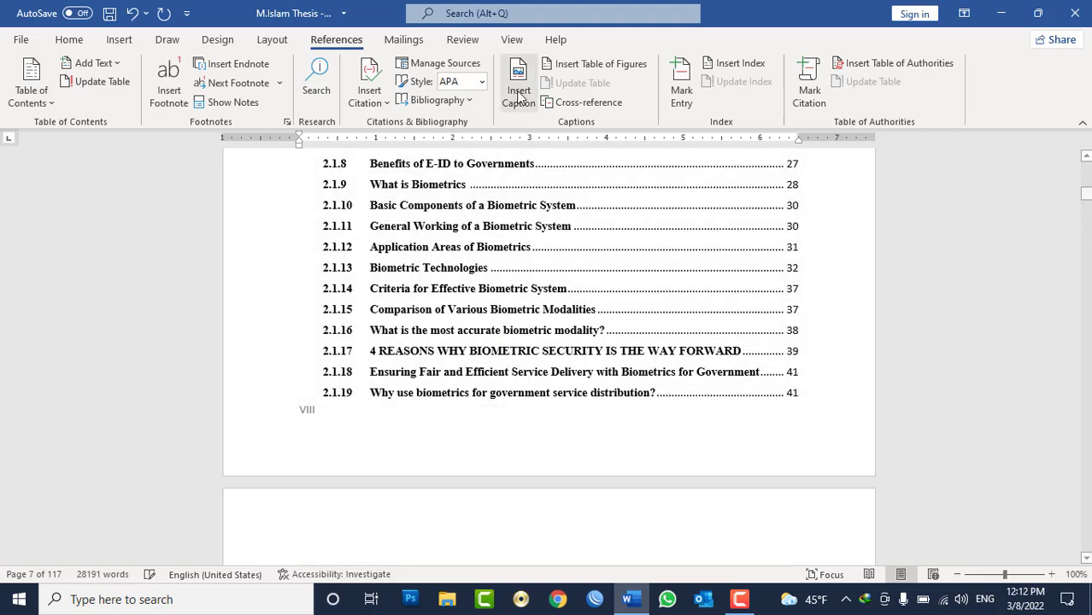
pyautogui.click(511, 43)
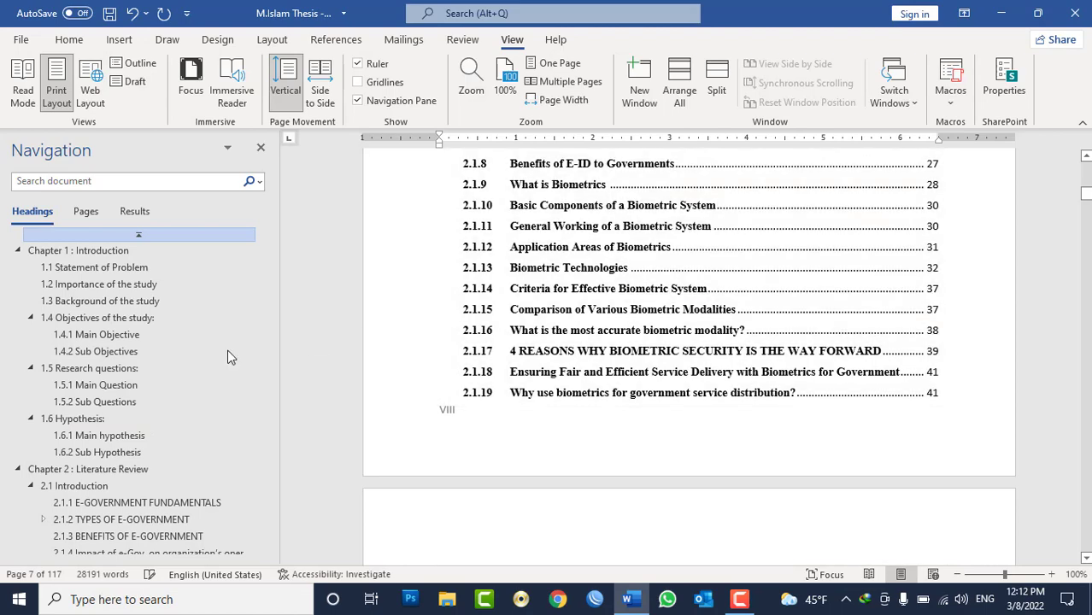
# Jump to 'Chapter 3 : Research Methodology' via the Navigation Pane, then close the thesis without saving
pyautogui.scroll(-1, 222, 357)
pyautogui.scroll(-6, 210, 355)
pyautogui.scroll(-1, 196, 354)
pyautogui.scroll(-3, 190, 353)
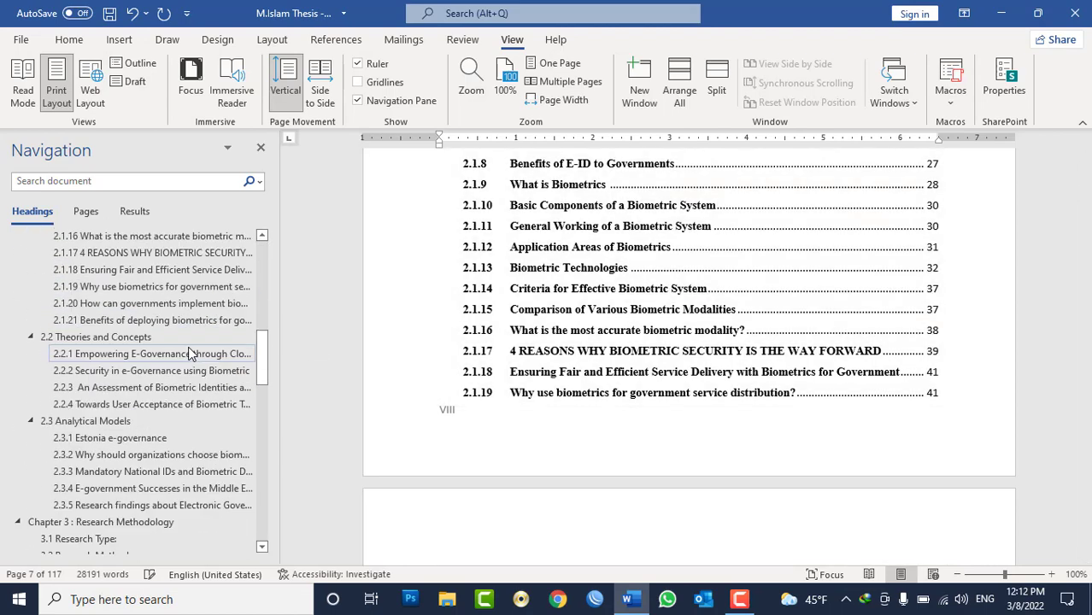
pyautogui.scroll(-5, 189, 349)
pyautogui.click(102, 436)
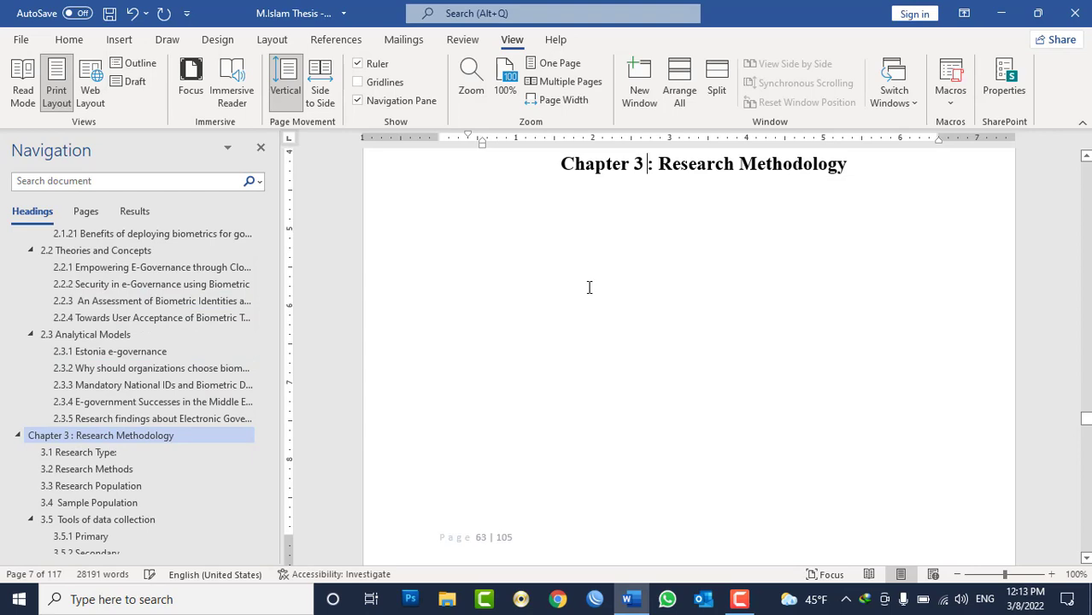
pyautogui.click(1074, 12)
pyautogui.click(534, 331)
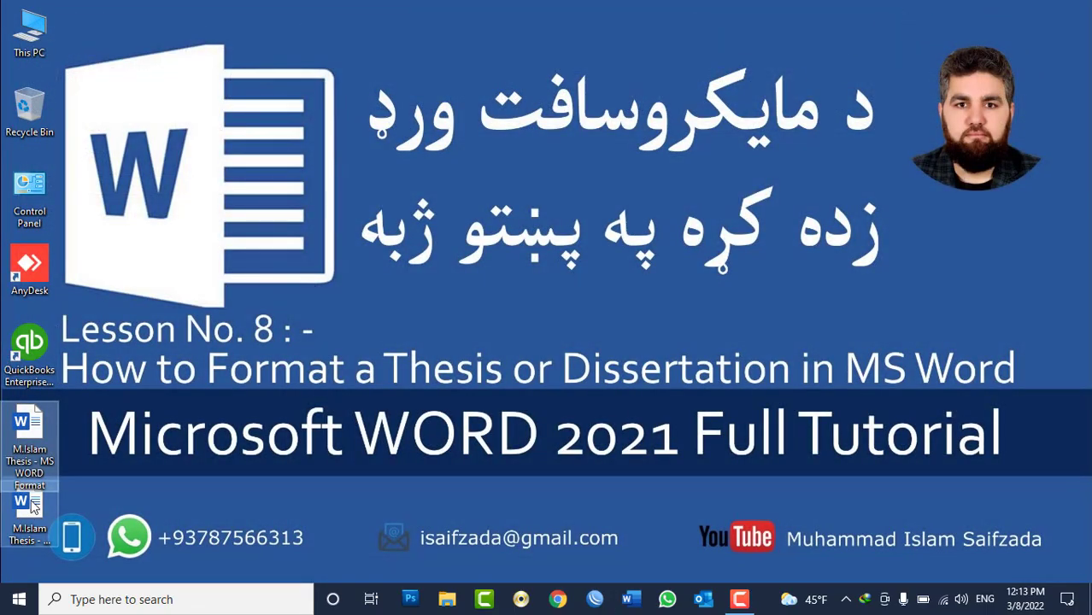
pyautogui.click(31, 506)
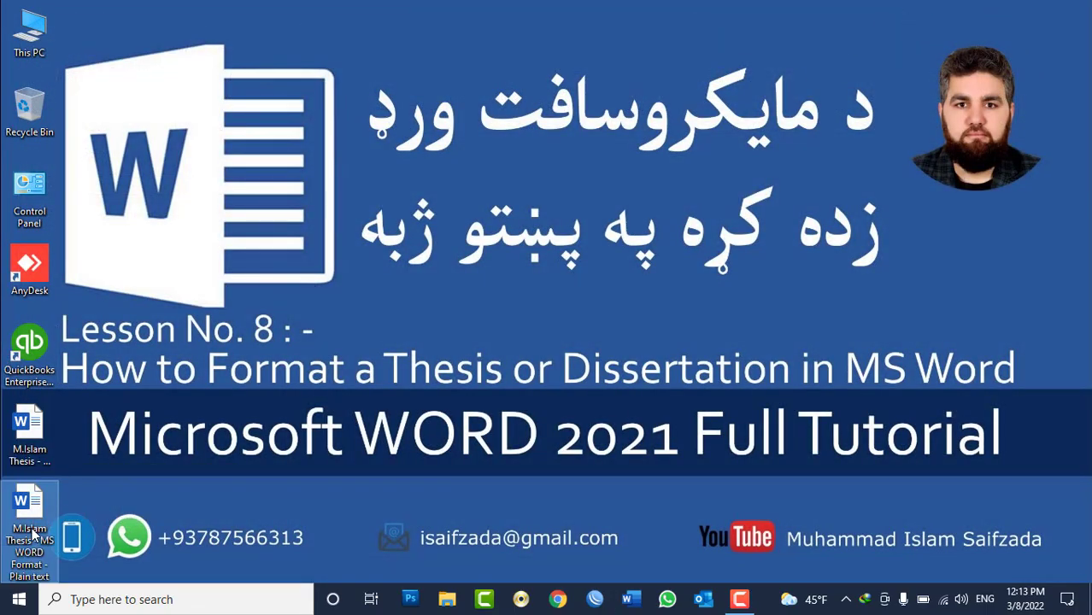
pyautogui.doubleClick(31, 506)
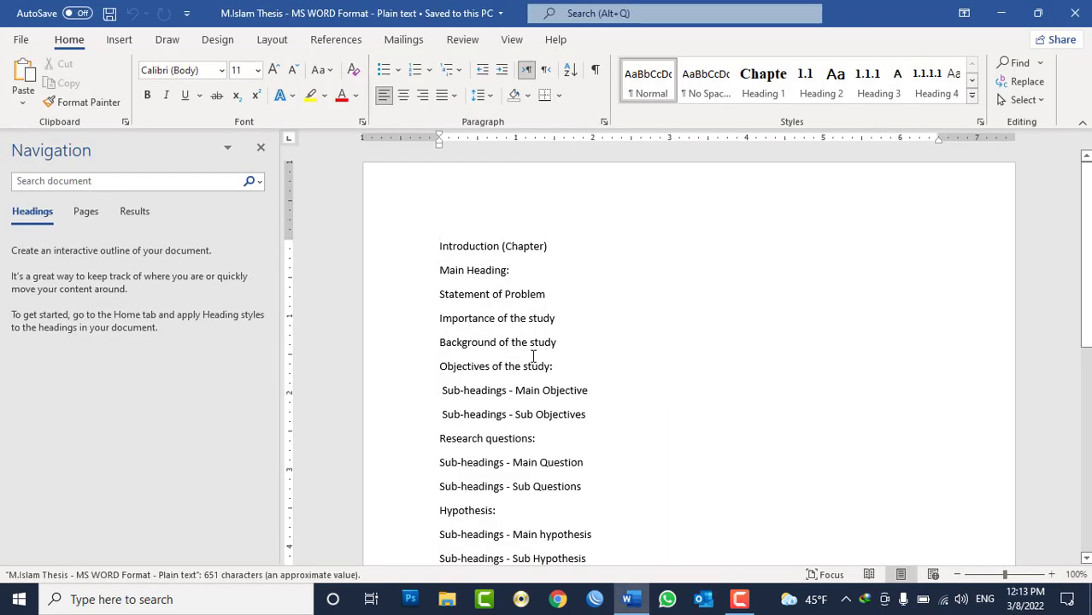
pyautogui.scroll(-5, 538, 350)
pyautogui.scroll(-2, 540, 389)
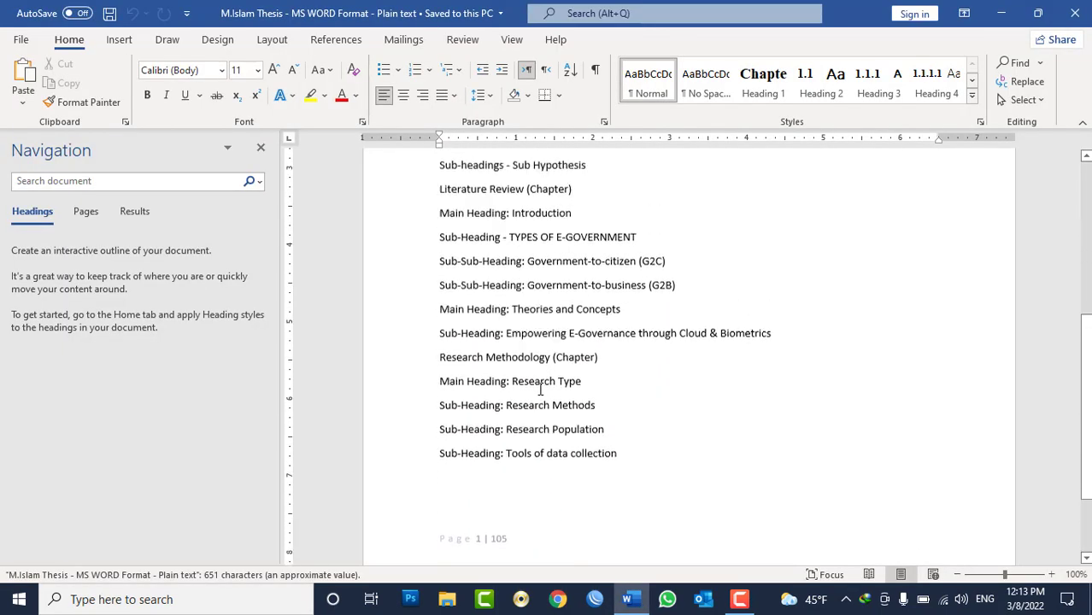
pyautogui.scroll(1, 539, 389)
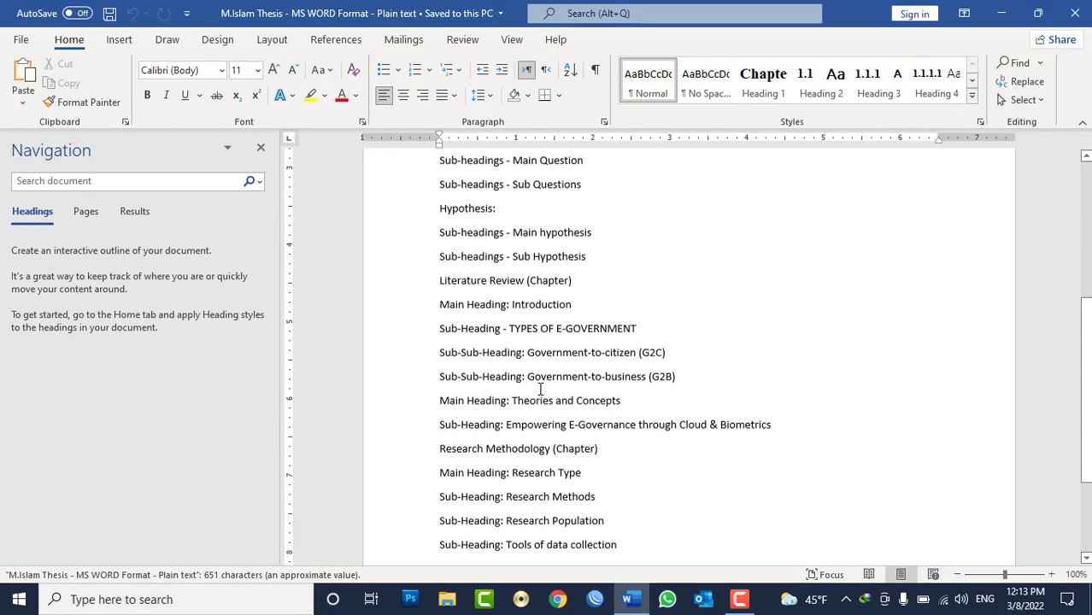
pyautogui.click(261, 147)
pyautogui.scroll(1, 426, 244)
pyautogui.scroll(2, 422, 245)
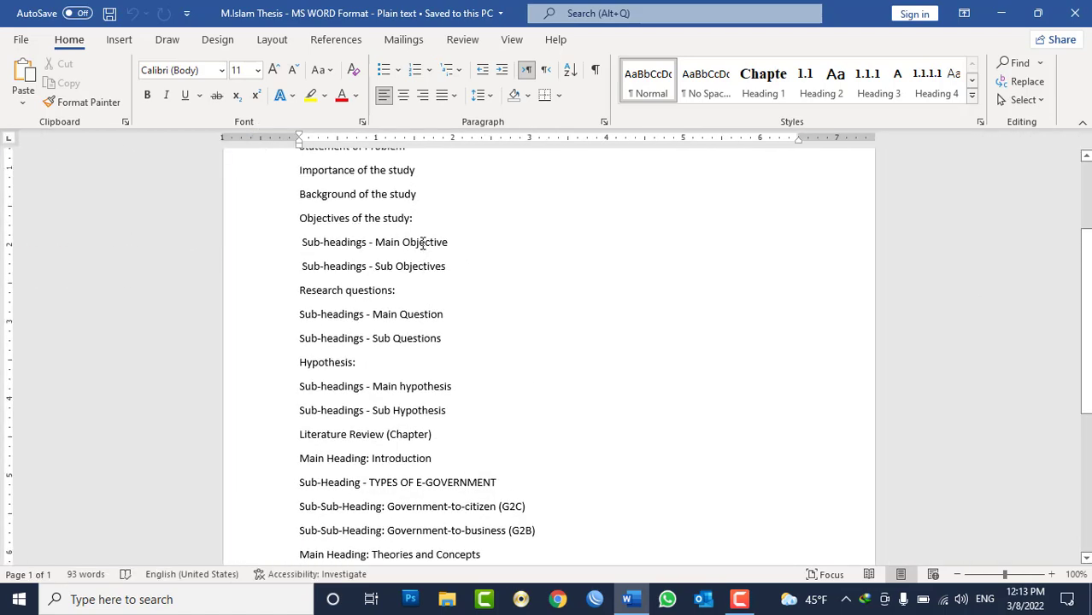
pyautogui.scroll(2, 422, 244)
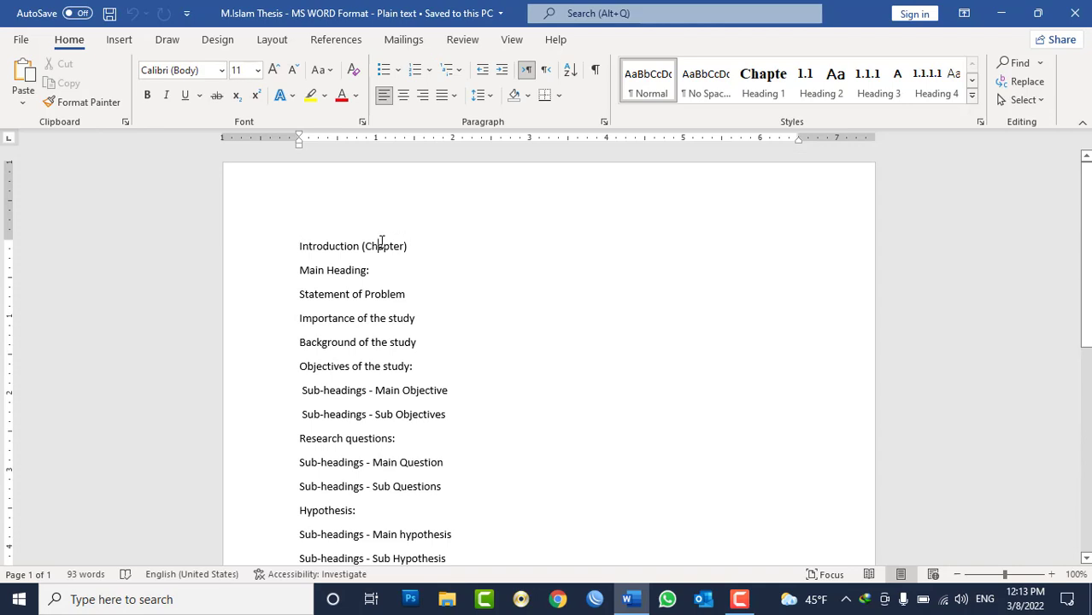
pyautogui.tripleClick(382, 247)
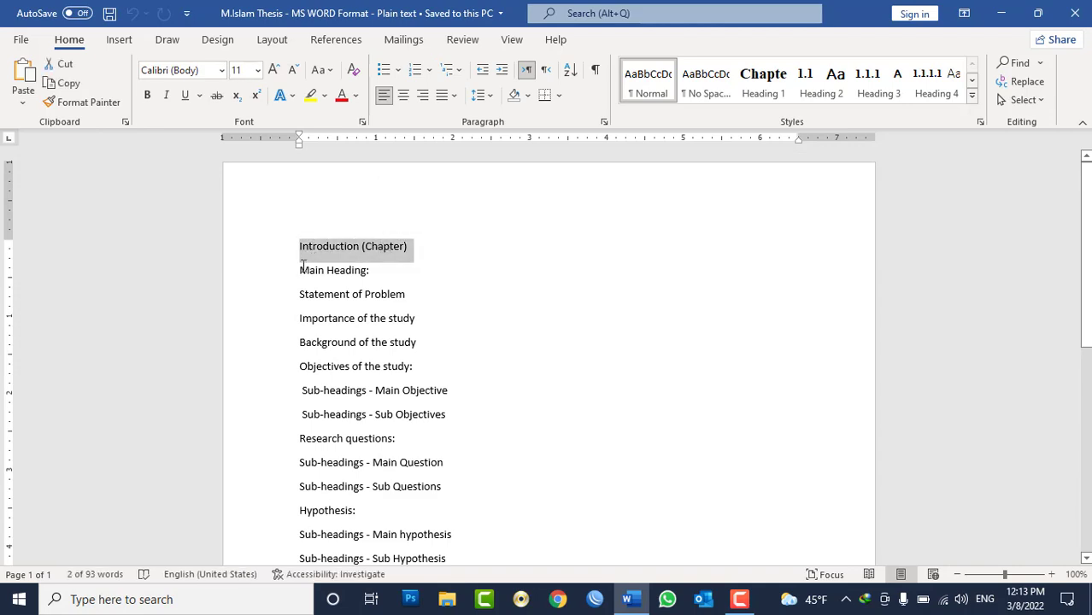
pyautogui.moveTo(300, 293)
pyautogui.mouseDown()
pyautogui.moveTo(296, 393)
pyautogui.moveTo(455, 417)
pyautogui.mouseUp()
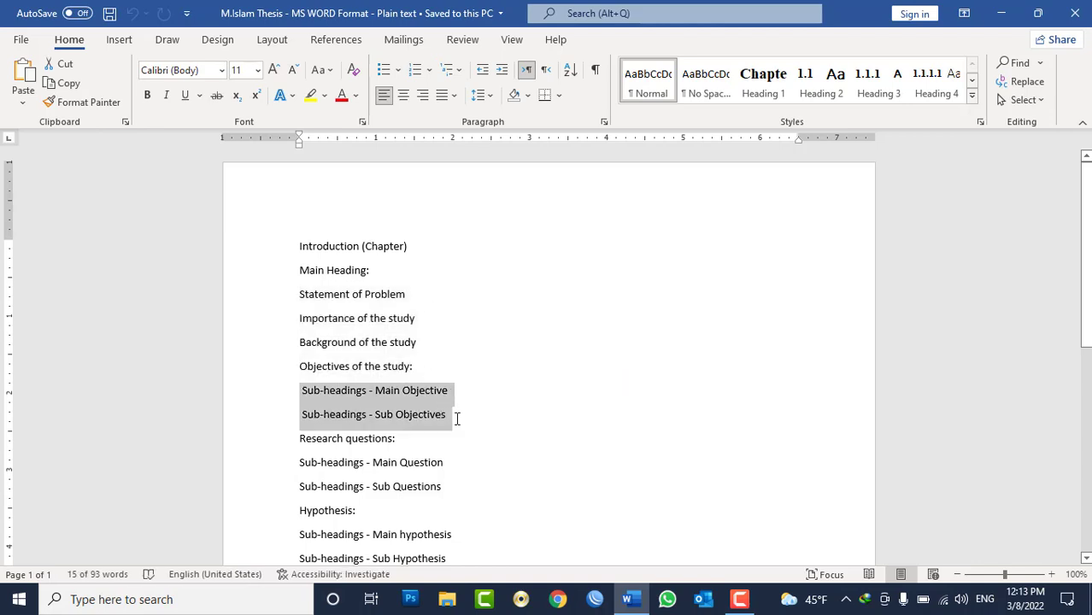
pyautogui.scroll(-3, 424, 382)
pyautogui.moveTo(325, 282)
pyautogui.mouseDown()
pyautogui.moveTo(311, 292)
pyautogui.moveTo(446, 335)
pyautogui.mouseUp()
pyautogui.scroll(-3, 427, 351)
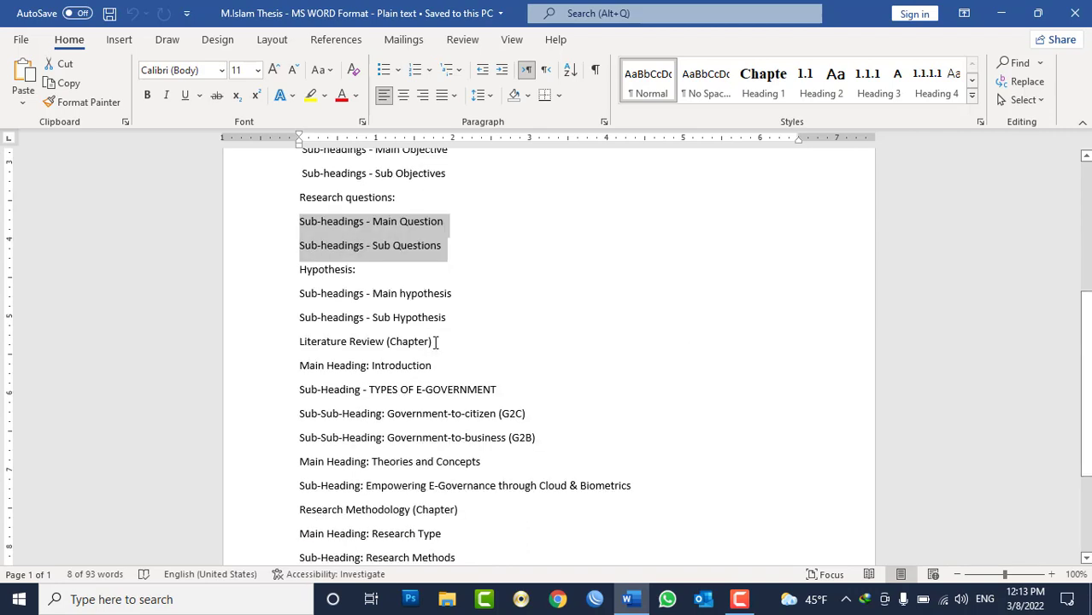
pyautogui.scroll(-2, 419, 371)
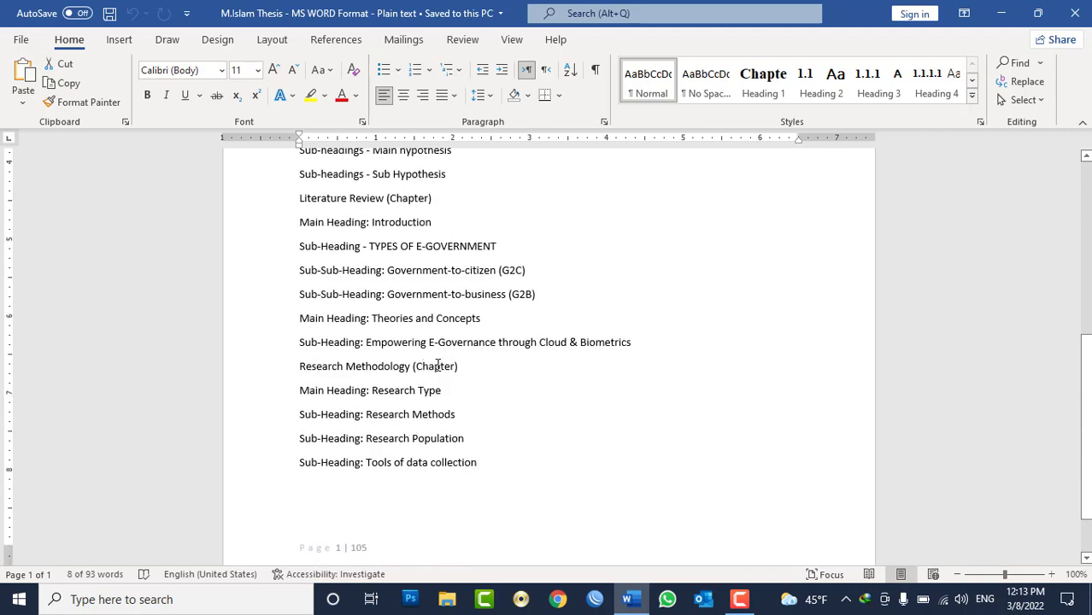
pyautogui.tripleClick(423, 370)
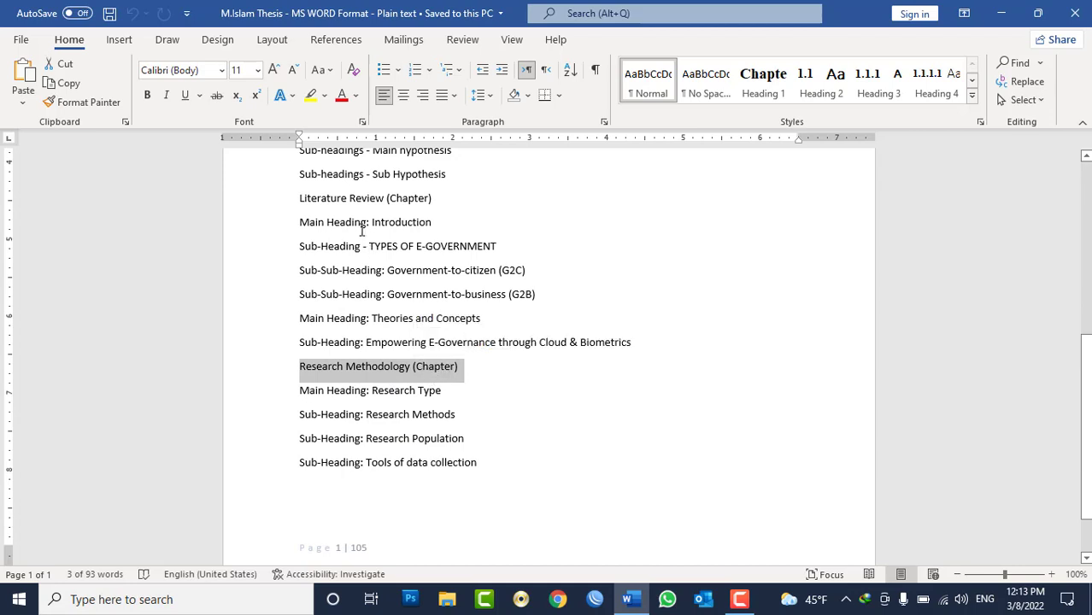
pyautogui.tripleClick(346, 196)
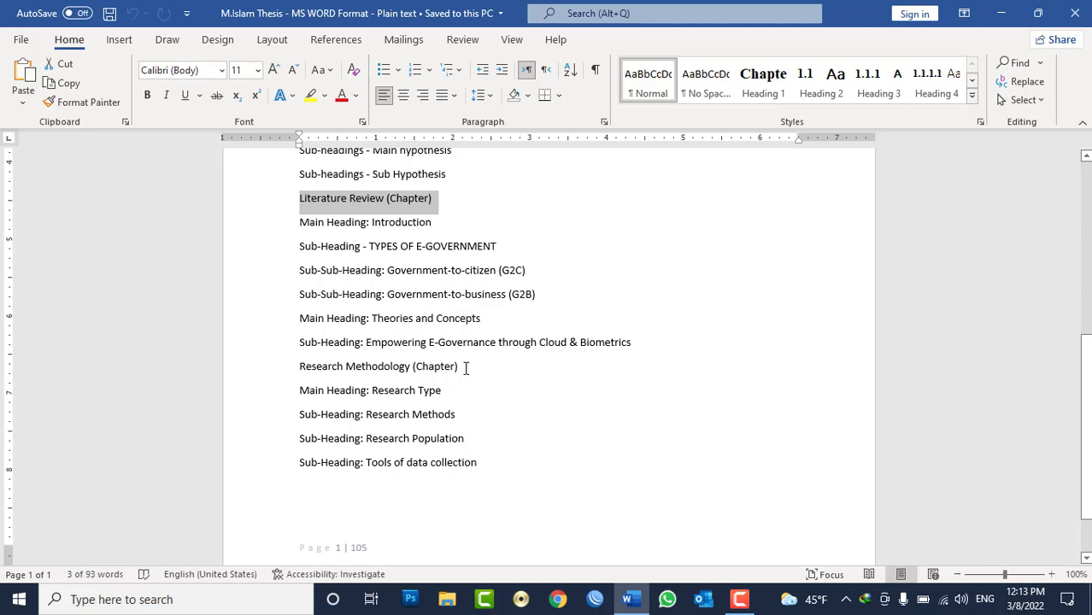
pyautogui.scroll(1, 466, 367)
pyautogui.scroll(2, 470, 366)
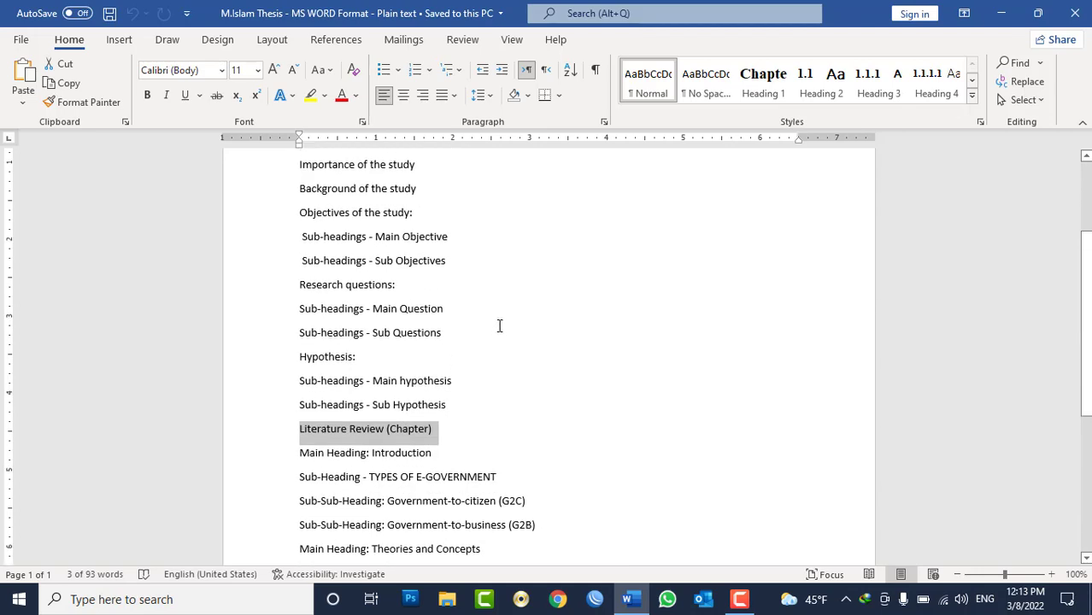
pyautogui.scroll(-4, 526, 312)
pyautogui.click(525, 411)
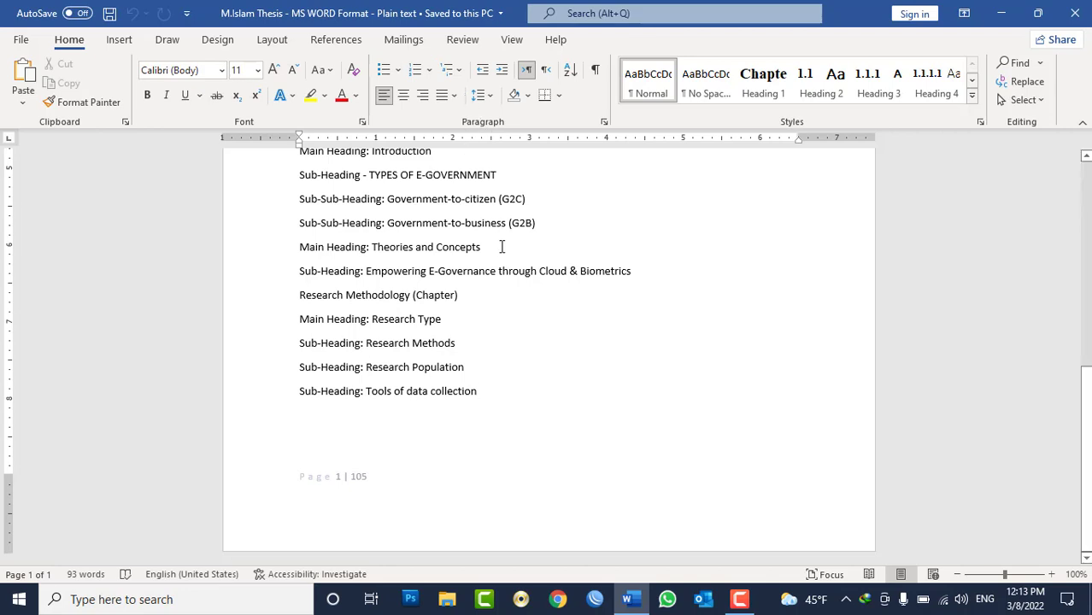
# Start defining a new multilevel list and select level 1 for editing
pyautogui.click(448, 73)
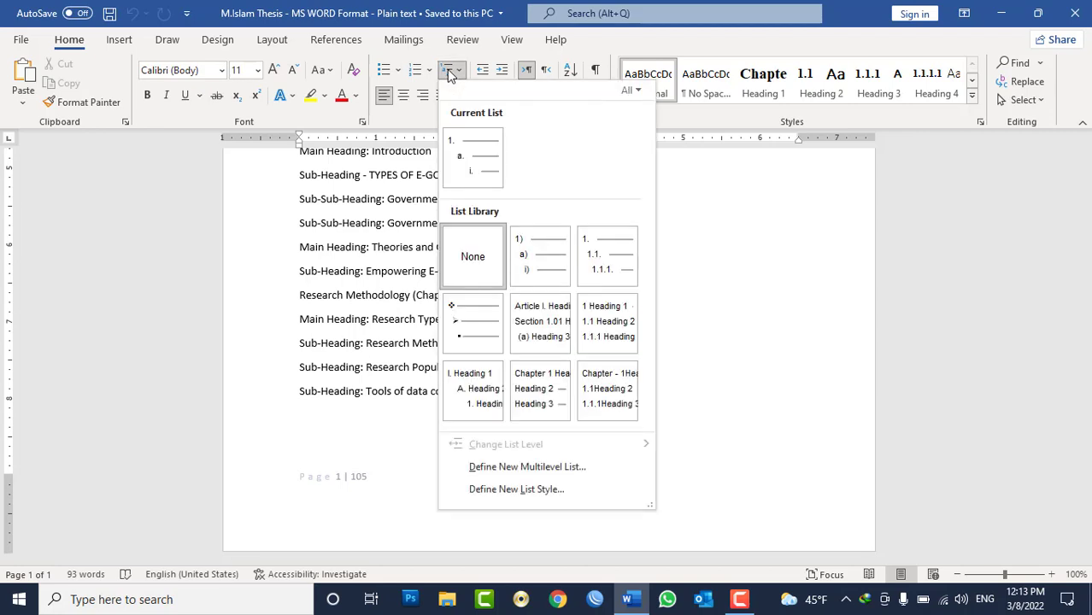
pyautogui.click(496, 470)
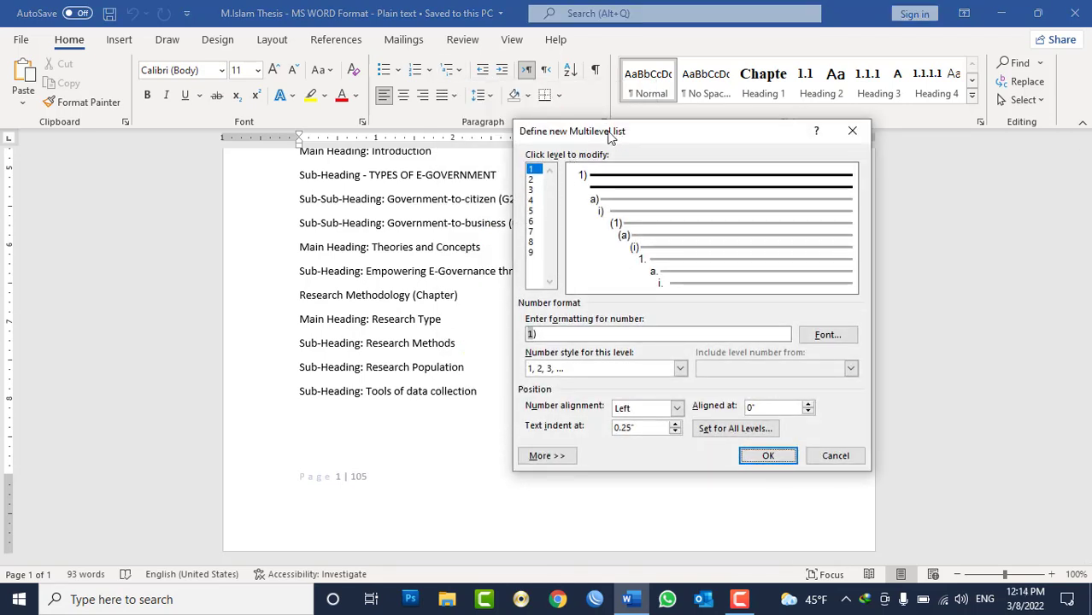
pyautogui.click(534, 170)
pyautogui.click(550, 333)
pyautogui.click(533, 170)
# Change level 1's number format to 'Chapter 1' with the 1, 2, 3 numbering style
pyautogui.click(555, 329)
pyautogui.press('Delete')
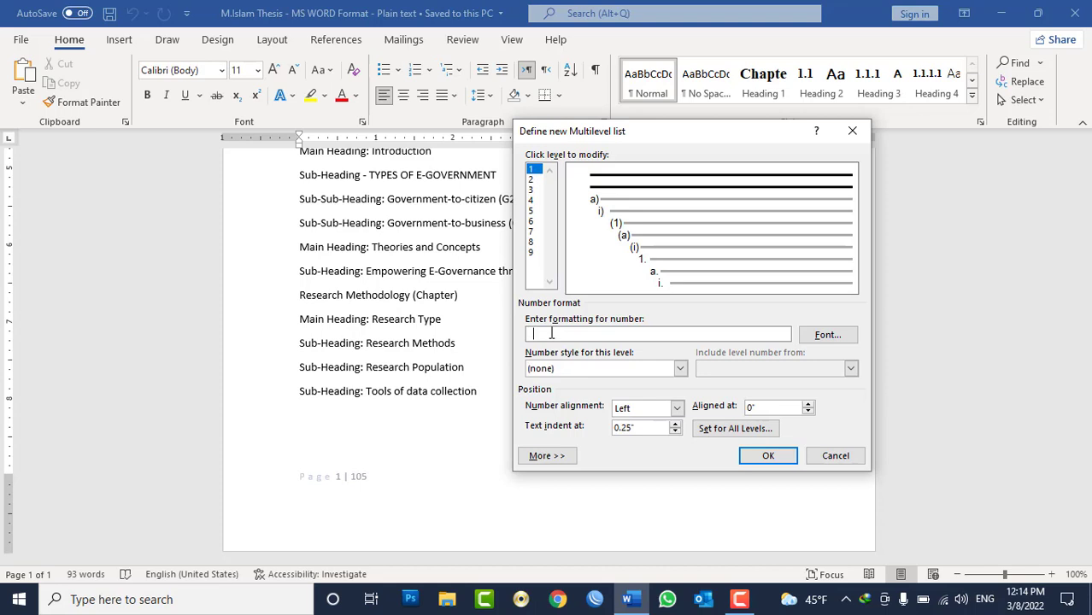
pyautogui.write('Chapter')
pyautogui.click(631, 368)
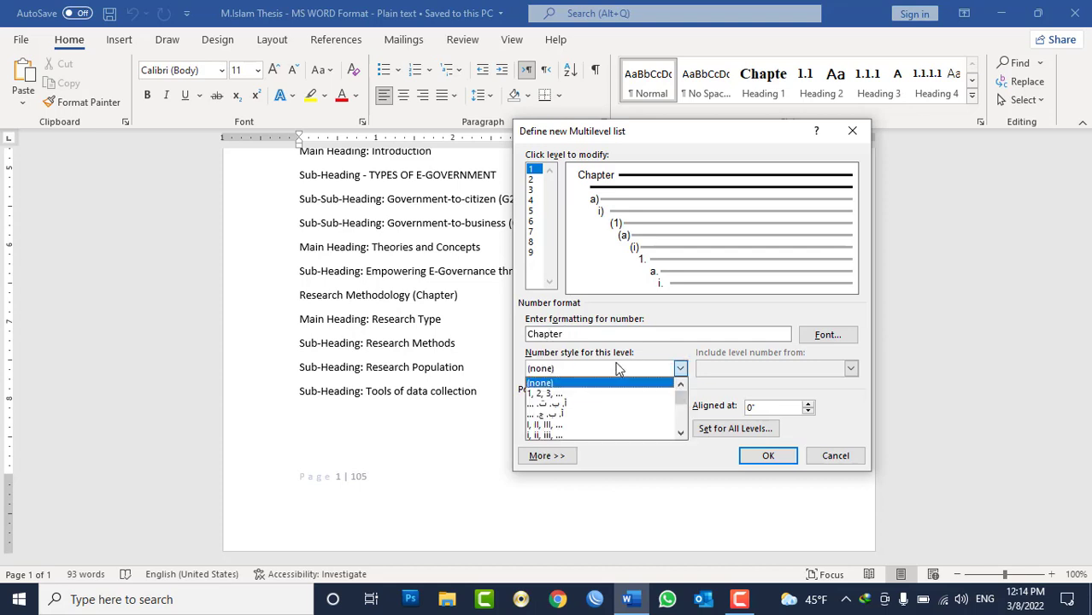
pyautogui.click(586, 394)
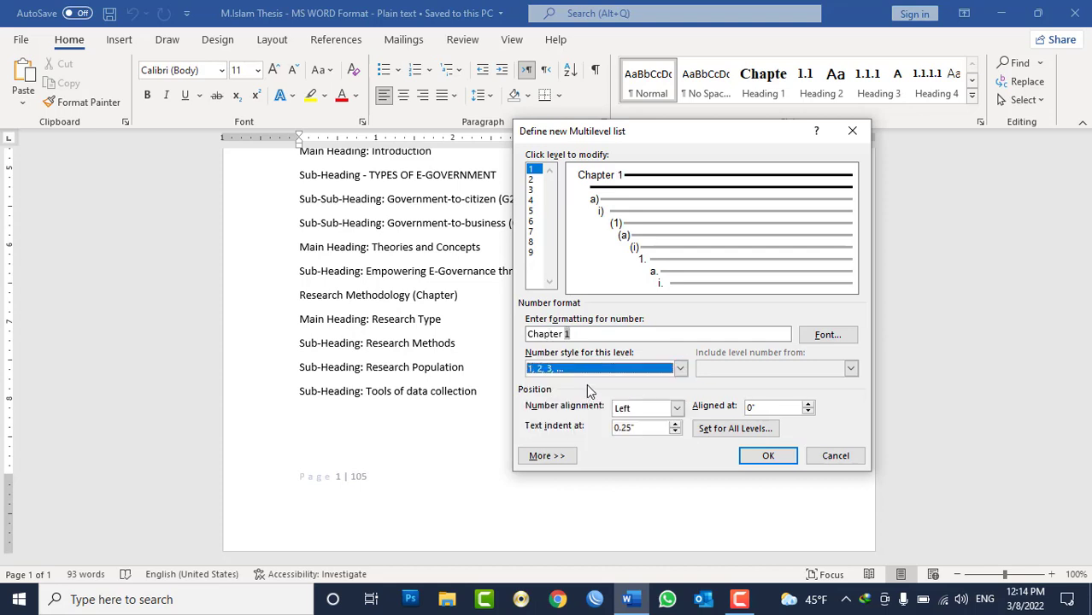
pyautogui.click(598, 333)
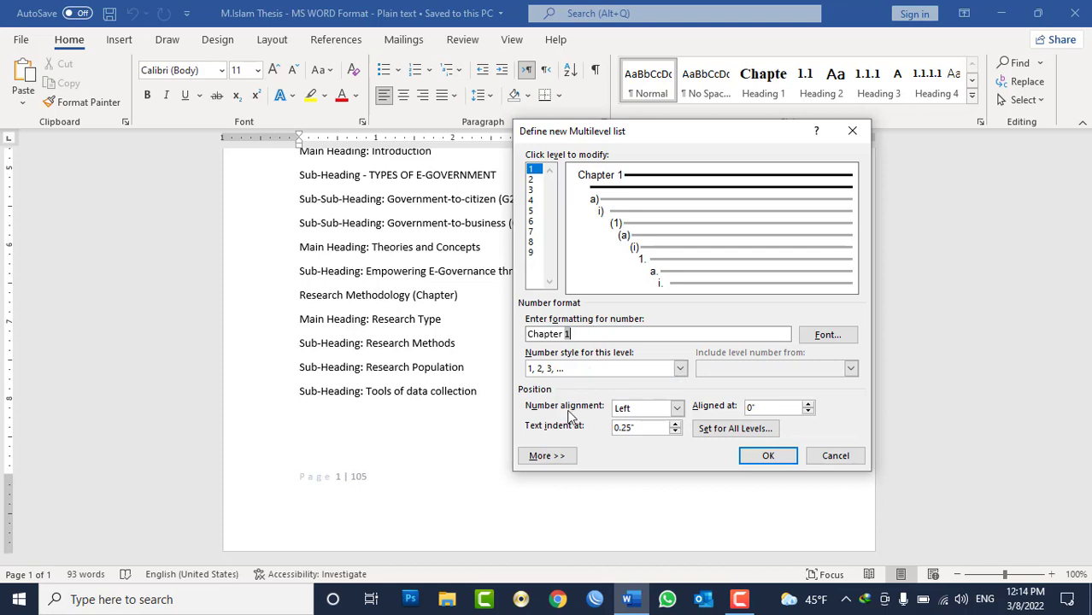
pyautogui.click(551, 457)
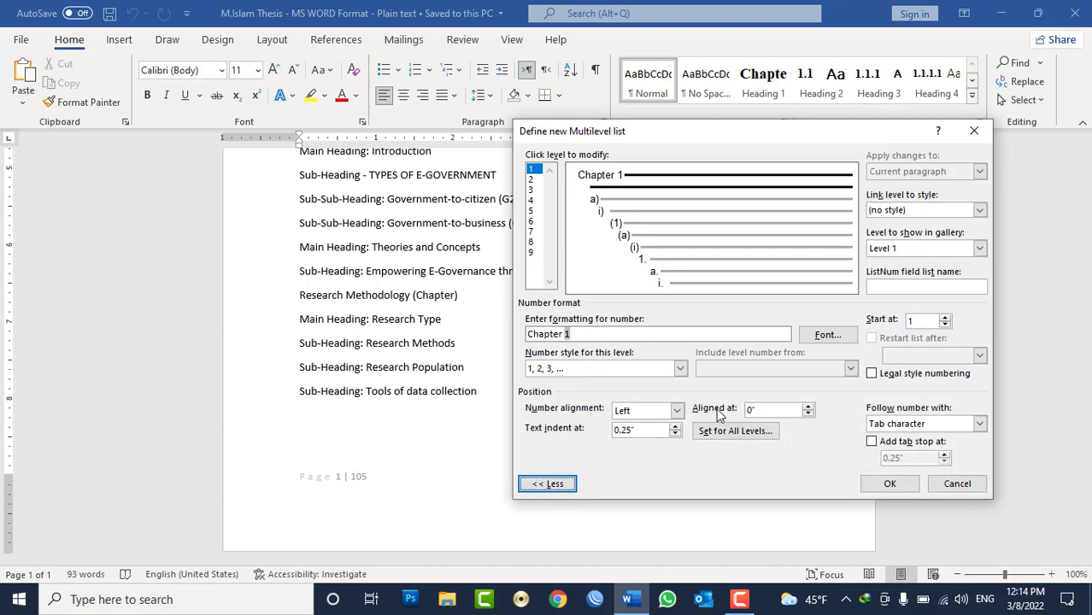
# Set the level 1 chapter number font to Times New Roman in black
pyautogui.click(823, 337)
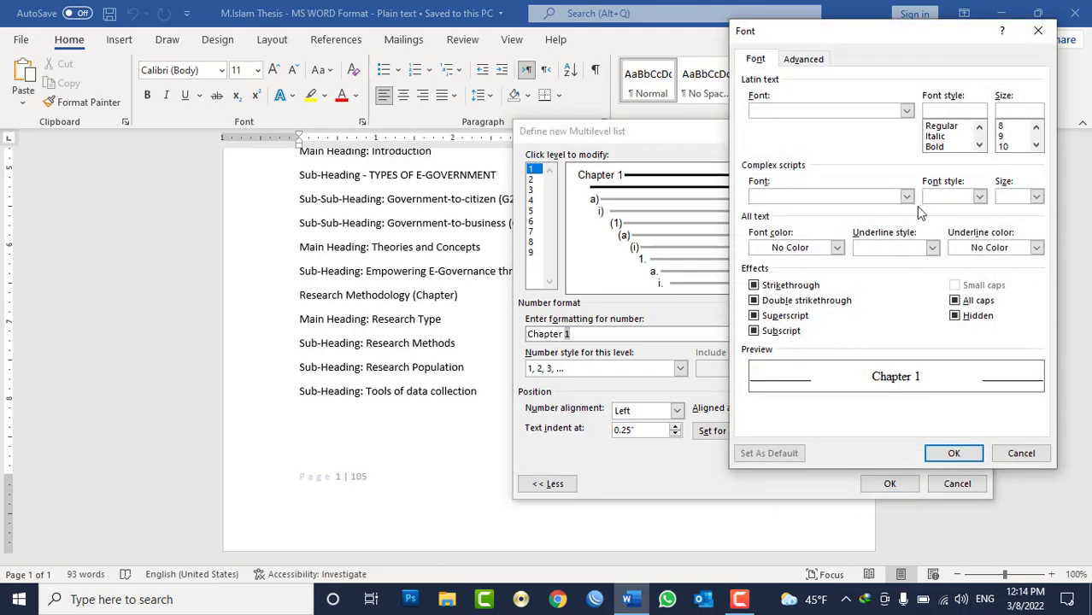
pyautogui.click(1037, 146)
pyautogui.click(1036, 147)
pyautogui.click(1013, 137)
pyautogui.click(907, 111)
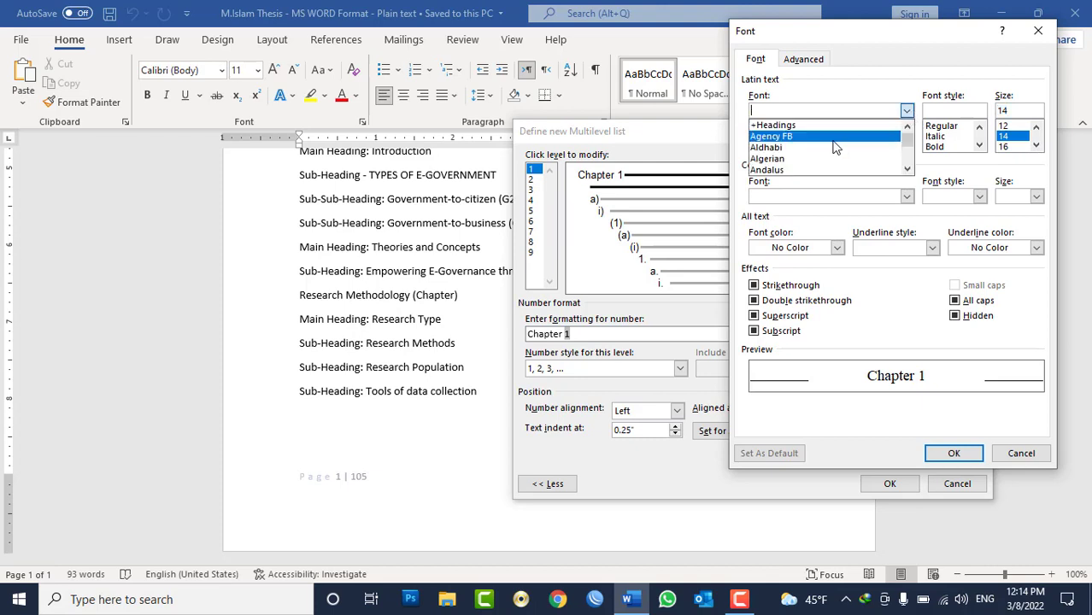
pyautogui.write('t')
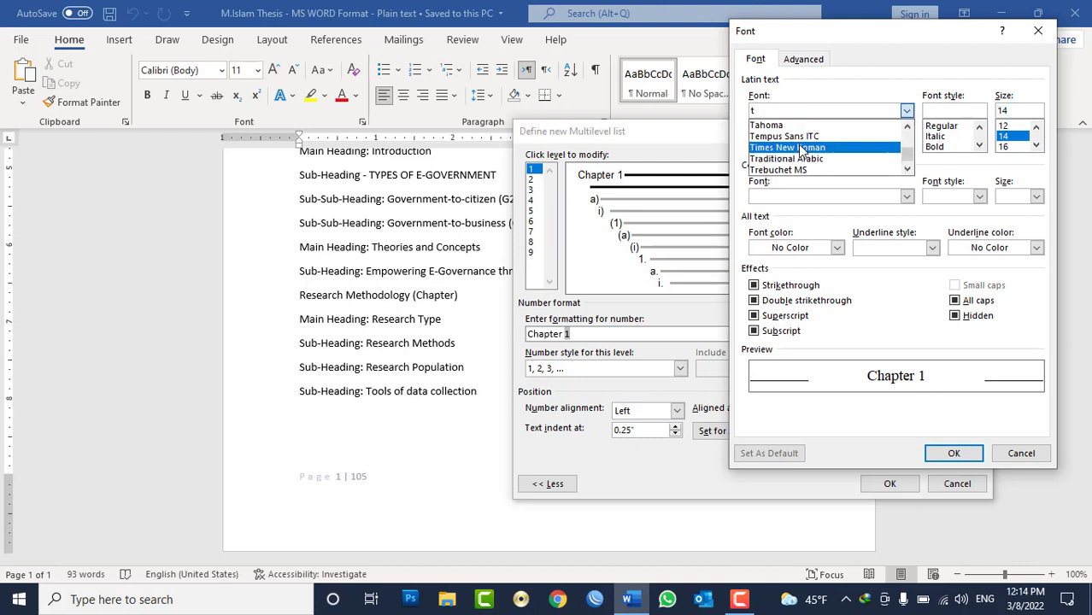
pyautogui.click(802, 148)
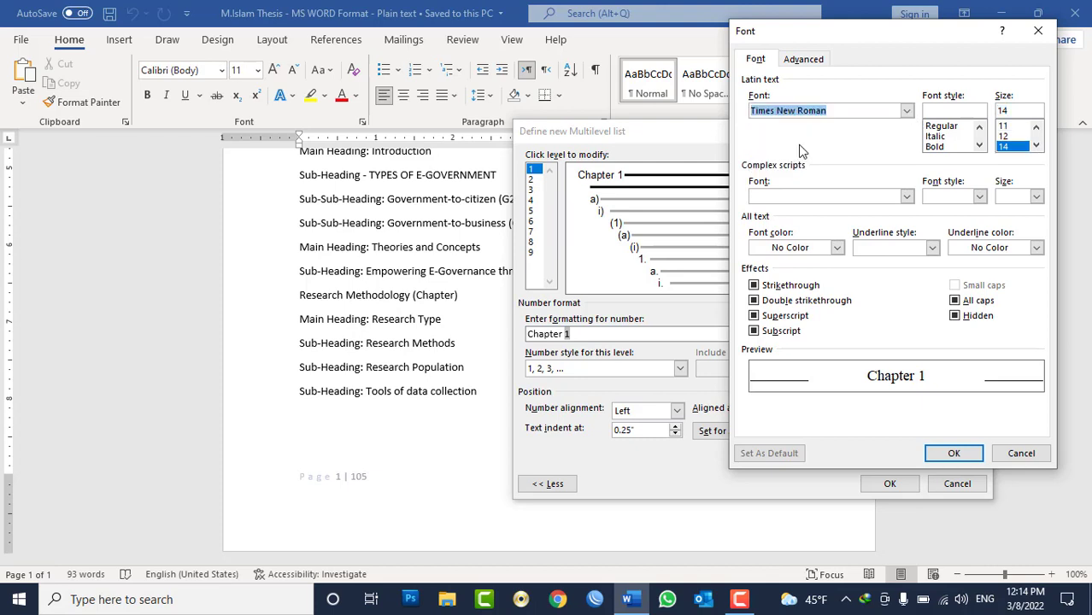
pyautogui.click(836, 247)
pyautogui.click(771, 313)
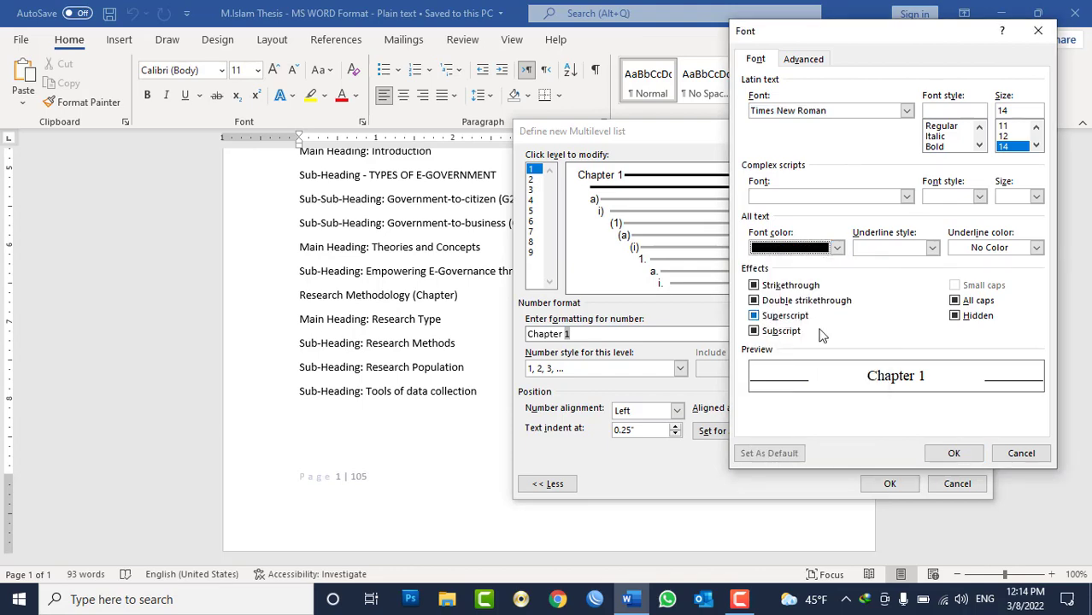
pyautogui.click(955, 459)
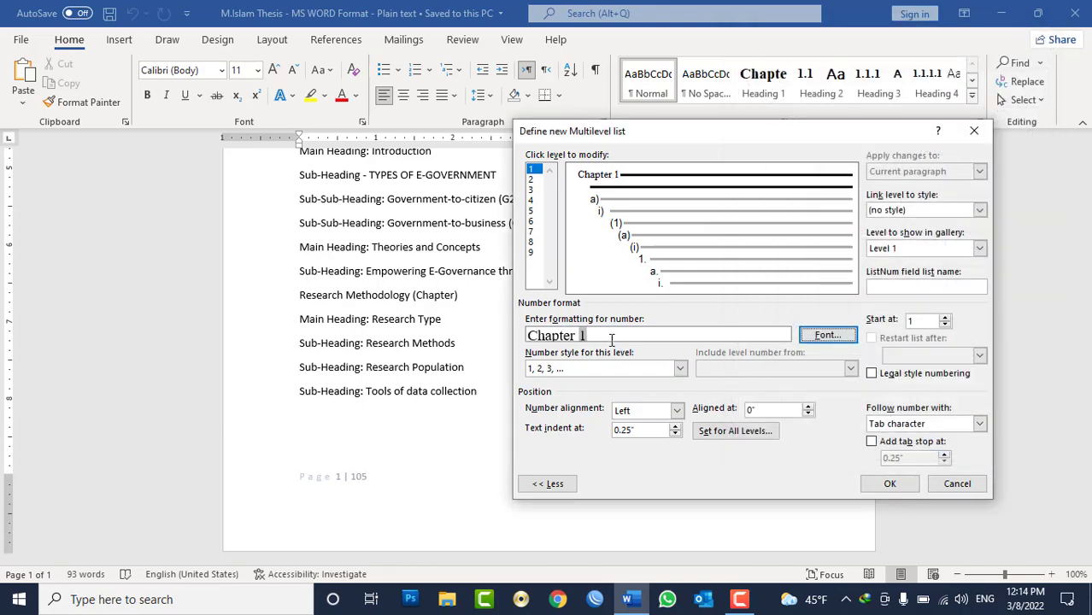
# Link list level 1 to the Heading 1 style
pyautogui.click(982, 210)
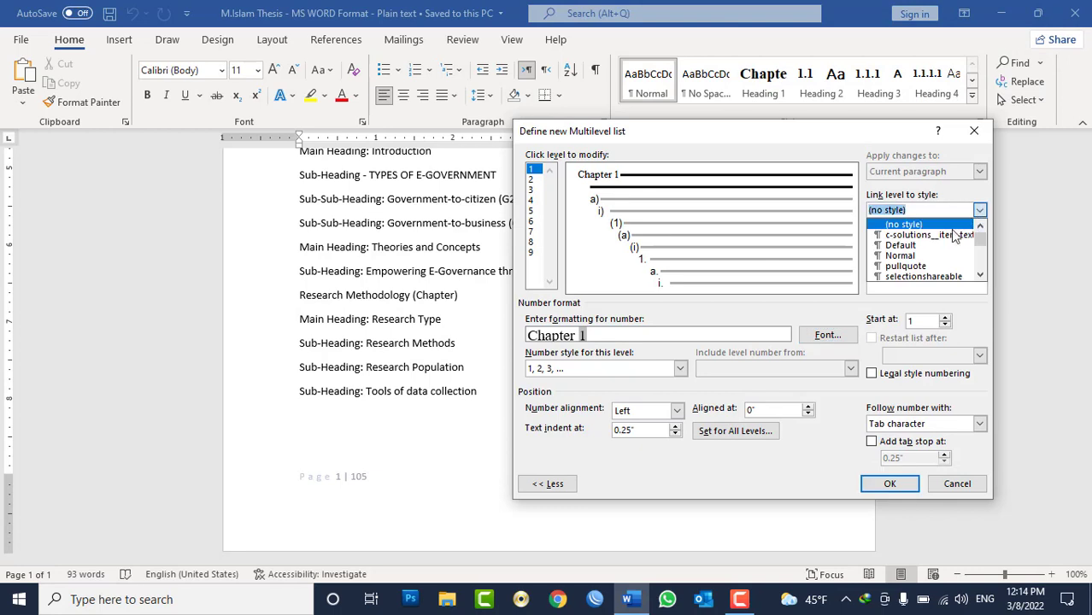
pyautogui.scroll(-2, 927, 256)
pyautogui.click(924, 257)
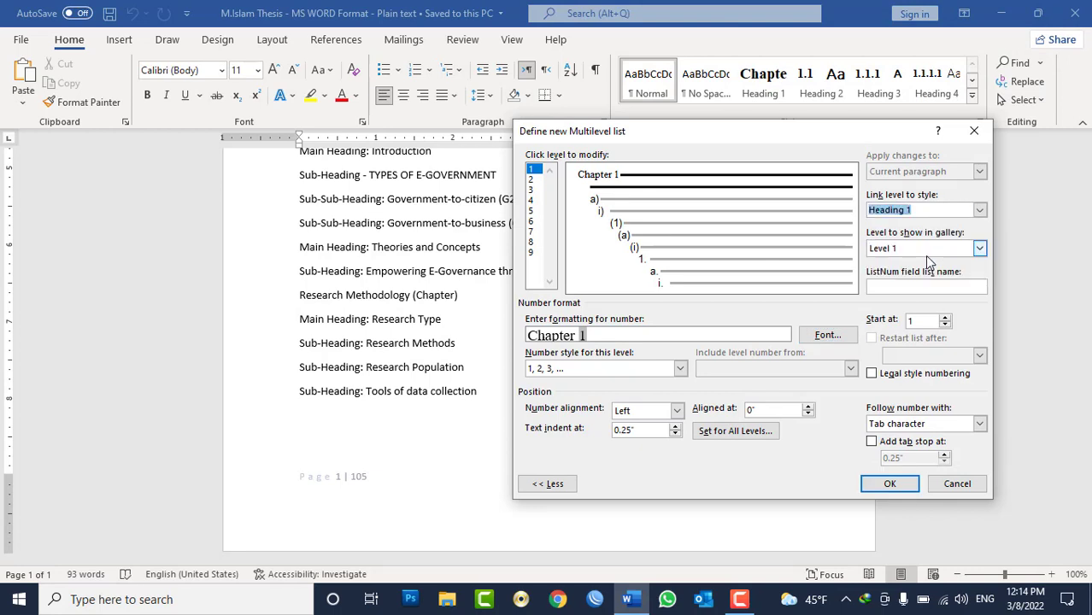
pyautogui.click(722, 333)
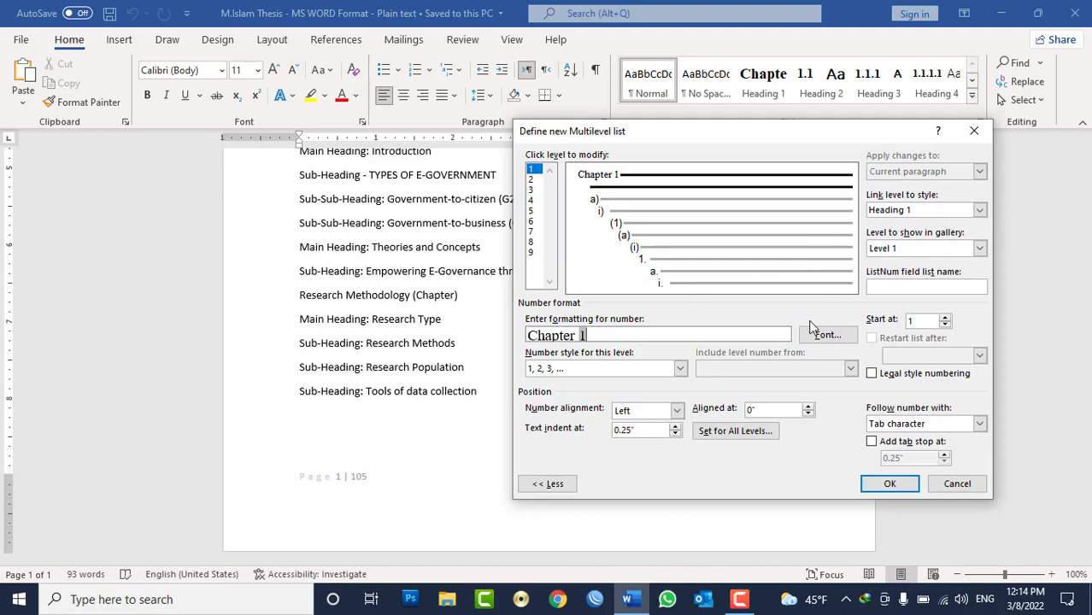
# Make the chapter number bold at 16 pt
pyautogui.click(828, 334)
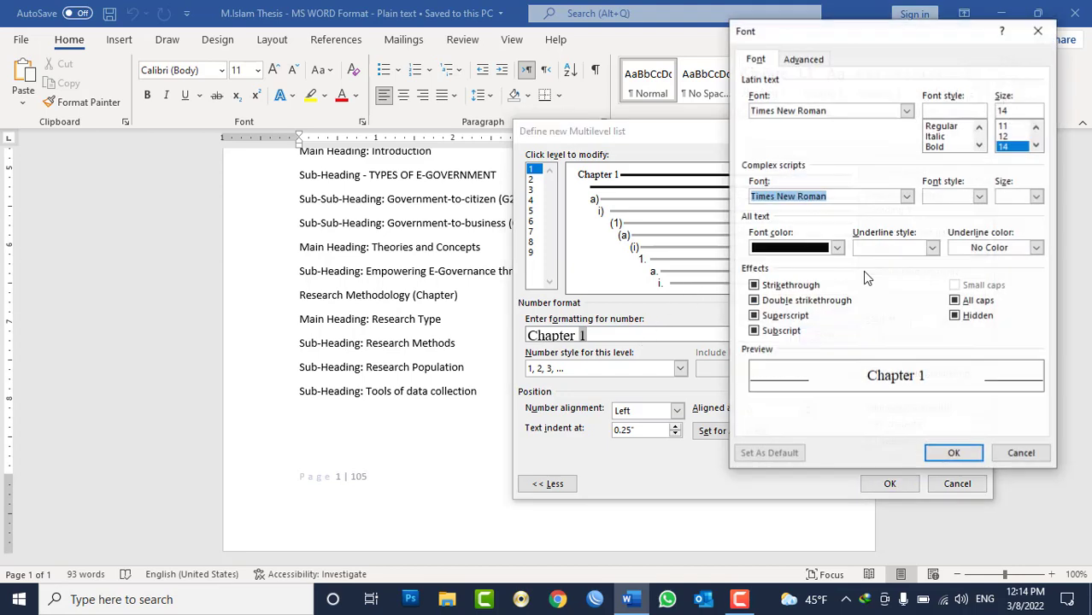
pyautogui.click(949, 148)
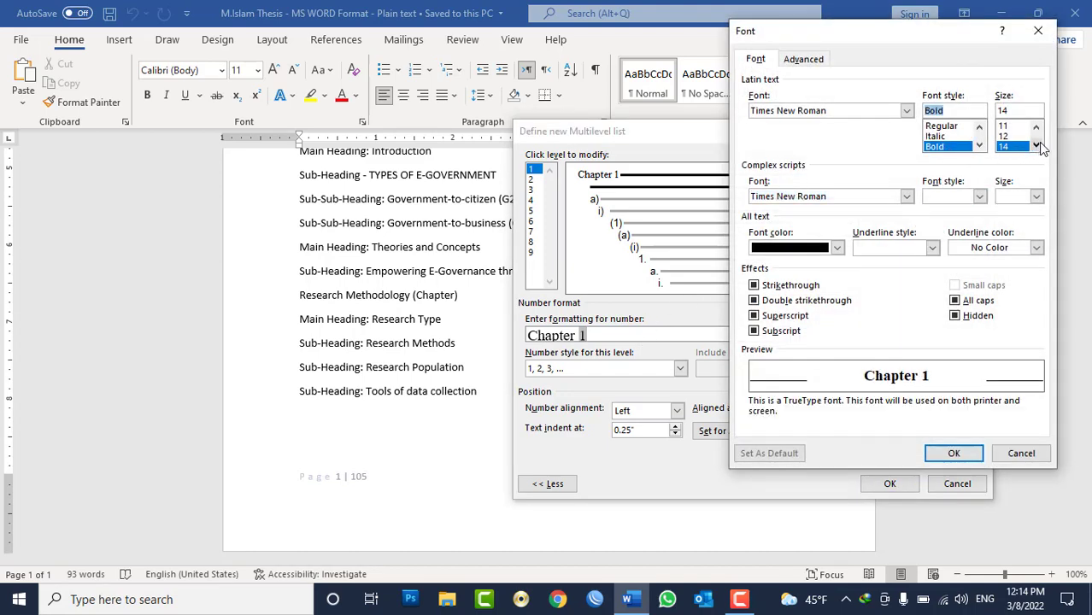
pyautogui.click(1035, 145)
pyautogui.click(1017, 147)
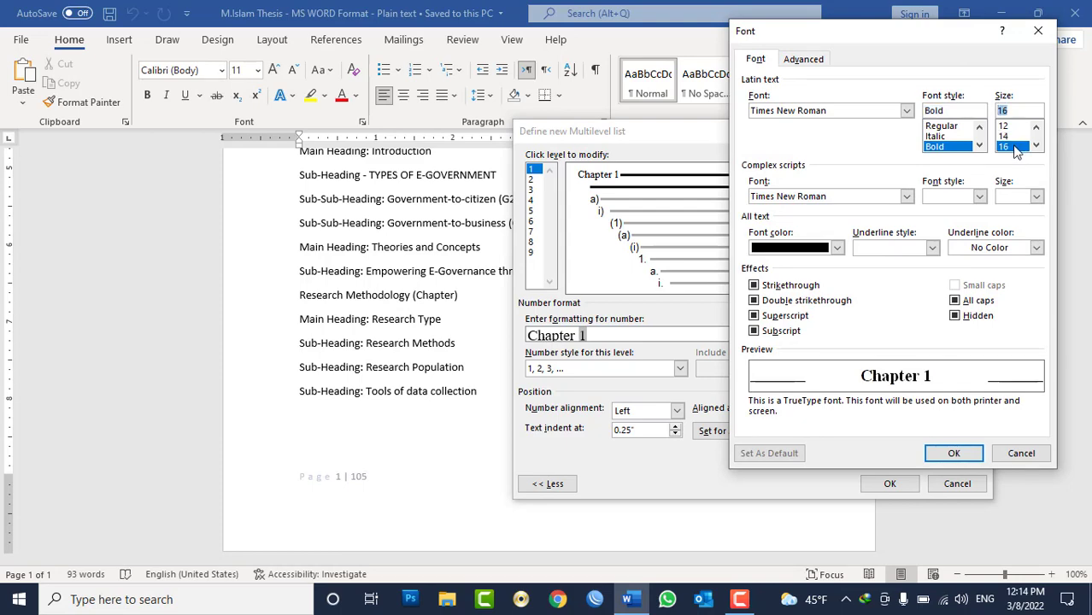
pyautogui.click(954, 453)
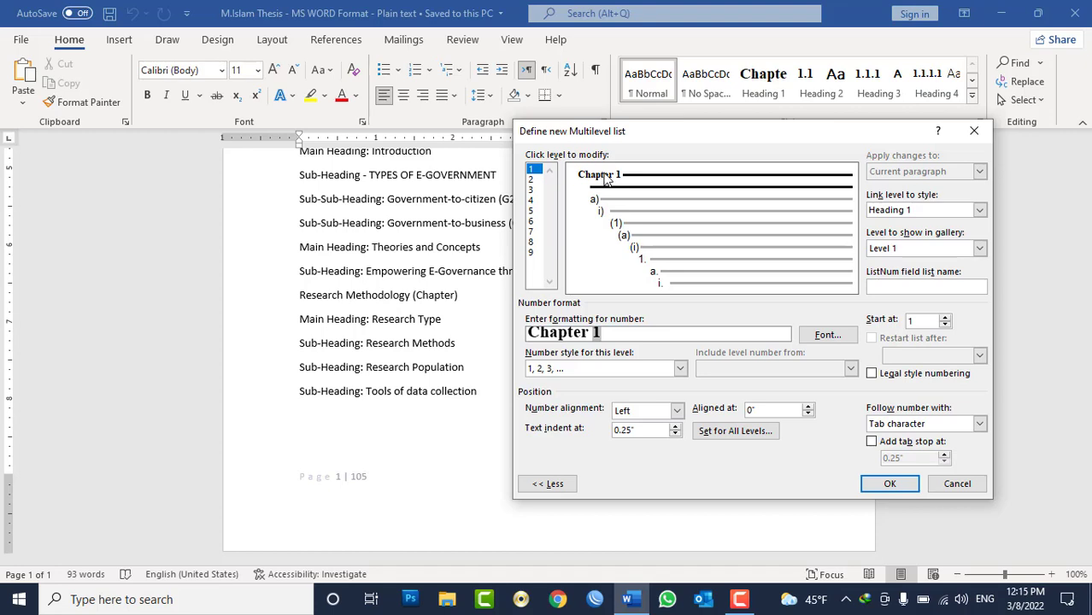
# Replace level 2's 'a)' format with 1.1-style numbering that includes the chapter number
pyautogui.click(531, 179)
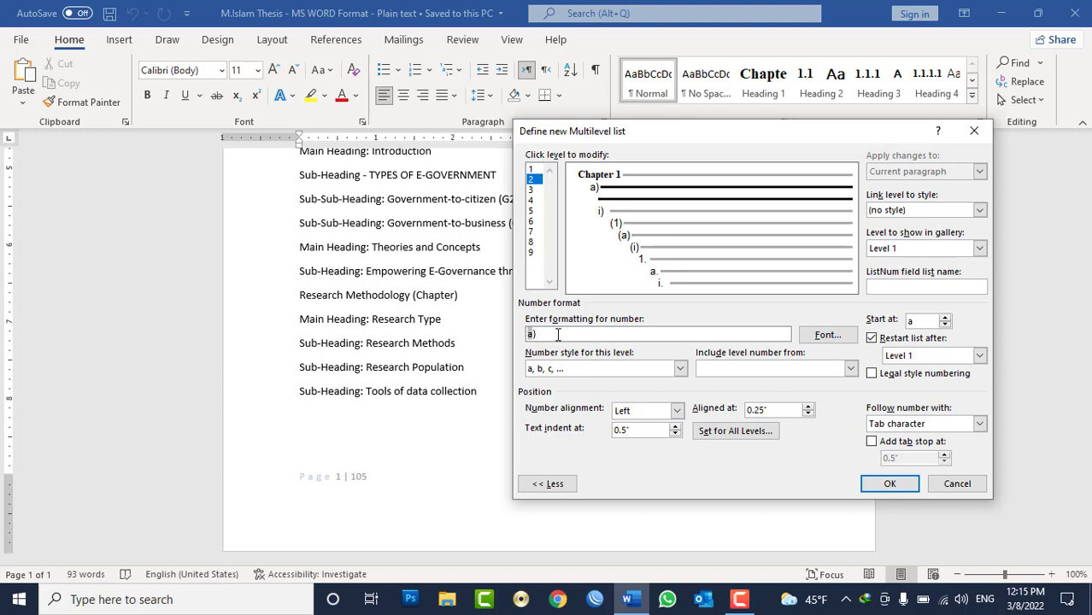
pyautogui.press('BackSpace')
pyautogui.click(737, 368)
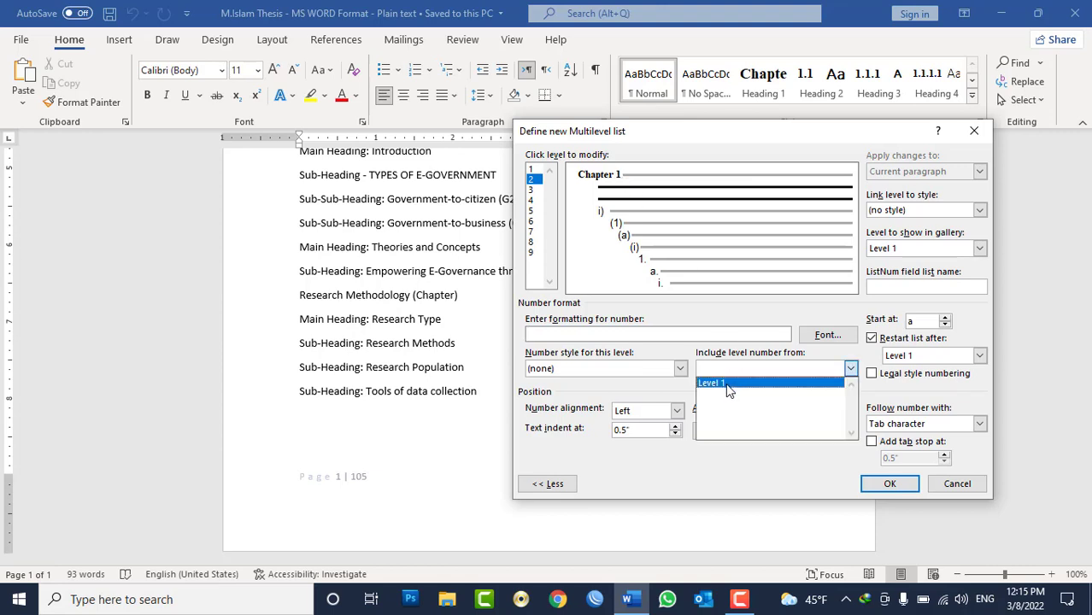
pyautogui.click(727, 389)
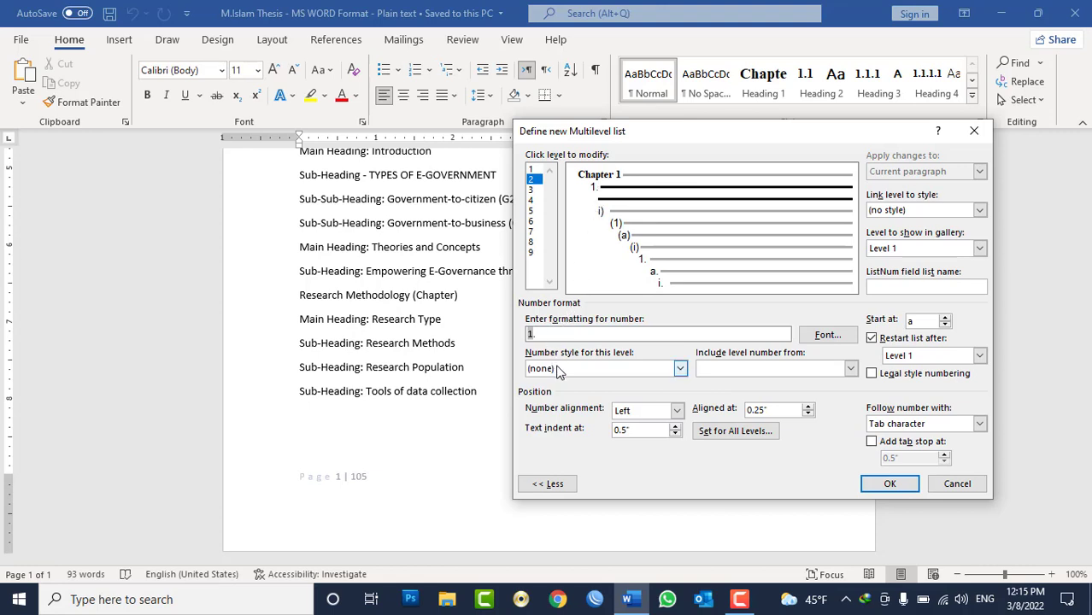
pyautogui.click(557, 368)
pyautogui.click(561, 394)
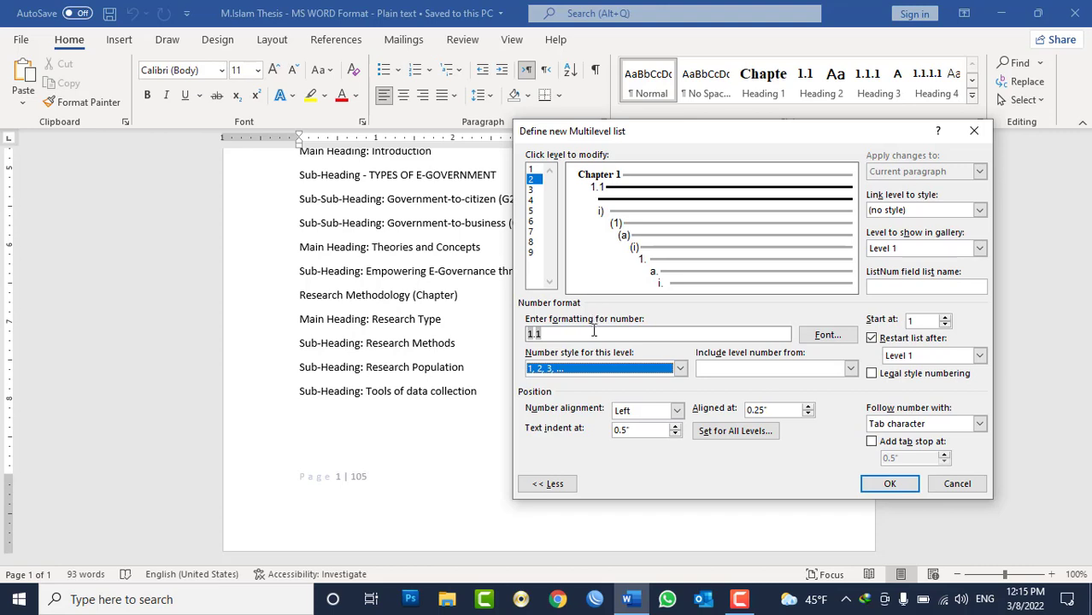
# Link list level 2 to the Heading 2 style
pyautogui.click(979, 210)
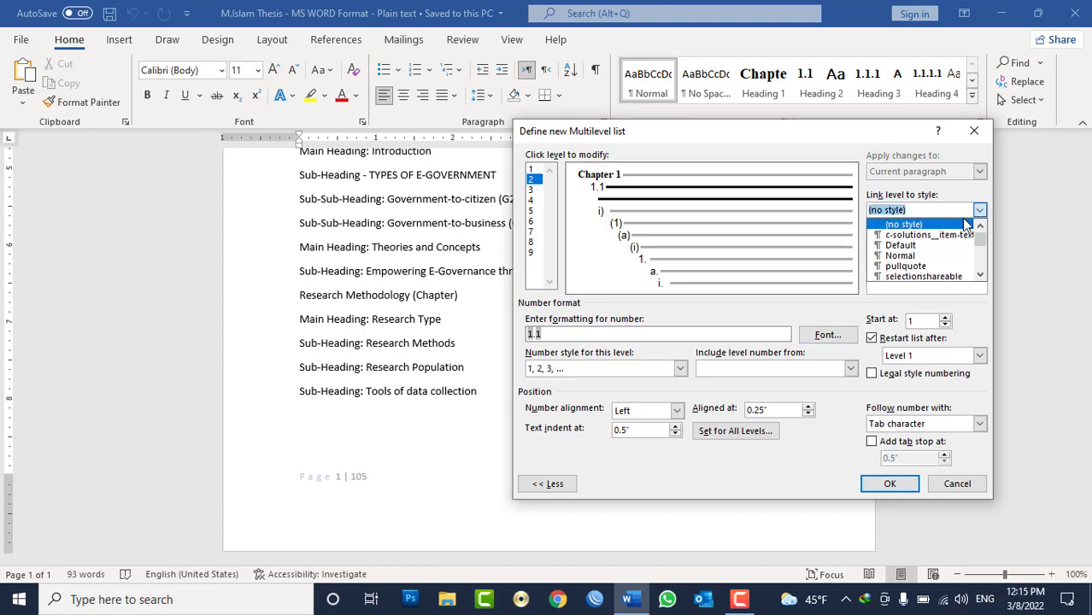
pyautogui.scroll(-2, 930, 257)
pyautogui.click(927, 270)
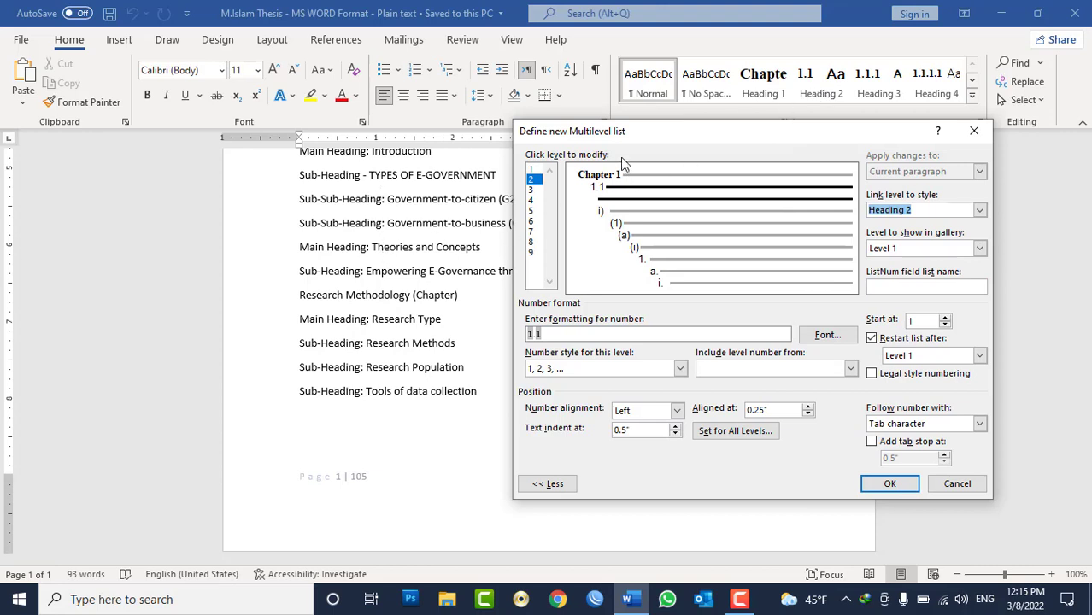
# Format the level 2 '1.1' number as Times New Roman Bold 12 pt in black
pyautogui.click(826, 334)
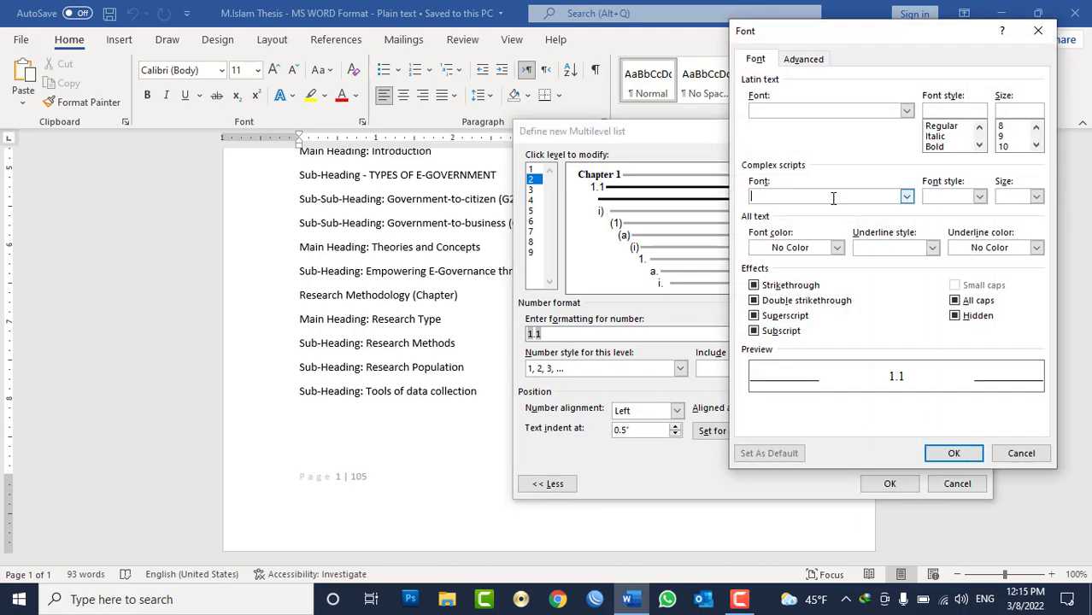
pyautogui.click(938, 147)
pyautogui.click(1035, 146)
pyautogui.click(1036, 146)
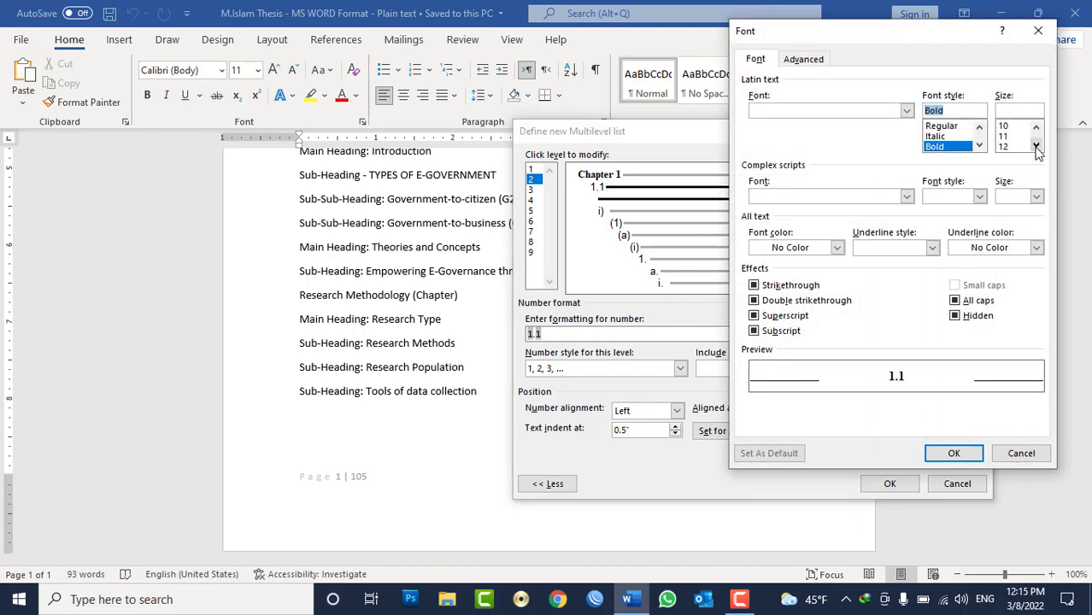
pyautogui.click(1036, 146)
pyautogui.click(1017, 147)
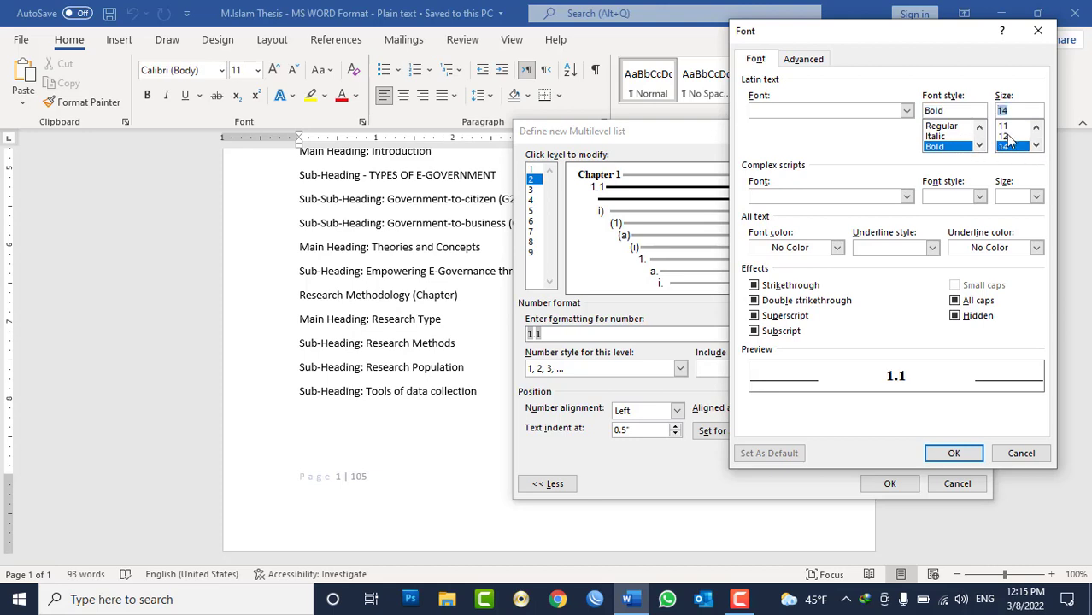
pyautogui.click(1005, 135)
pyautogui.click(907, 111)
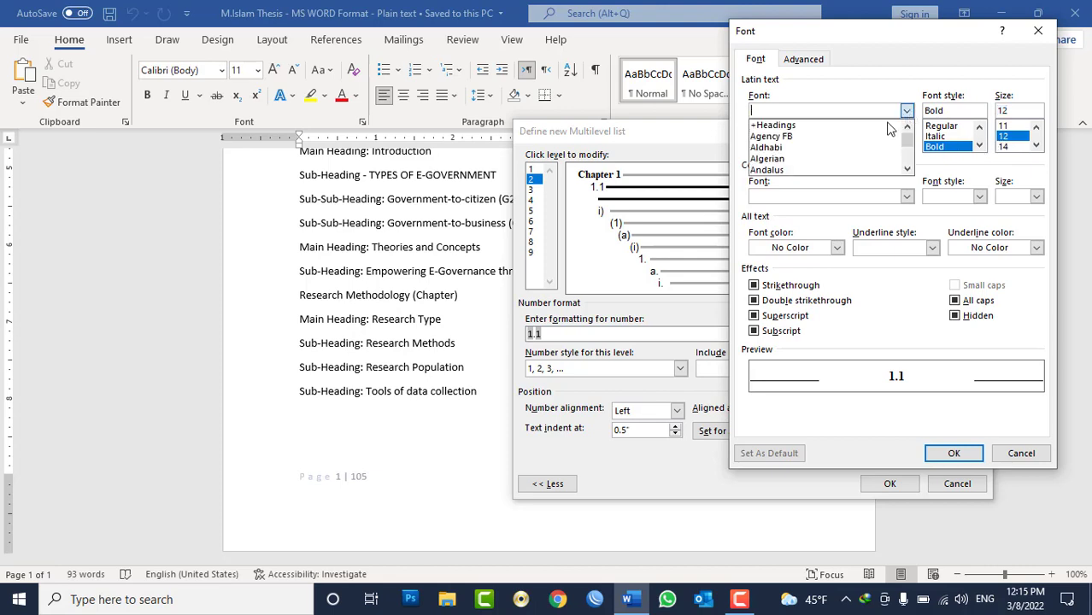
pyautogui.scroll(-20, 834, 141)
pyautogui.click(834, 145)
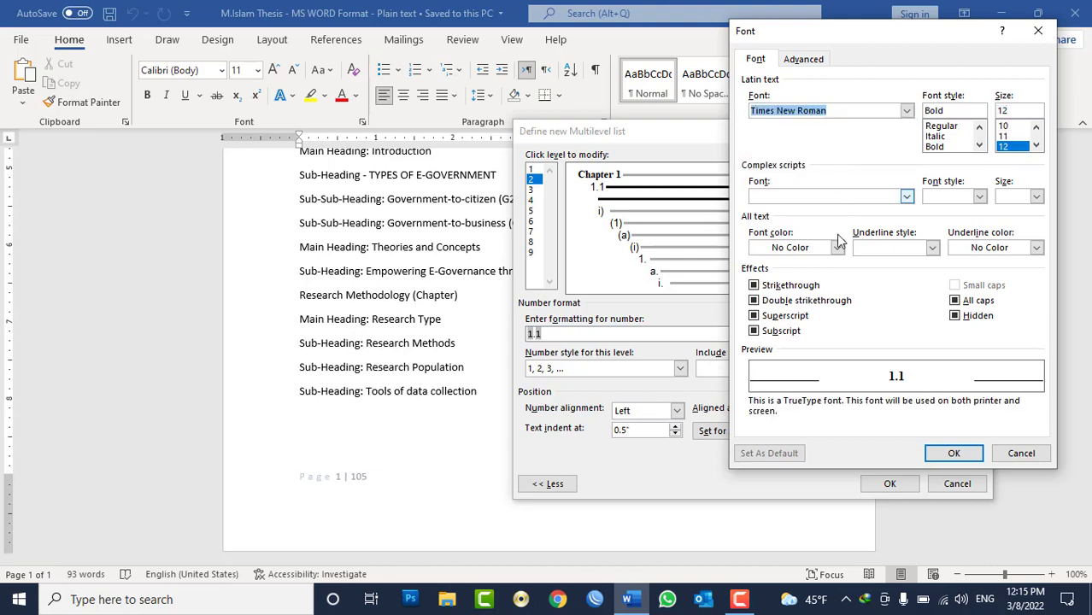
pyautogui.click(837, 247)
pyautogui.click(774, 308)
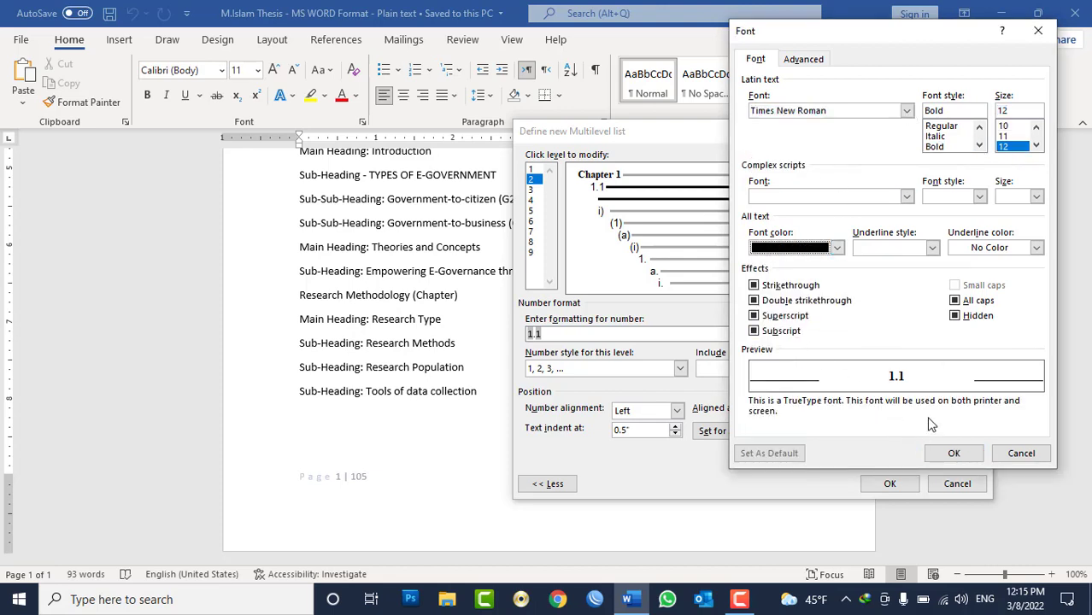
pyautogui.click(938, 147)
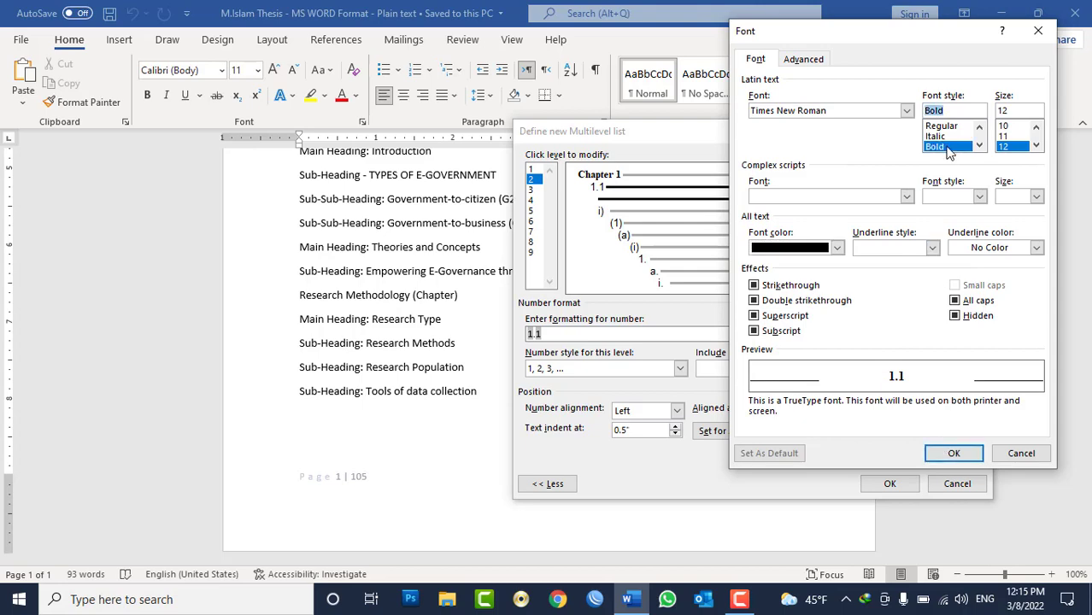
pyautogui.click(954, 454)
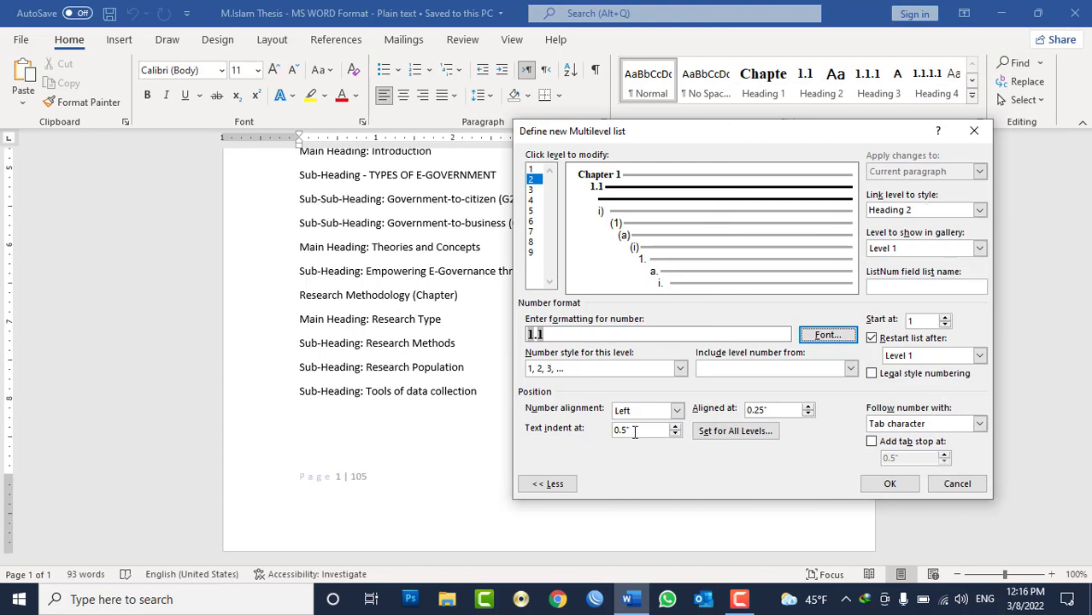
# Set the Text indent at value to 0 for list levels 2 and 1
pyautogui.moveTo(639, 432); pyautogui.dragTo(567, 429)
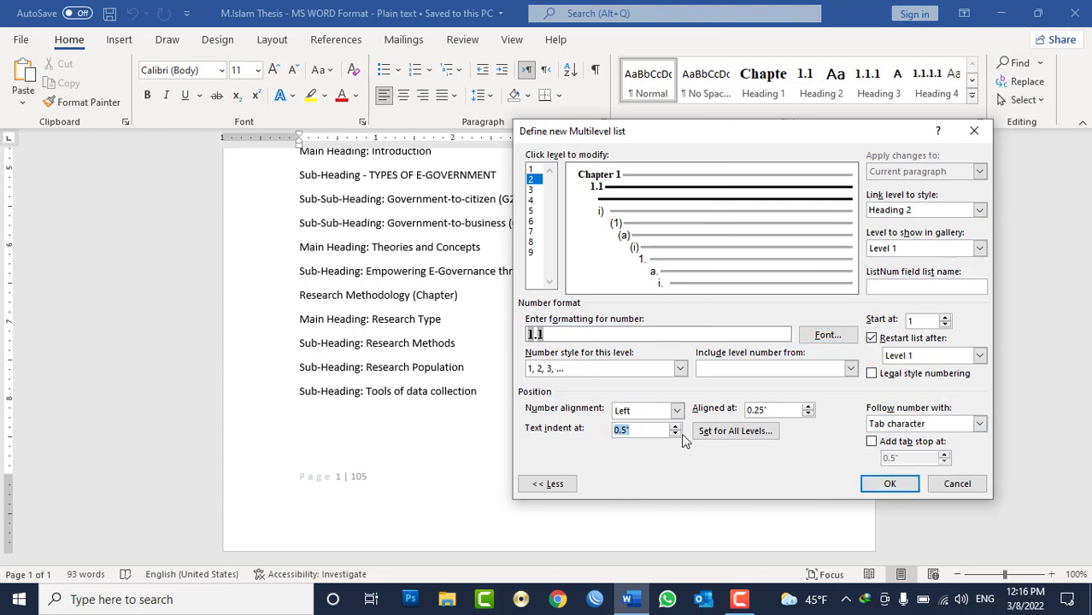
pyautogui.write('0')
pyautogui.click(530, 170)
pyautogui.moveTo(645, 430); pyautogui.dragTo(573, 431)
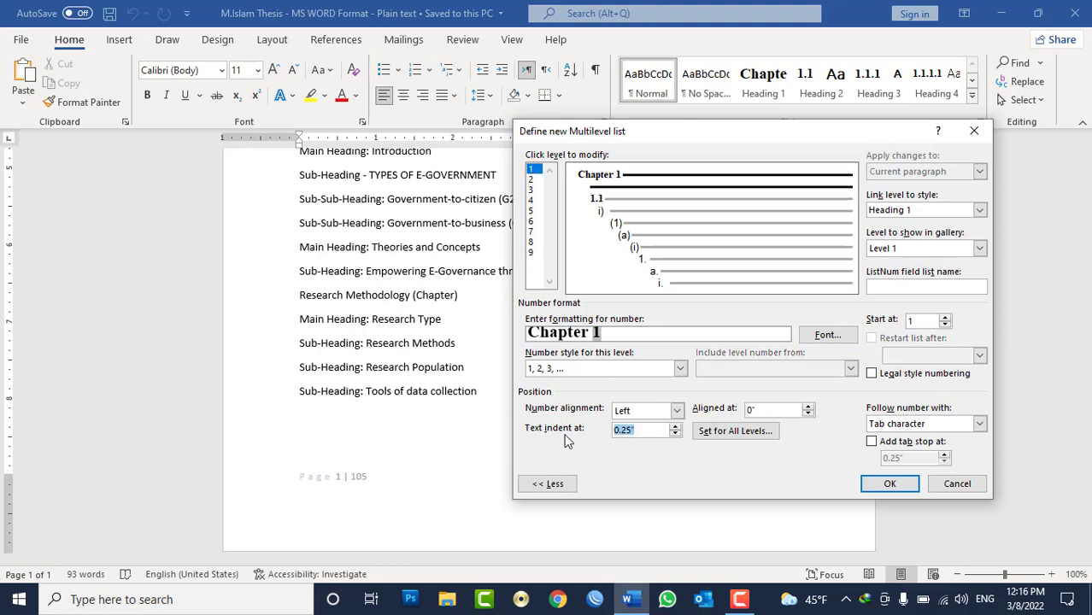
pyautogui.write('0')
pyautogui.click(532, 179)
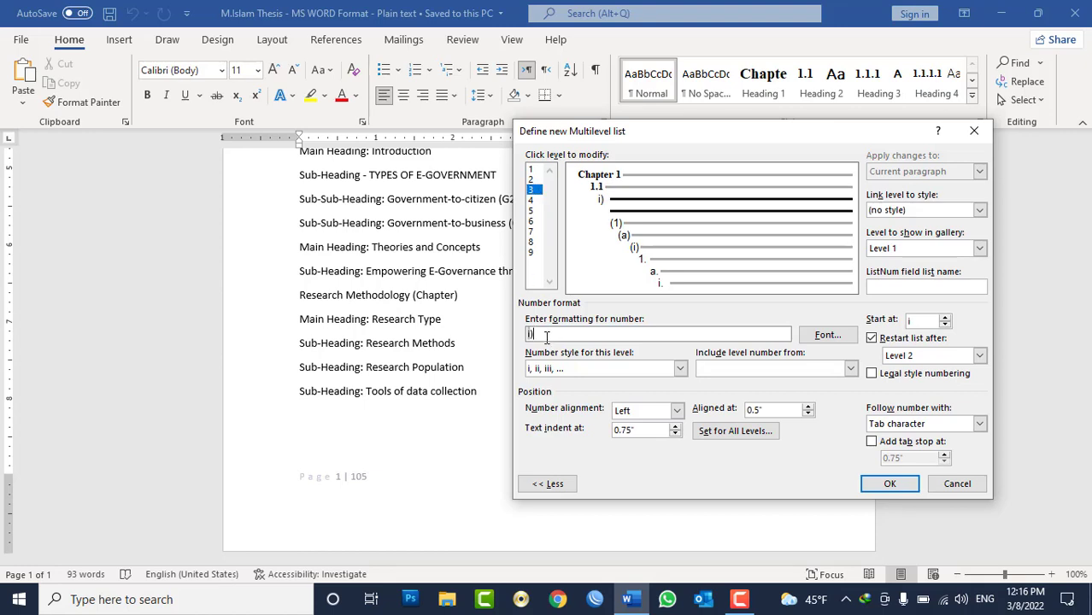
# Replace level 3's roman numeral format with 1.1.1 numbering built from levels 1 and 2
pyautogui.press('BackSpace')
pyautogui.click(719, 367)
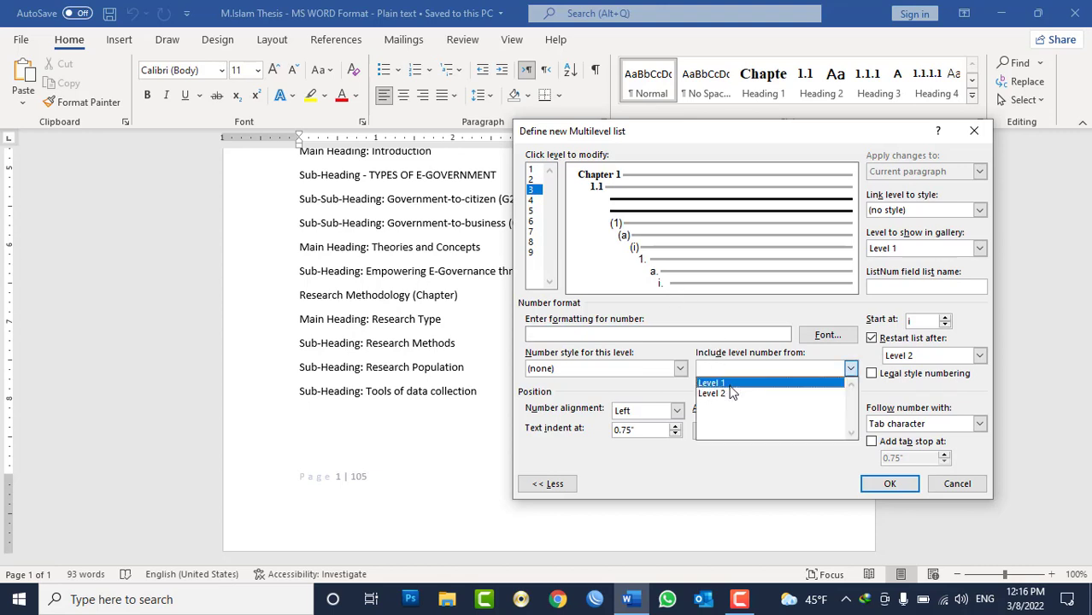
pyautogui.click(731, 385)
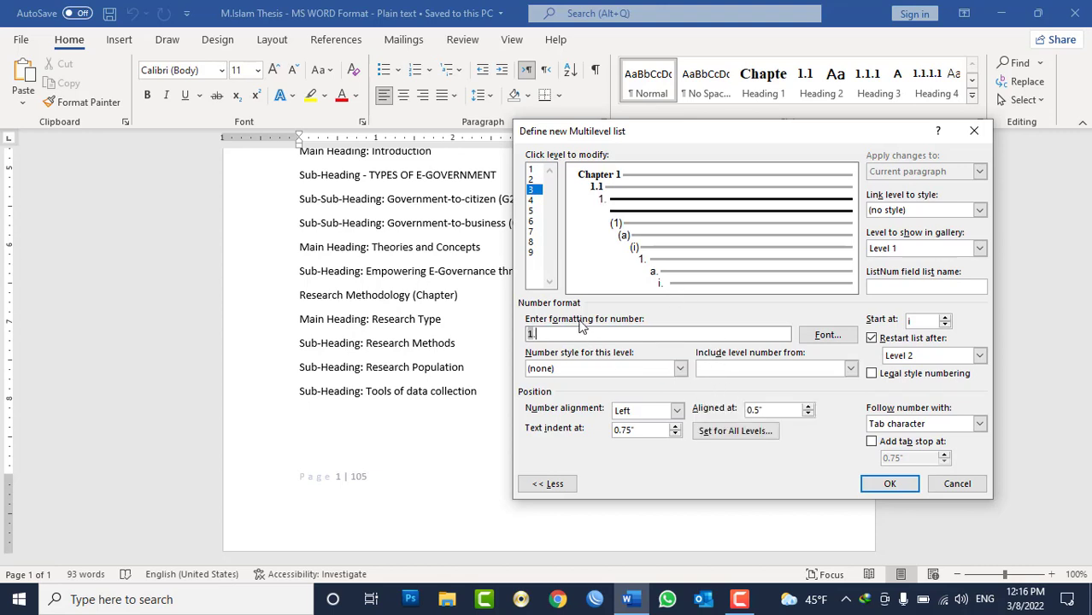
pyautogui.click(711, 369)
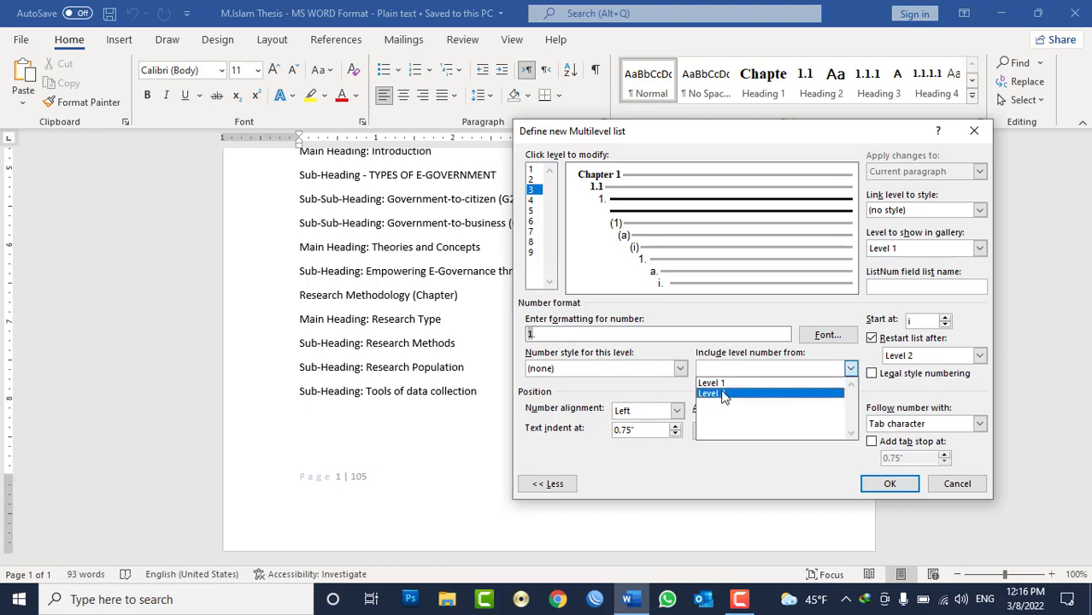
pyautogui.click(722, 394)
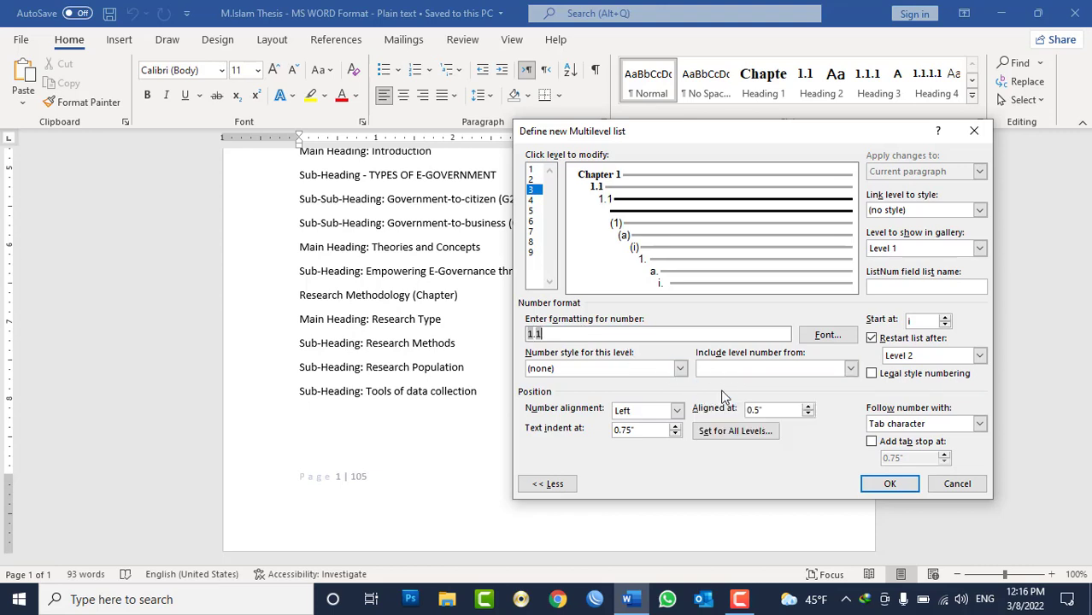
pyautogui.click(629, 336)
pyautogui.write('.')
pyautogui.click(681, 368)
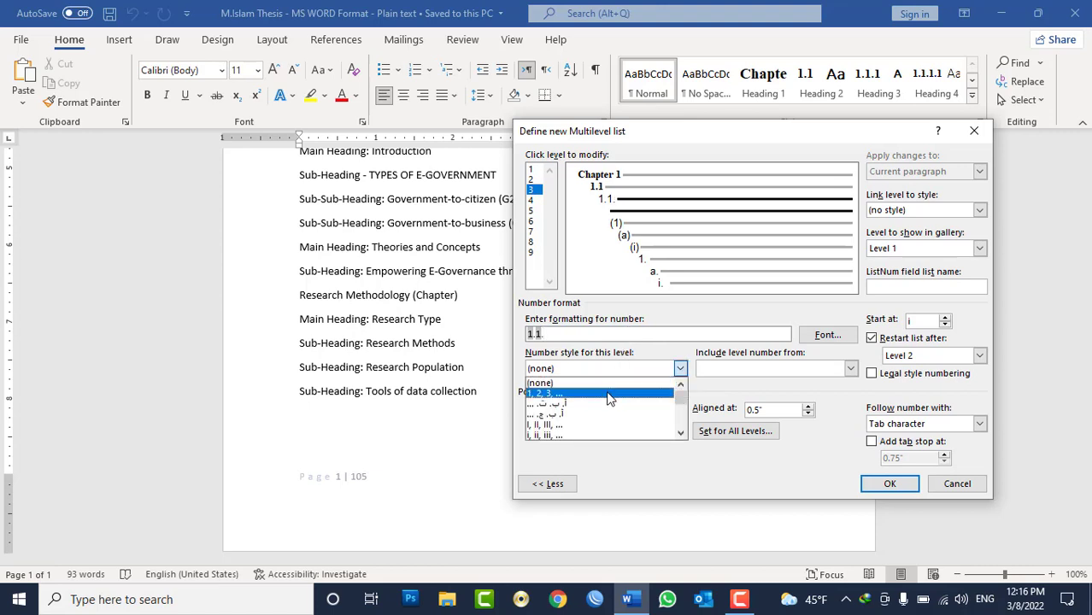
pyautogui.click(609, 396)
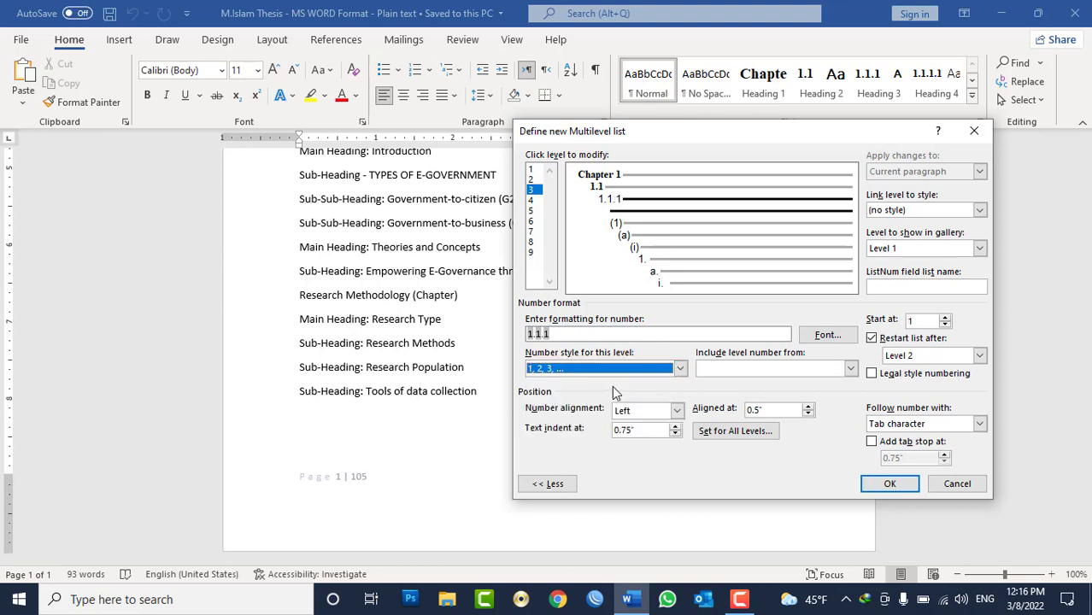
# Format the level 3 number as Times New Roman Bold 11 pt in black
pyautogui.click(826, 335)
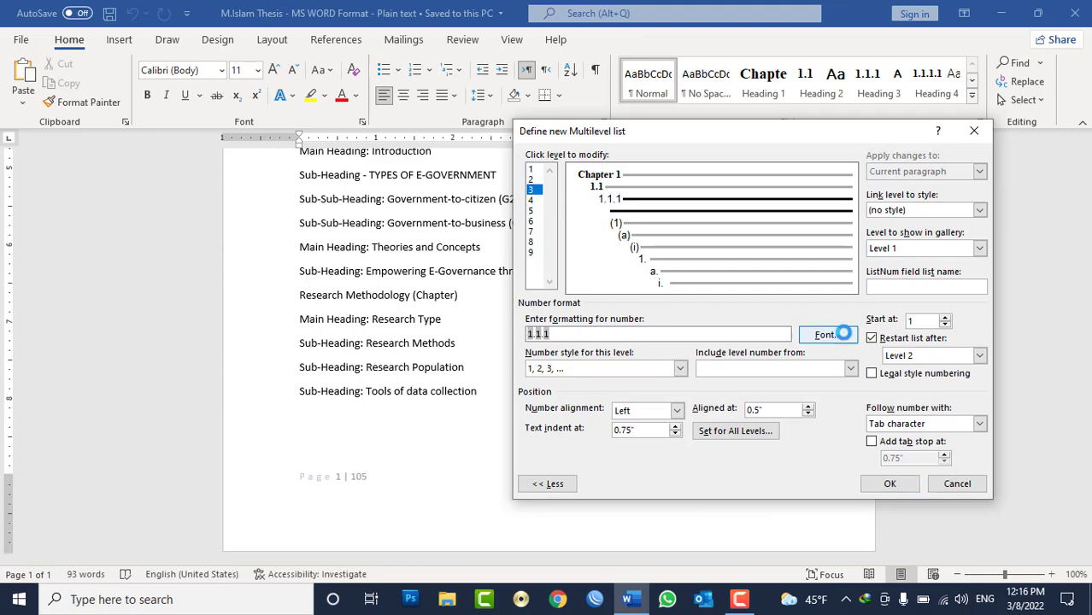
pyautogui.click(940, 146)
pyautogui.click(907, 110)
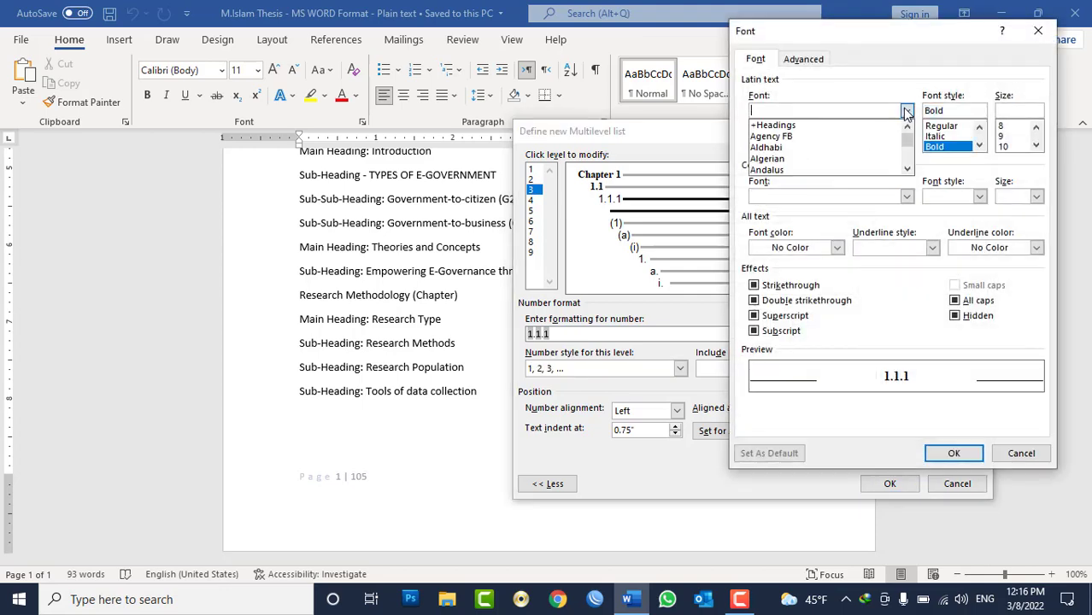
pyautogui.write('t')
pyautogui.click(803, 151)
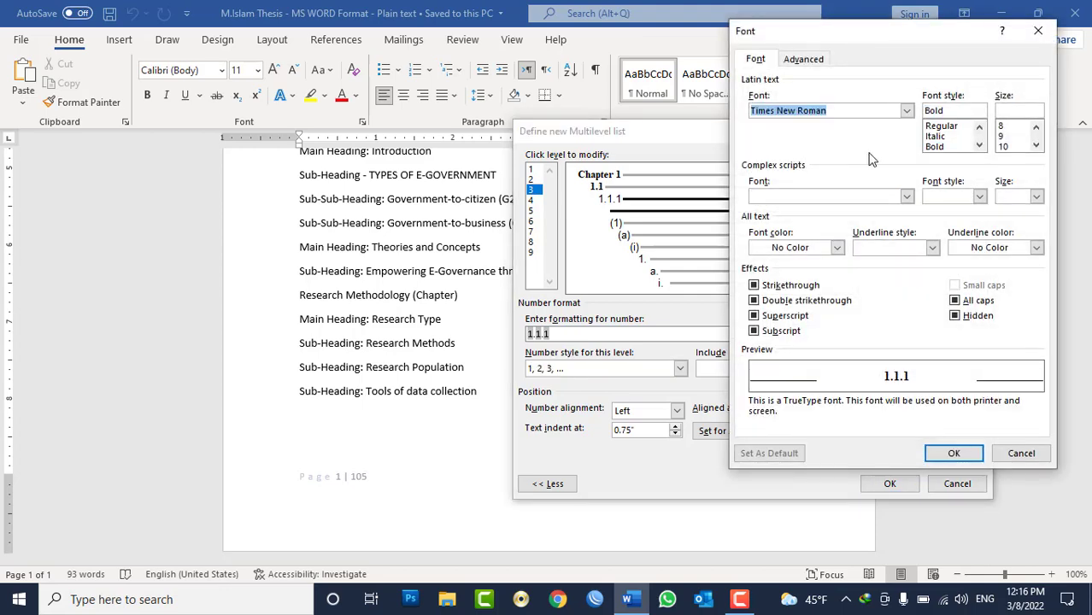
pyautogui.click(945, 149)
pyautogui.click(1015, 147)
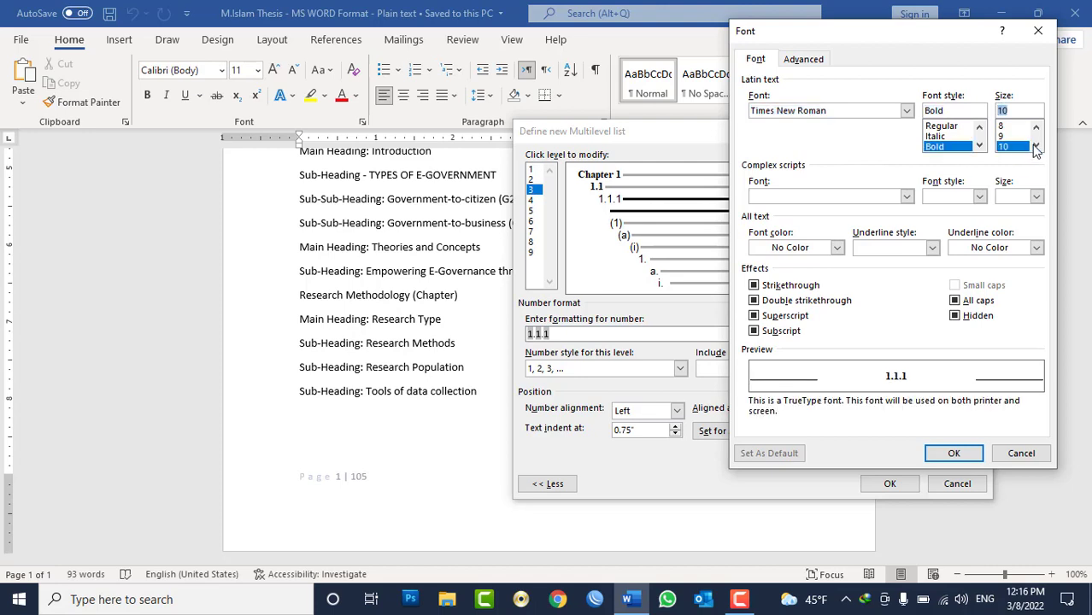
pyautogui.click(1036, 145)
pyautogui.click(1014, 147)
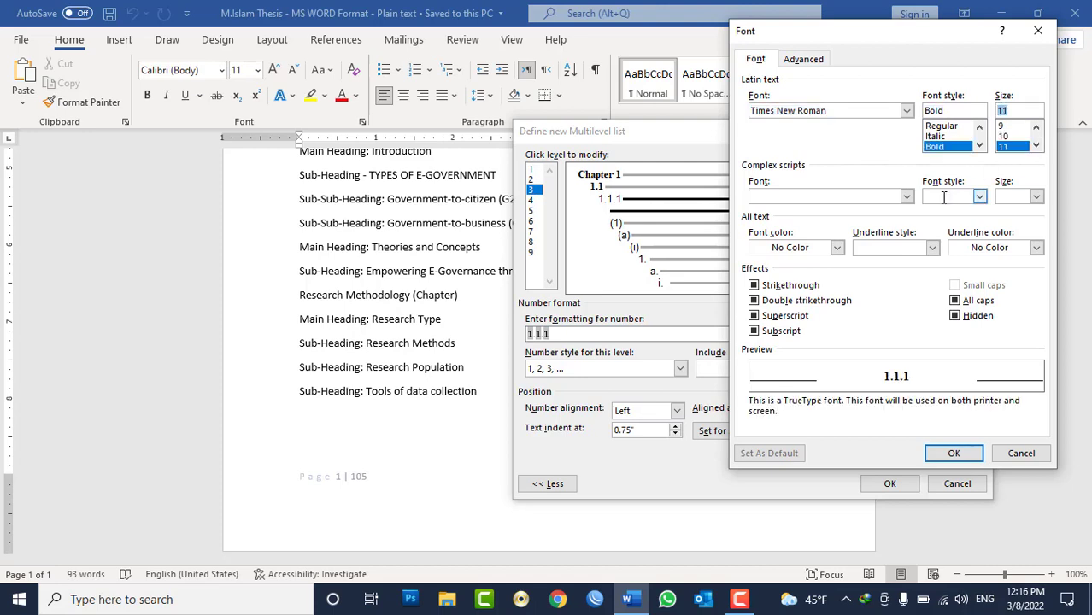
pyautogui.click(837, 248)
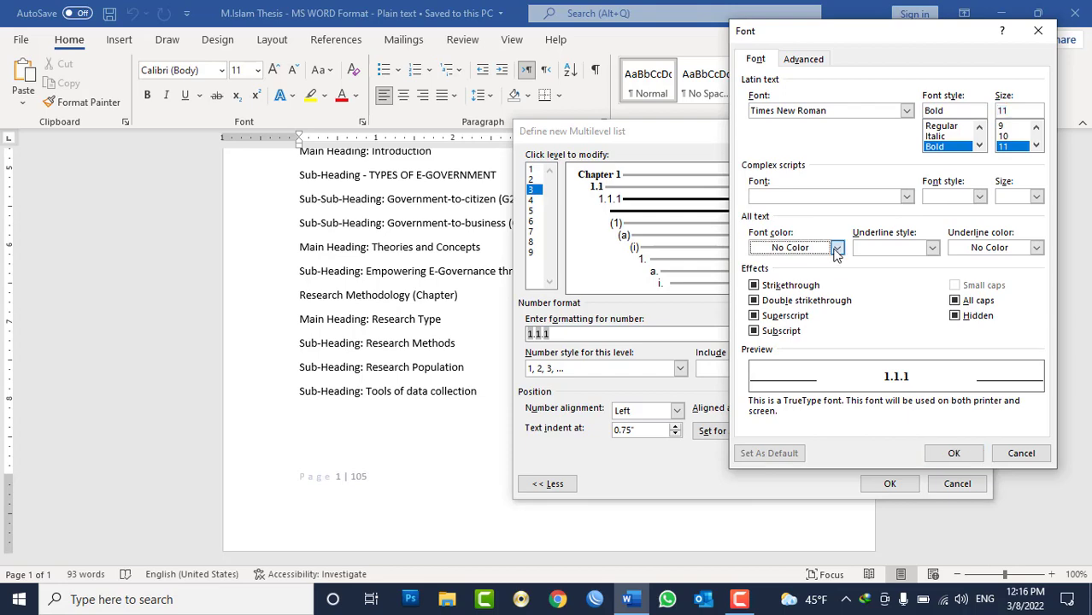
pyautogui.click(774, 308)
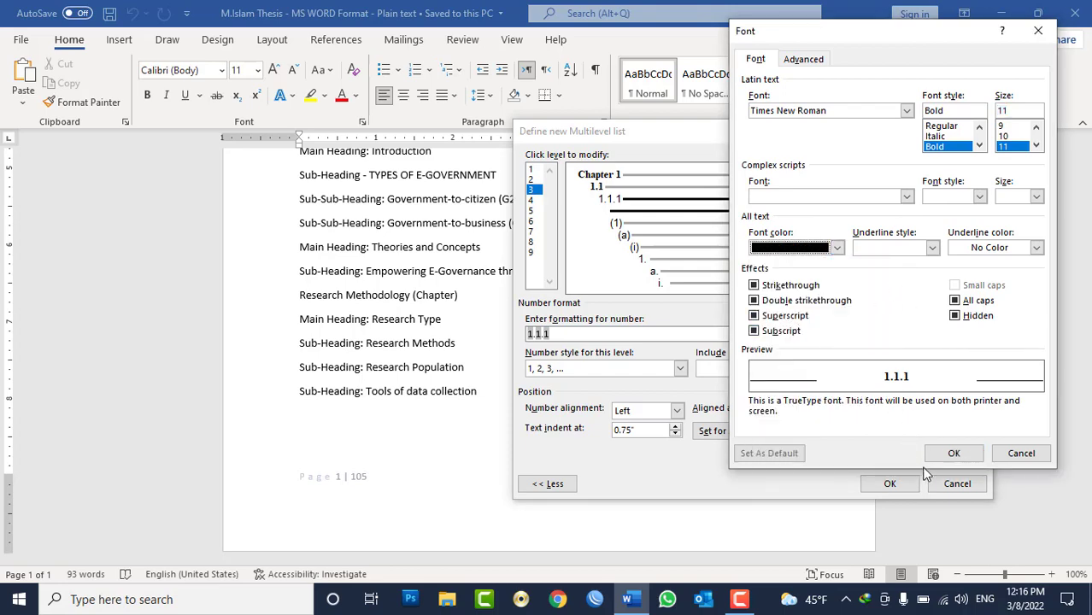
pyautogui.click(948, 454)
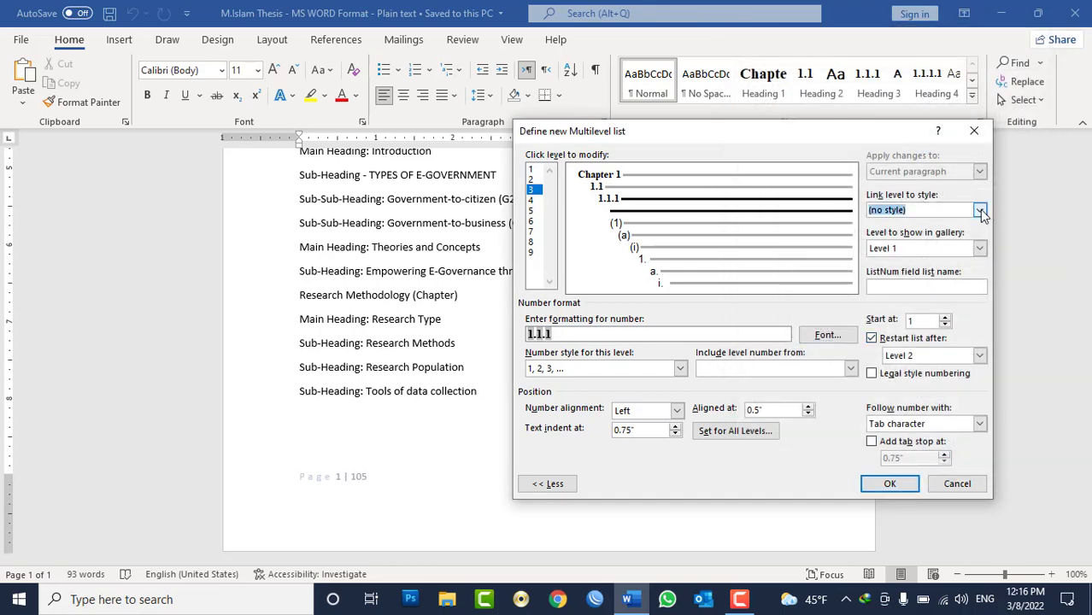
# Link level 3 to Heading 3 and set its text indent to 0
pyautogui.click(980, 214)
pyautogui.scroll(-3, 918, 256)
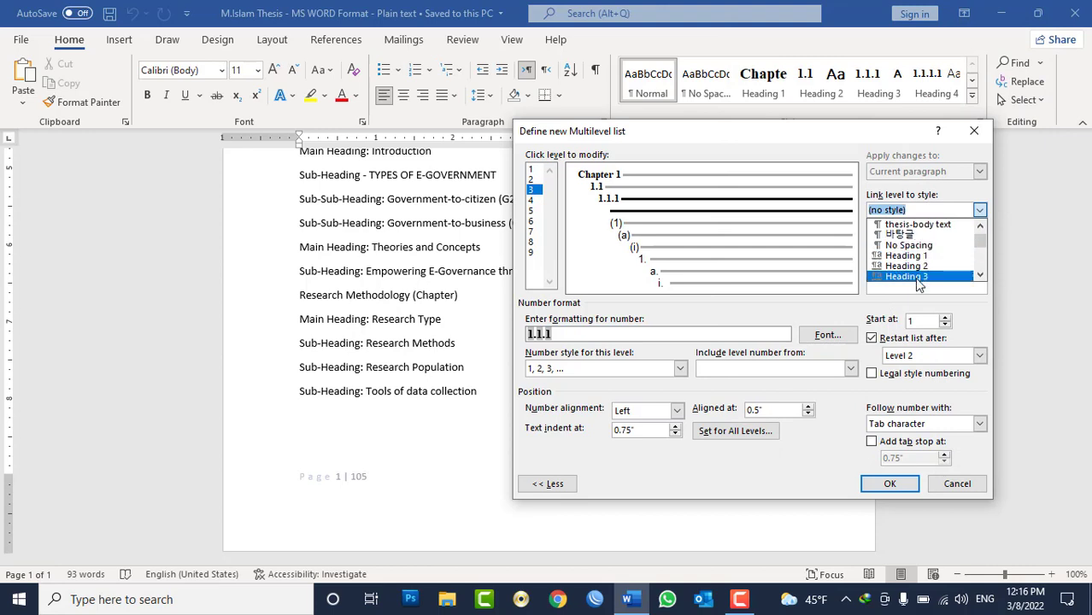
pyautogui.click(915, 276)
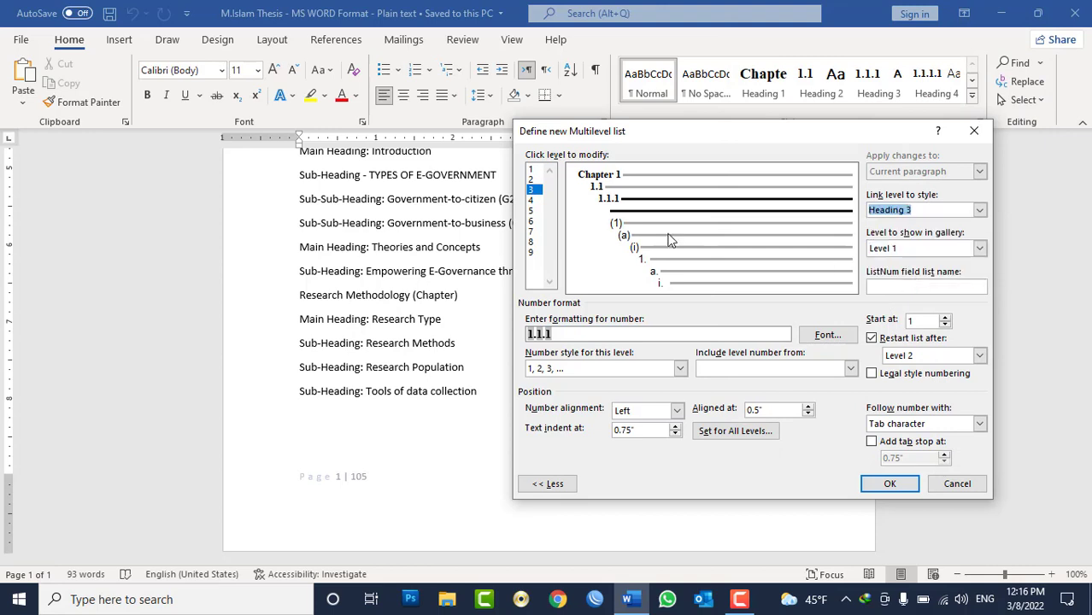
pyautogui.click(654, 430)
pyautogui.press('BackSpace')
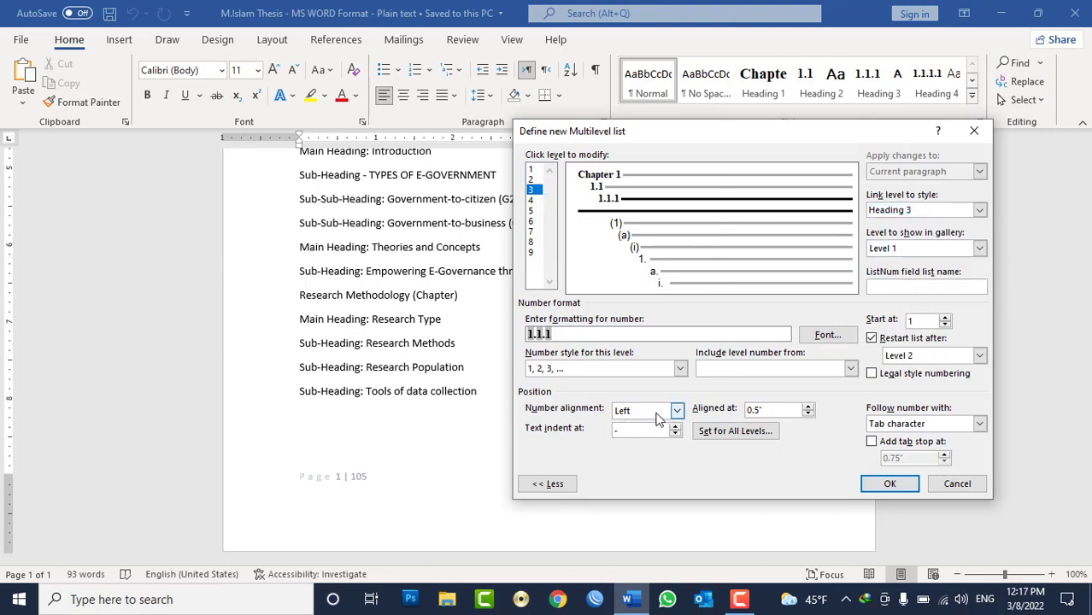
pyautogui.write('0')
# Build level 4's format from levels 1–3, a period and a 1, 2, 3 digit: 1.1.1.1
pyautogui.click(533, 200)
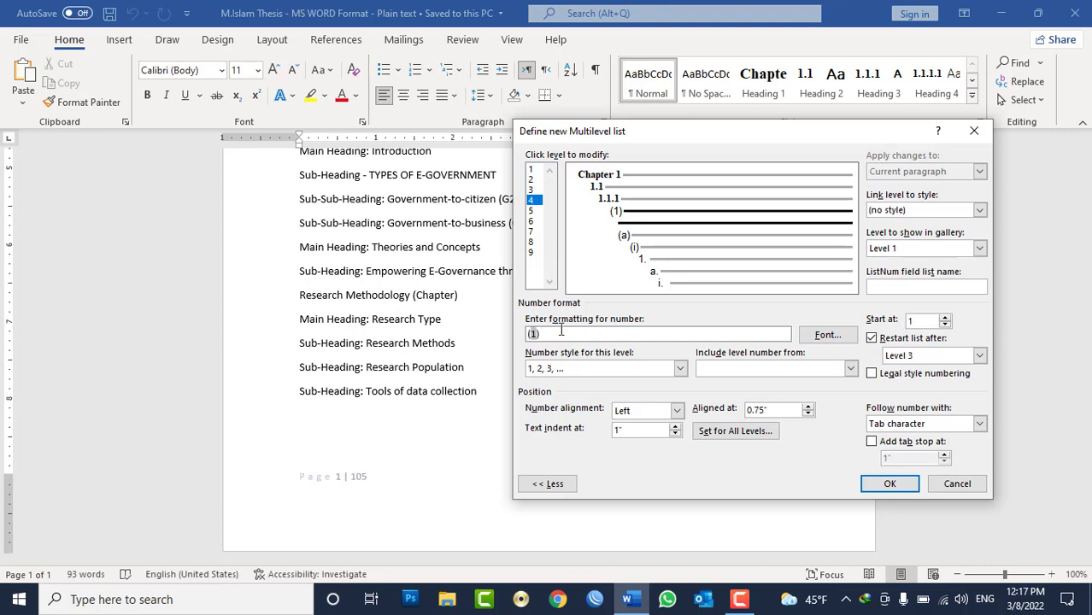
pyautogui.press('BackSpace')
pyautogui.press('BackSpace')
pyautogui.click(850, 369)
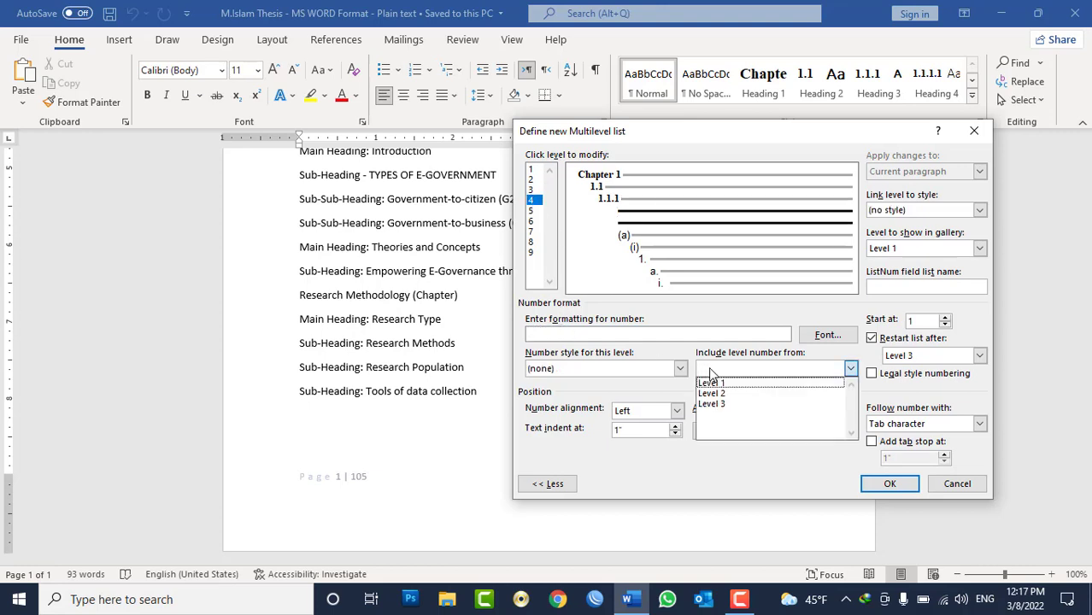
pyautogui.click(714, 376)
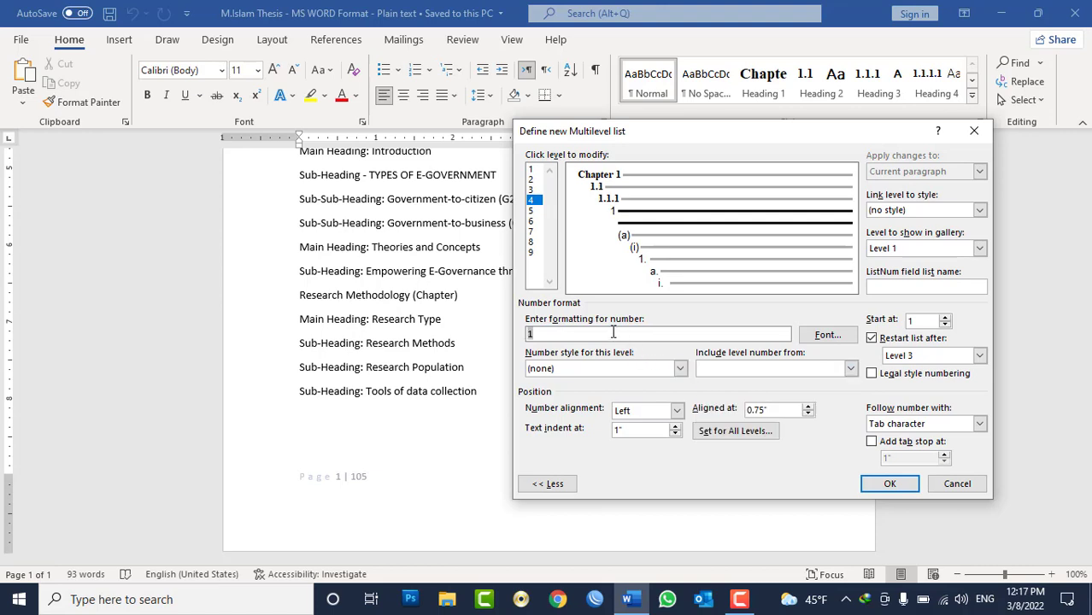
pyautogui.click(711, 369)
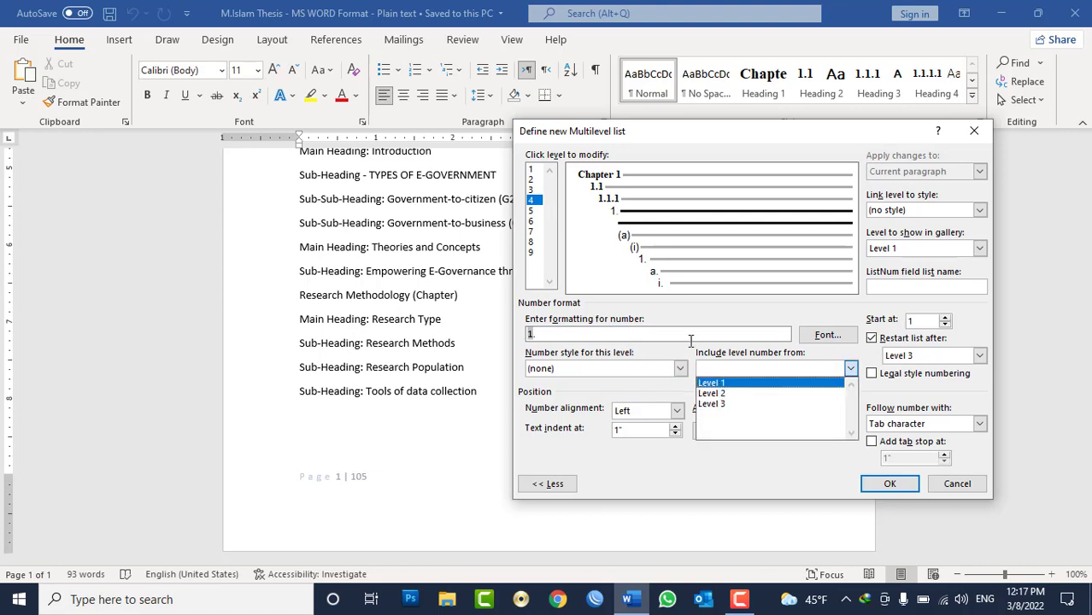
pyautogui.click(726, 394)
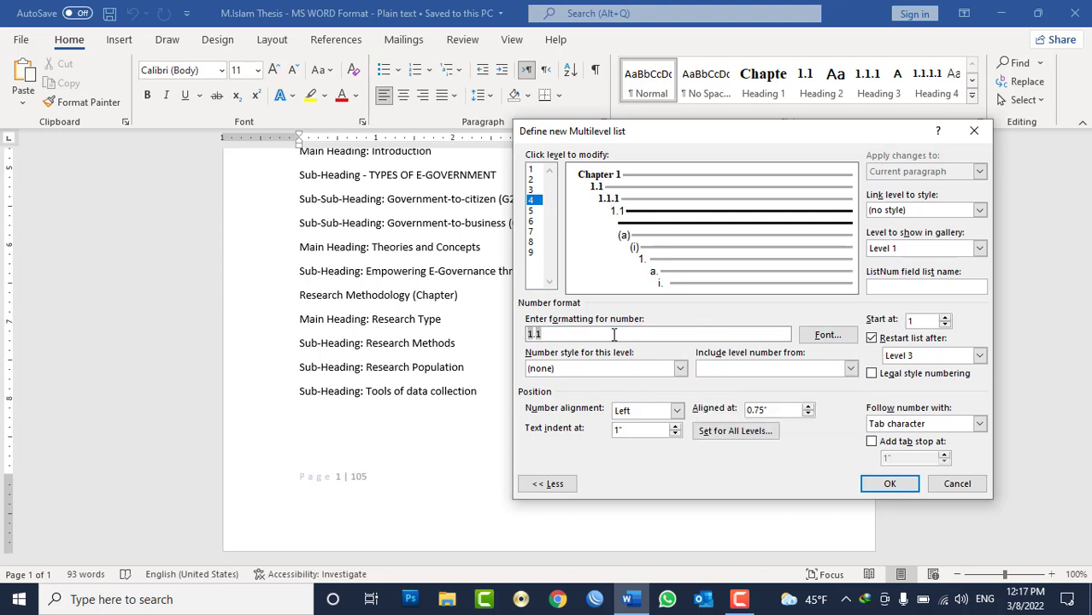
pyautogui.click(726, 368)
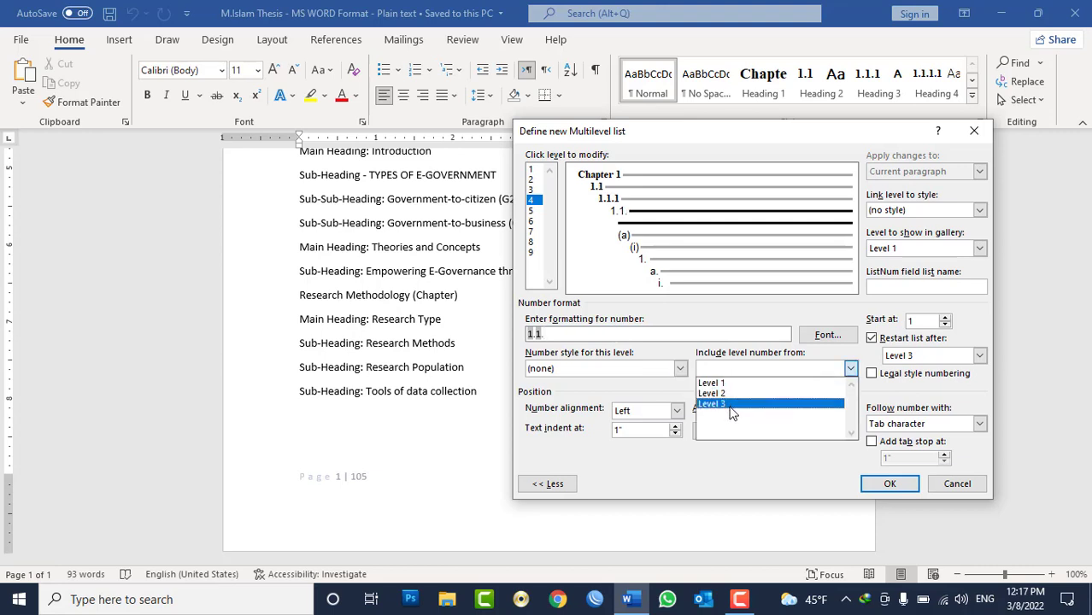
pyautogui.click(728, 404)
pyautogui.click(587, 333)
pyautogui.write('.')
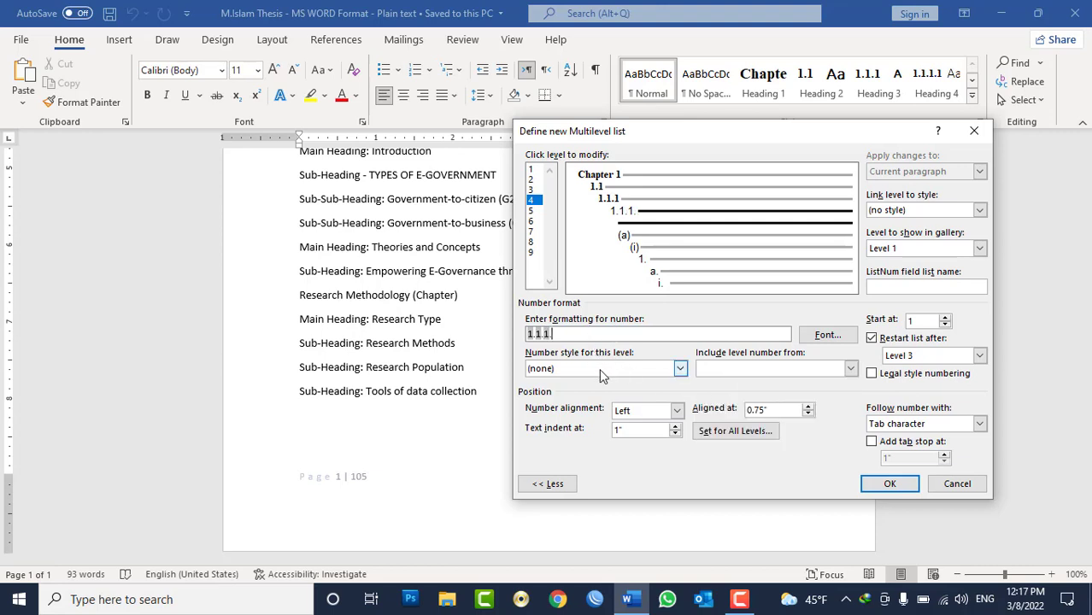
pyautogui.click(599, 369)
pyautogui.click(580, 393)
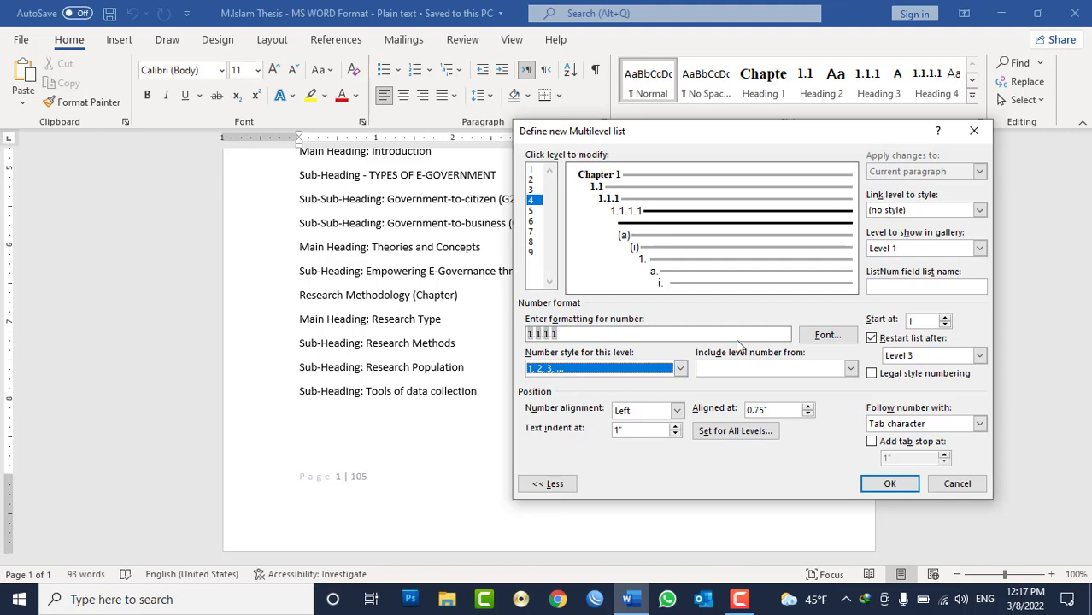
# Format the level 4 number as Times New Roman Bold 10 pt in black
pyautogui.click(817, 339)
pyautogui.click(935, 146)
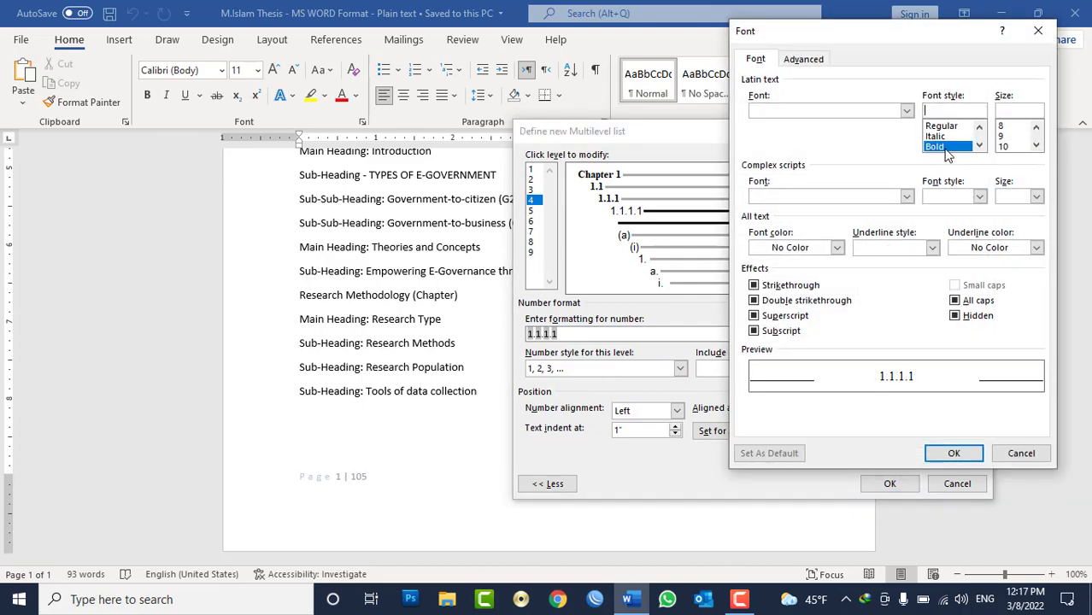
pyautogui.click(1008, 147)
pyautogui.click(906, 110)
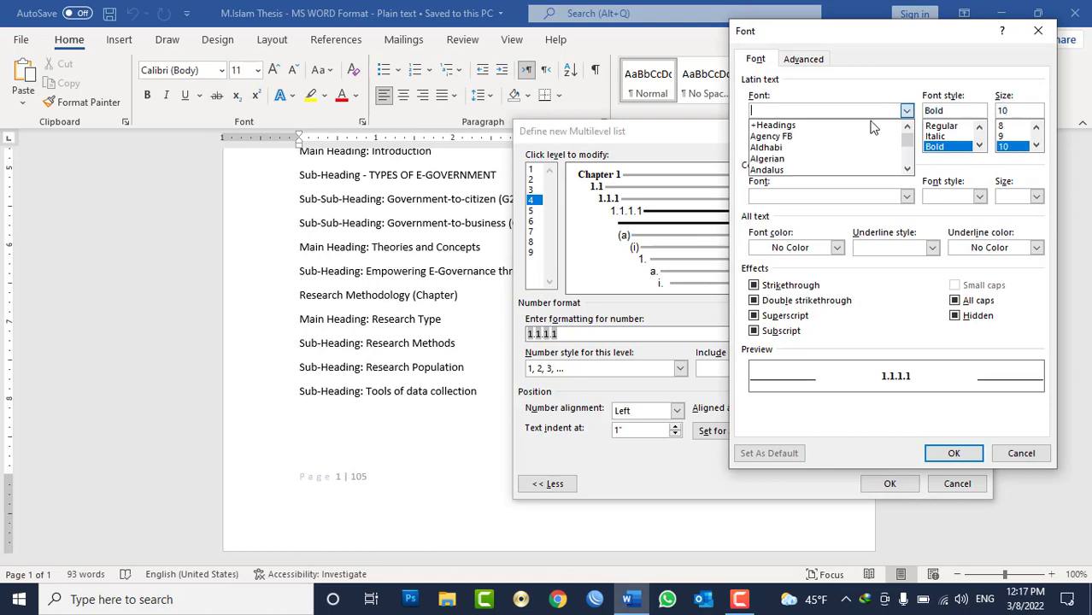
pyautogui.write('times New Roman')
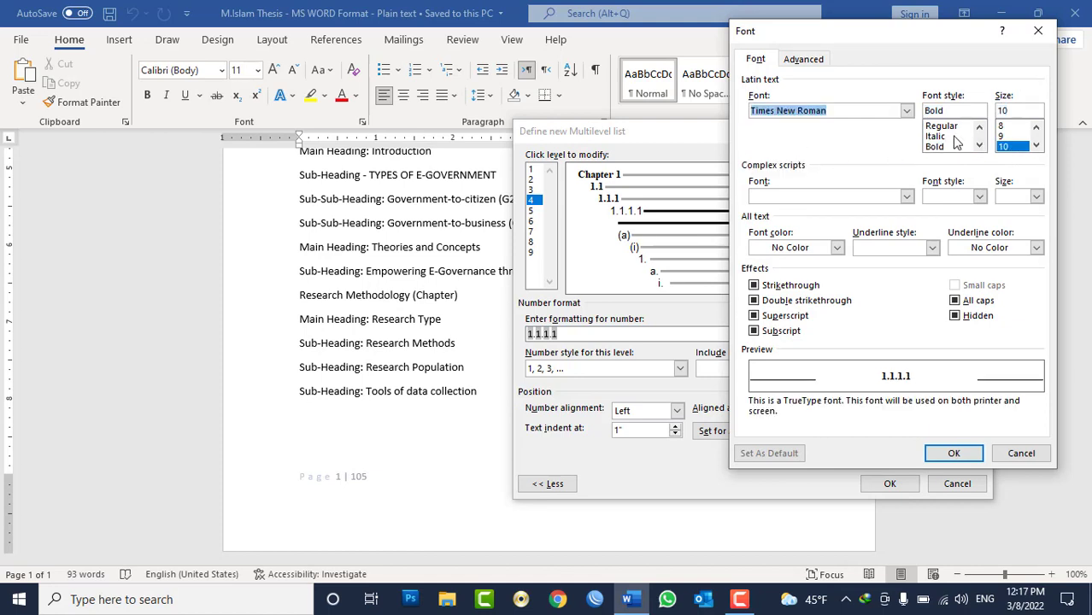
pyautogui.press('Tab')
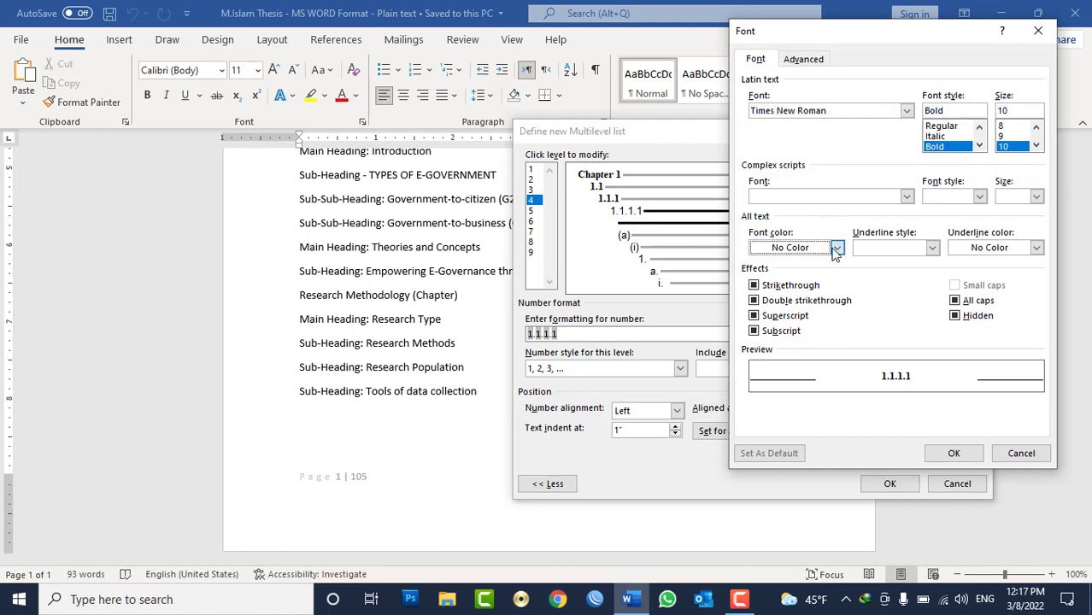
pyautogui.click(838, 248)
pyautogui.click(771, 316)
pyautogui.click(948, 454)
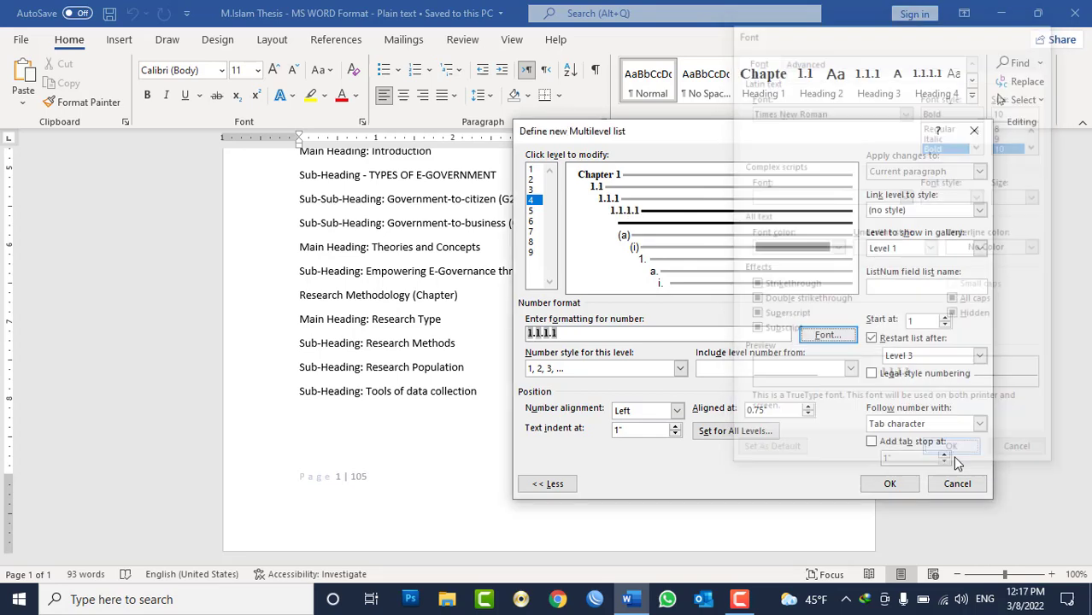
# Link level 4 to Heading 4, set its text indent to 0, and apply the list
pyautogui.click(980, 210)
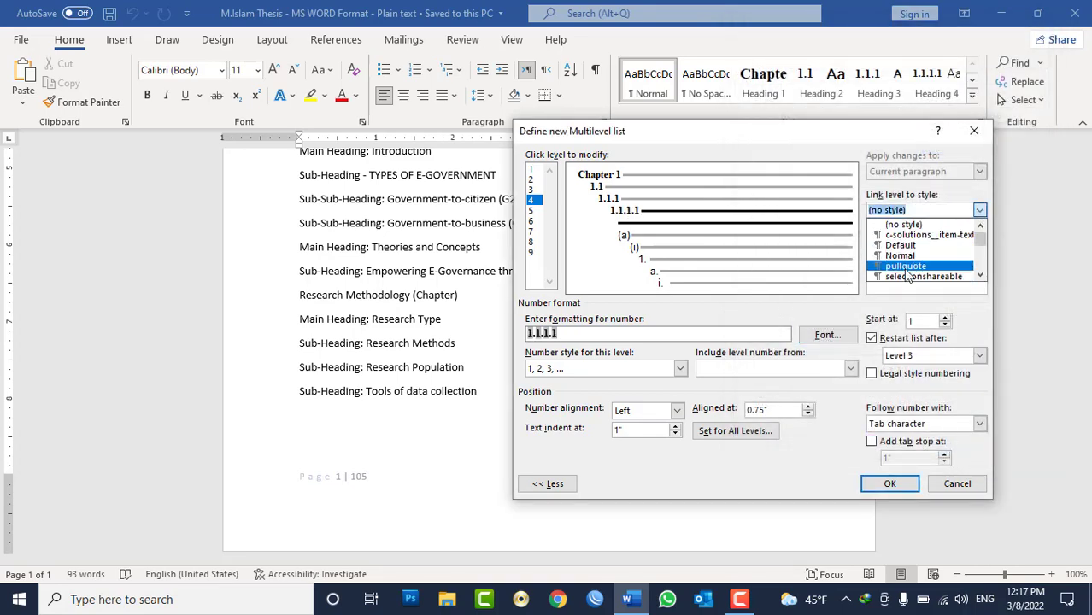
pyautogui.scroll(-2, 919, 256)
pyautogui.scroll(-1, 914, 265)
pyautogui.click(913, 256)
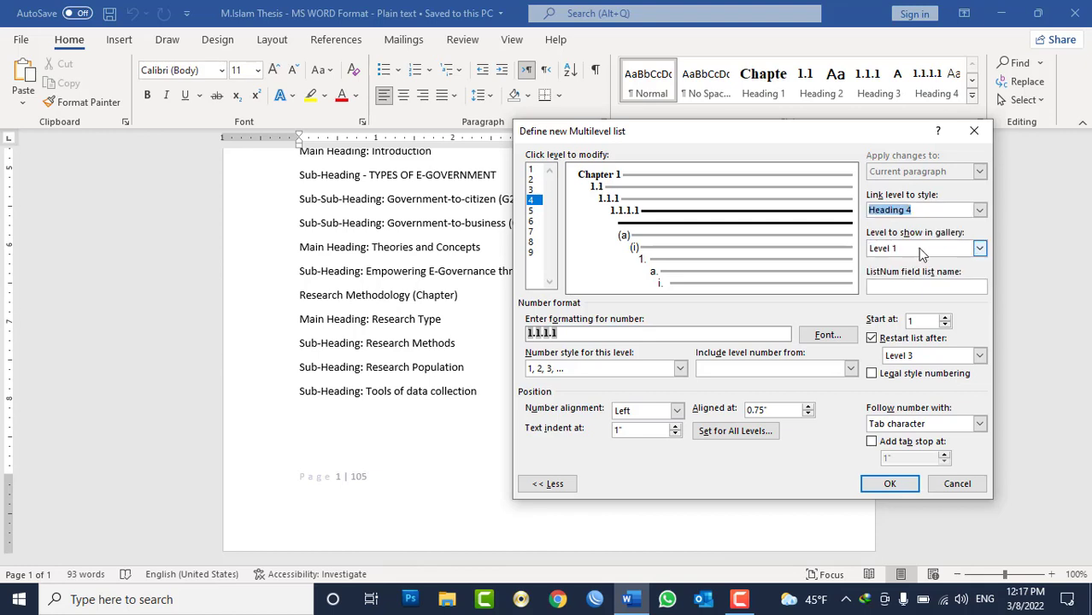
pyautogui.click(622, 434)
pyautogui.write('0')
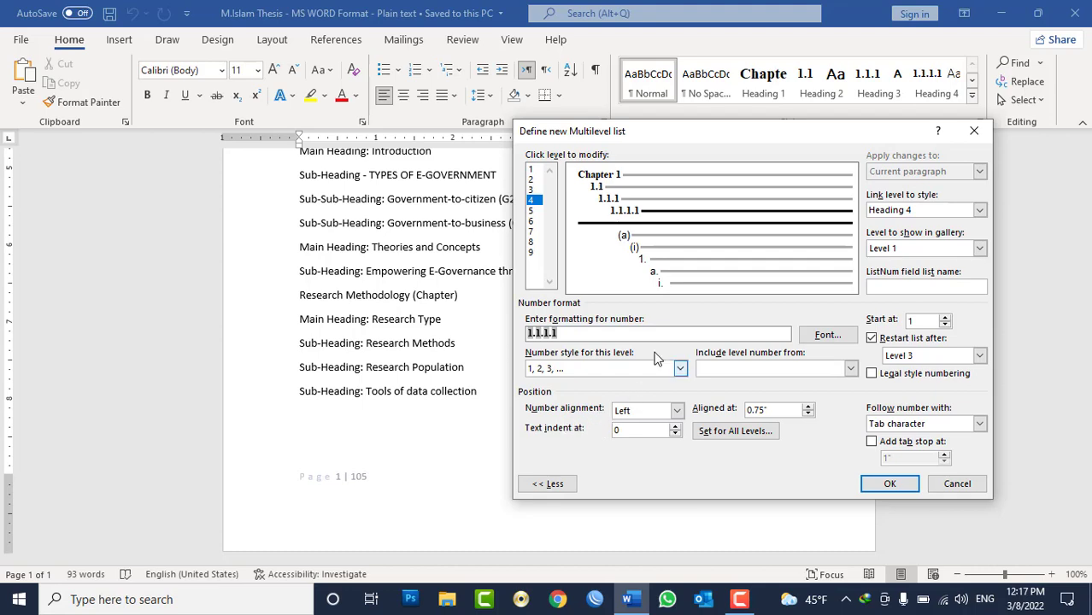
pyautogui.click(885, 486)
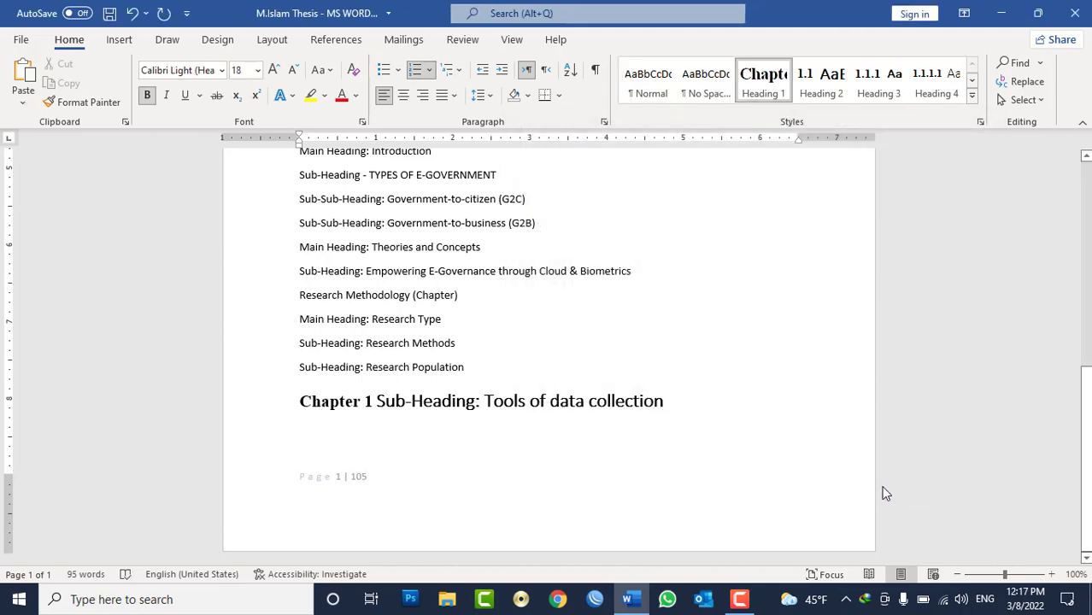
# Clear the heading formatting from the Tools of data collection line
pyautogui.tripleClick(580, 403)
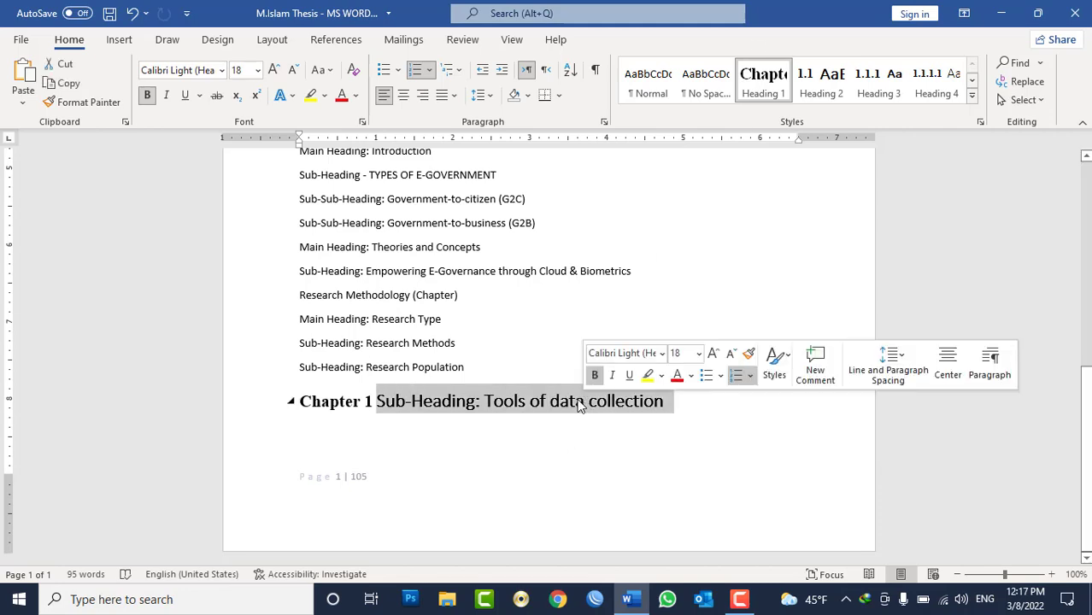
pyautogui.click(353, 71)
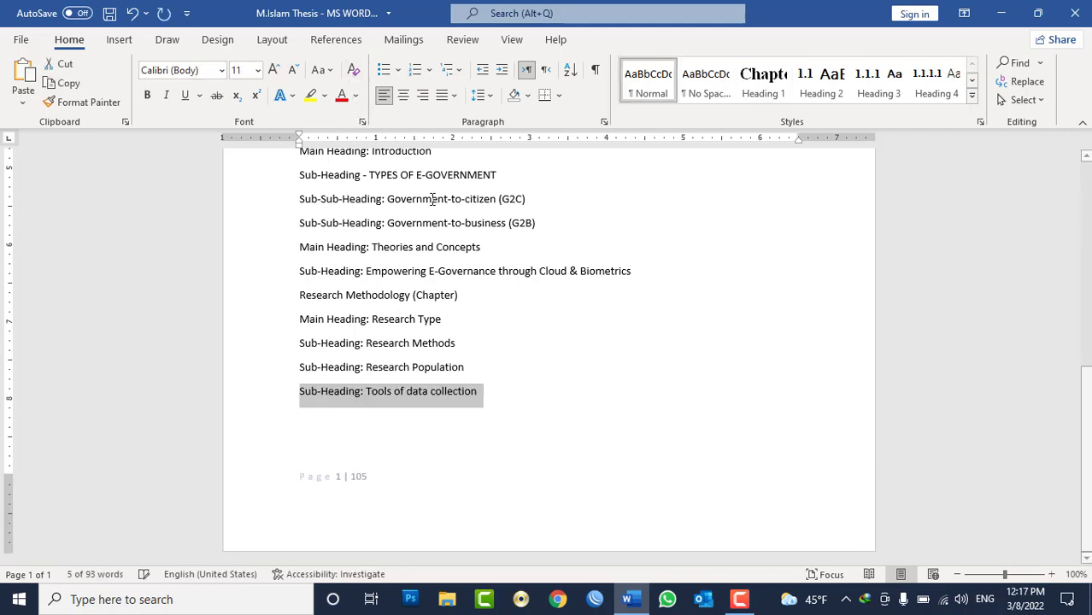
pyautogui.scroll(4, 570, 288)
pyautogui.scroll(2, 513, 265)
pyautogui.scroll(1, 383, 214)
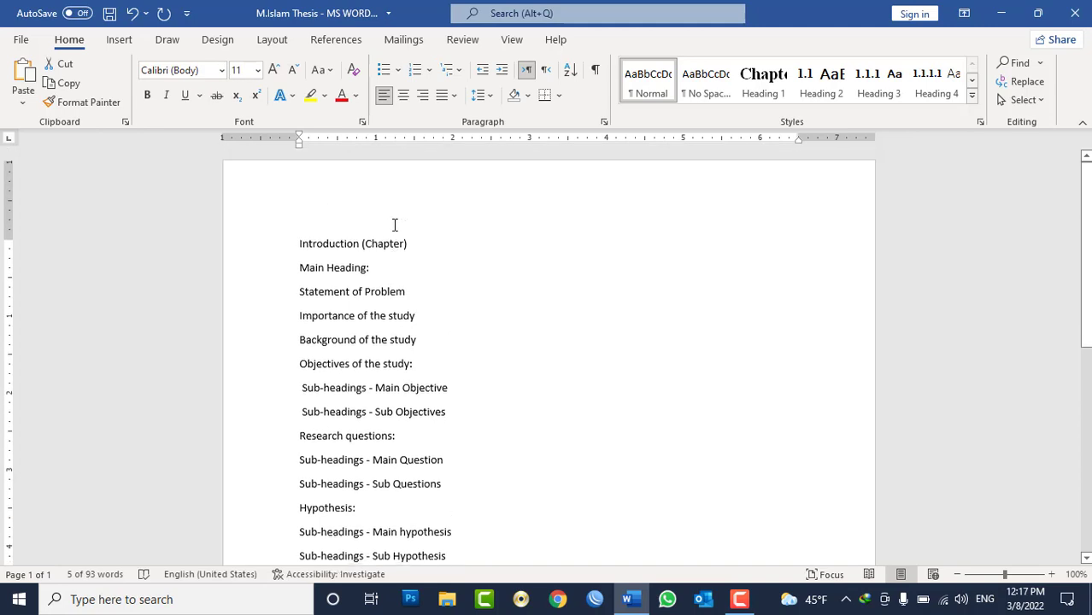
pyautogui.scroll(1, 394, 225)
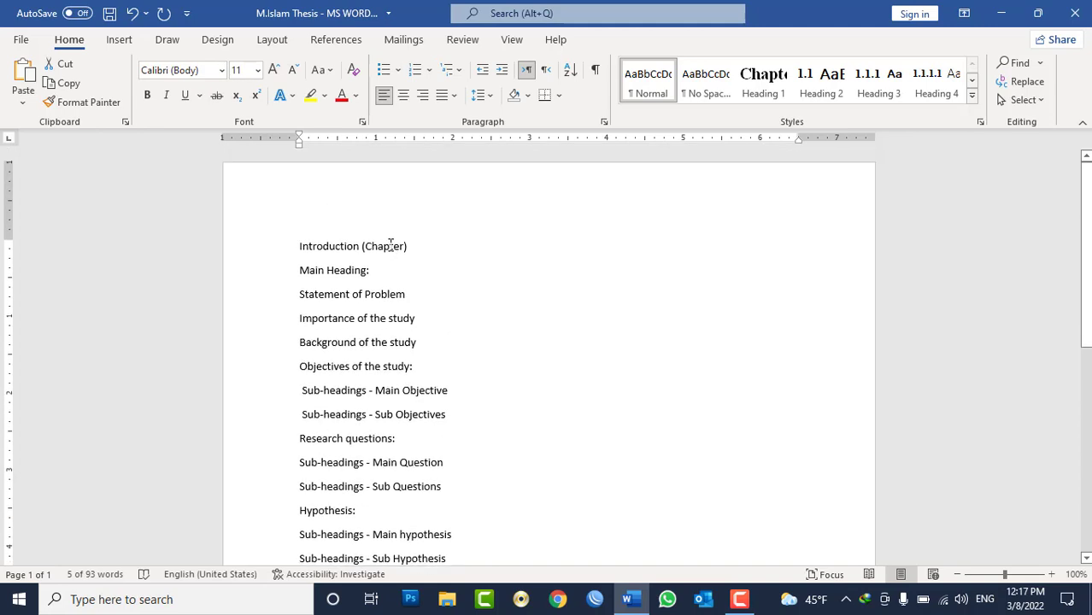
# Apply Heading 1 to Introduction, making it Chapter 1
pyautogui.tripleClick(390, 245)
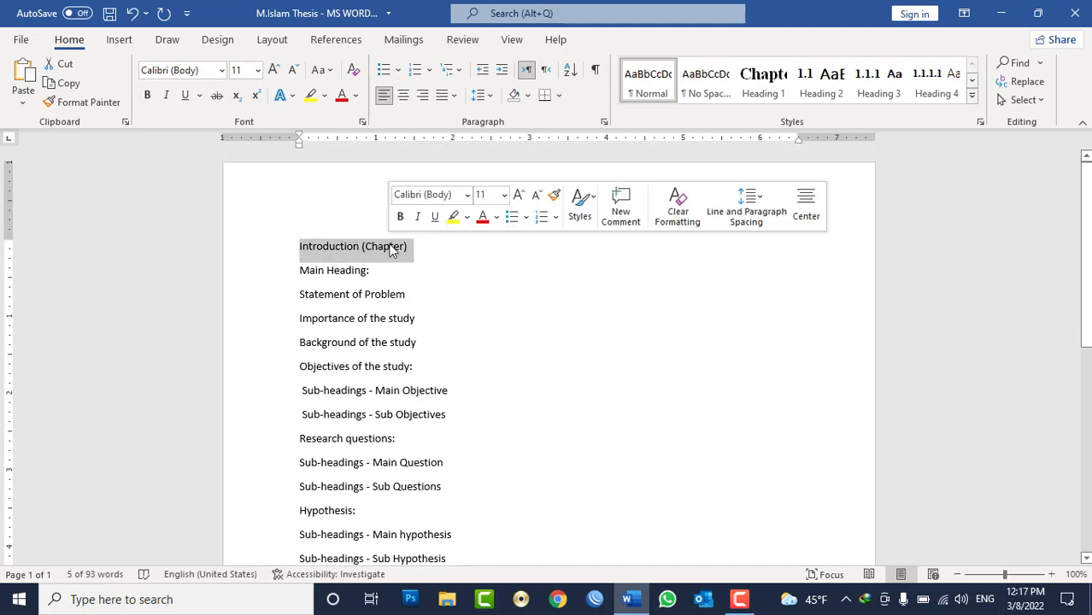
pyautogui.click(972, 96)
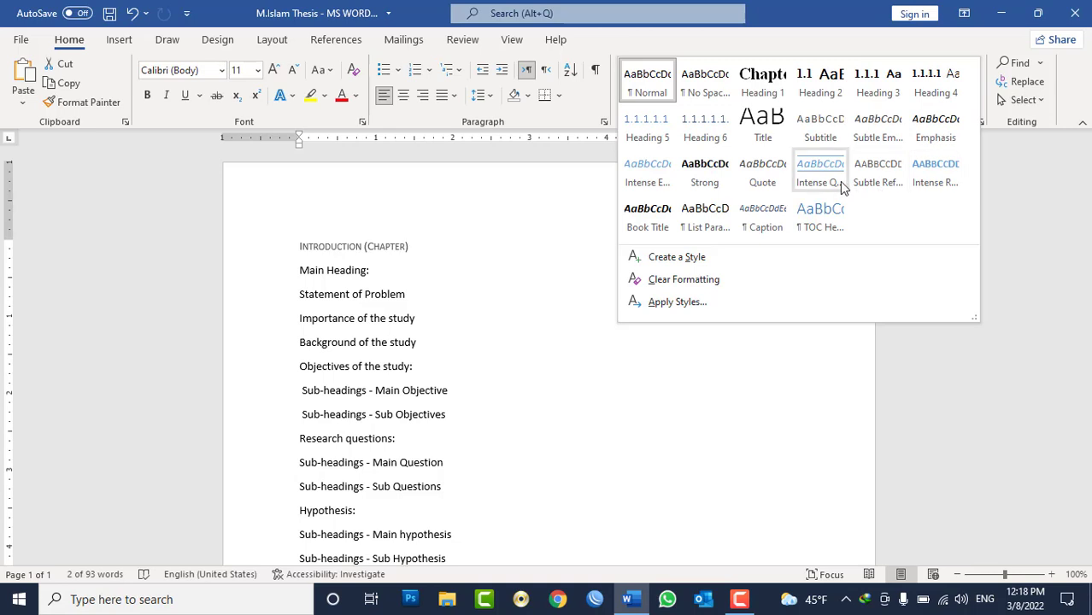
pyautogui.click(776, 83)
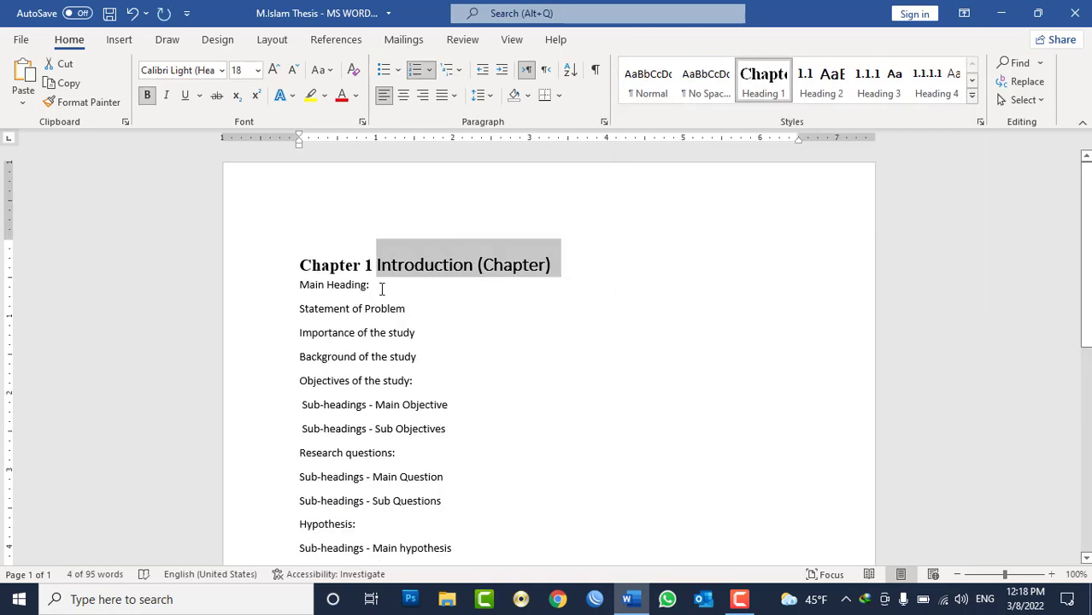
pyautogui.scroll(-2, 380, 288)
pyautogui.scroll(-2, 378, 290)
pyautogui.scroll(-3, 385, 293)
pyautogui.scroll(-3, 386, 293)
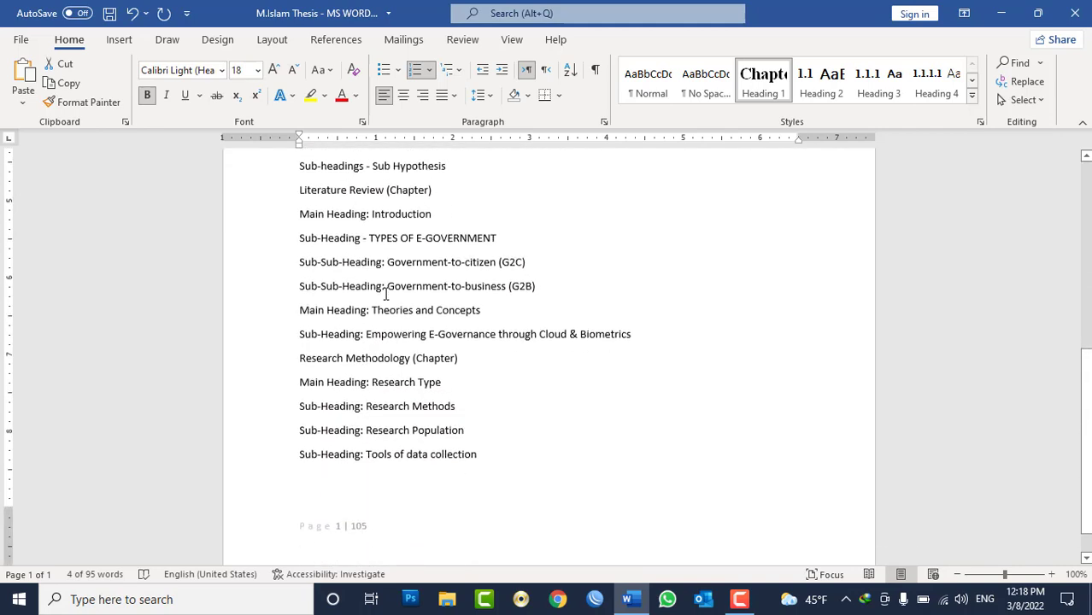
pyautogui.scroll(-1, 385, 293)
# Apply Heading 1 to Research Methodology and Literature Review, numbering them Chapters 3 and 2
pyautogui.click(386, 311)
pyautogui.tripleClick(385, 311)
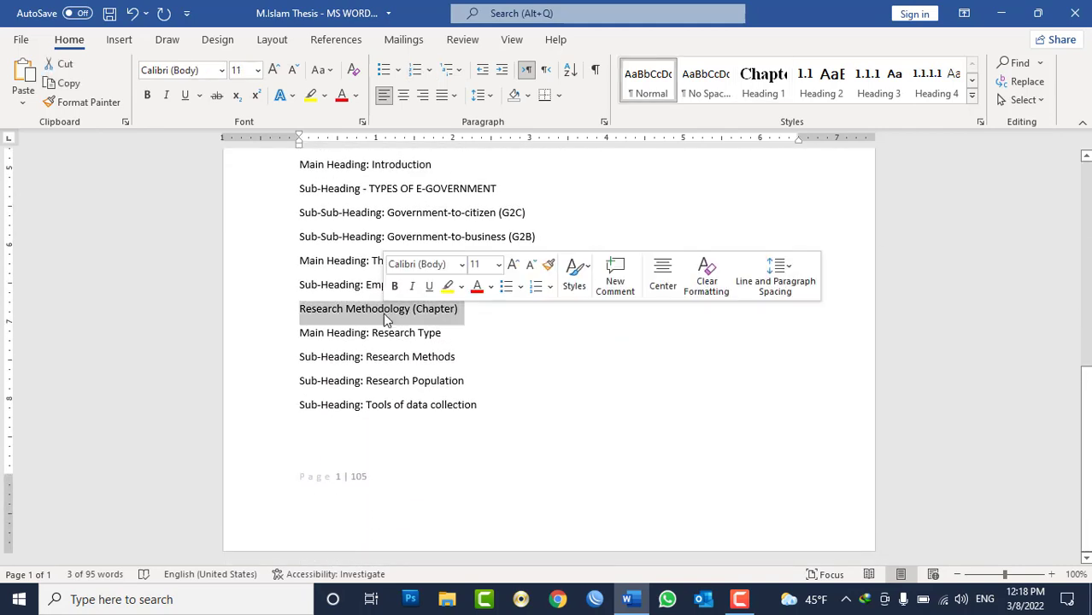
pyautogui.click(769, 85)
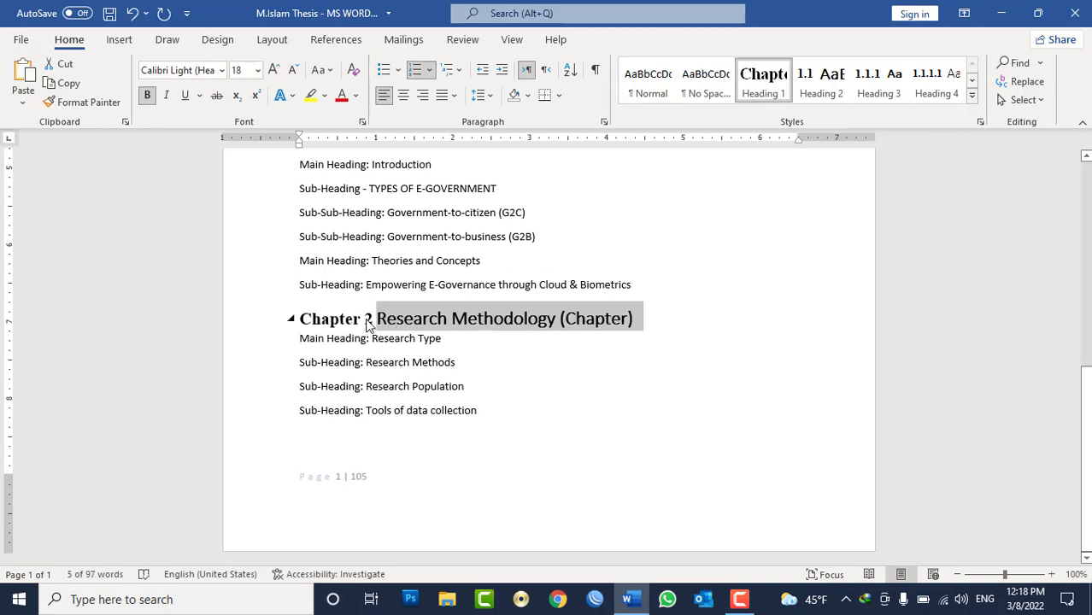
pyautogui.scroll(3, 475, 378)
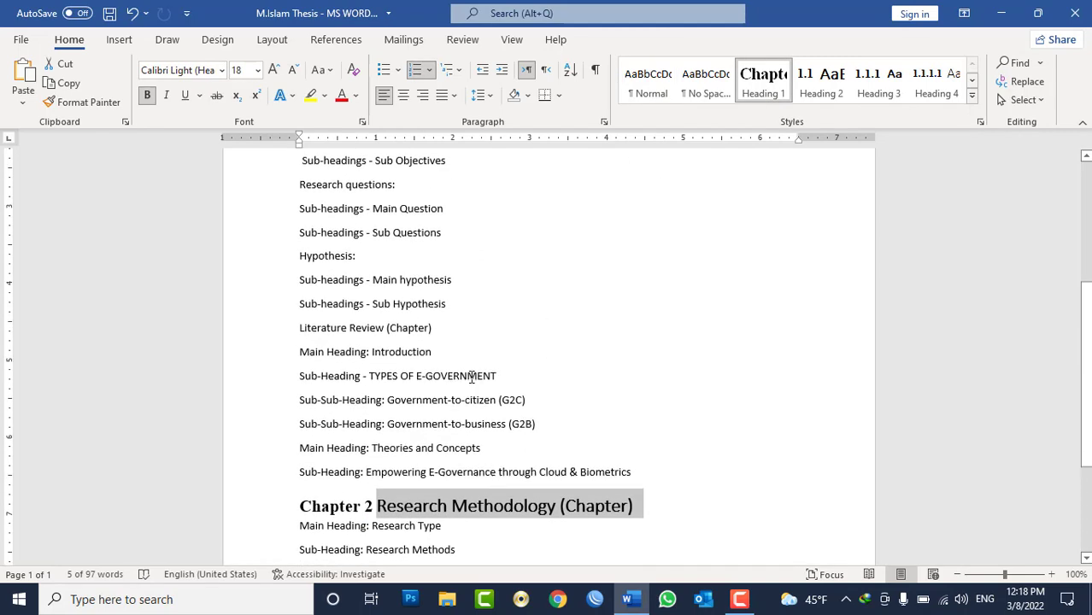
pyautogui.scroll(1, 467, 372)
pyautogui.scroll(1, 468, 371)
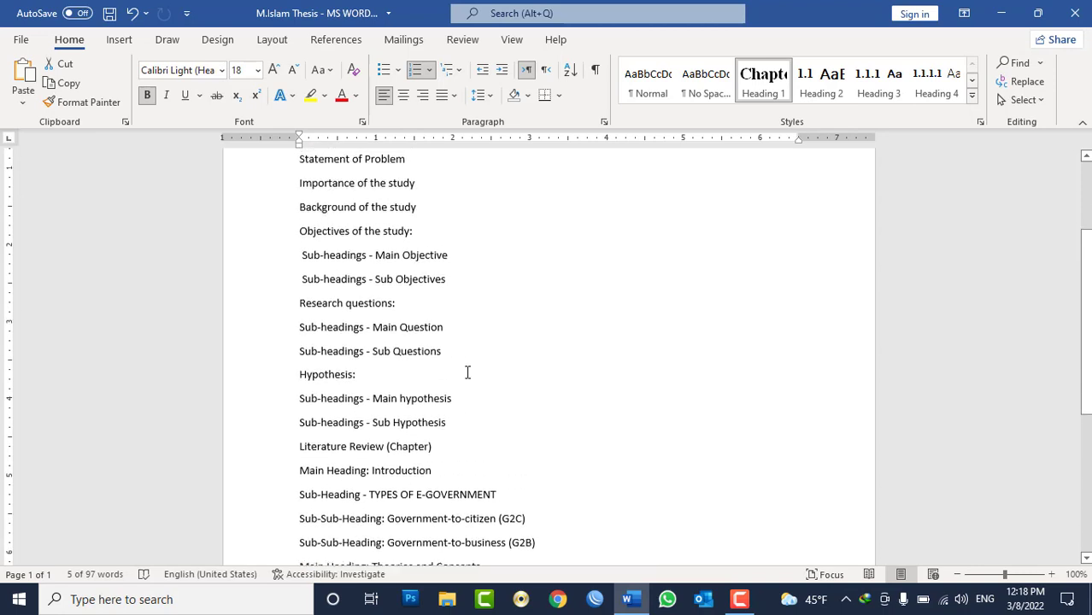
pyautogui.scroll(-2, 467, 372)
pyautogui.scroll(-1, 467, 371)
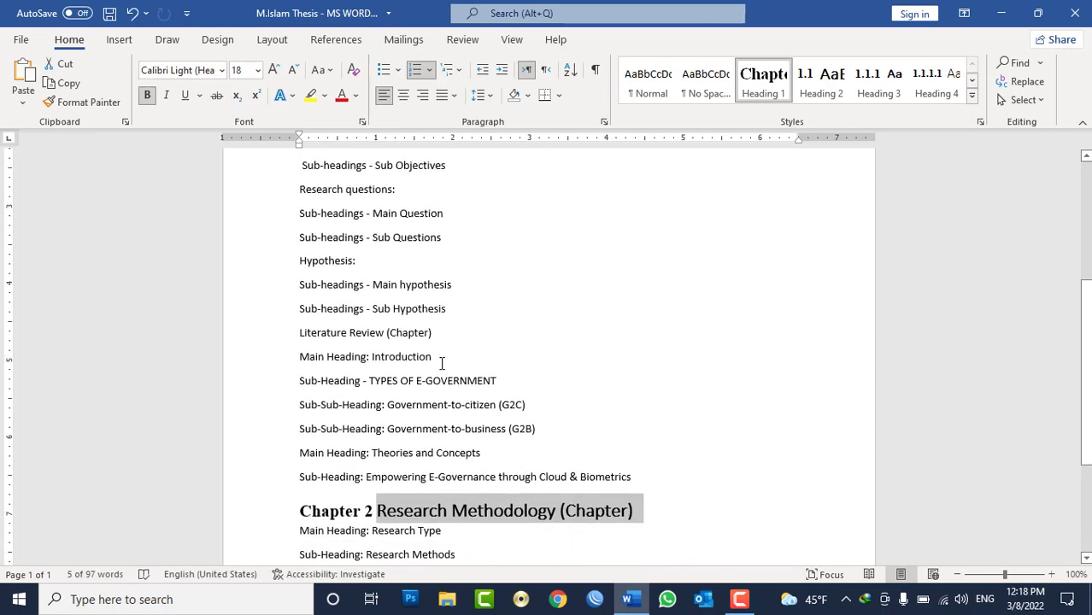
pyautogui.tripleClick(411, 333)
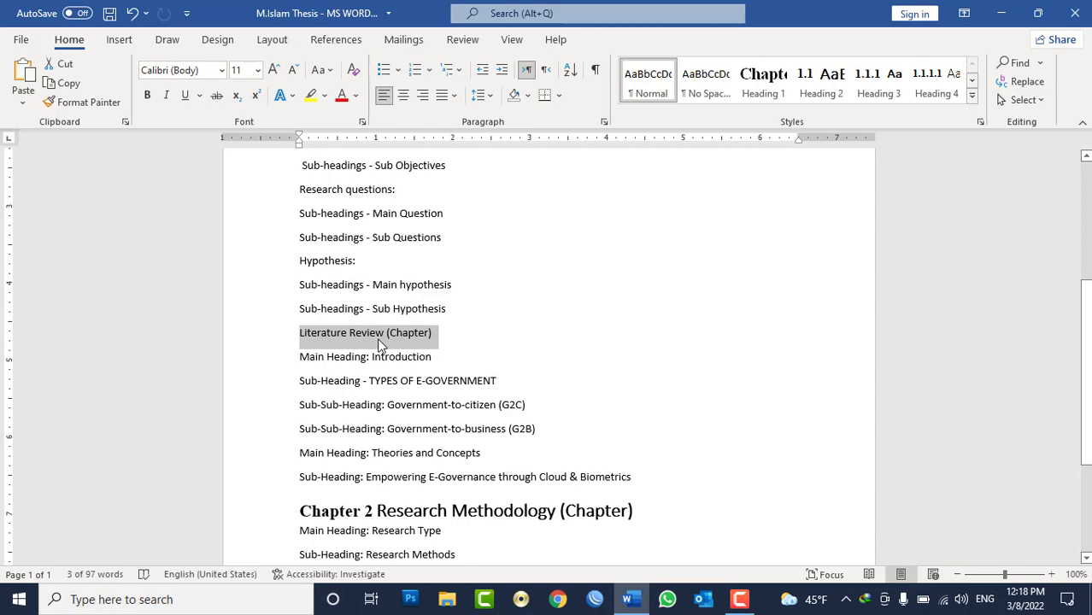
pyautogui.click(769, 96)
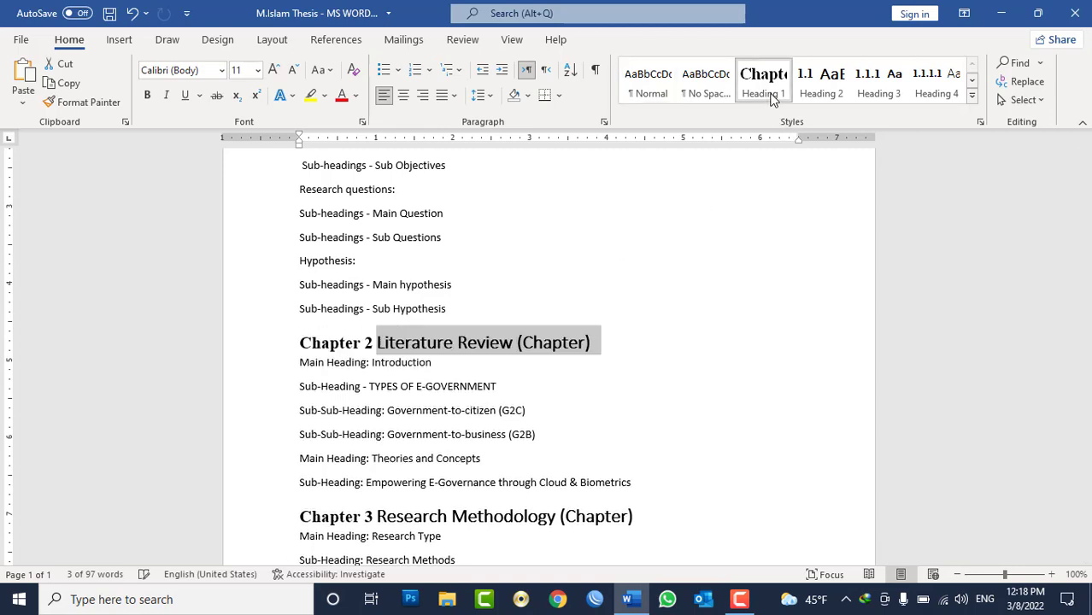
pyautogui.scroll(-1, 384, 348)
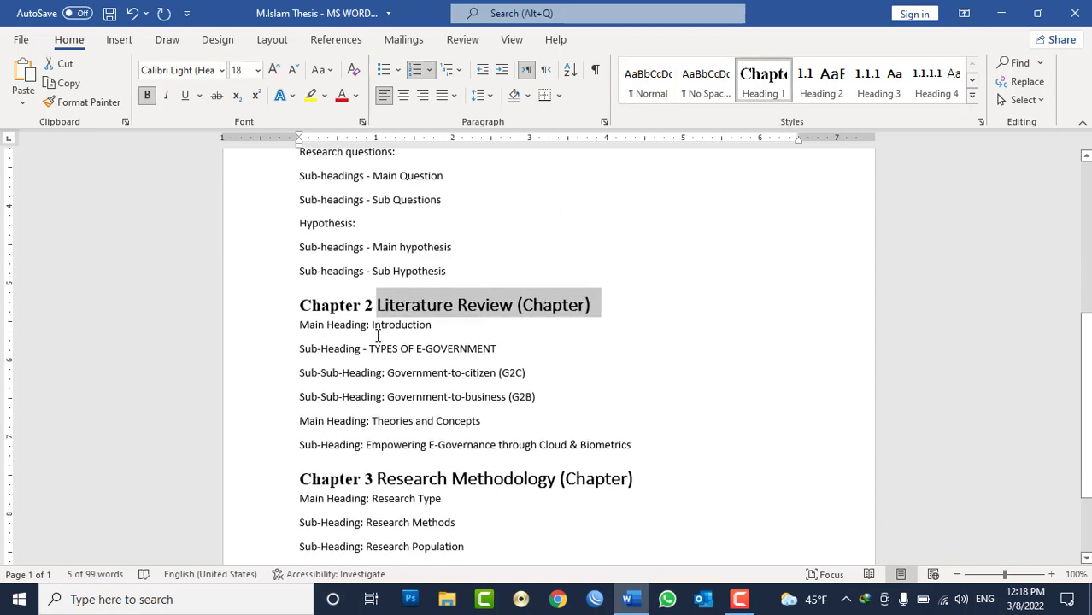
pyautogui.scroll(-2, 380, 329)
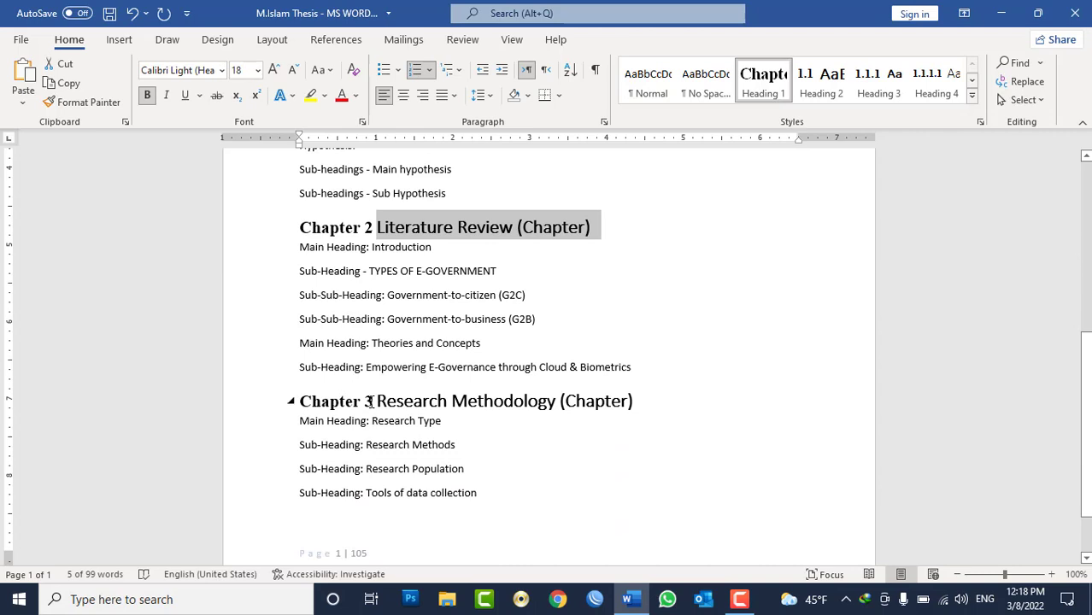
pyautogui.scroll(5, 372, 399)
pyautogui.scroll(4, 376, 393)
pyautogui.scroll(1, 407, 298)
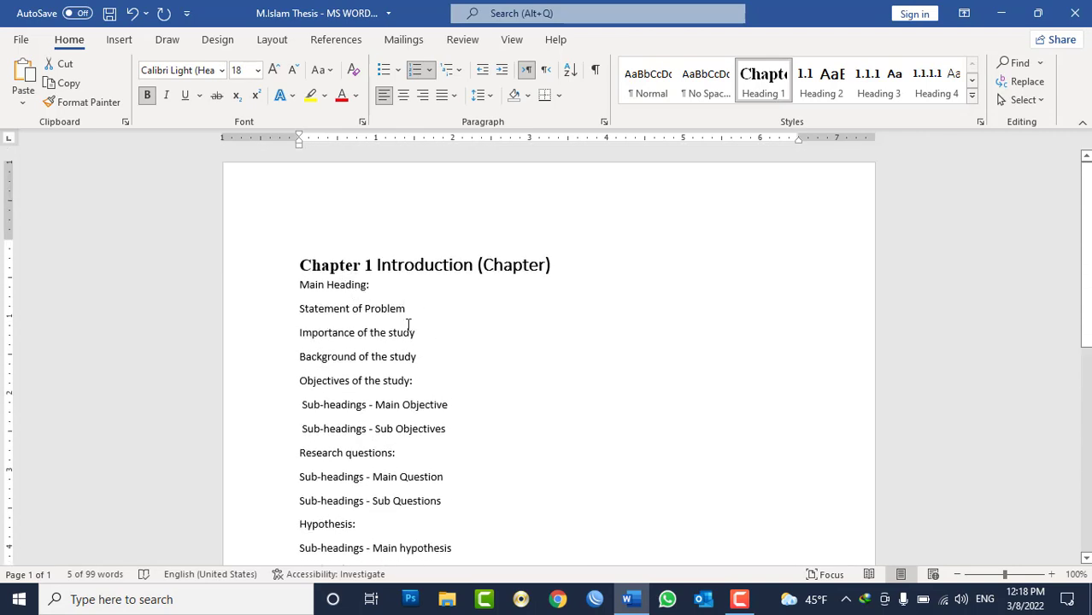
# Delete the 'Main Heading:' line above the Chapter 1 section titles
pyautogui.moveTo(429, 356); pyautogui.dragTo(324, 308)
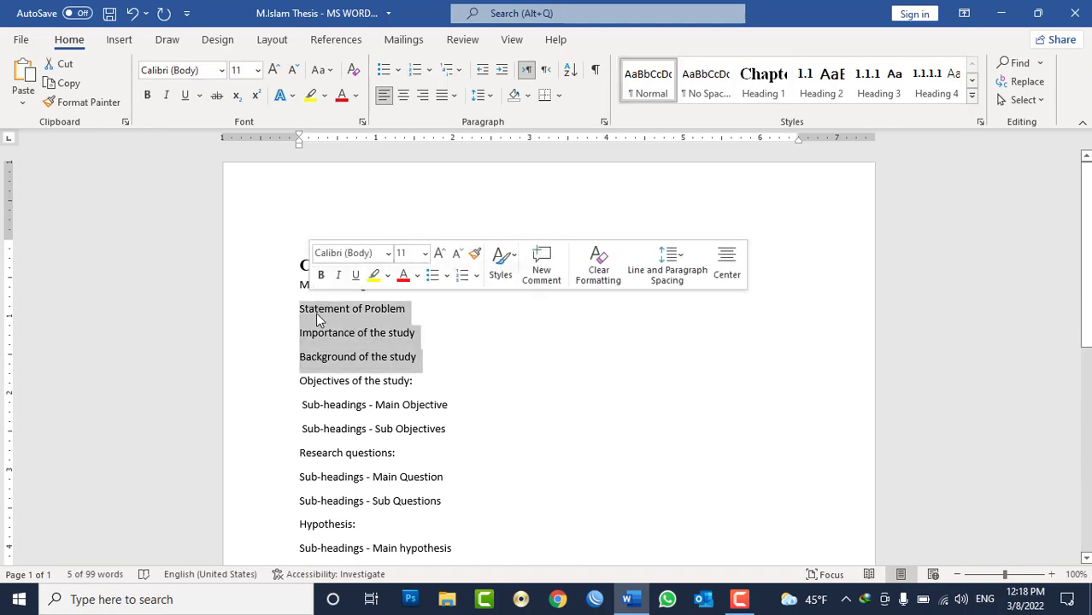
pyautogui.click(329, 332)
pyautogui.tripleClick(323, 286)
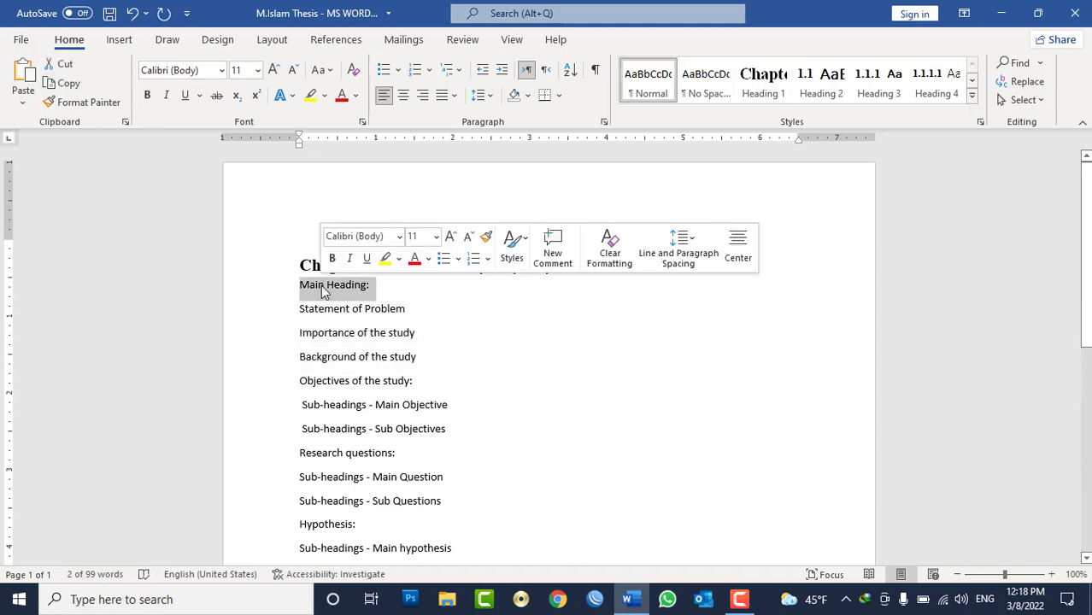
pyautogui.press('Delete')
# Apply Heading 2 to Statement of Problem, Importance of the study and Background of the study
pyautogui.moveTo(423, 336); pyautogui.dragTo(301, 286)
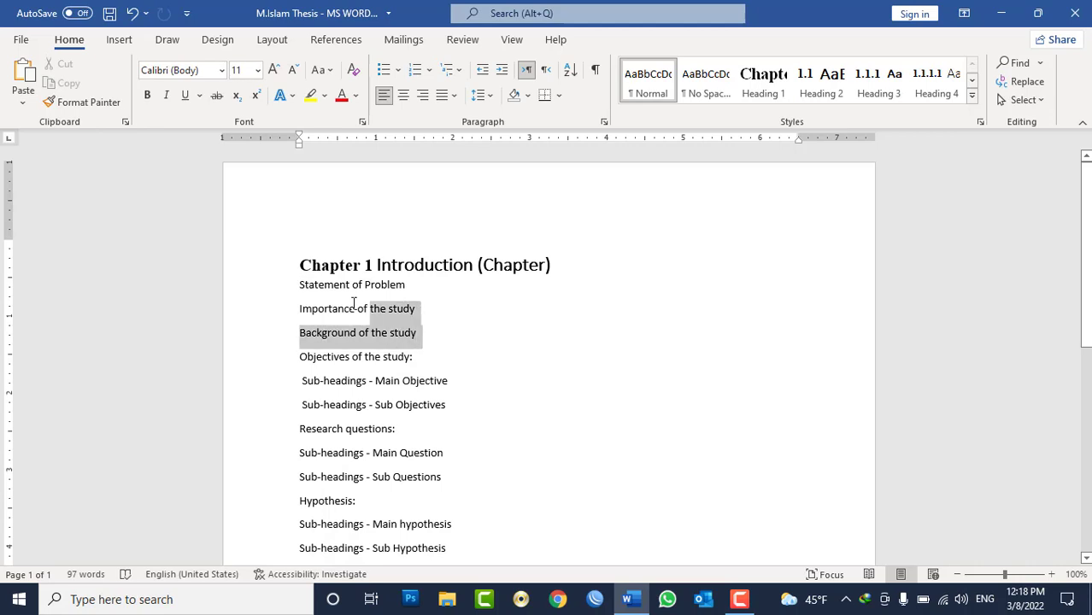
pyautogui.click(829, 85)
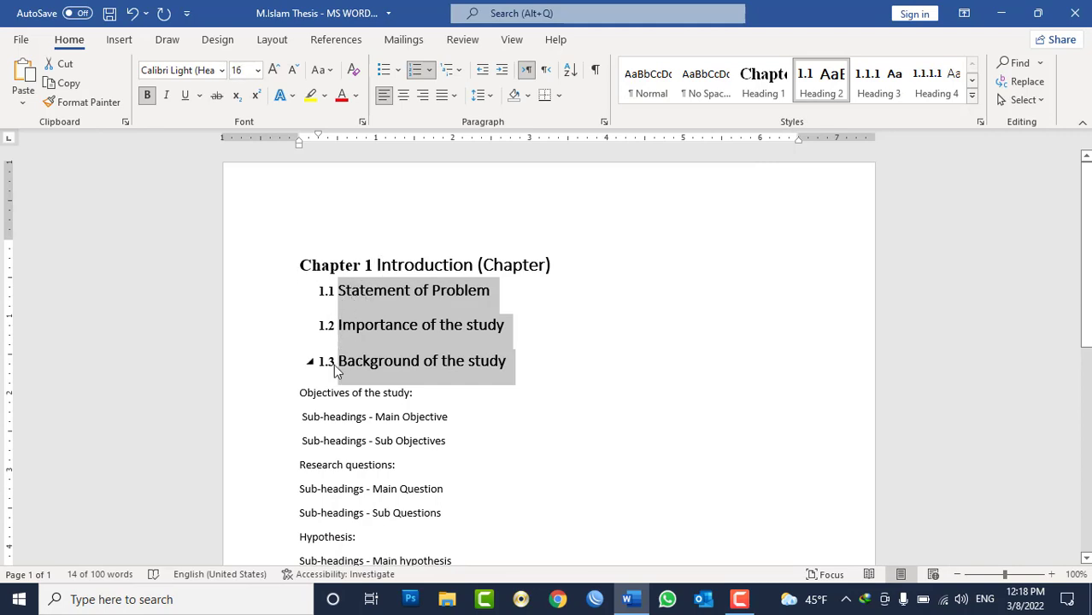
pyautogui.click(564, 336)
pyautogui.scroll(-4, 566, 337)
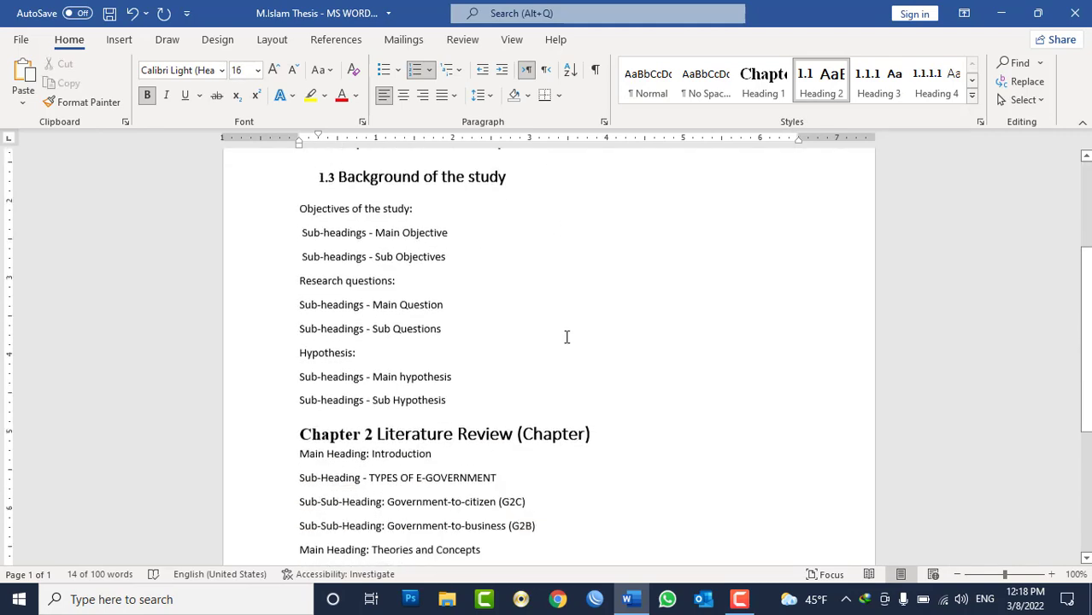
pyautogui.scroll(-2, 567, 337)
# Remove the 'Main Heading:' label and make Introduction the numbered heading 2.1
pyautogui.tripleClick(381, 332)
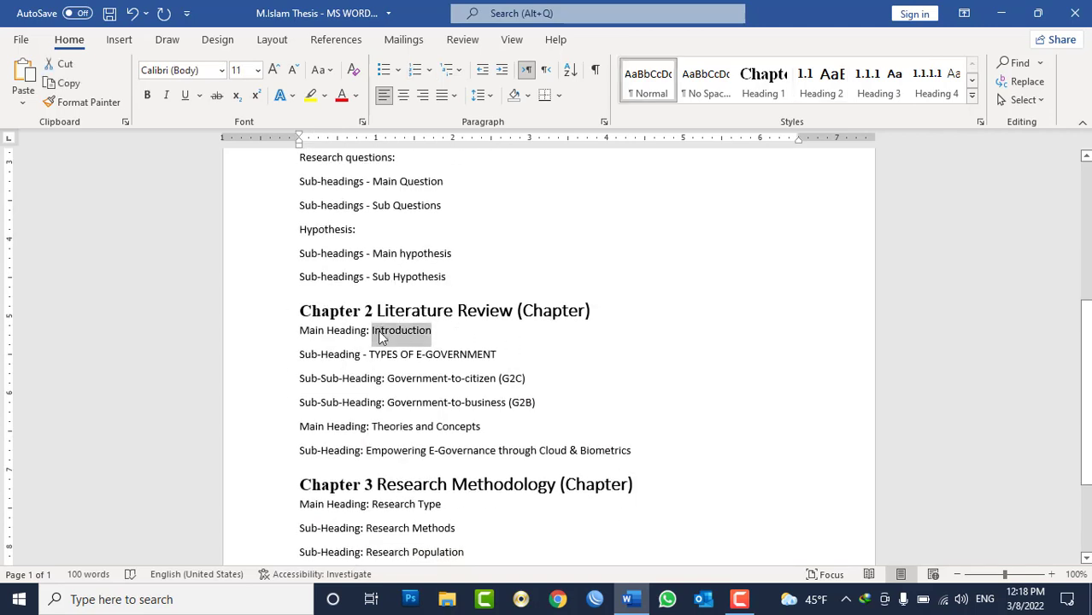
pyautogui.click(361, 330)
pyautogui.moveTo(371, 330); pyautogui.dragTo(299, 329)
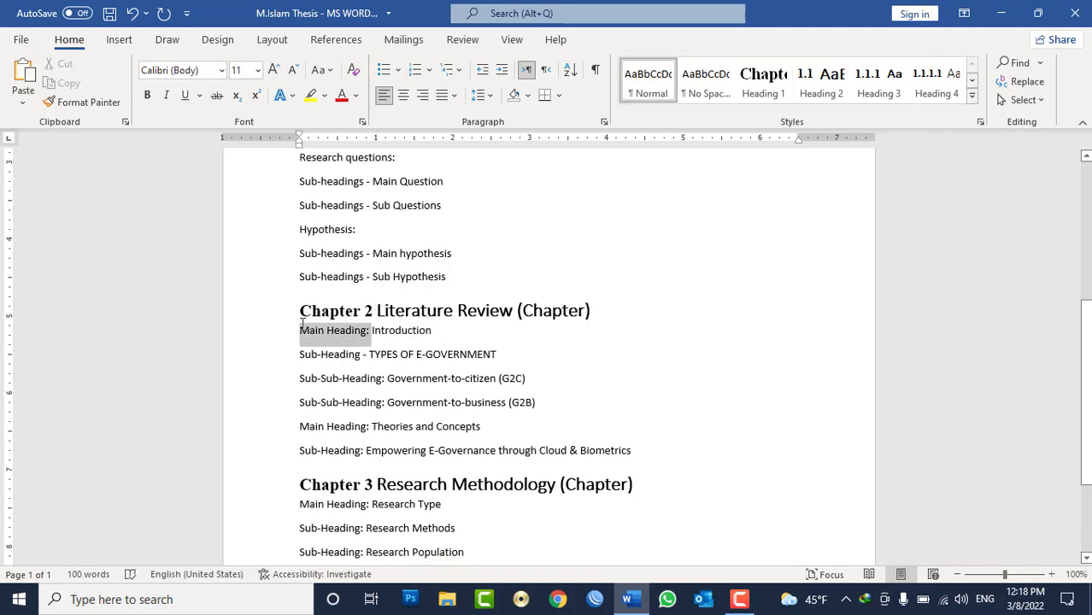
pyautogui.press('BackSpace')
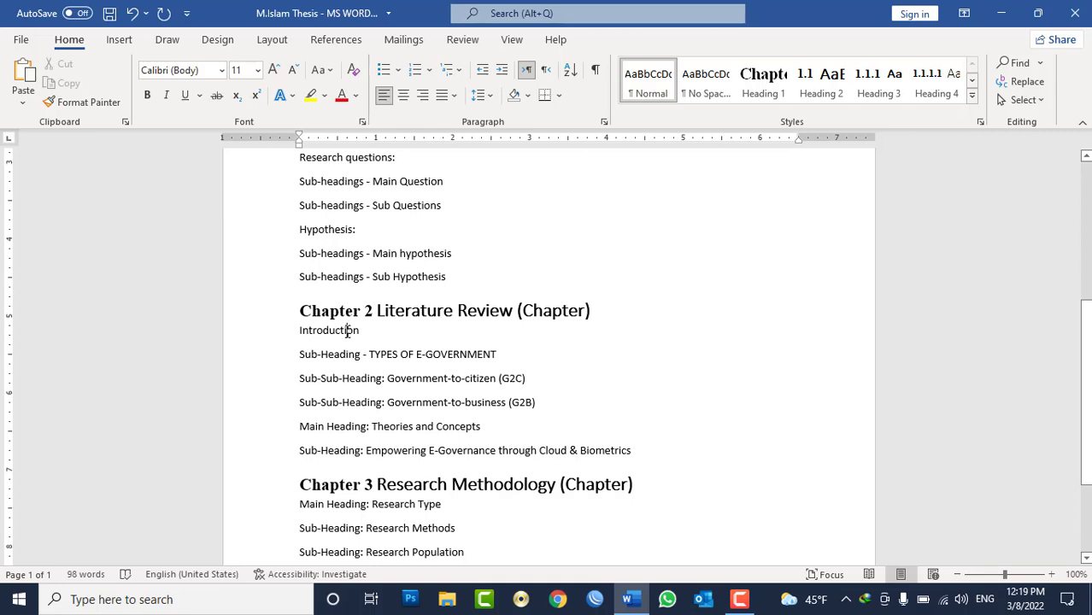
pyautogui.doubleClick(347, 330)
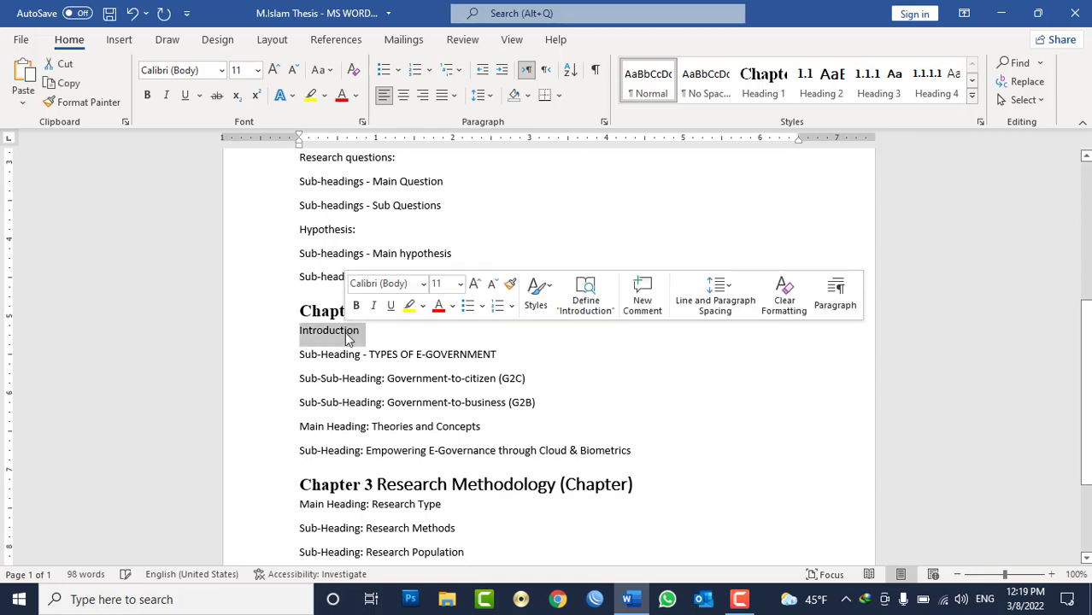
pyautogui.click(822, 84)
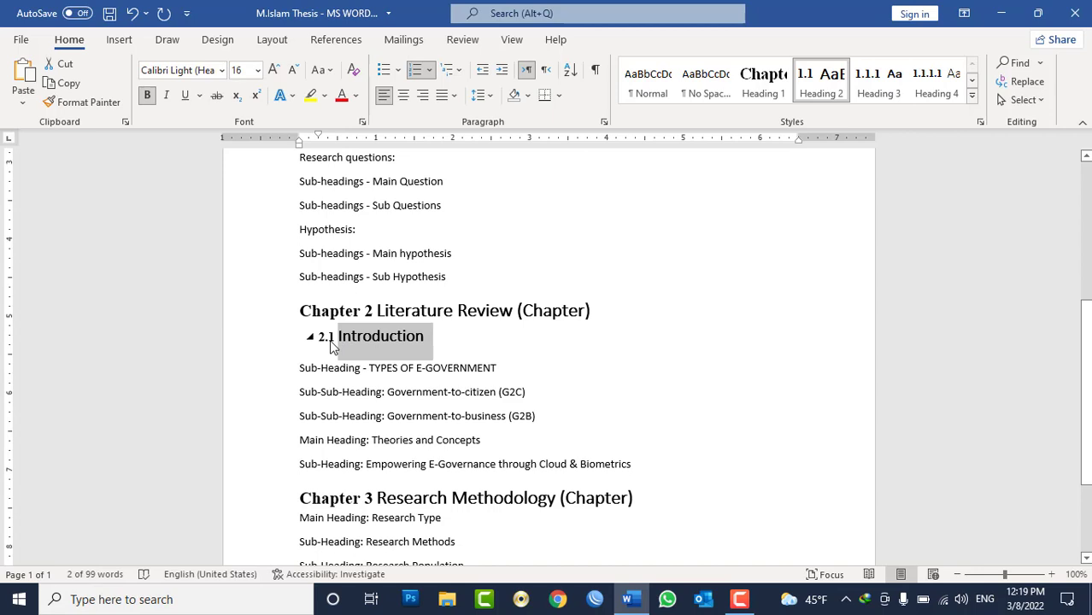
# Remove the 'Main Heading:' label before Research Type and make it heading 3.1
pyautogui.scroll(-3, 332, 346)
pyautogui.moveTo(366, 369)
pyautogui.mouseDown()
pyautogui.moveTo(331, 354)
pyautogui.moveTo(316, 370)
pyautogui.moveTo(373, 370)
pyautogui.mouseUp()
pyautogui.press('Delete')
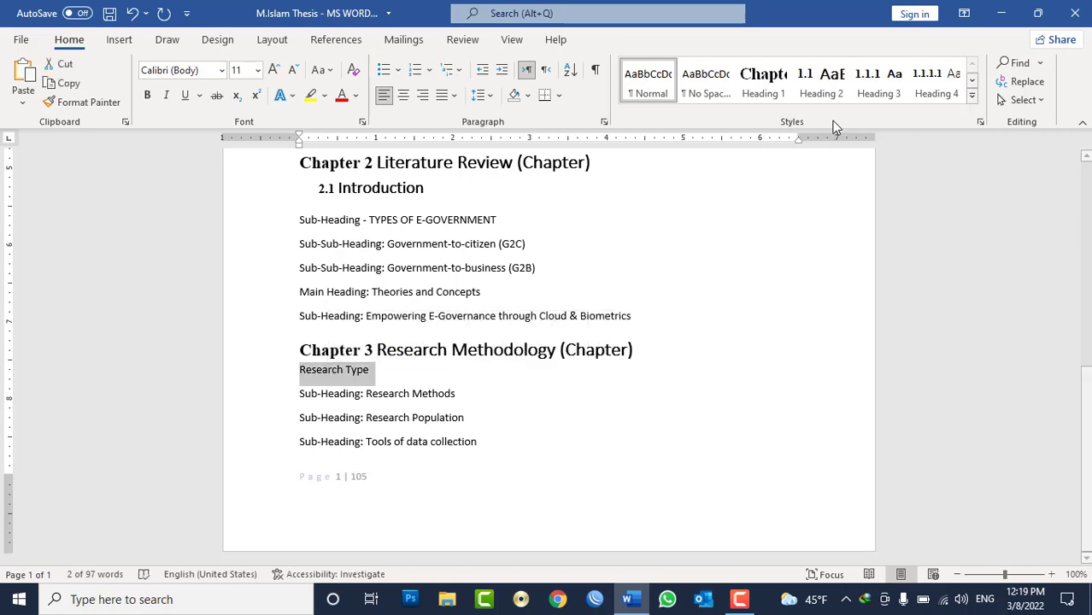
pyautogui.click(822, 86)
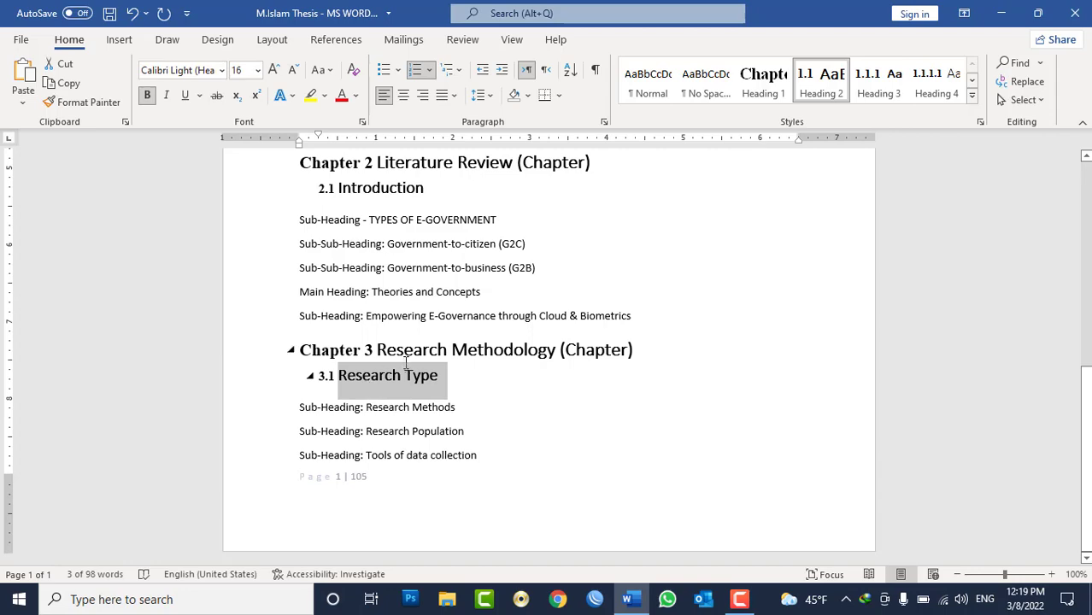
pyautogui.scroll(5, 408, 363)
pyautogui.scroll(2, 408, 363)
# Make 'Objectives of the study' the Heading 2 section 1.4
pyautogui.scroll(-2, 392, 363)
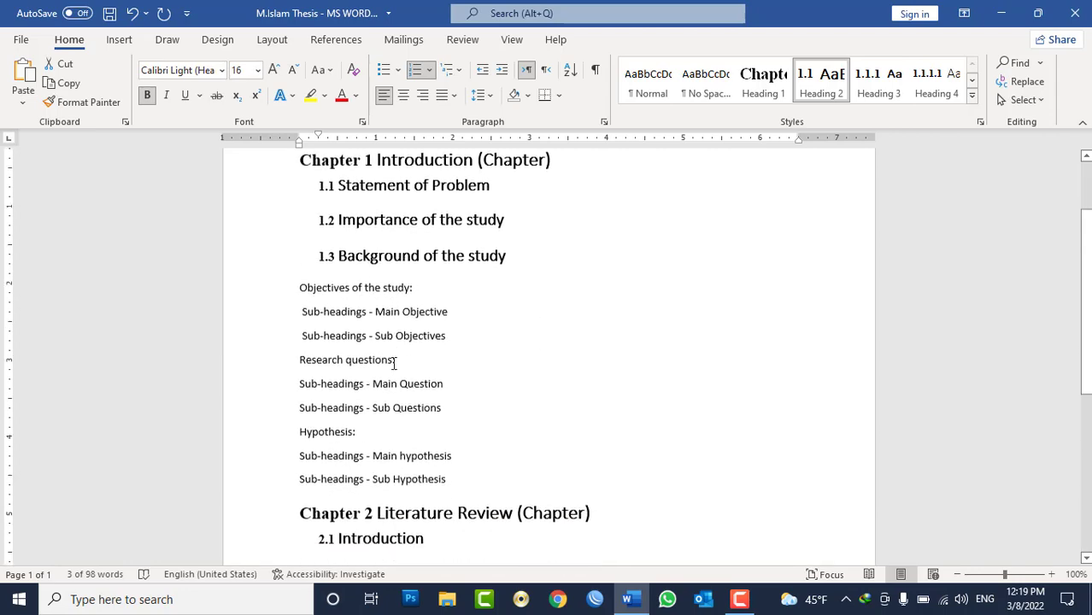
pyautogui.tripleClick(358, 283)
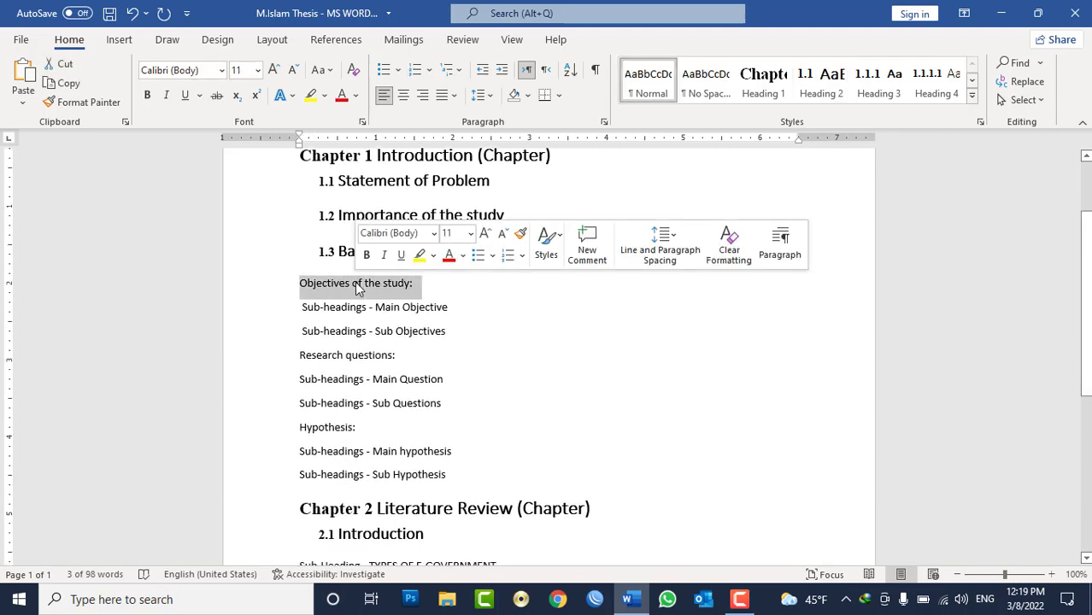
pyautogui.click(832, 90)
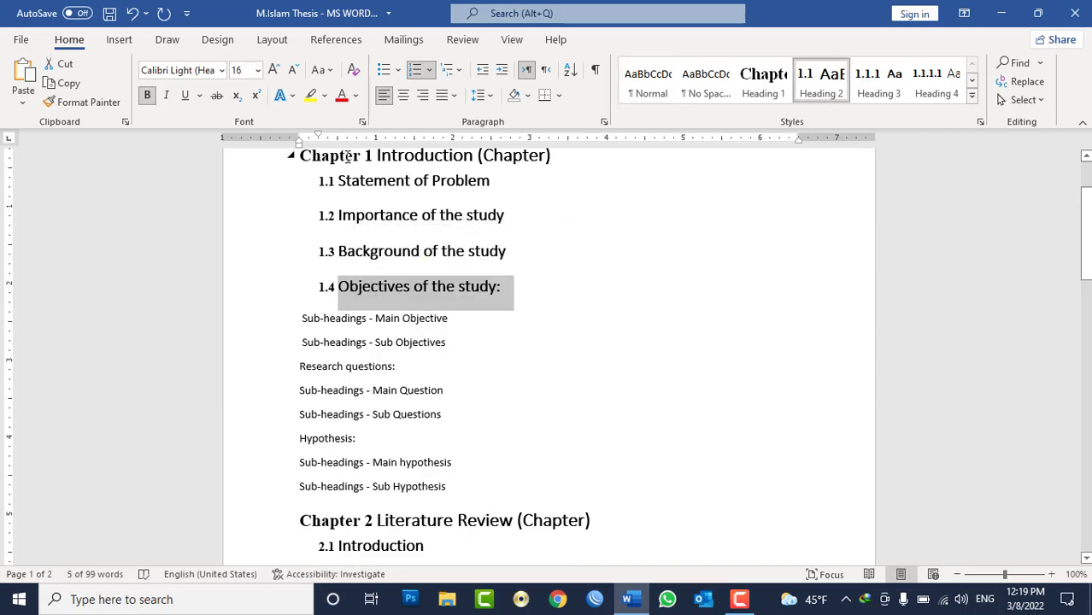
# Turn the Main Objective and Sub Objectives lines into Heading 3 subsections 1.4.1 and 1.4.2
pyautogui.moveTo(460, 342); pyautogui.dragTo(300, 318)
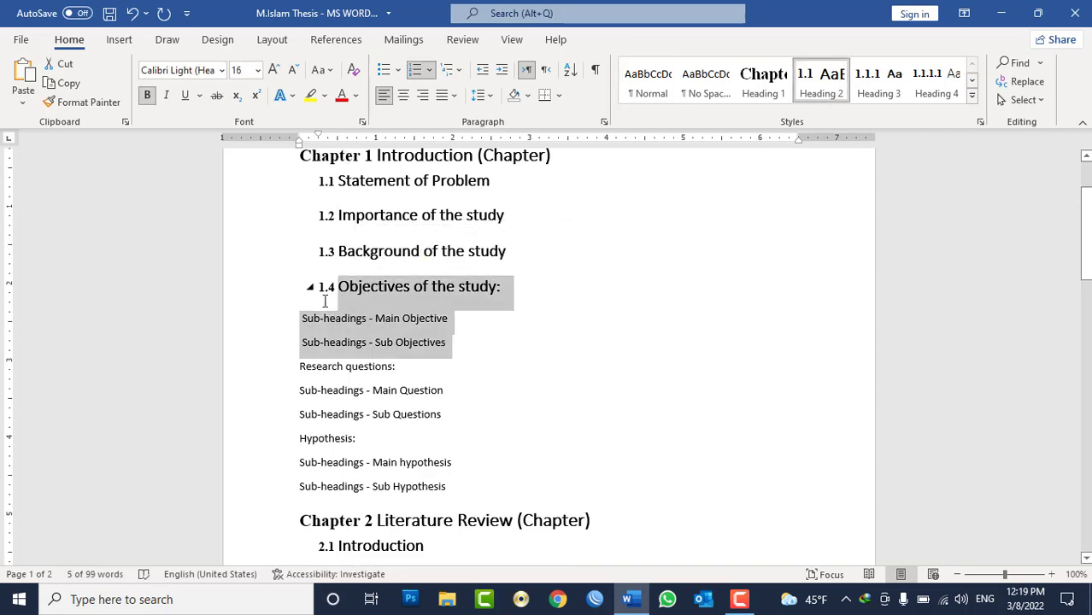
pyautogui.click(884, 92)
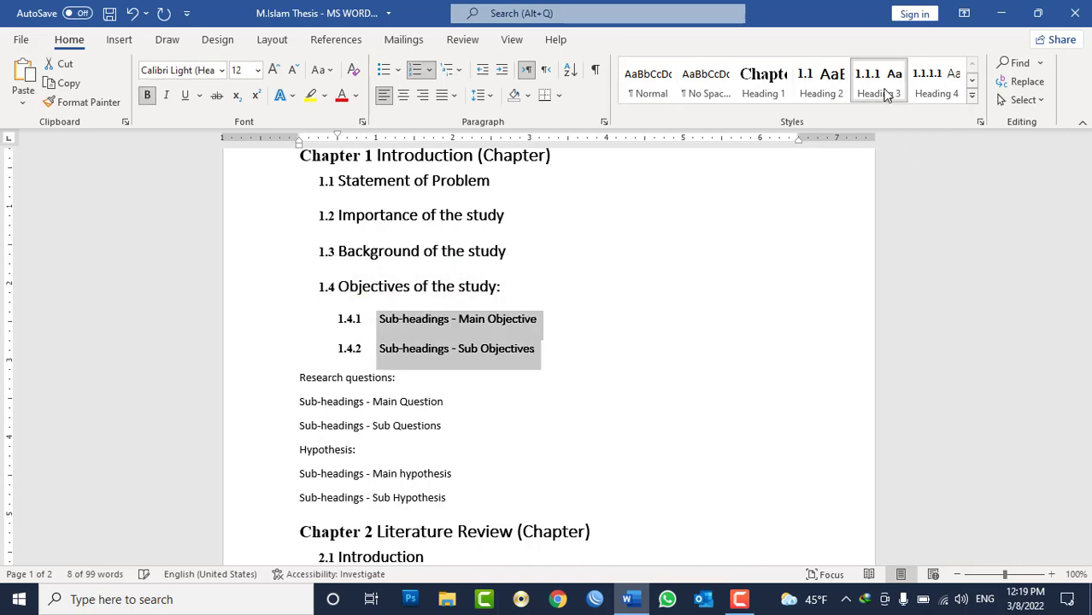
pyautogui.scroll(2, 512, 308)
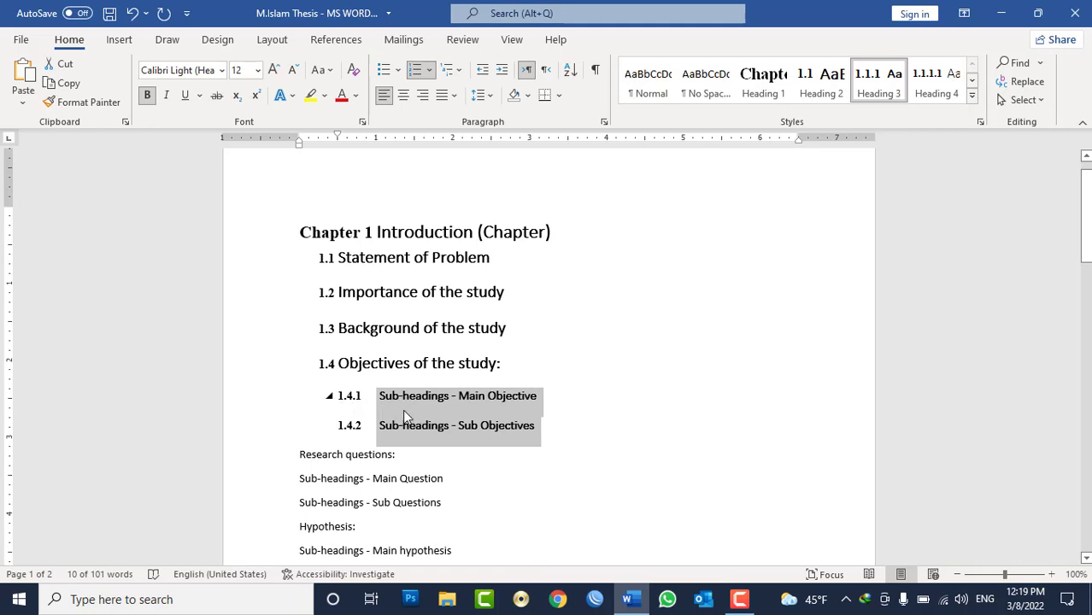
pyautogui.scroll(-2, 412, 408)
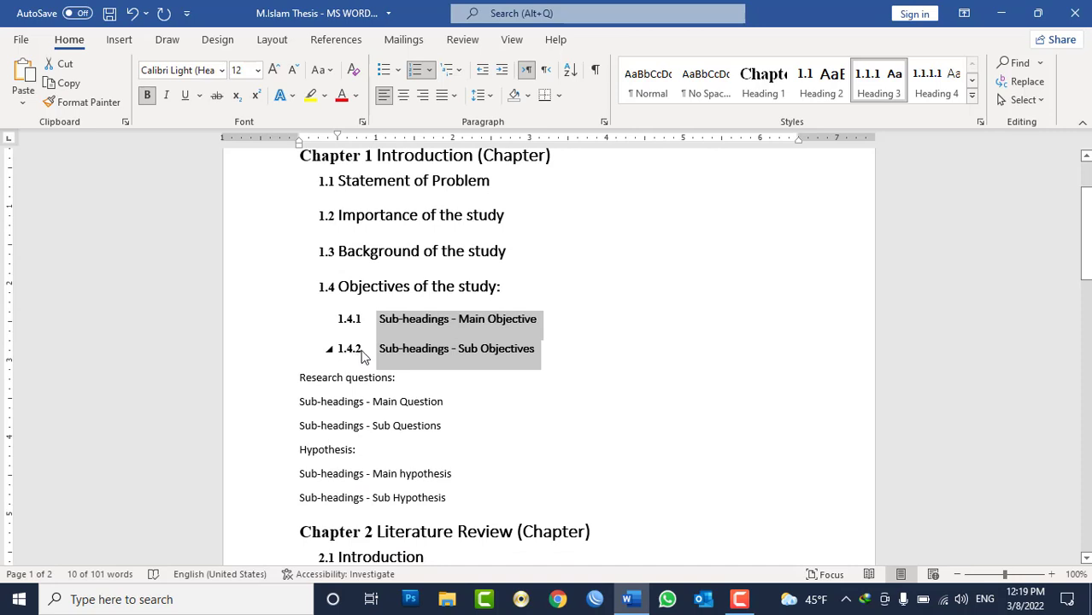
pyautogui.scroll(1, 488, 305)
# Insert =rand(1) sample paragraphs under headings 1.1 and 1.2, removing extra blank lines
pyautogui.scroll(1, 514, 268)
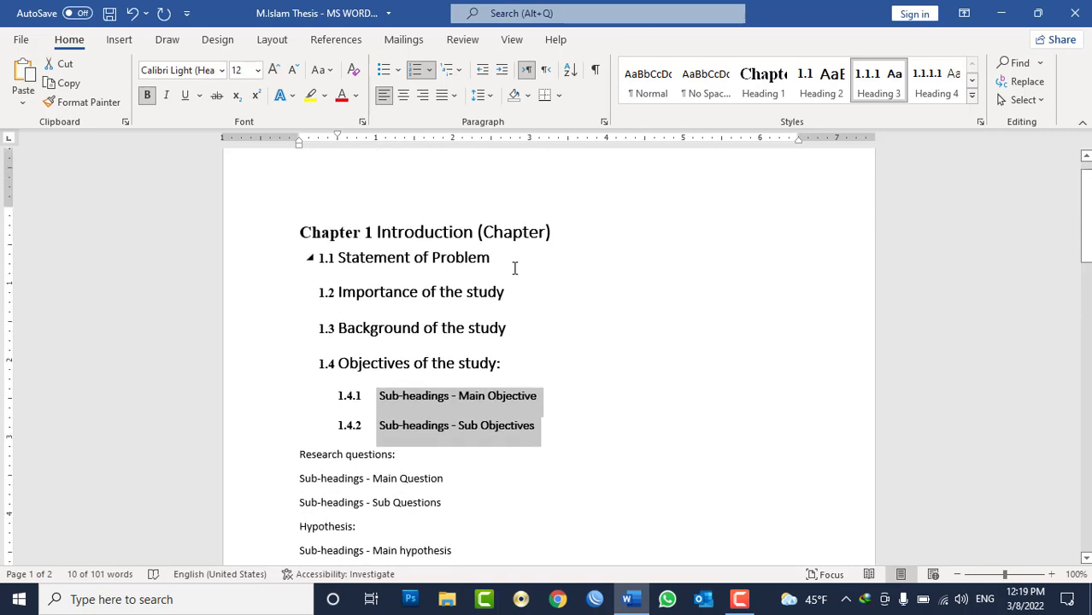
pyautogui.click(513, 268)
pyautogui.press('Return')
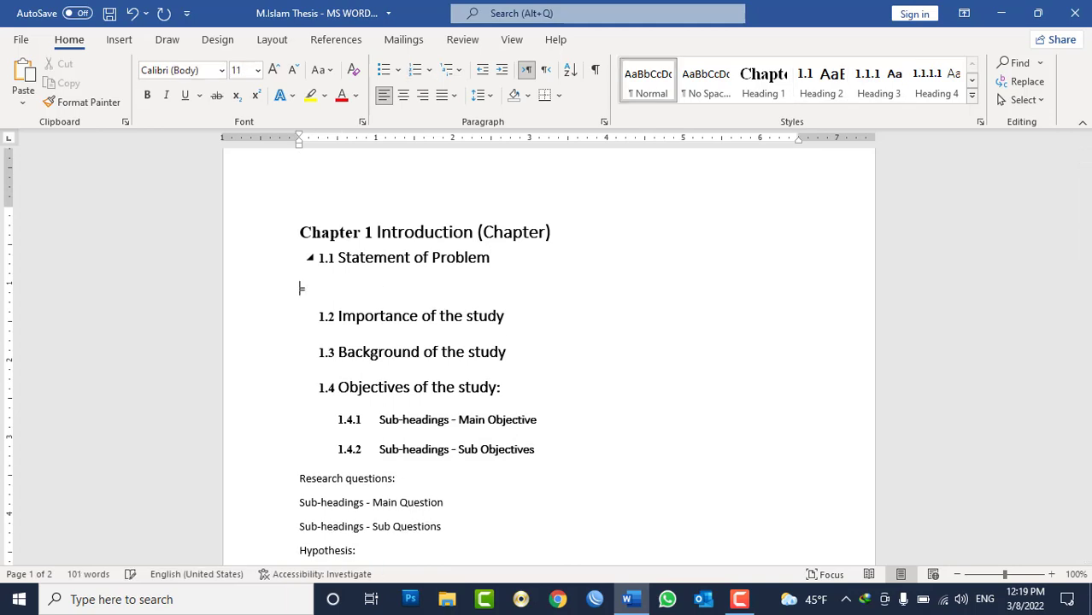
pyautogui.write('=rand(1)')
pyautogui.press('Return')
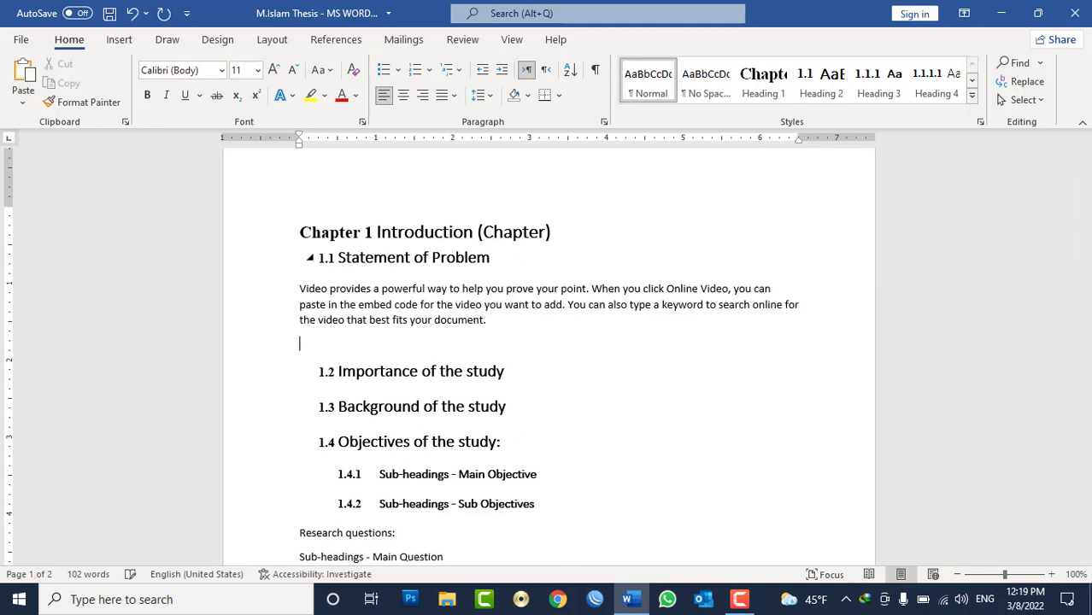
pyautogui.press('Delete')
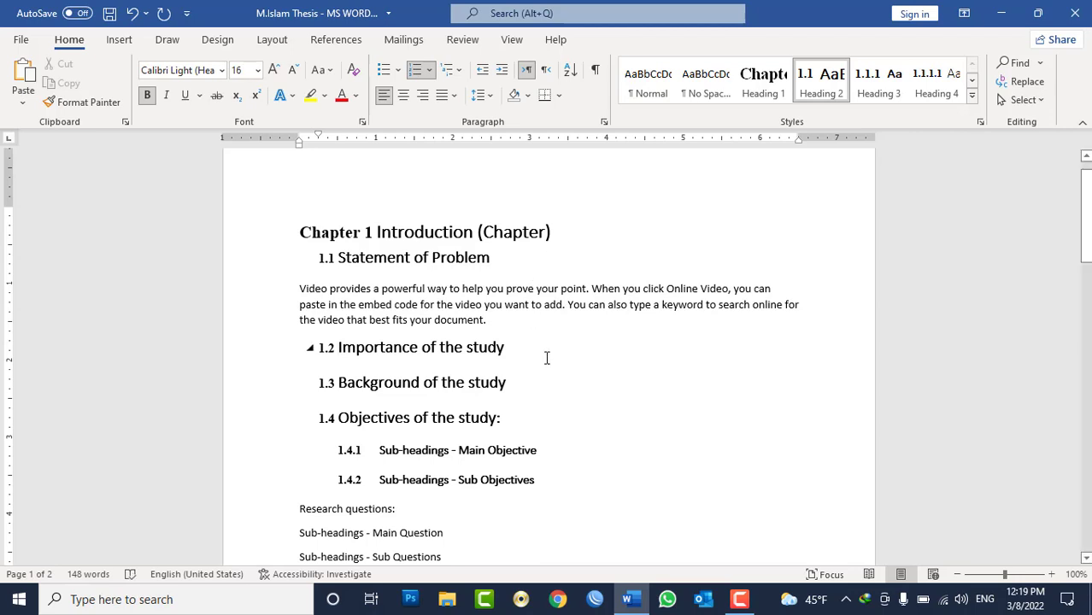
pyautogui.press('Return')
pyautogui.write('=ran')
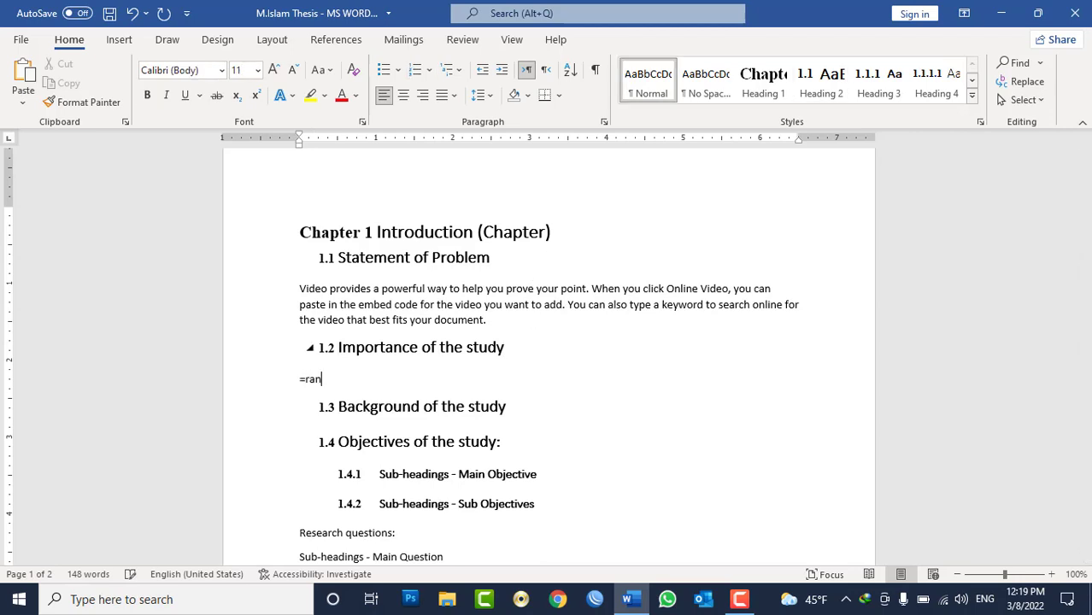
pyautogui.write('d(1')
pyautogui.press('Return')
pyautogui.press('Delete')
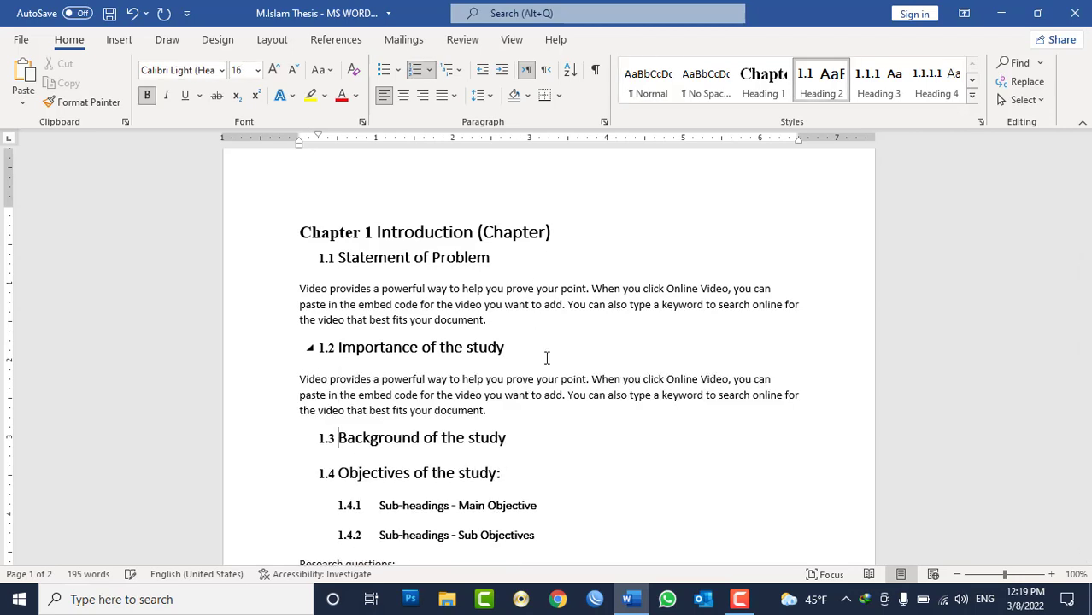
# Add a =rand(1) sample paragraph under heading 1.3 and remove the blank line after it
pyautogui.press('Return')
pyautogui.write('=ran')
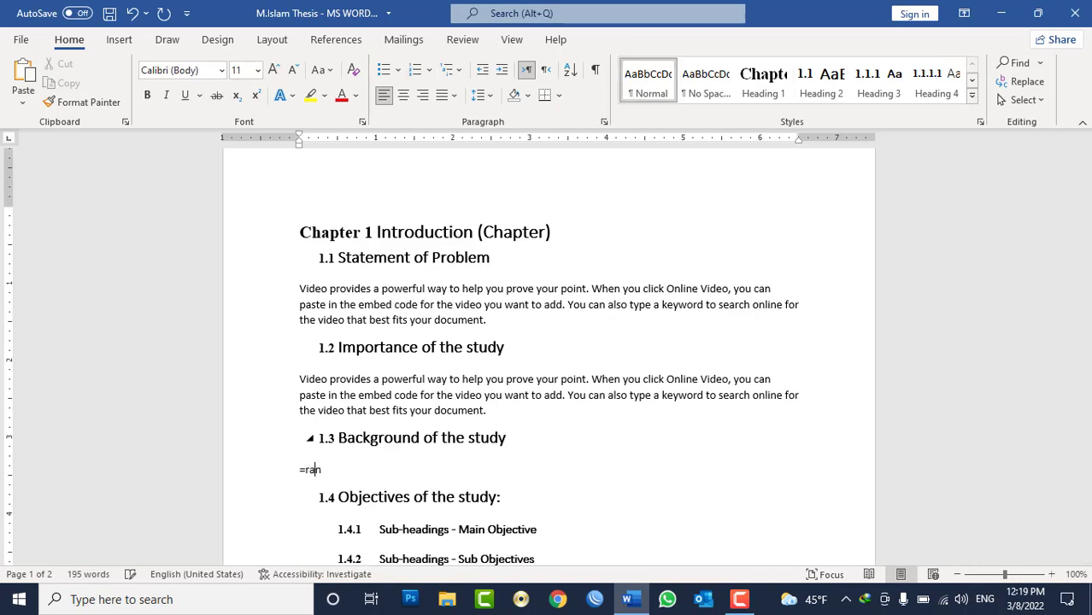
pyautogui.write('d(1)')
pyautogui.press('Return')
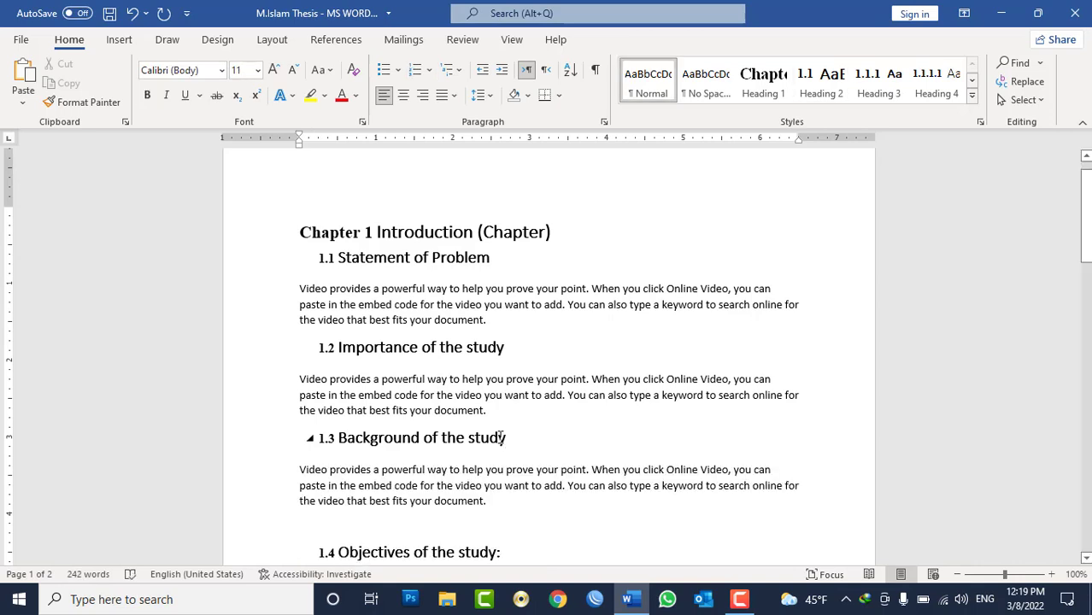
pyautogui.scroll(-2, 516, 408)
pyautogui.press('Delete')
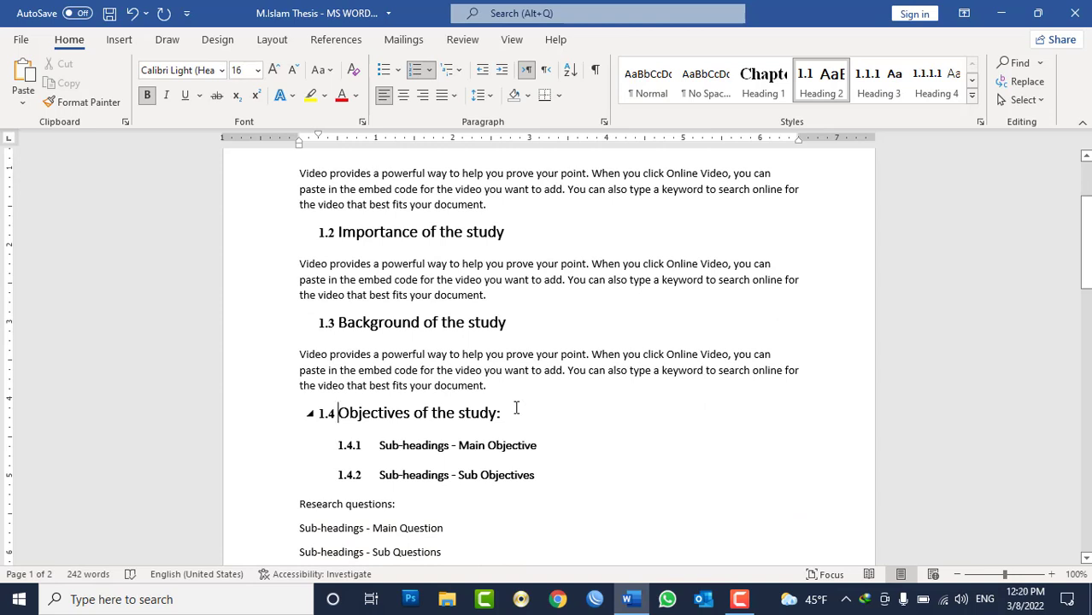
# Add =rand(1) sample paragraphs under headings 1.4.1 and 1.4.2, removing the blank lines
pyautogui.scroll(-3, 517, 409)
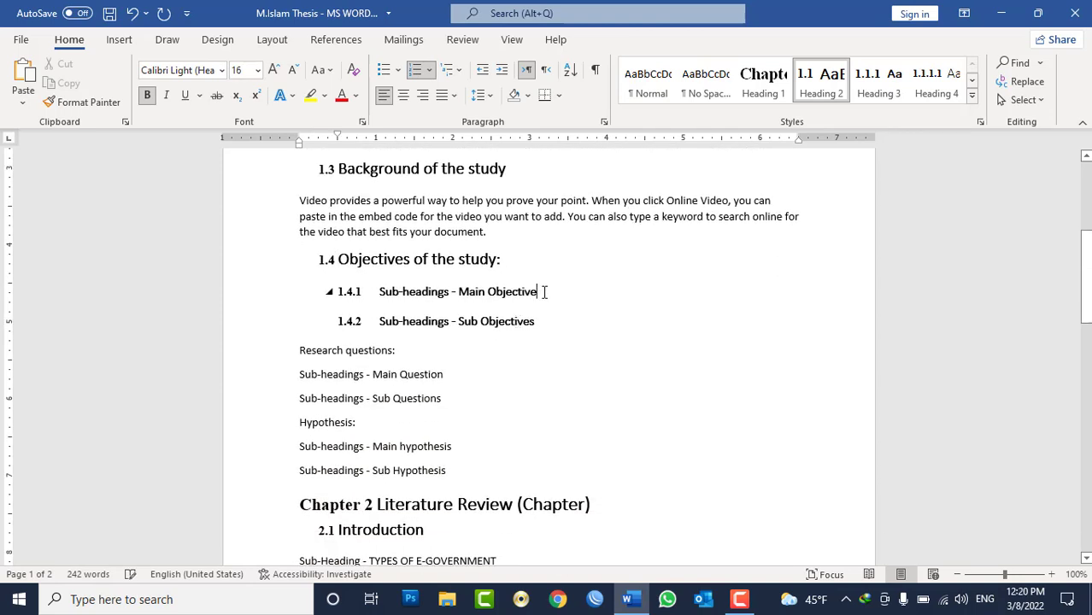
pyautogui.click(541, 292)
pyautogui.press('Return')
pyautogui.write('=rand(')
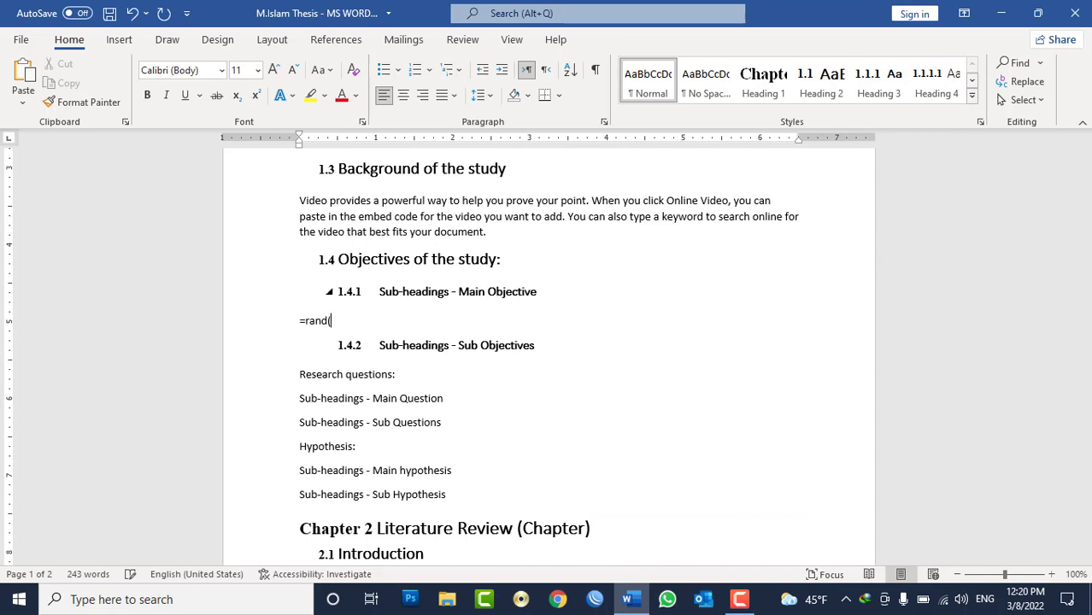
pyautogui.write('1)')
pyautogui.press('Return')
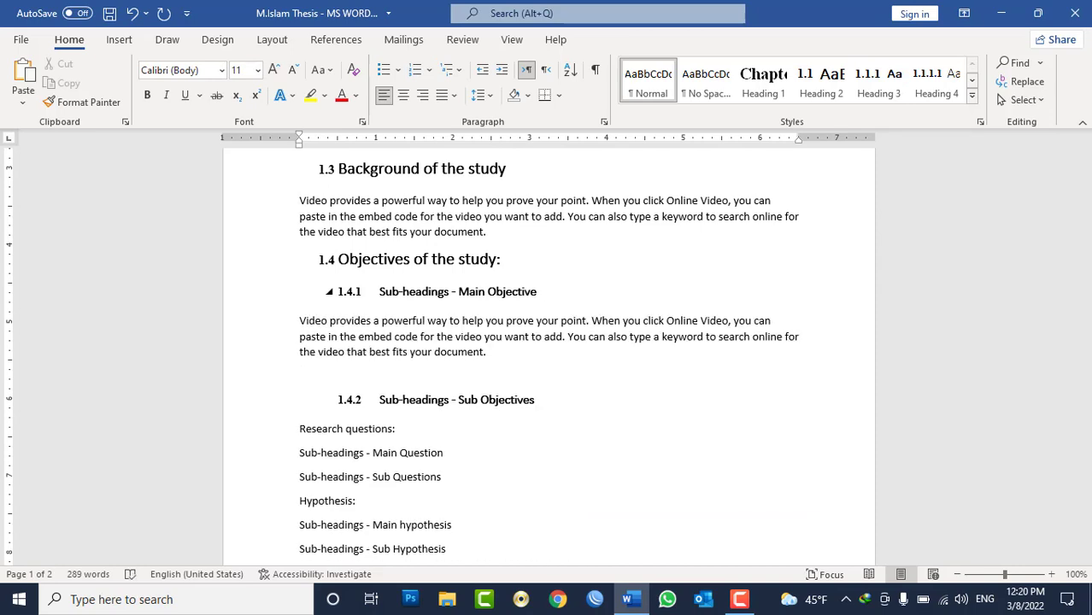
pyautogui.press('BackSpace')
pyautogui.click(557, 377)
pyautogui.press('Return')
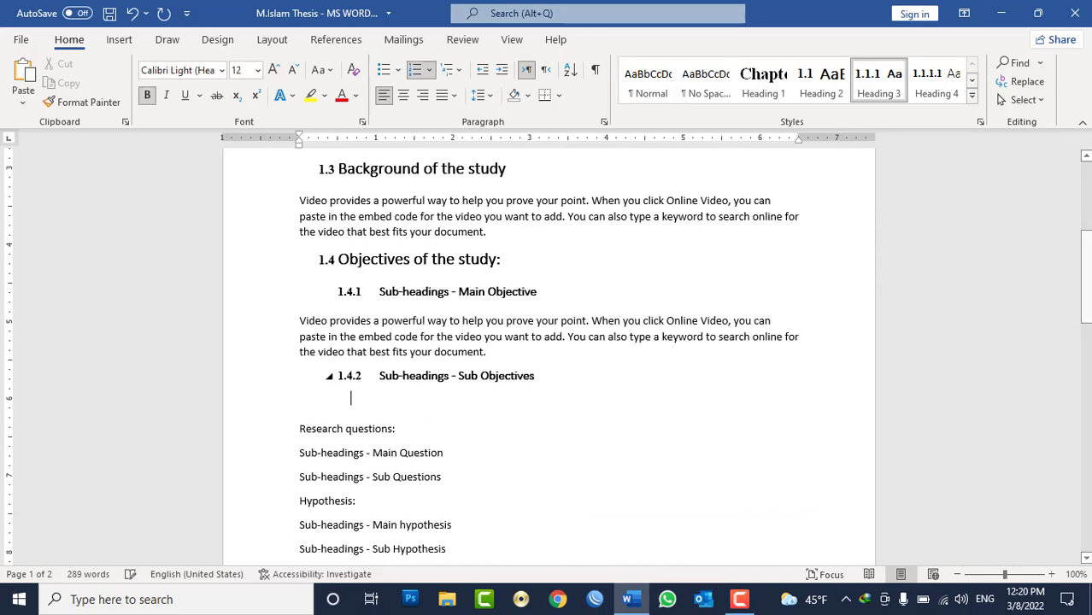
pyautogui.write('=rand(1)')
pyautogui.press('Return')
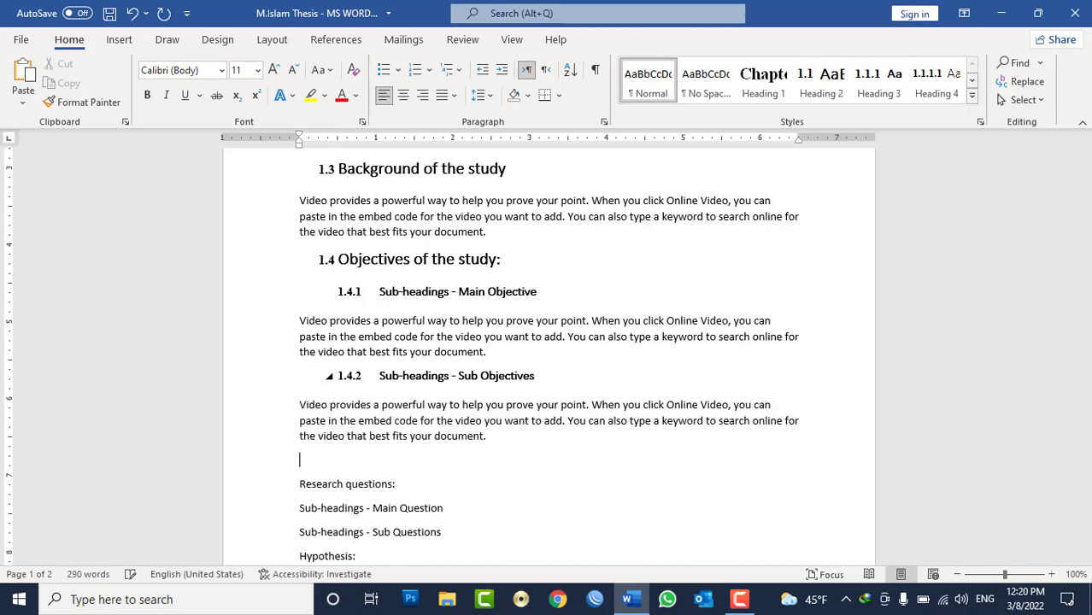
pyautogui.press('Delete')
# Make Research questions section 1.5, with Main Question and Sub Questions as 1.5.1 and 1.5.2
pyautogui.scroll(-2, 340, 400)
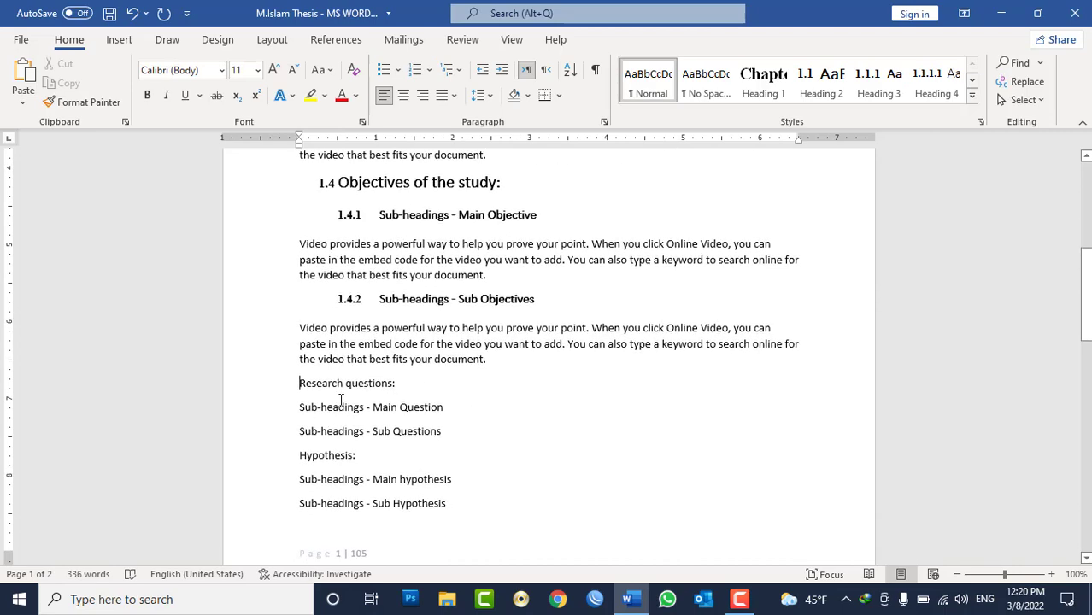
pyautogui.tripleClick(350, 384)
pyautogui.scroll(2, 385, 265)
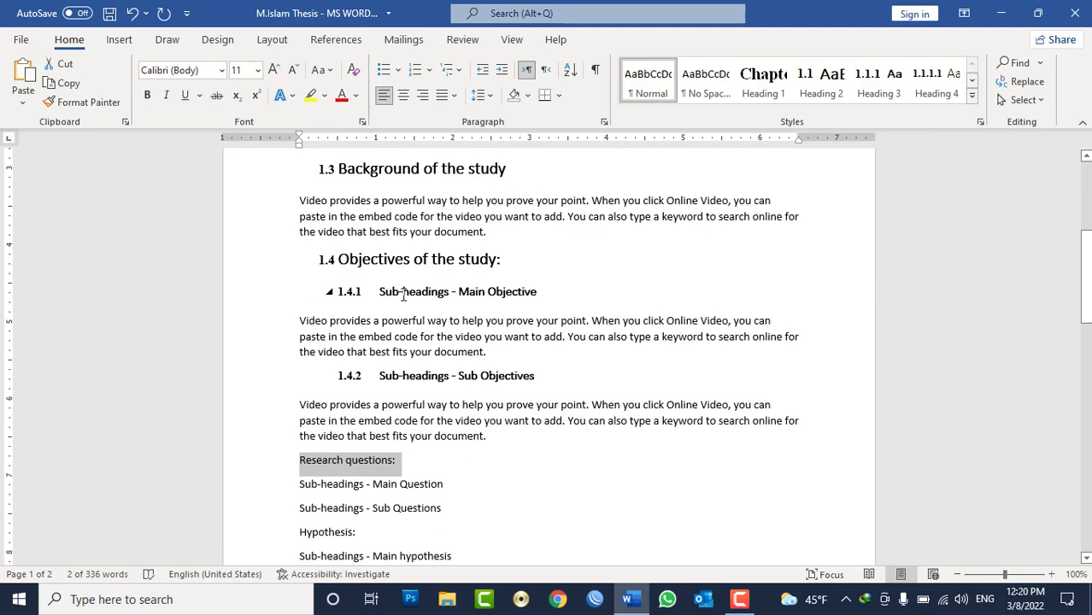
pyautogui.click(822, 90)
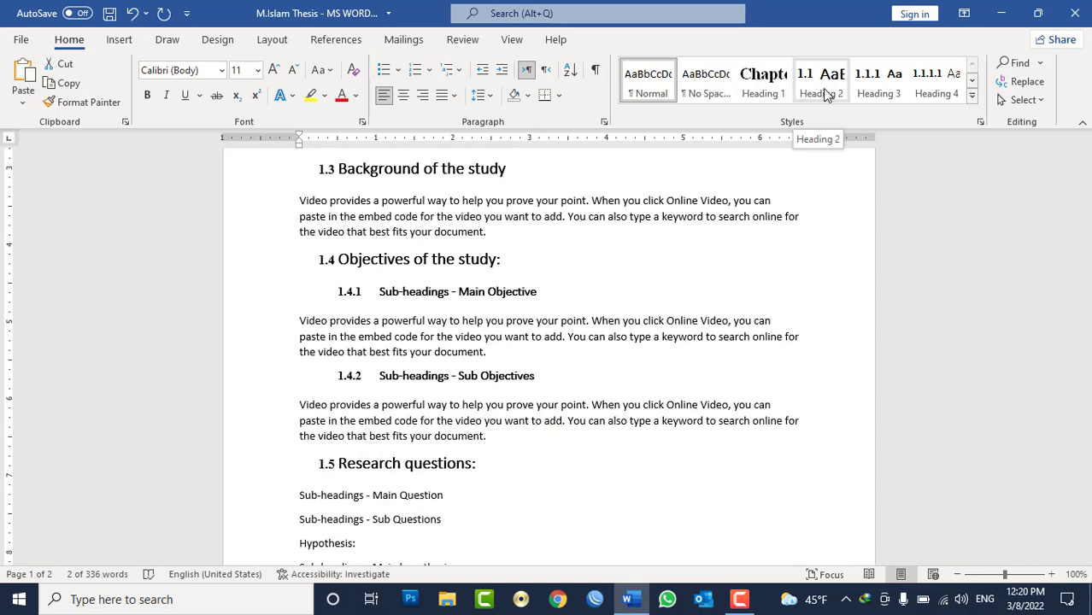
pyautogui.click(824, 94)
pyautogui.scroll(3, 379, 326)
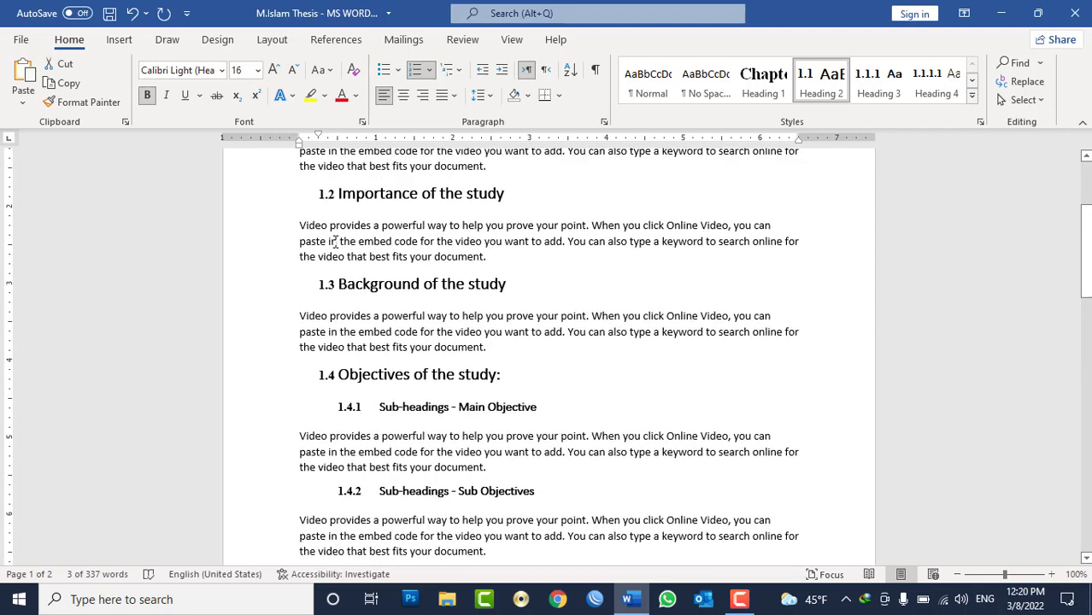
pyautogui.scroll(3, 376, 308)
pyautogui.scroll(-6, 372, 278)
pyautogui.scroll(-4, 371, 278)
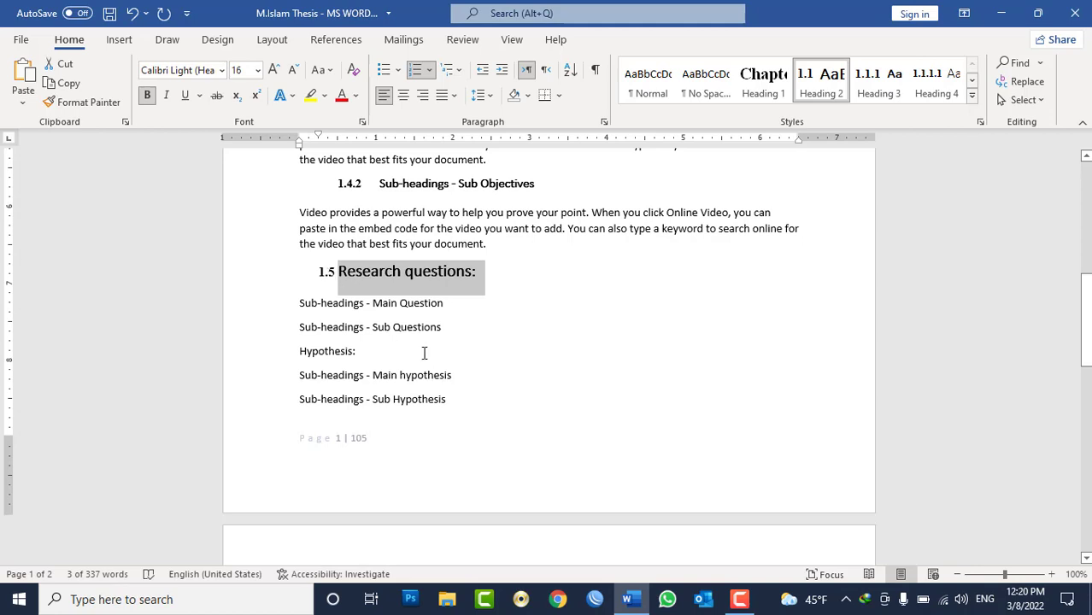
pyautogui.moveTo(444, 330); pyautogui.dragTo(296, 300)
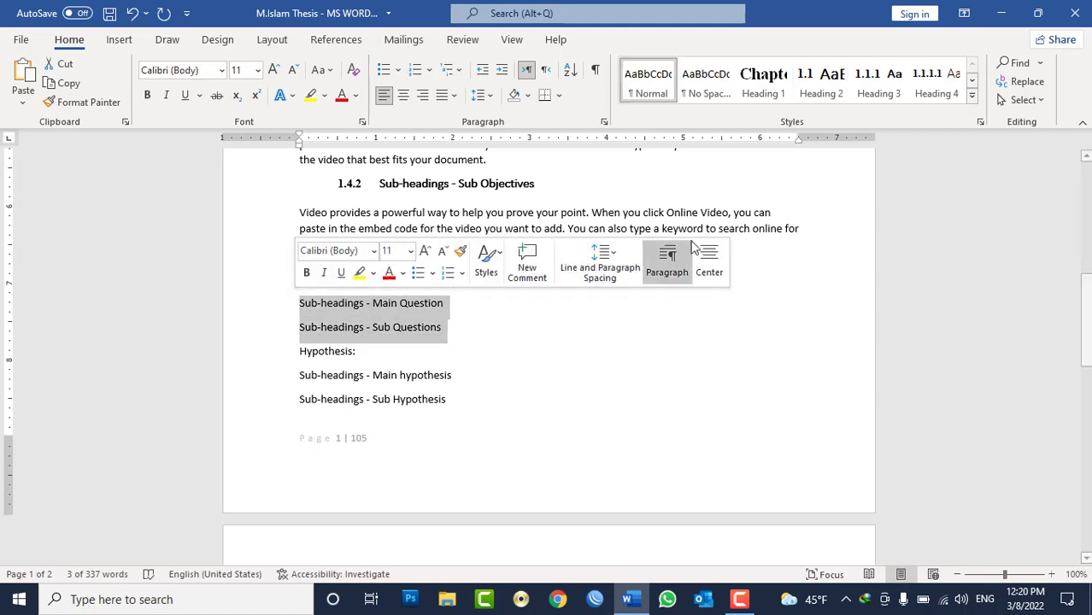
pyautogui.click(879, 82)
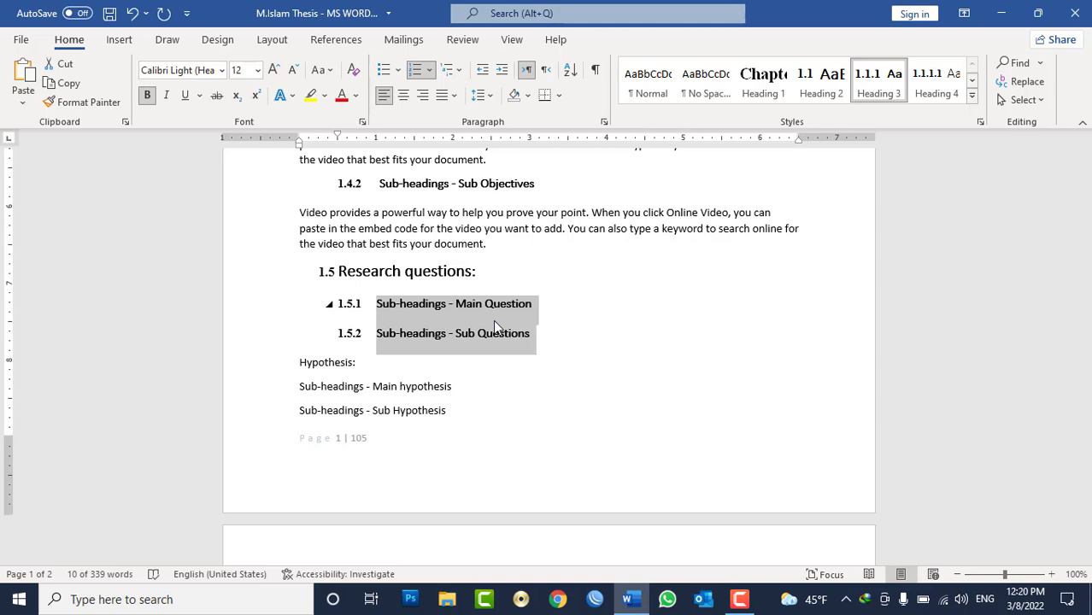
# Make Hypothesis section 1.6, with its two sub-heading lines as 1.6.1 and 1.6.2
pyautogui.scroll(5, 494, 321)
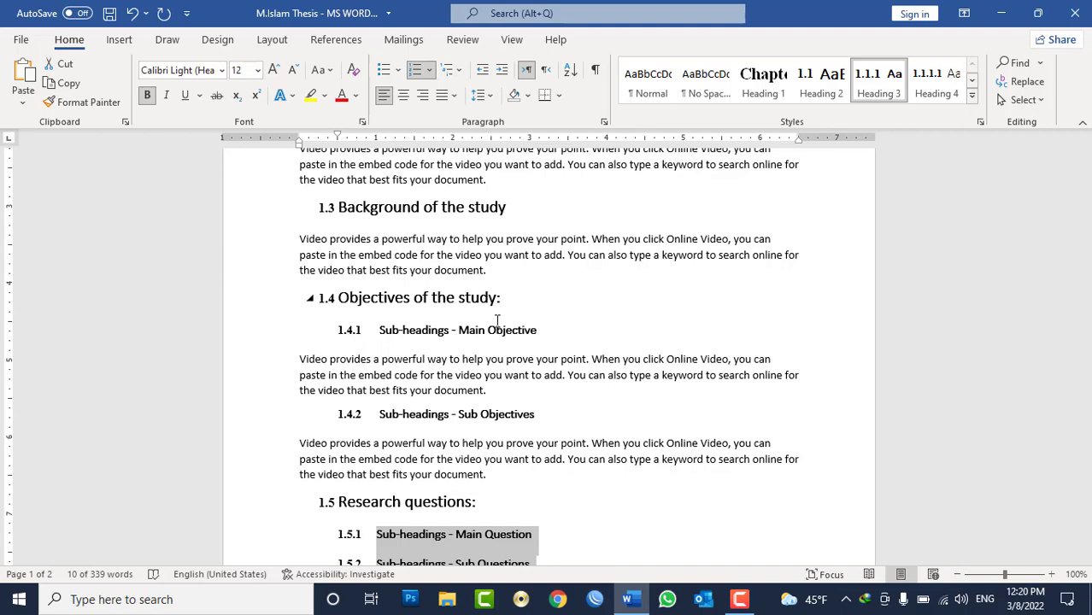
pyautogui.scroll(-3, 497, 321)
pyautogui.doubleClick(358, 324)
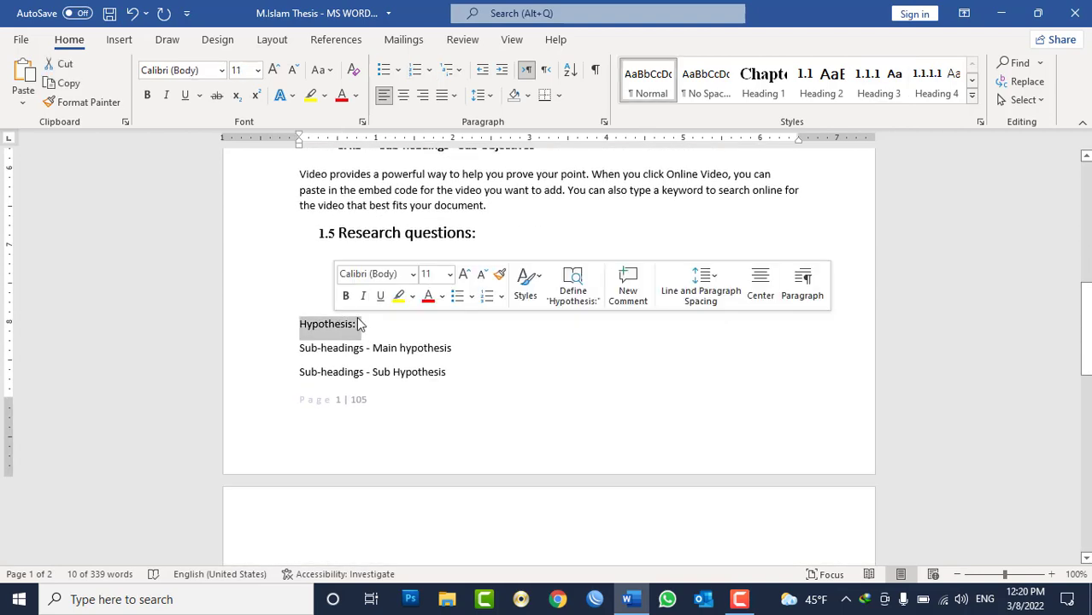
pyautogui.click(820, 81)
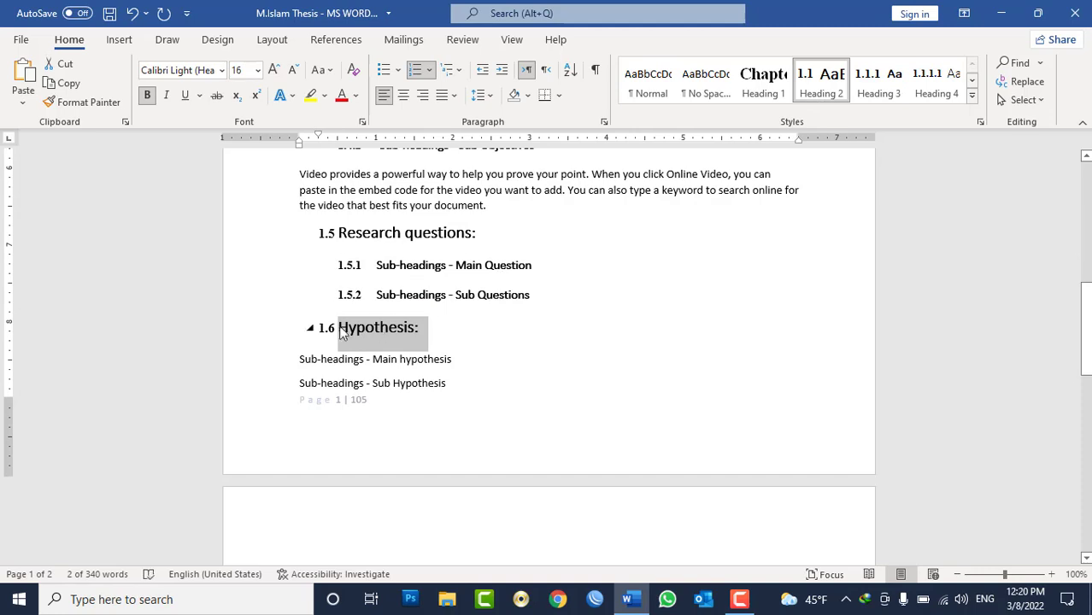
pyautogui.moveTo(450, 383); pyautogui.dragTo(288, 361)
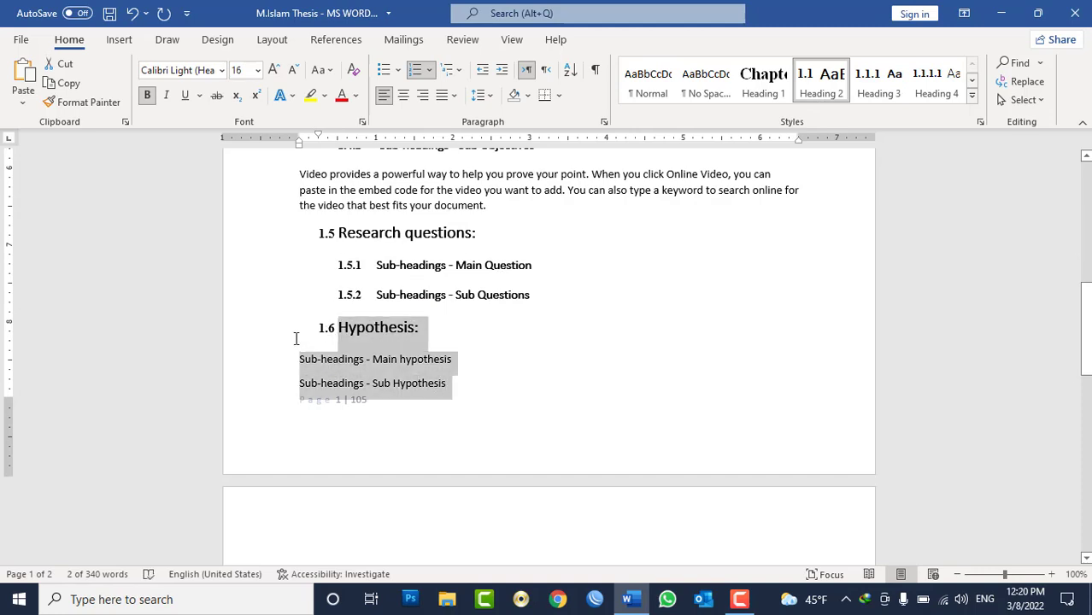
pyautogui.click(884, 86)
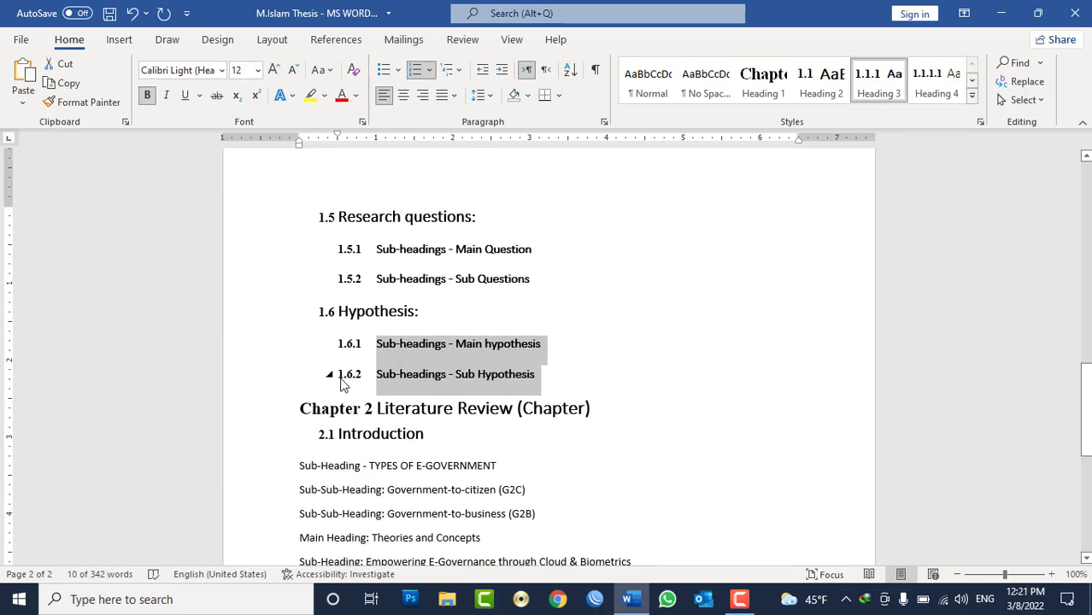
pyautogui.scroll(-3, 389, 387)
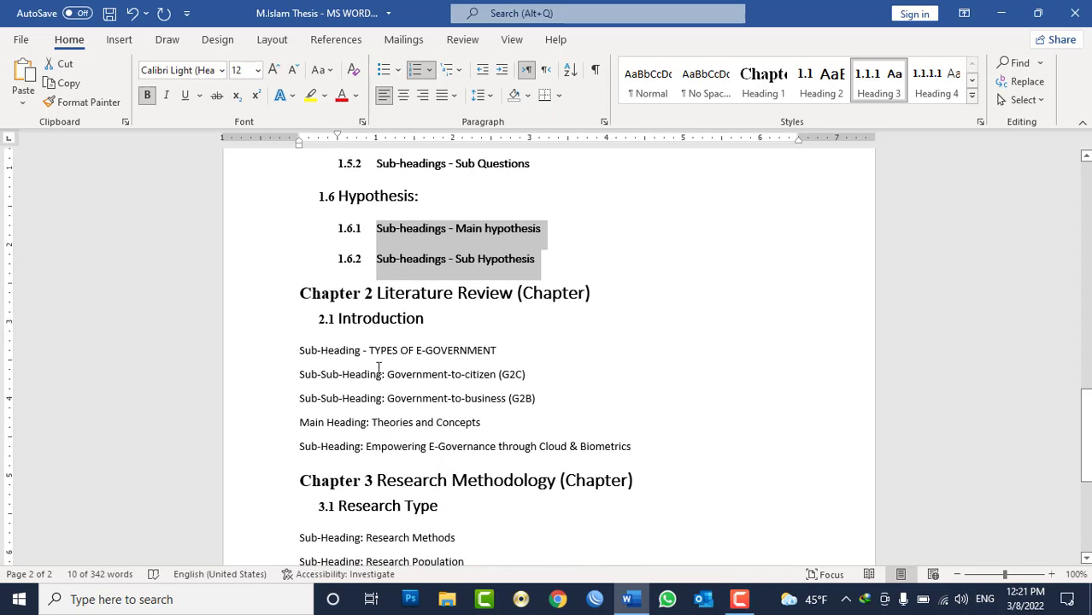
# Turn the three lines under 2.1 Introduction into Heading 3 subsections 2.1.1–2.1.3
pyautogui.click(540, 401)
pyautogui.hotkey('ctrl', 'shift', 'Up')
pyautogui.hotkey('ctrl', 'shift', 'Up')
pyautogui.hotkey('ctrl', 'shift', 'Up')
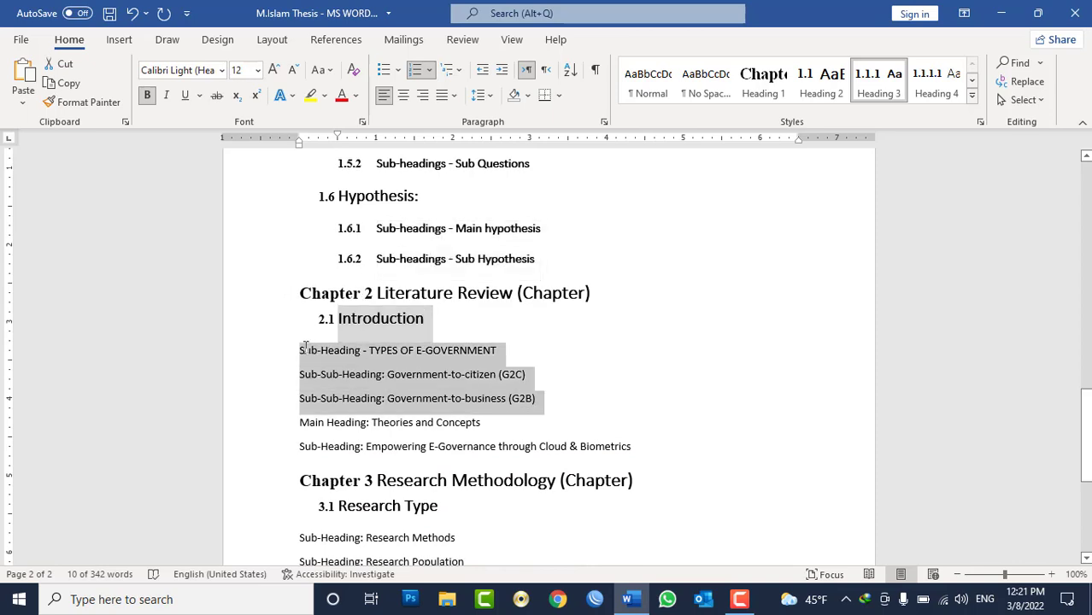
pyautogui.hotkey('ctrl', 'shift', 'Down')
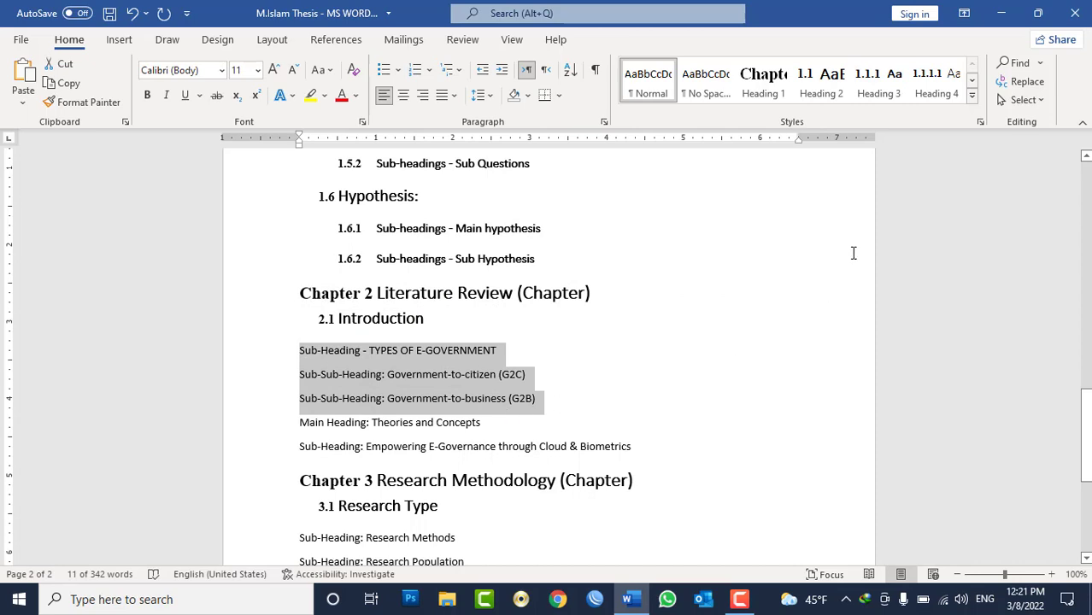
pyautogui.click(888, 82)
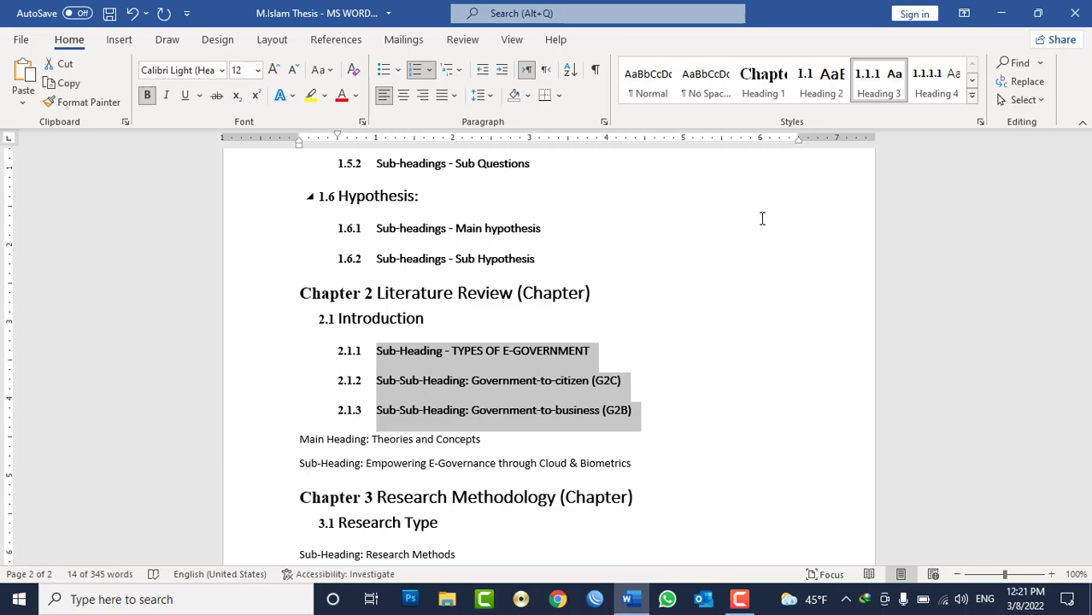
# Delete 'Main Heading:', make Theories and Concepts section 2.2 and Empowering E-Governance subsection 2.2.1
pyautogui.scroll(-1, 726, 254)
pyautogui.scroll(-3, 723, 254)
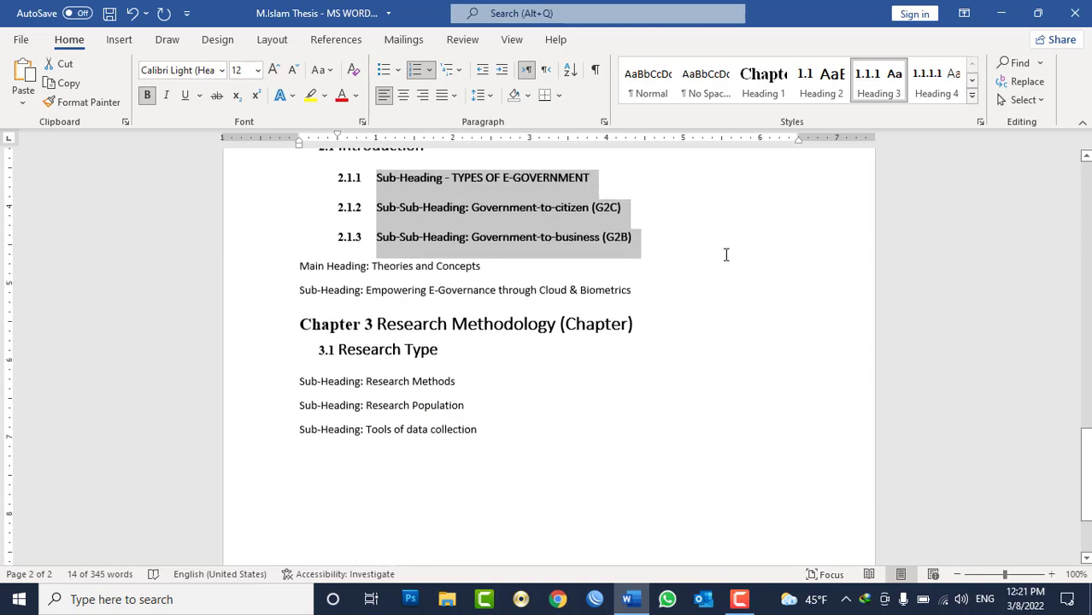
pyautogui.click(469, 247)
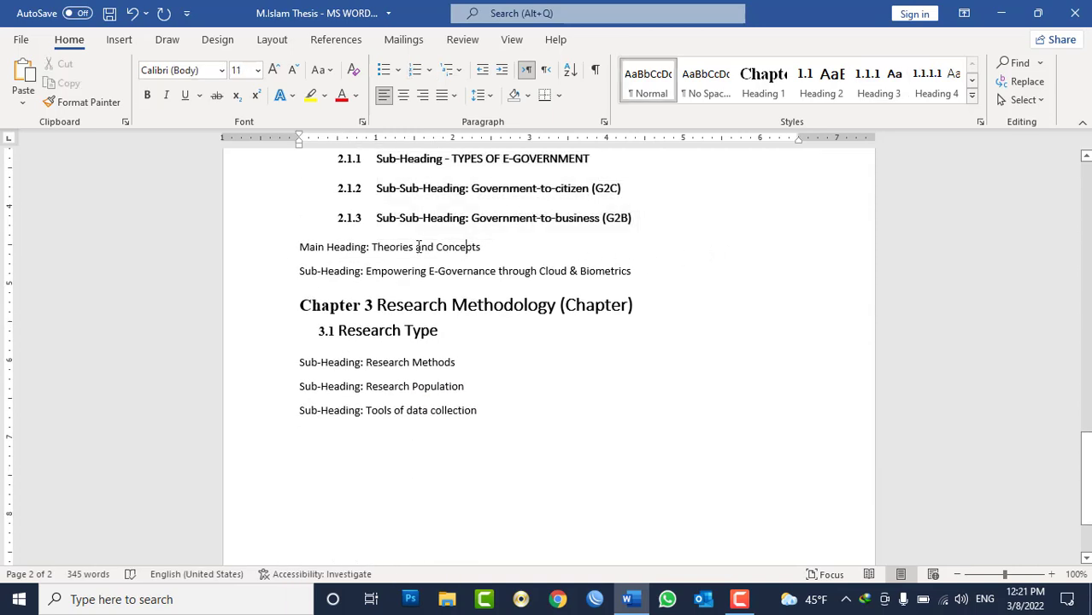
pyautogui.moveTo(372, 247); pyautogui.dragTo(309, 258)
pyautogui.press('BackSpace')
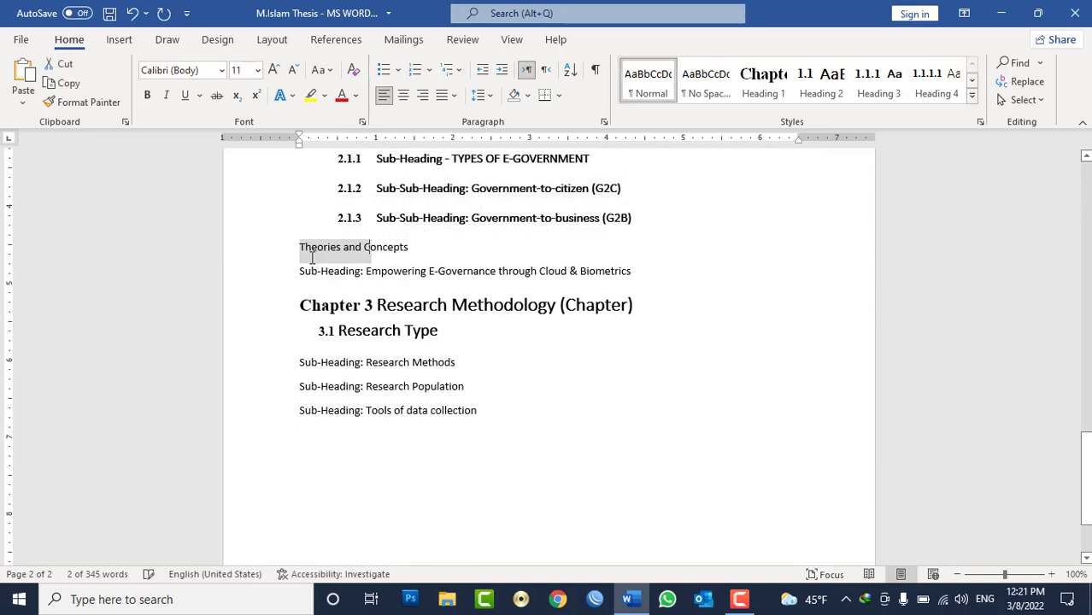
pyautogui.tripleClick(346, 247)
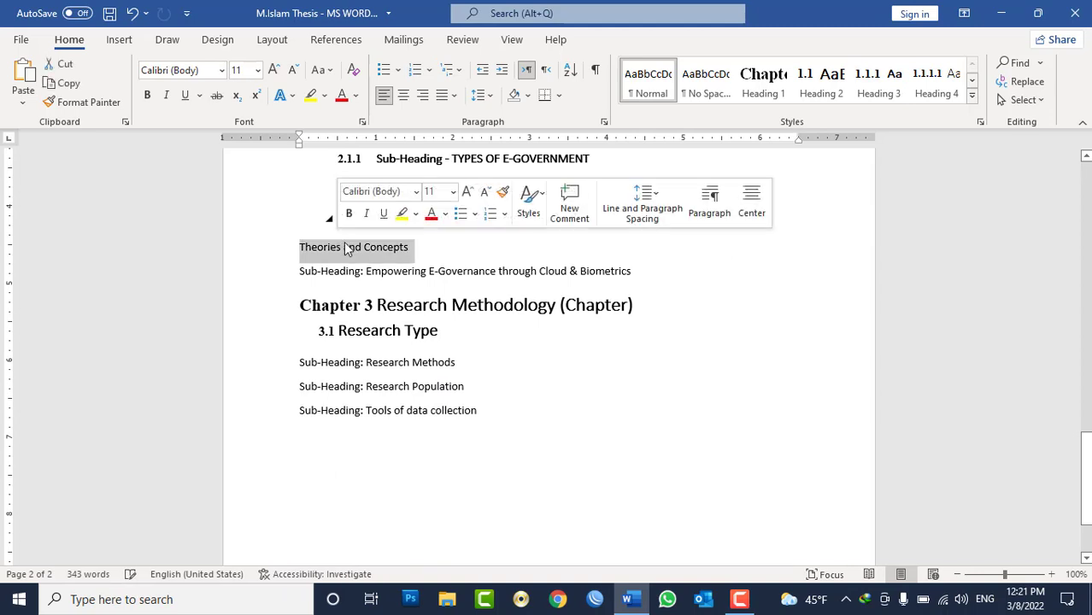
pyautogui.click(822, 86)
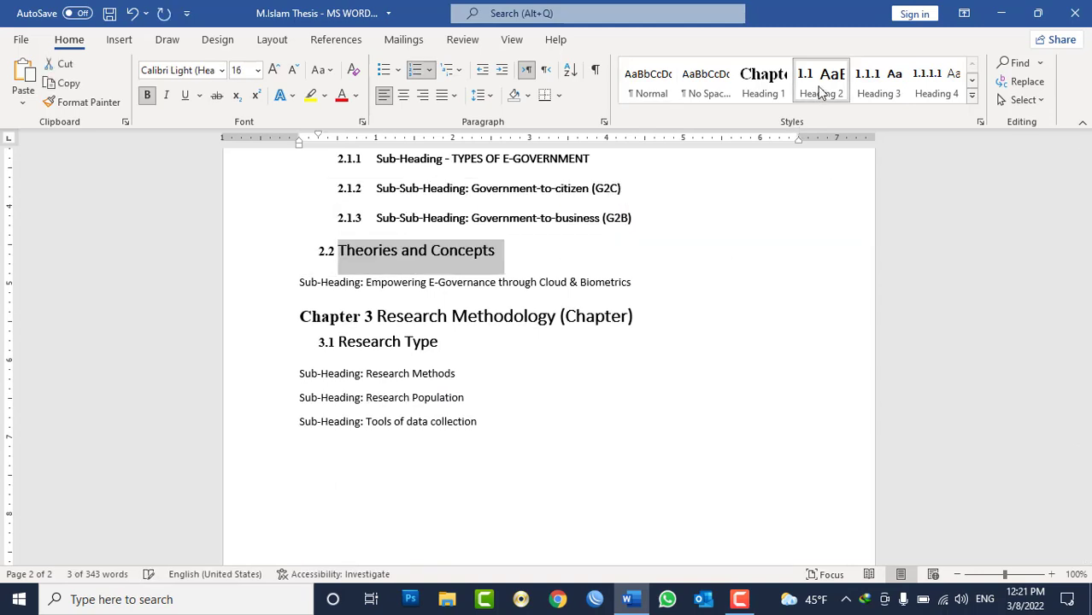
pyautogui.tripleClick(551, 282)
pyautogui.click(879, 85)
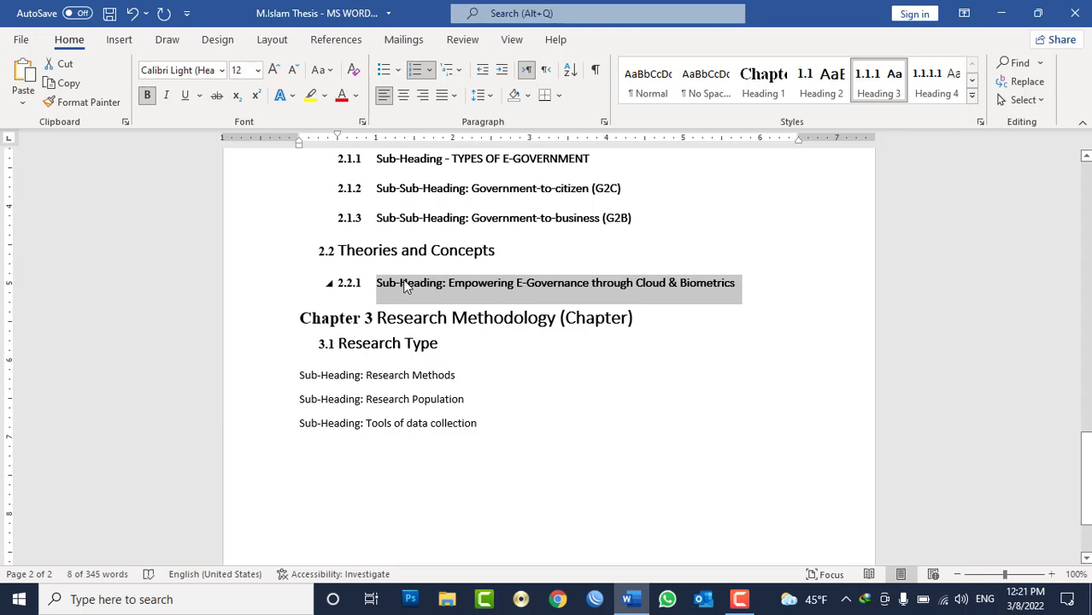
# Make Research Methods, Population and Tools of data collection subsections 3.1.1–3.1.3
pyautogui.scroll(-3, 469, 340)
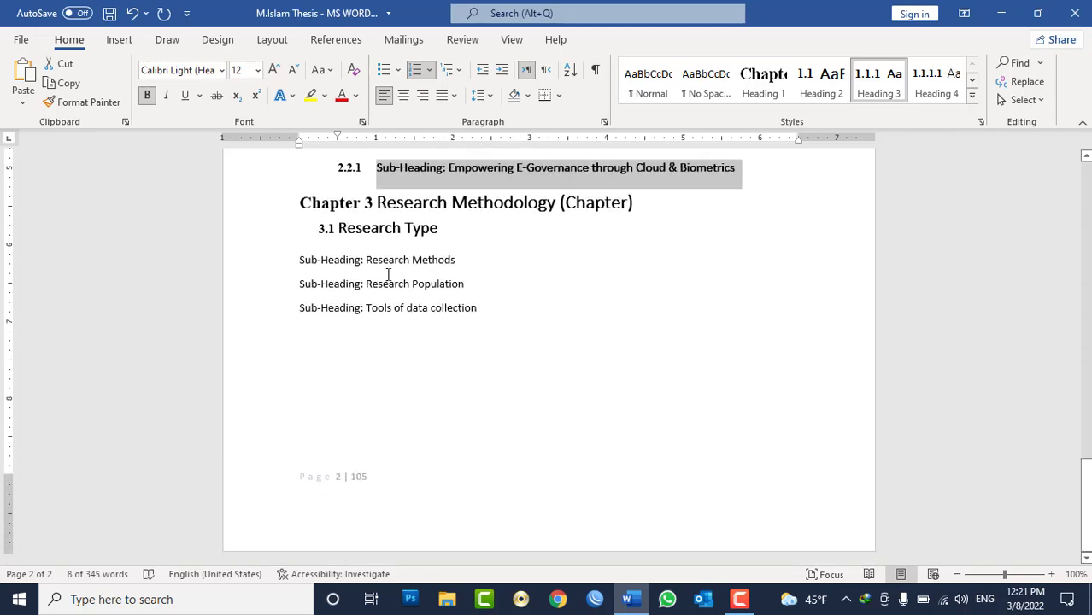
pyautogui.moveTo(499, 308); pyautogui.dragTo(299, 260)
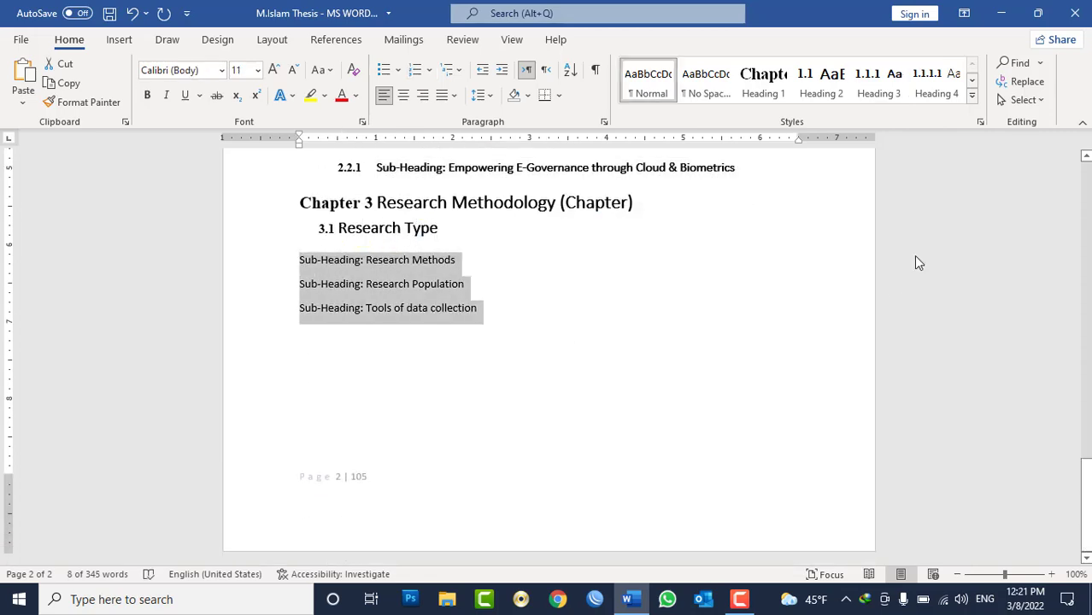
pyautogui.click(880, 86)
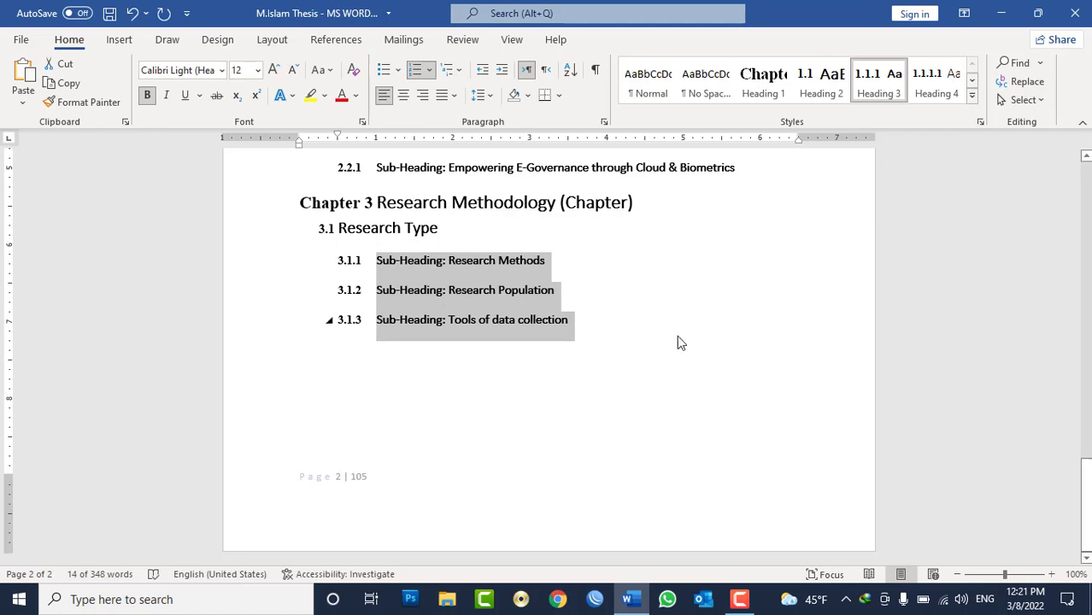
pyautogui.scroll(4, 738, 306)
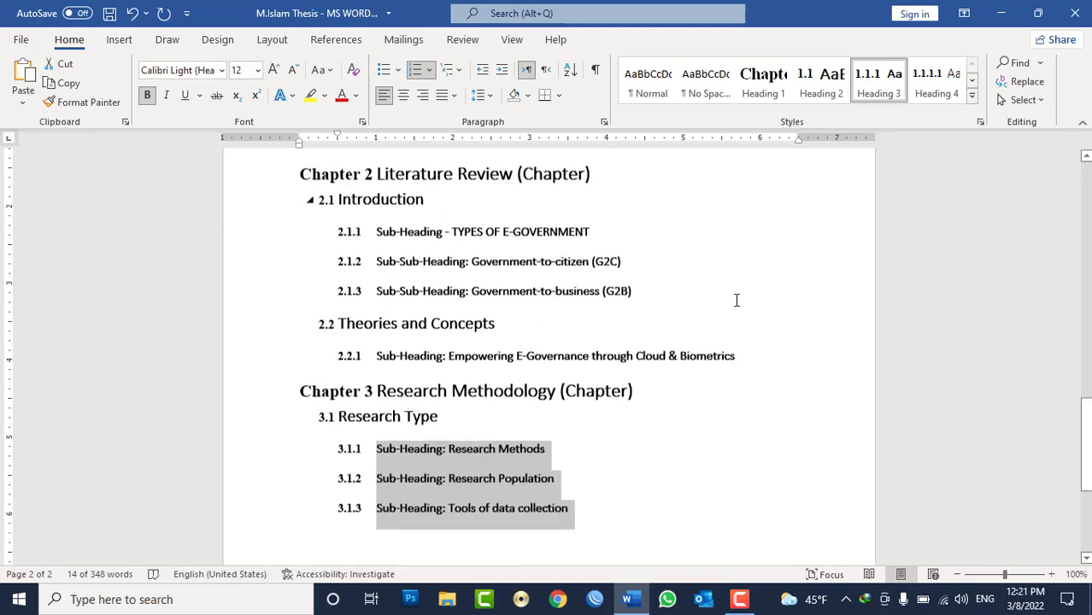
pyautogui.scroll(7, 739, 307)
pyautogui.scroll(7, 739, 307)
pyautogui.scroll(6, 736, 300)
pyautogui.scroll(1, 736, 300)
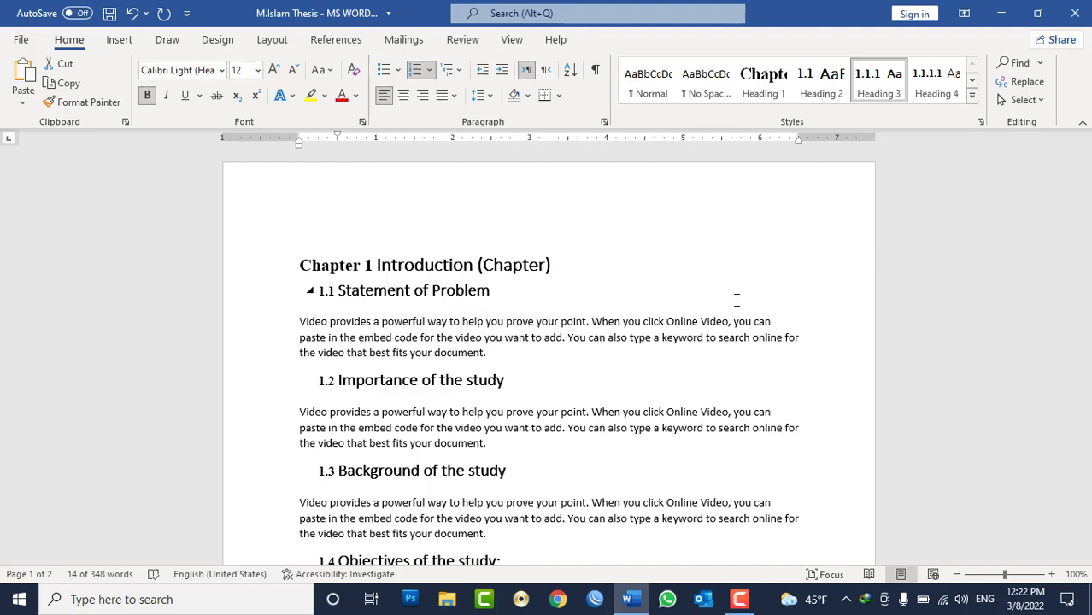
pyautogui.scroll(-5, 737, 300)
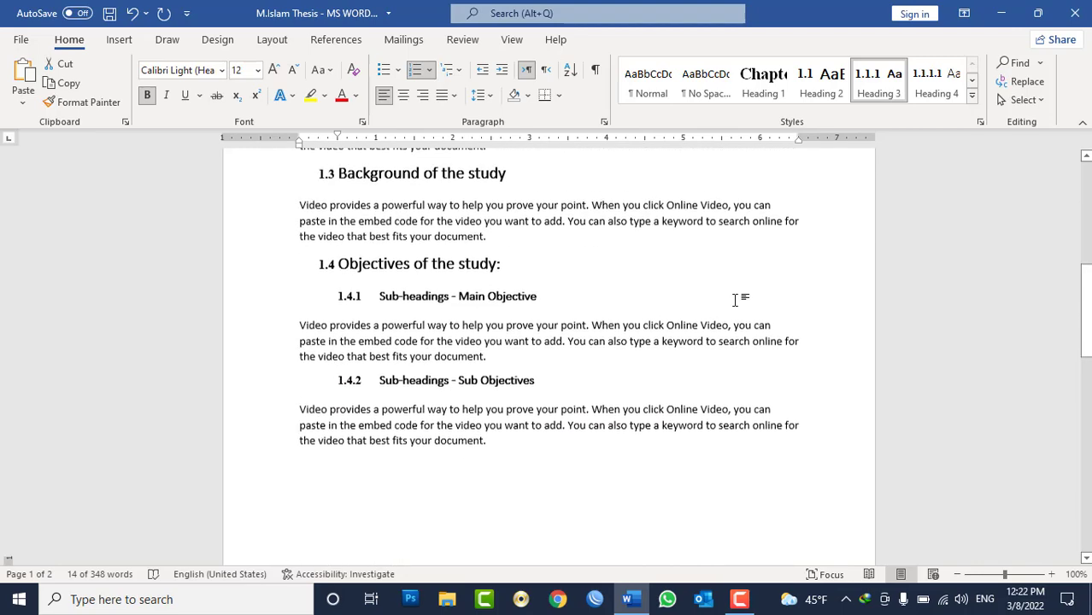
pyautogui.scroll(-5, 735, 299)
pyautogui.scroll(-2, 709, 291)
pyautogui.scroll(3, 641, 271)
pyautogui.scroll(6, 590, 263)
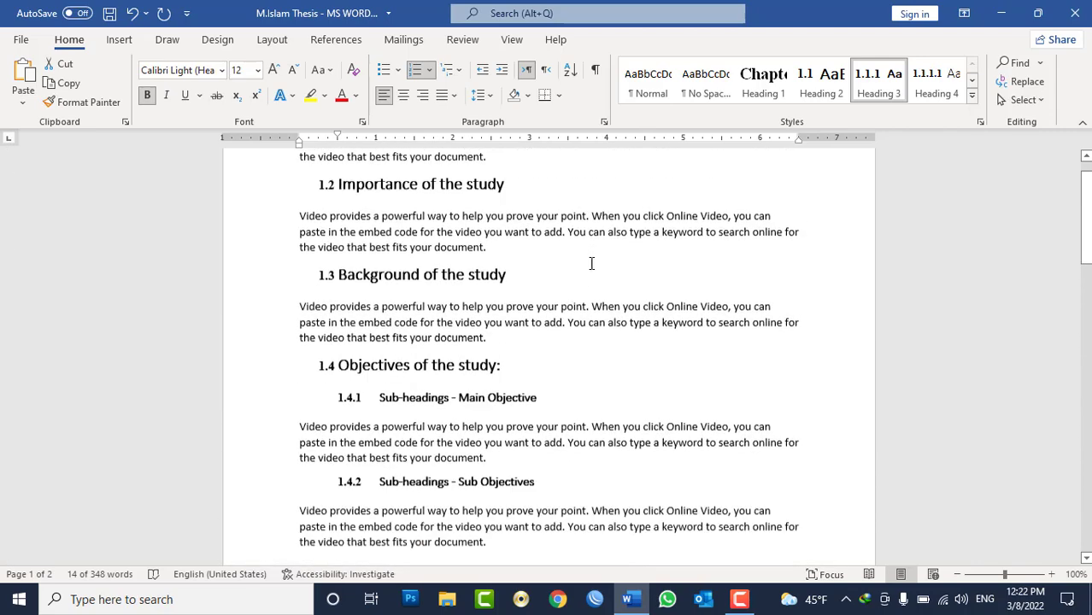
pyautogui.scroll(3, 591, 263)
pyautogui.scroll(-1, 592, 263)
pyautogui.scroll(-9, 593, 263)
pyautogui.scroll(-4, 597, 262)
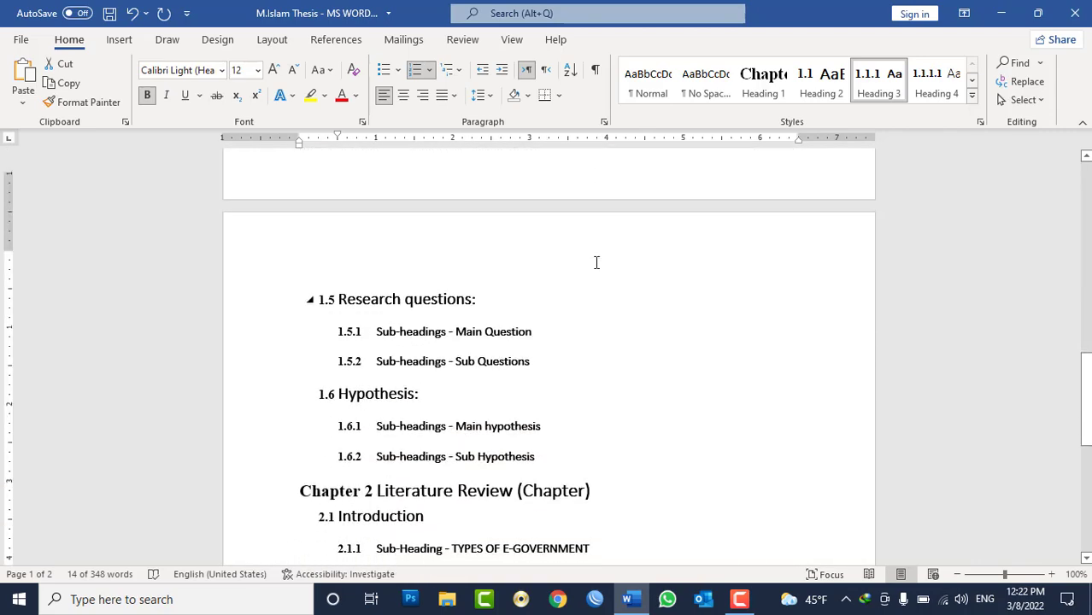
pyautogui.scroll(-1, 596, 263)
# Generate a =rand(1) paragraph under Research questions and two placeholder paragraphs under 1.5.1
pyautogui.click(525, 265)
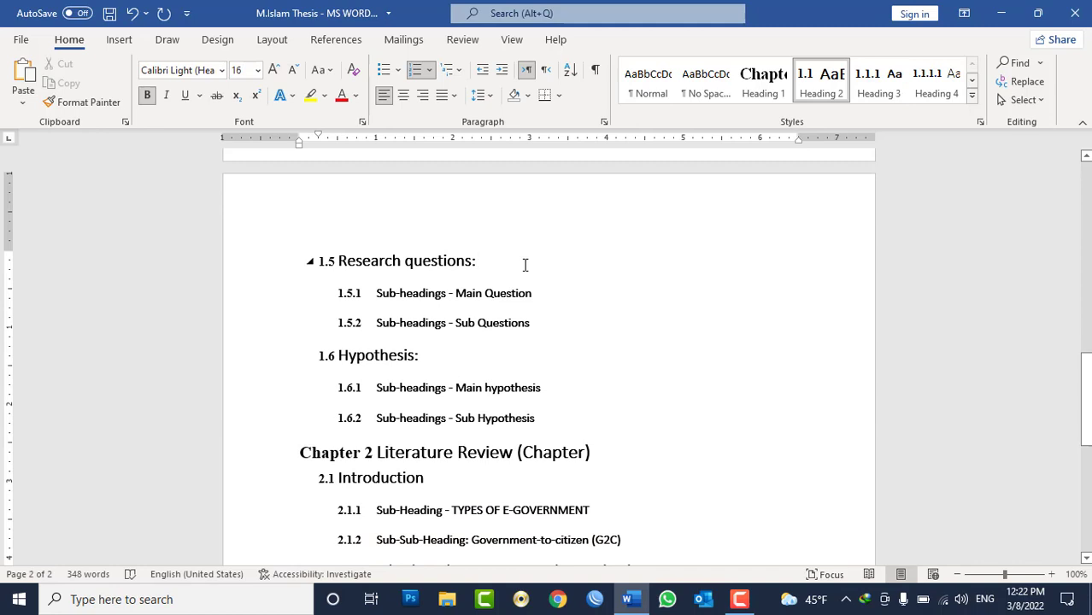
pyautogui.press('BackSpace')
pyautogui.press('BackSpace')
pyautogui.press('BackSpace')
pyautogui.write('=ra')
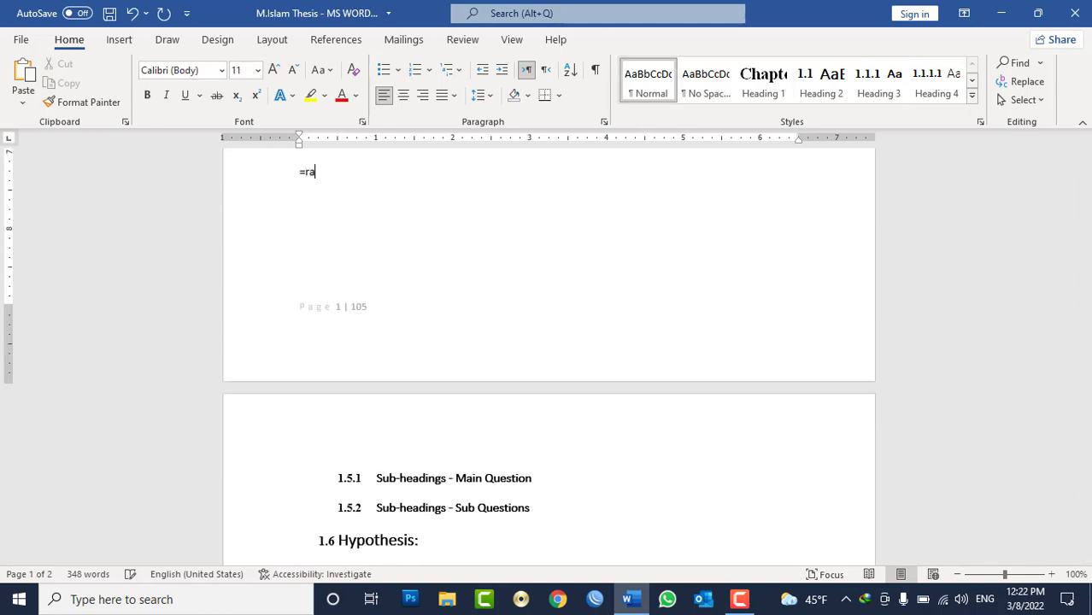
pyautogui.write('nd(1')
pyautogui.write(')')
pyautogui.press('Return')
pyautogui.press('Down')
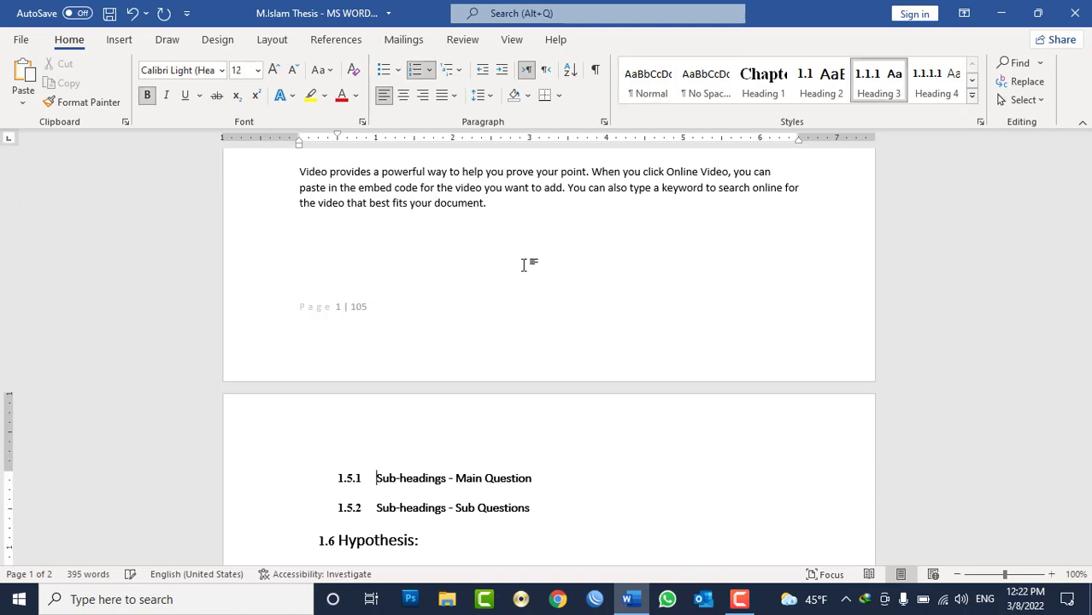
pyautogui.press('Down')
pyautogui.click(571, 481)
pyautogui.press('Return')
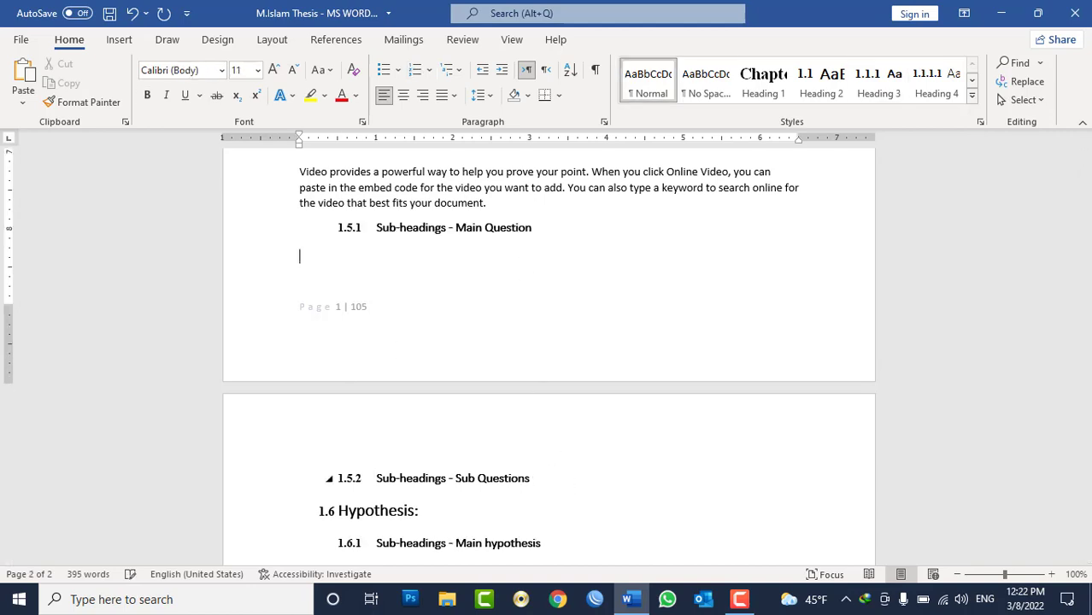
pyautogui.write('=rar')
pyautogui.write('20')
pyautogui.write(')')
pyautogui.press('Return')
# Remove the blank line above 1.5.2 and add a =rand() placeholder paragraph under it
pyautogui.scroll(-1, 585, 432)
pyautogui.scroll(-4, 573, 410)
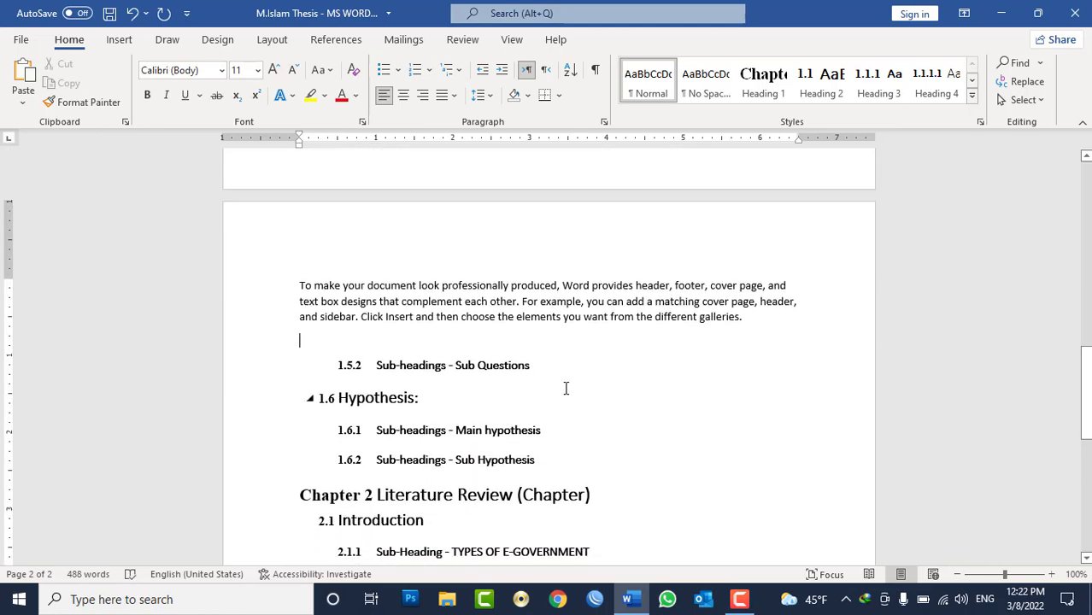
pyautogui.press('Delete')
pyautogui.click(542, 341)
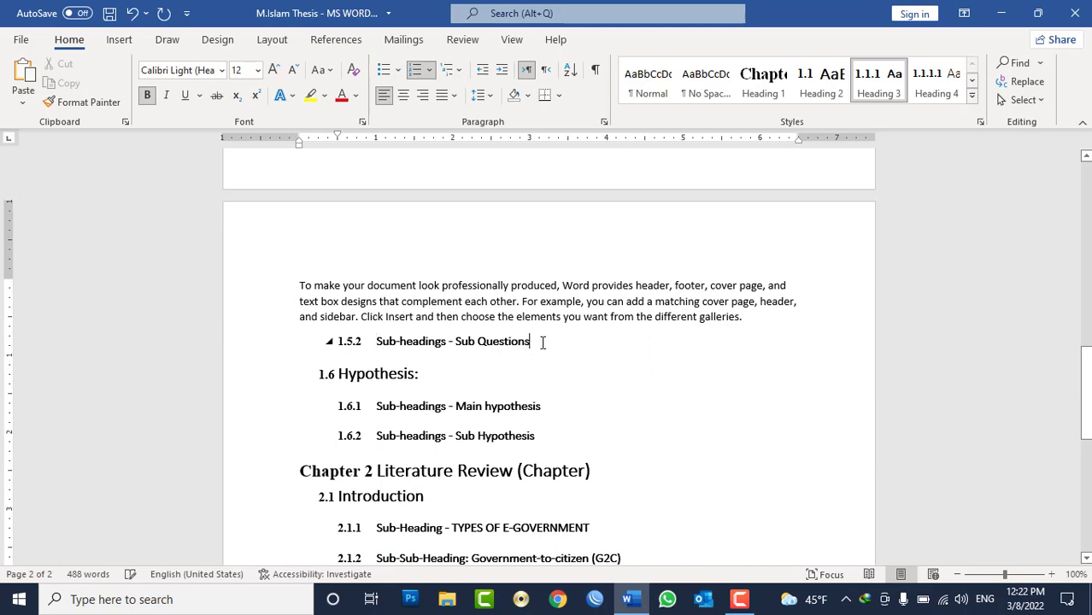
pyautogui.press('Return')
pyautogui.write('=rand(')
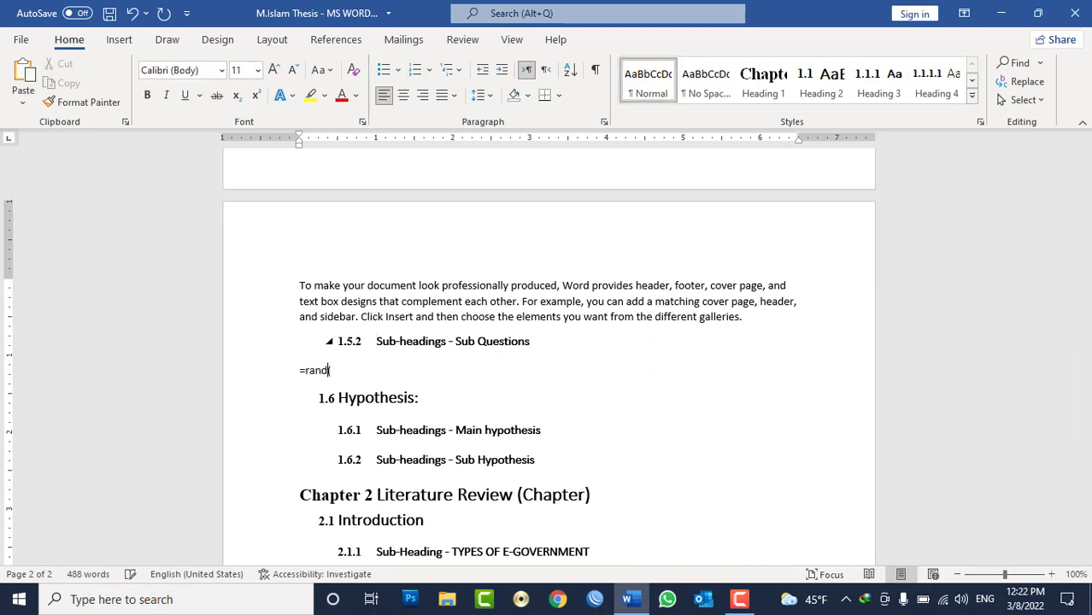
pyautogui.write(')')
pyautogui.press('Return')
pyautogui.press('Down')
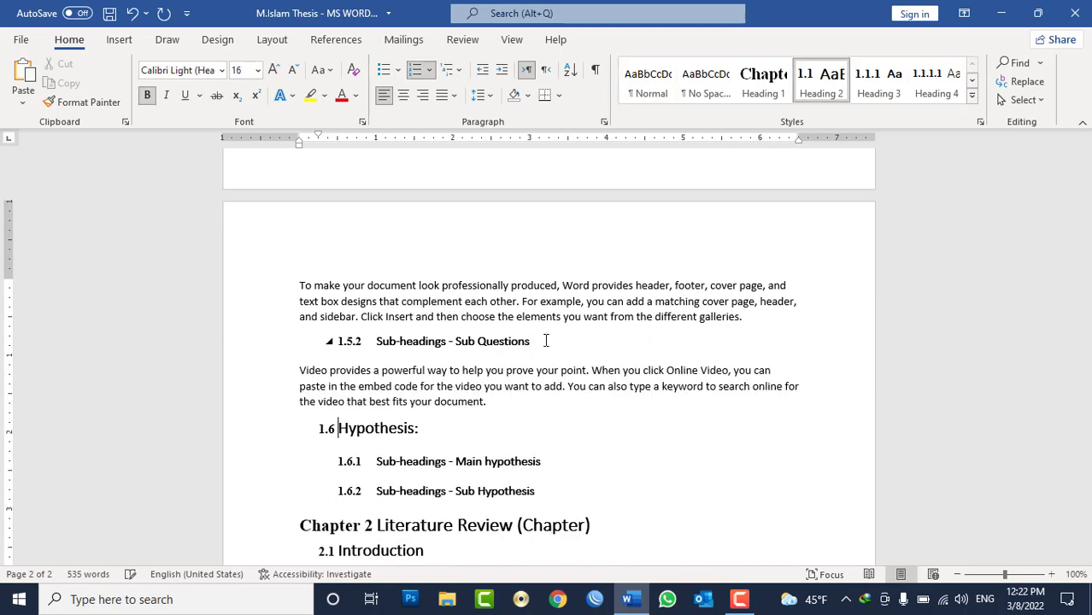
# Generate =rand(11) placeholder paragraphs under 2.1 Introduction, discarding a stray line under Chapter 2
pyautogui.scroll(-2, 547, 363)
pyautogui.click(622, 411)
pyautogui.press('Return')
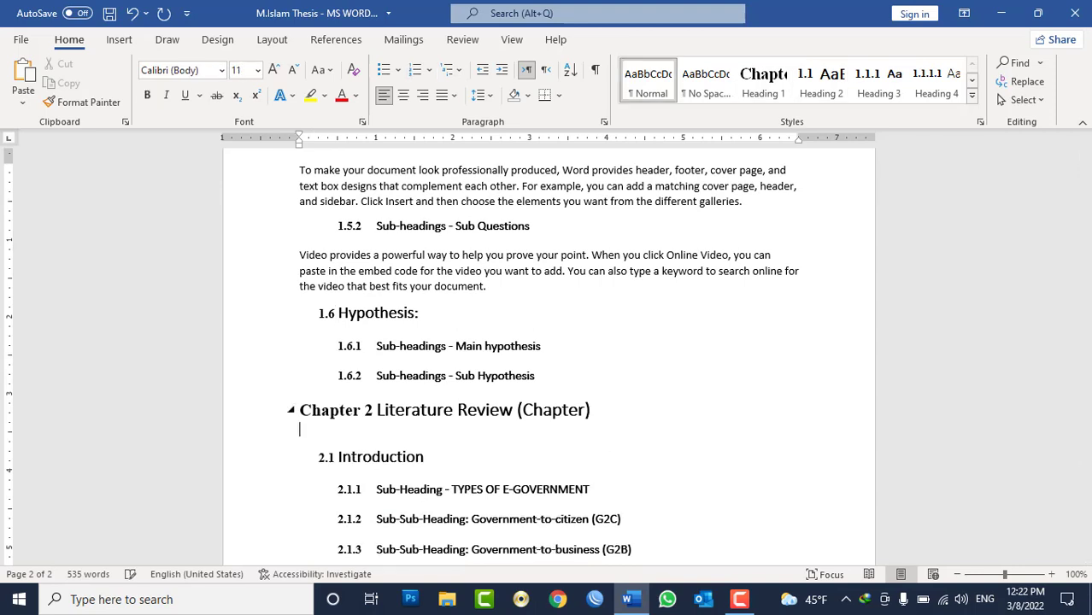
pyautogui.write('=ran')
pyautogui.press('BackSpace')
pyautogui.press('BackSpace')
pyautogui.press('BackSpace')
pyautogui.press('BackSpace')
pyautogui.press('BackSpace')
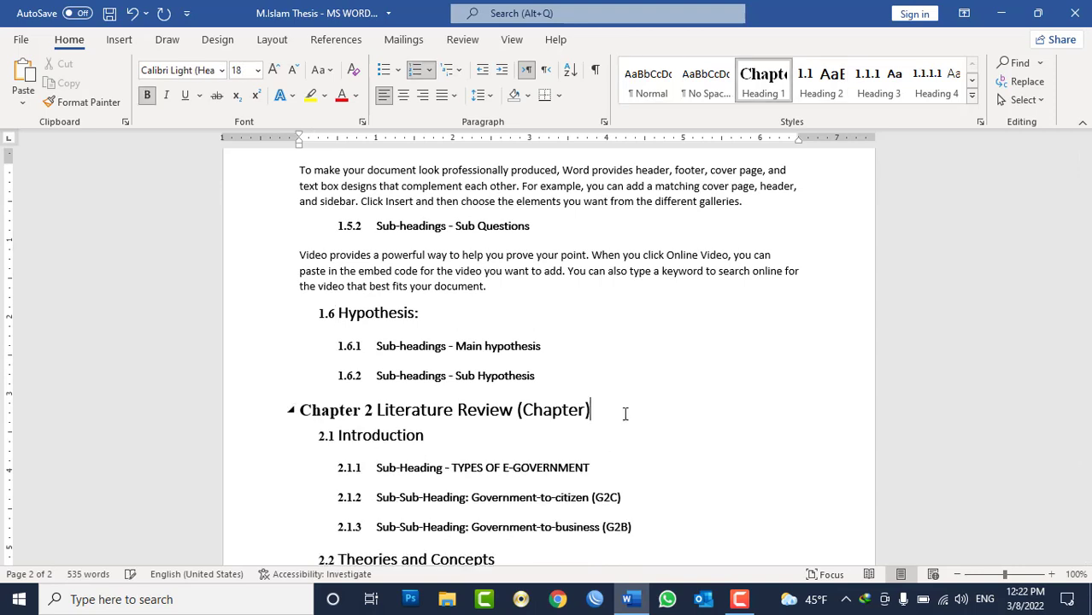
pyautogui.click(536, 436)
pyautogui.press('Return')
pyautogui.write('=ran')
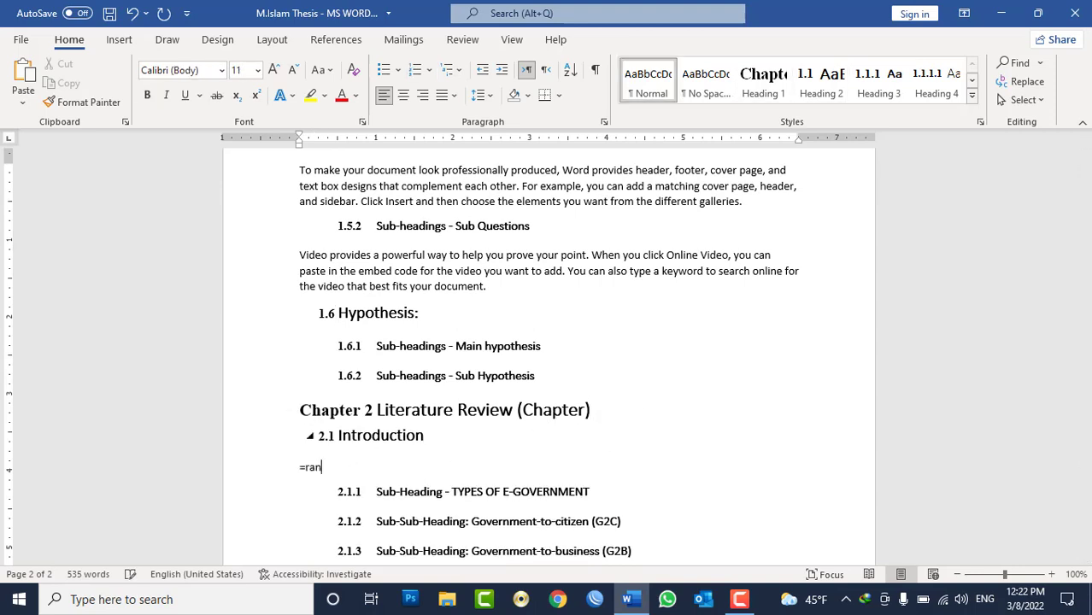
pyautogui.write('d(11')
pyautogui.write(')')
pyautogui.press('Return')
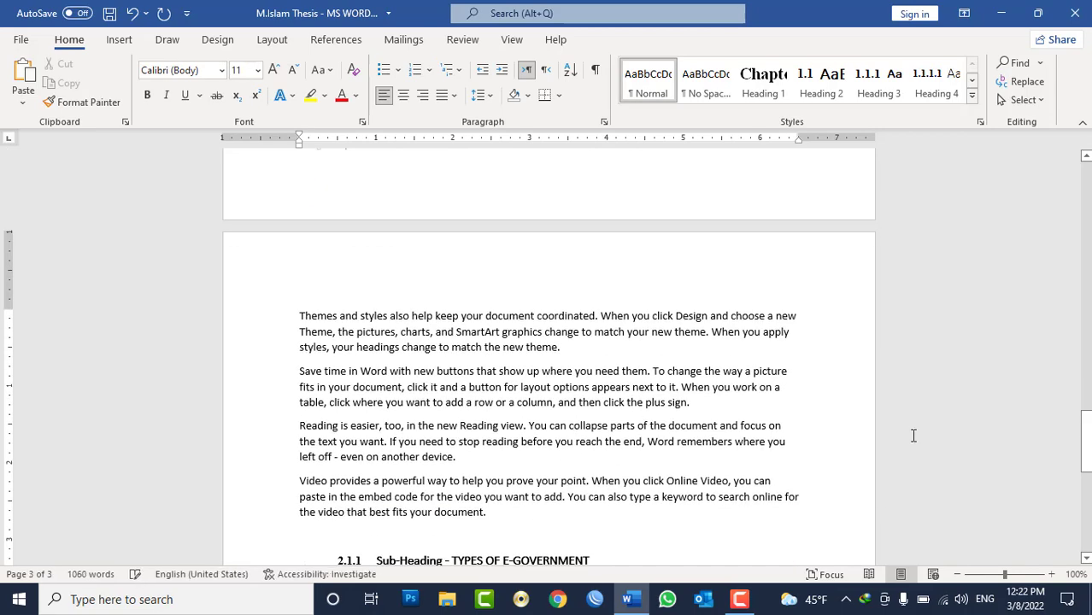
pyautogui.moveTo(1084, 445); pyautogui.dragTo(1083, 194)
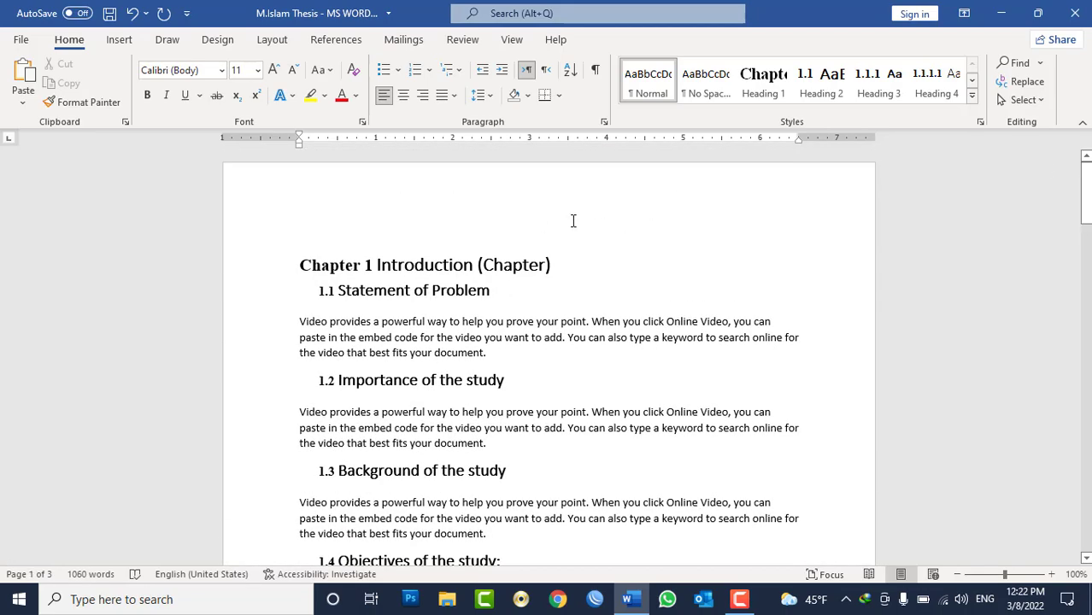
# Generate placeholder paragraphs under the 3.1 Research Type heading
pyautogui.scroll(-3, 573, 221)
pyautogui.scroll(-7, 574, 221)
pyautogui.scroll(-10, 573, 220)
pyautogui.scroll(-5, 577, 224)
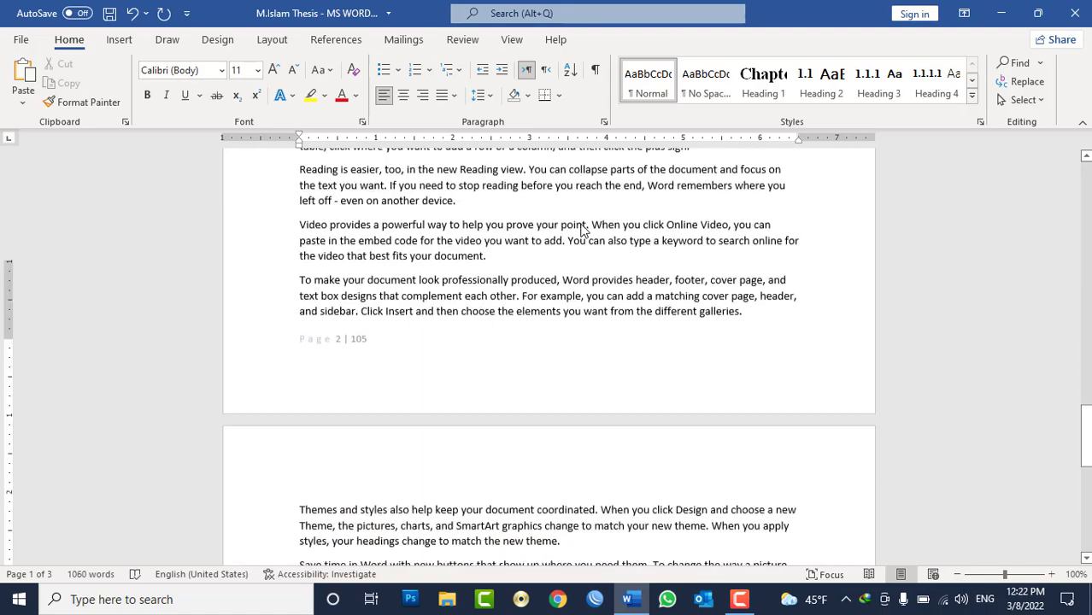
pyautogui.scroll(-5, 582, 227)
pyautogui.scroll(-2, 587, 225)
pyautogui.click(554, 229)
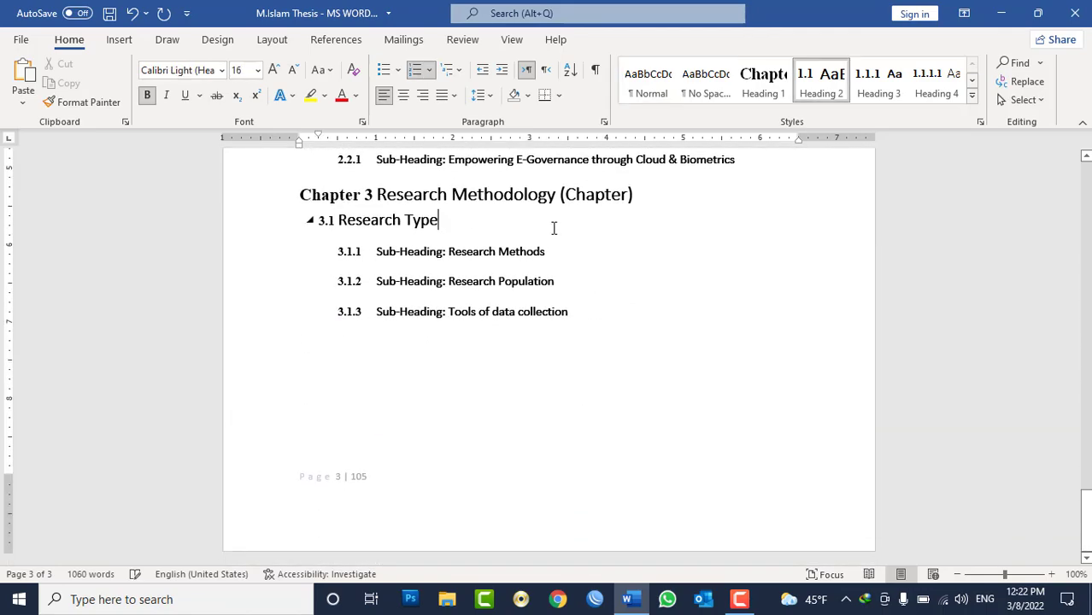
pyautogui.press('Return')
pyautogui.write('=rand')
pyautogui.write(')')
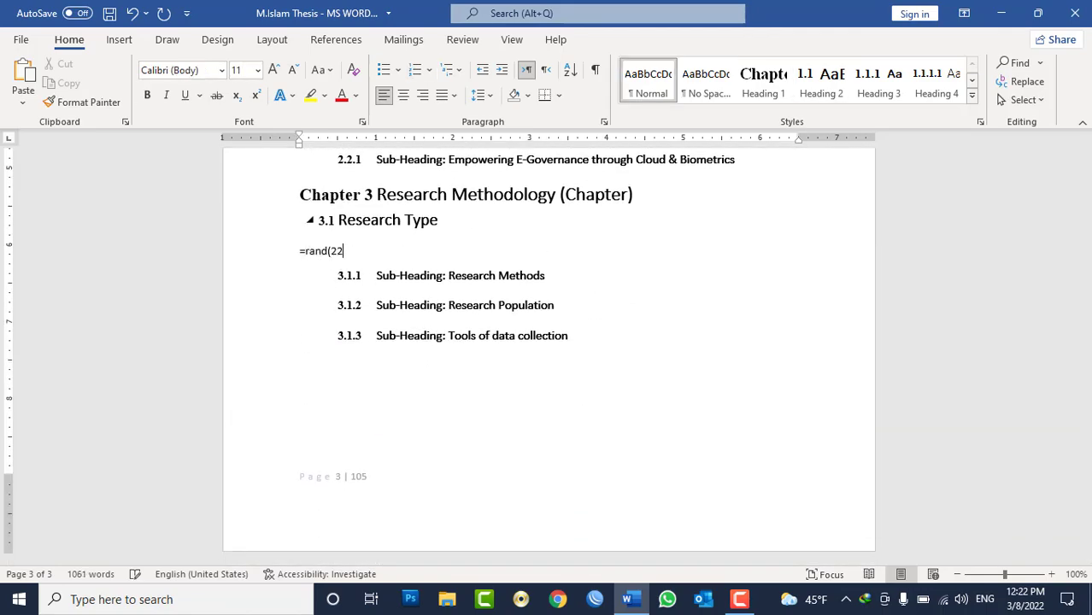
pyautogui.press('Return')
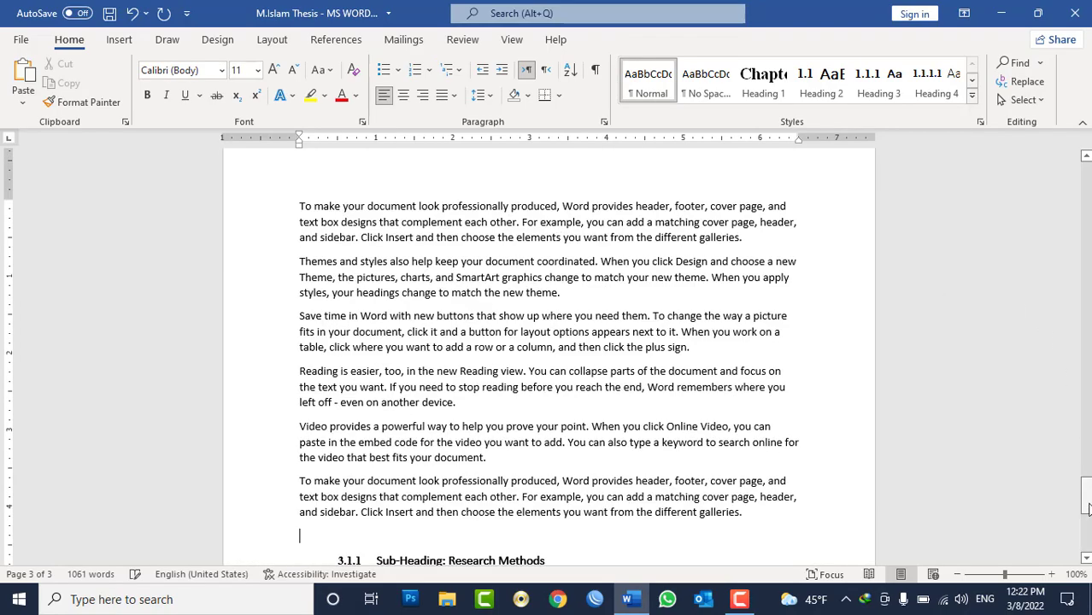
pyautogui.moveTo(1086, 494); pyautogui.dragTo(1086, 177)
pyautogui.scroll(-4, 438, 320)
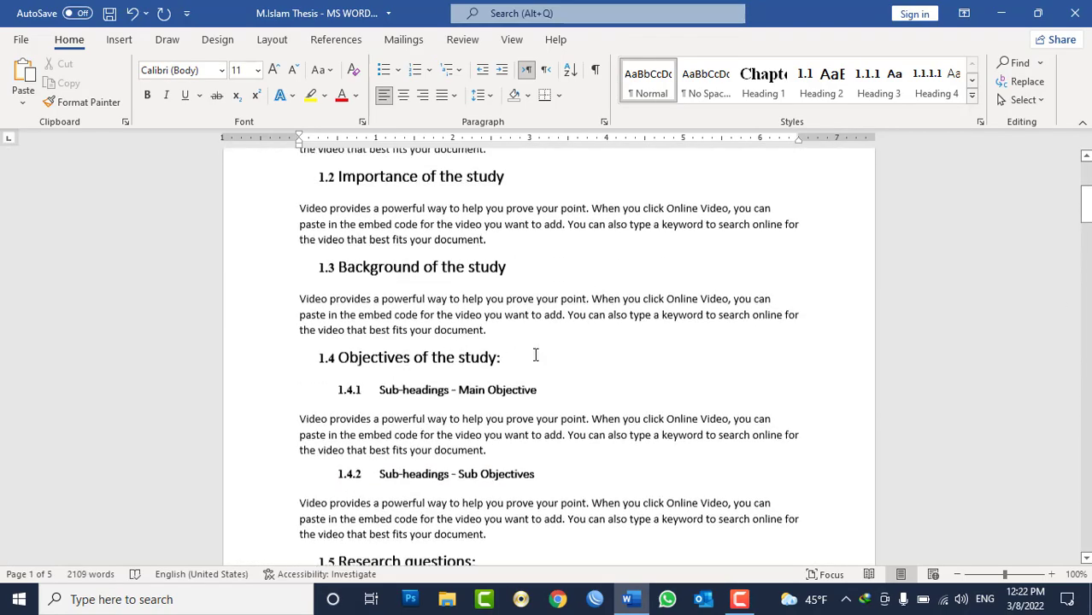
pyautogui.scroll(-8, 534, 354)
pyautogui.scroll(-5, 549, 366)
pyautogui.scroll(-3, 558, 382)
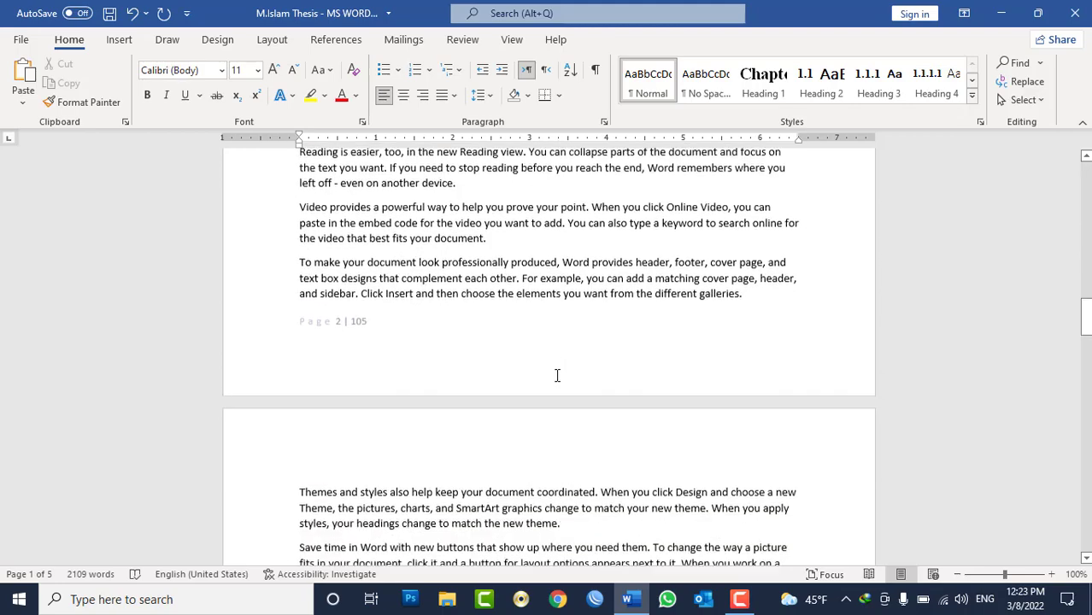
pyautogui.scroll(-2, 558, 376)
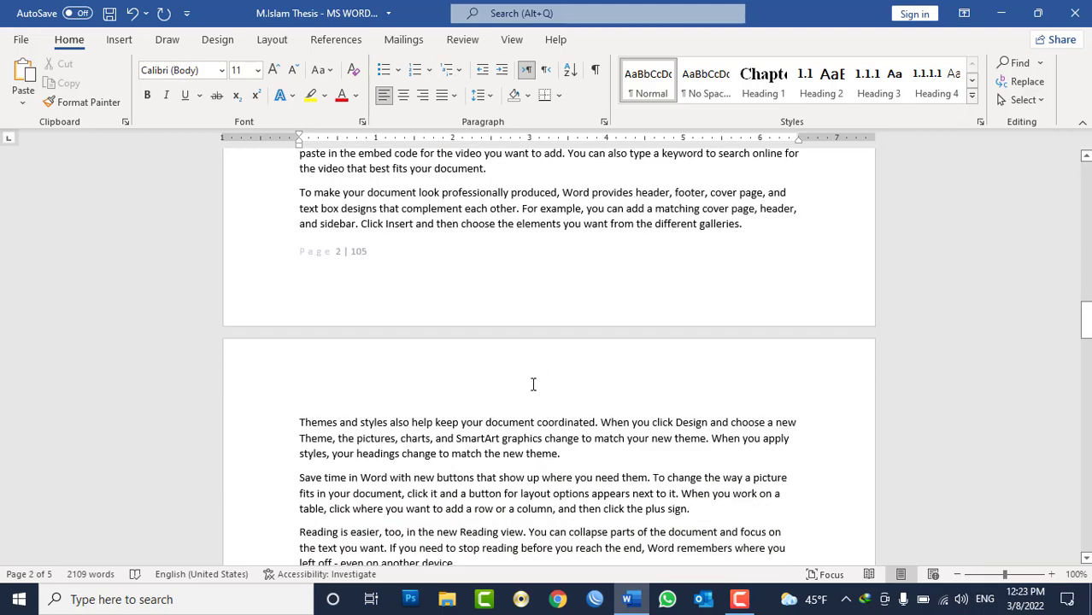
pyautogui.scroll(5, 628, 256)
pyautogui.scroll(5, 627, 256)
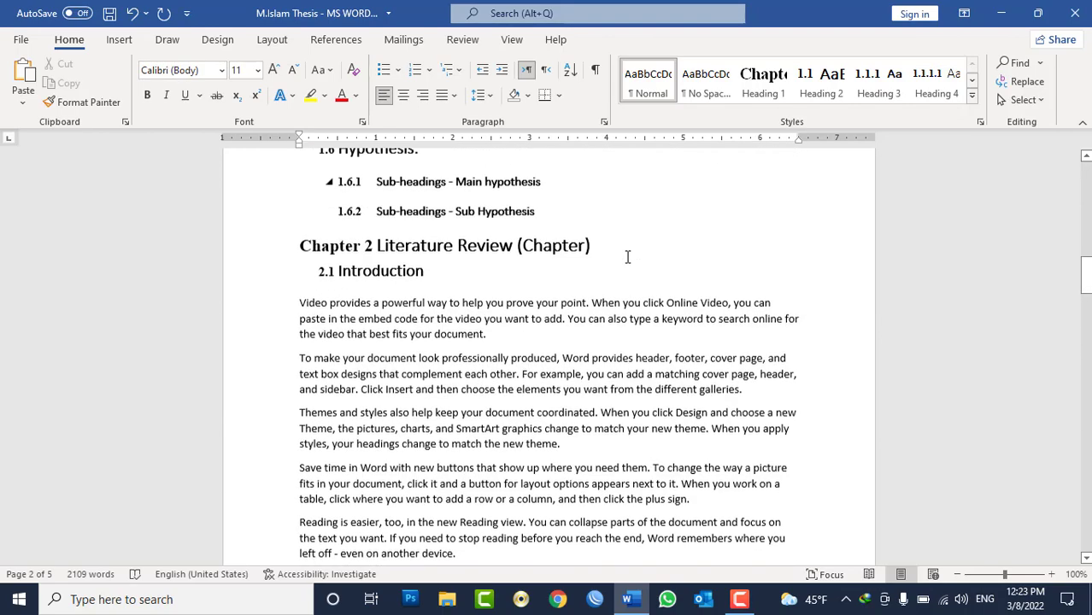
pyautogui.scroll(1, 627, 256)
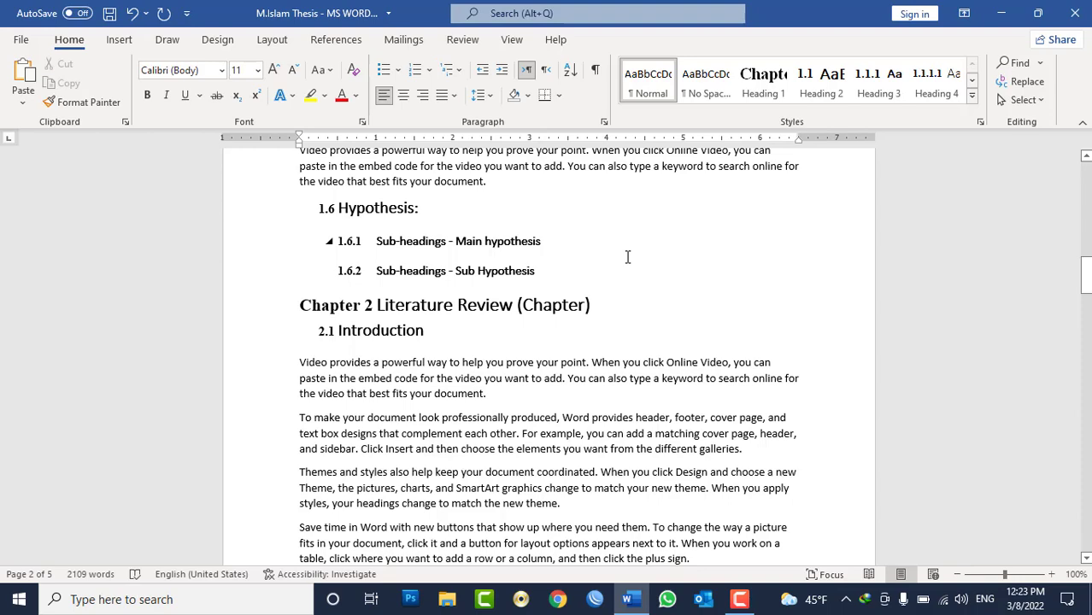
pyautogui.scroll(5, 627, 257)
pyautogui.scroll(5, 628, 257)
pyautogui.scroll(3, 631, 254)
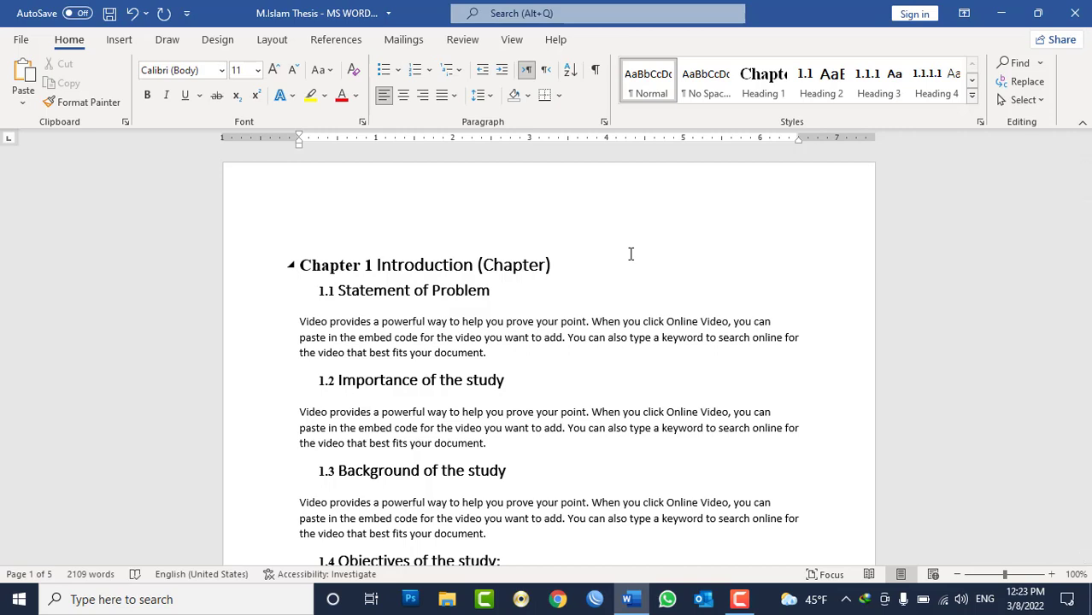
pyautogui.scroll(-2, 631, 253)
pyautogui.scroll(-1, 631, 254)
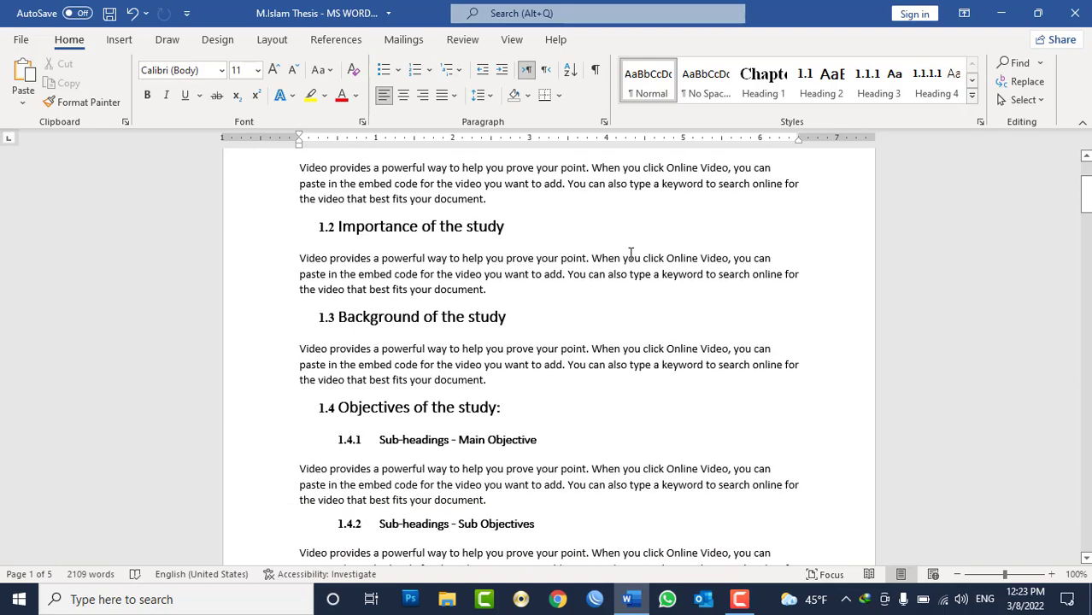
pyautogui.scroll(-4, 631, 254)
pyautogui.scroll(-8, 631, 254)
pyautogui.scroll(-8, 630, 254)
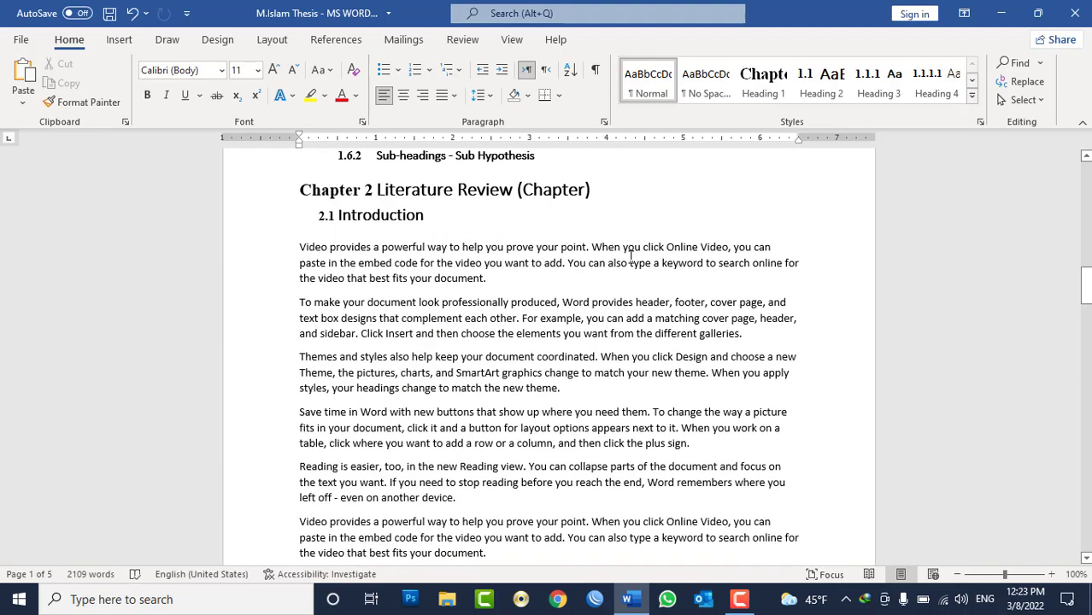
pyautogui.scroll(-3, 631, 258)
pyautogui.scroll(-2, 782, 260)
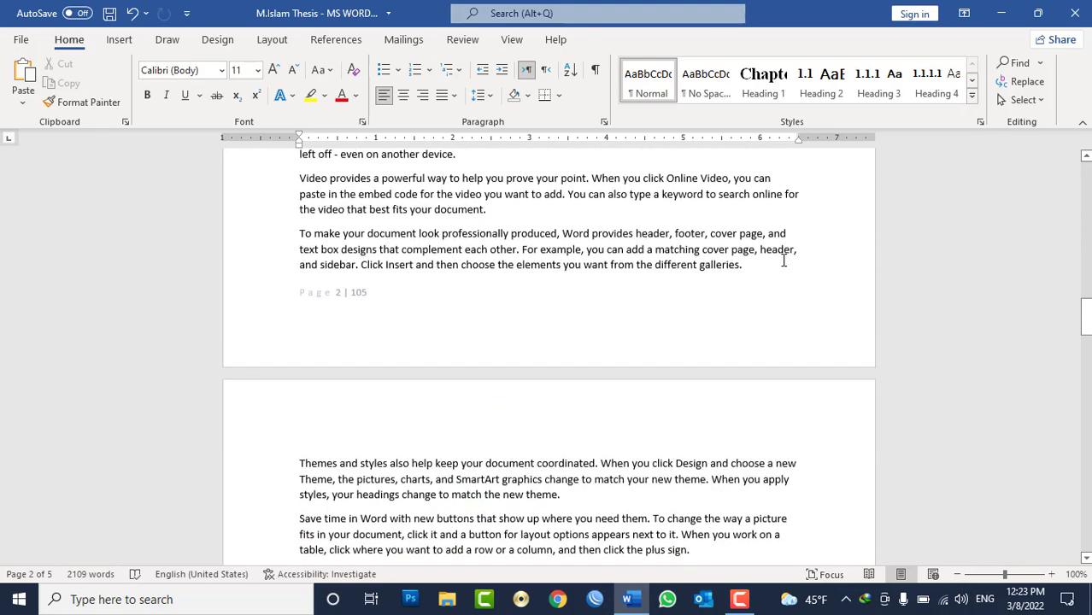
pyautogui.scroll(-2, 782, 260)
pyautogui.scroll(-1, 782, 261)
pyautogui.scroll(-2, 573, 334)
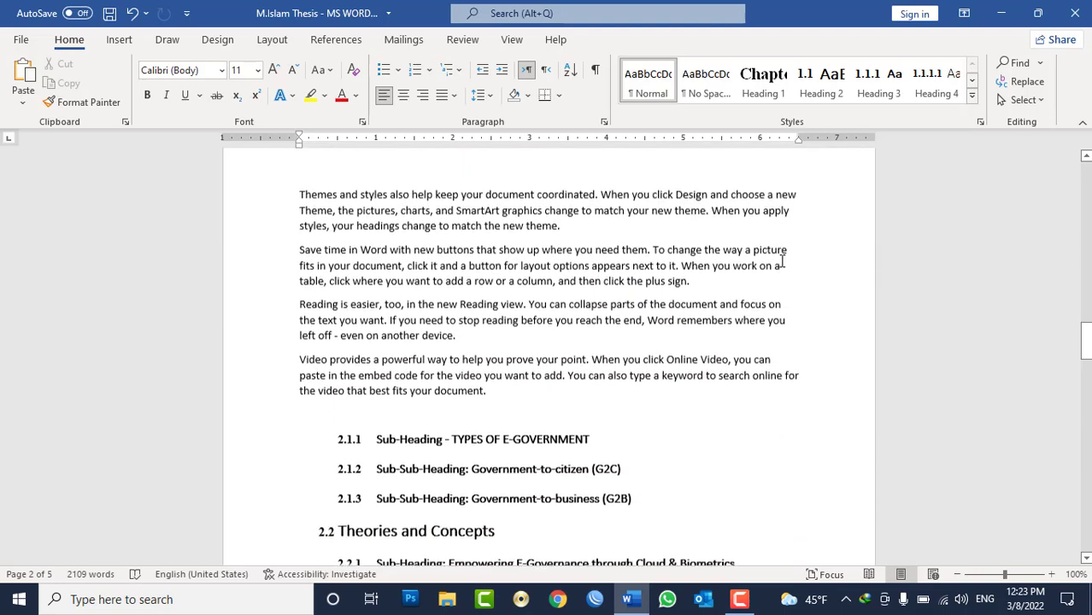
pyautogui.click(297, 182)
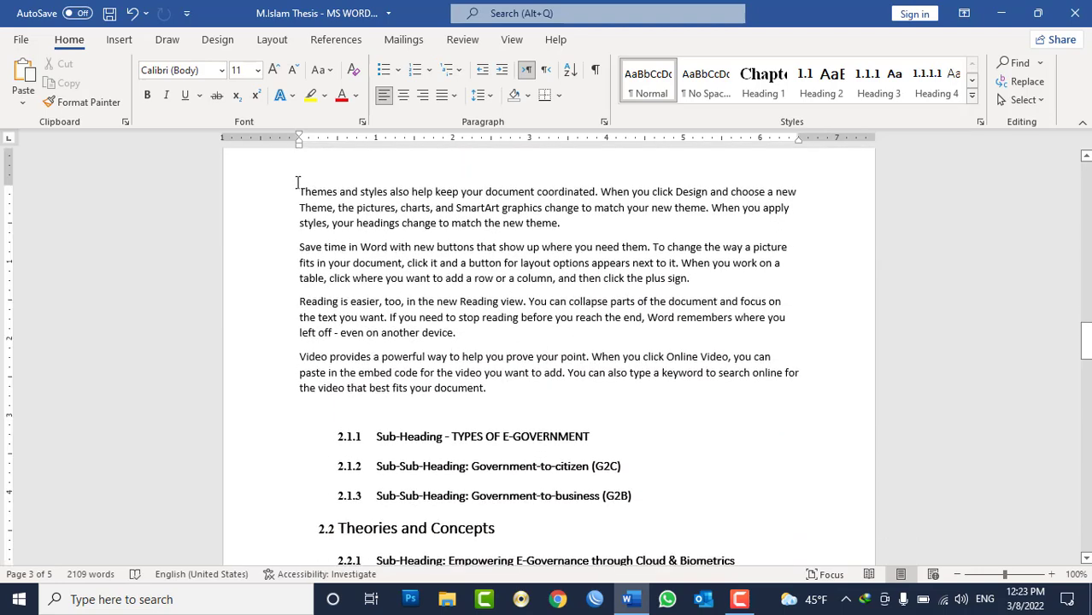
pyautogui.scroll(3, 298, 182)
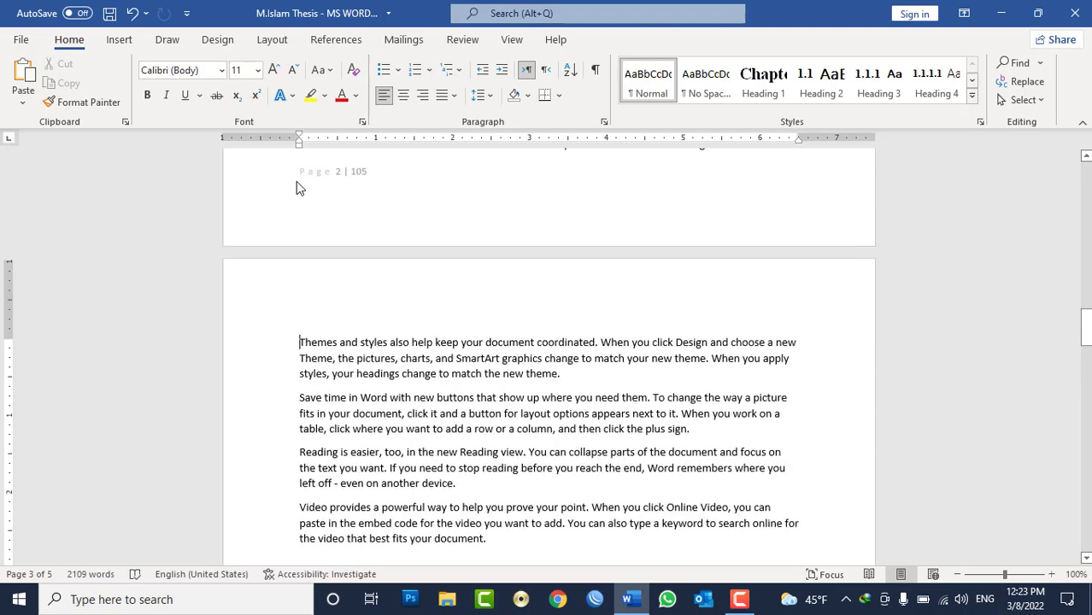
# Show the Layout tab's Breaks list of page and section break types
pyautogui.click(272, 40)
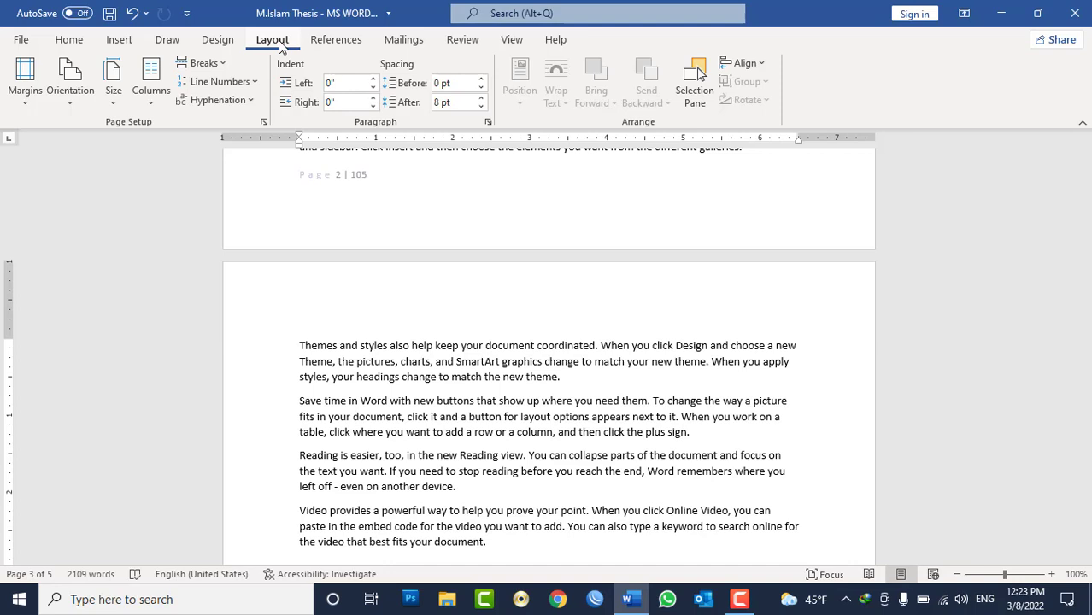
pyautogui.click(205, 63)
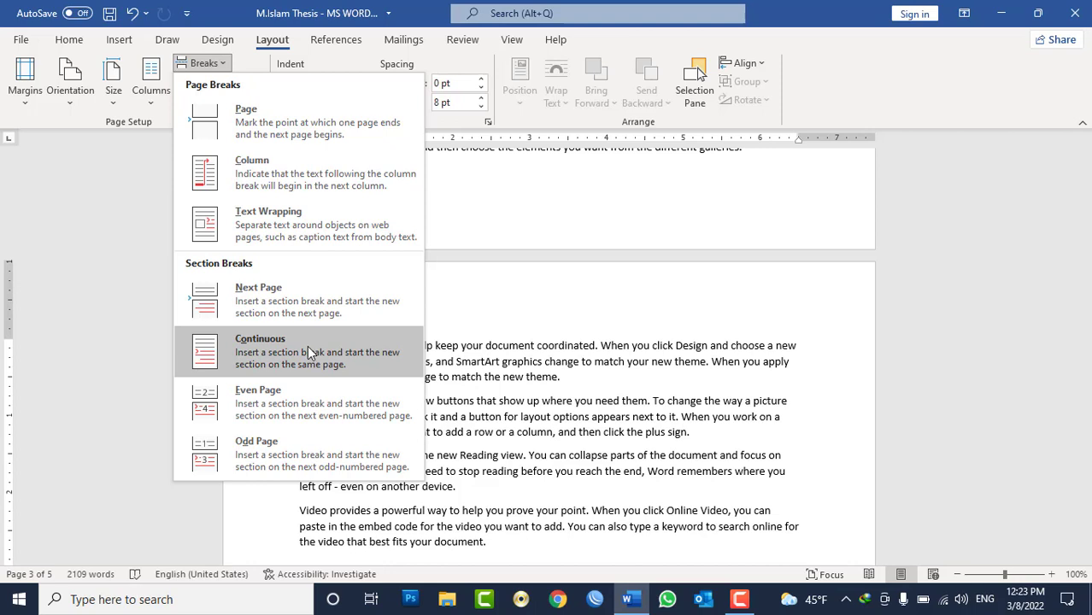
# Add a continuous section break before 'Themes and styles', then place the caret in the Chapter 1 heading
pyautogui.click(312, 353)
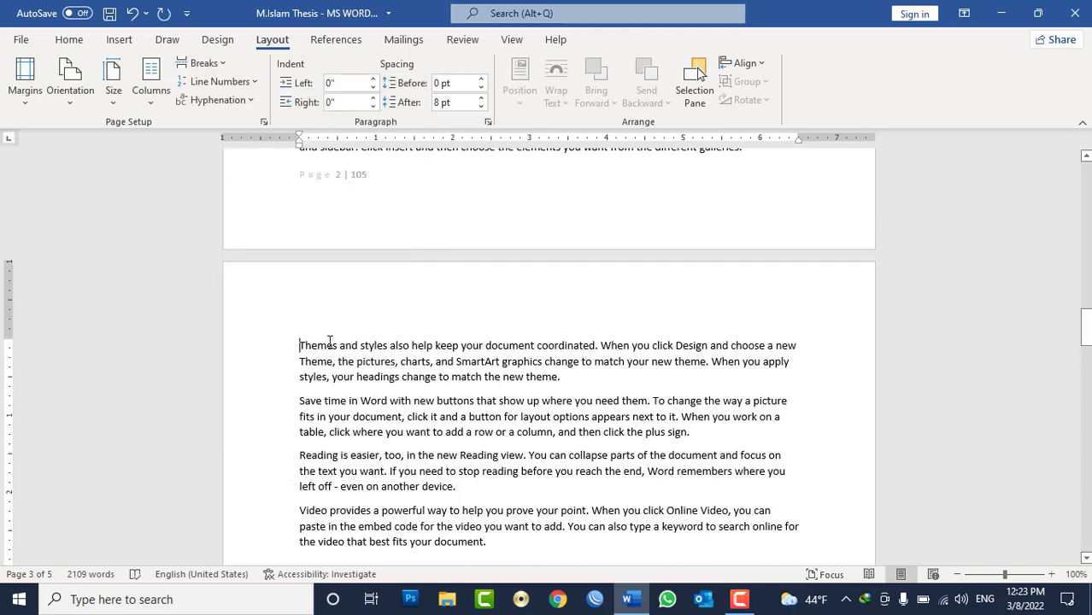
pyautogui.scroll(5, 408, 309)
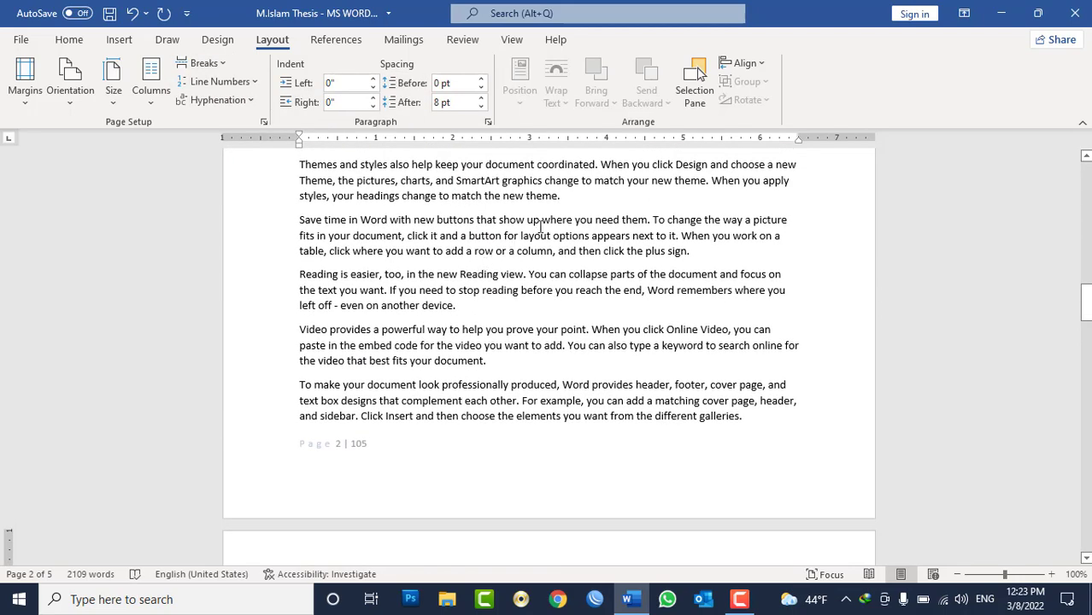
pyautogui.moveTo(1085, 303); pyautogui.dragTo(1086, 179)
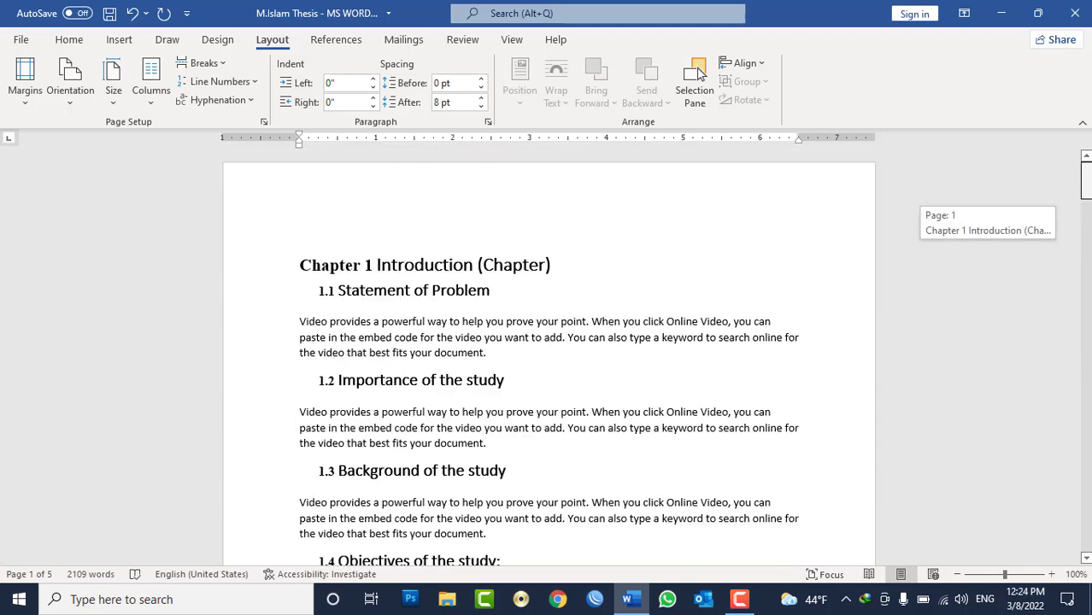
pyautogui.click(709, 266)
pyautogui.click(69, 39)
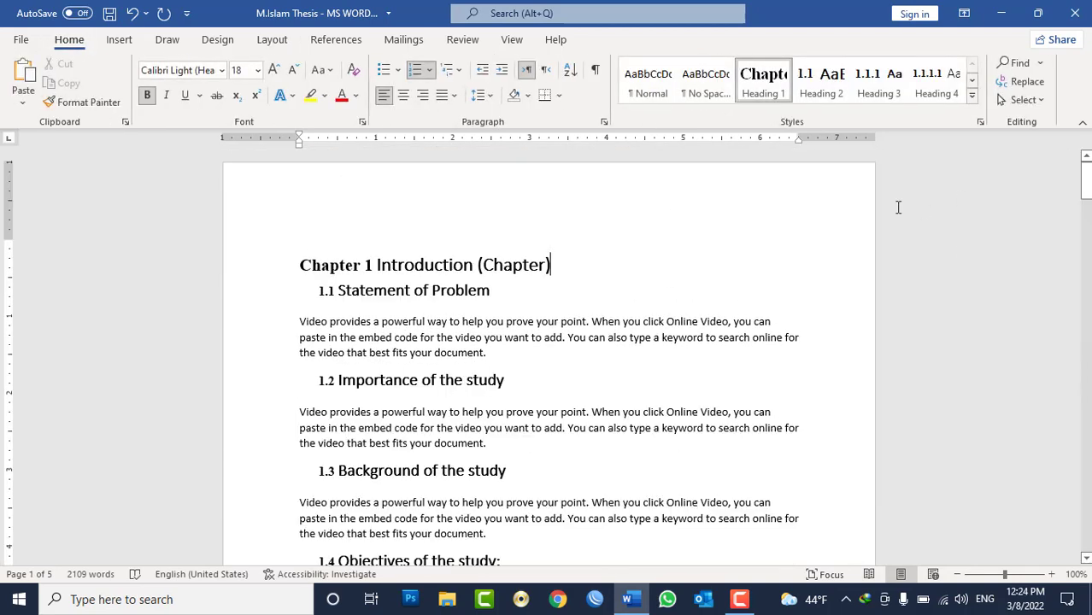
pyautogui.click(1040, 63)
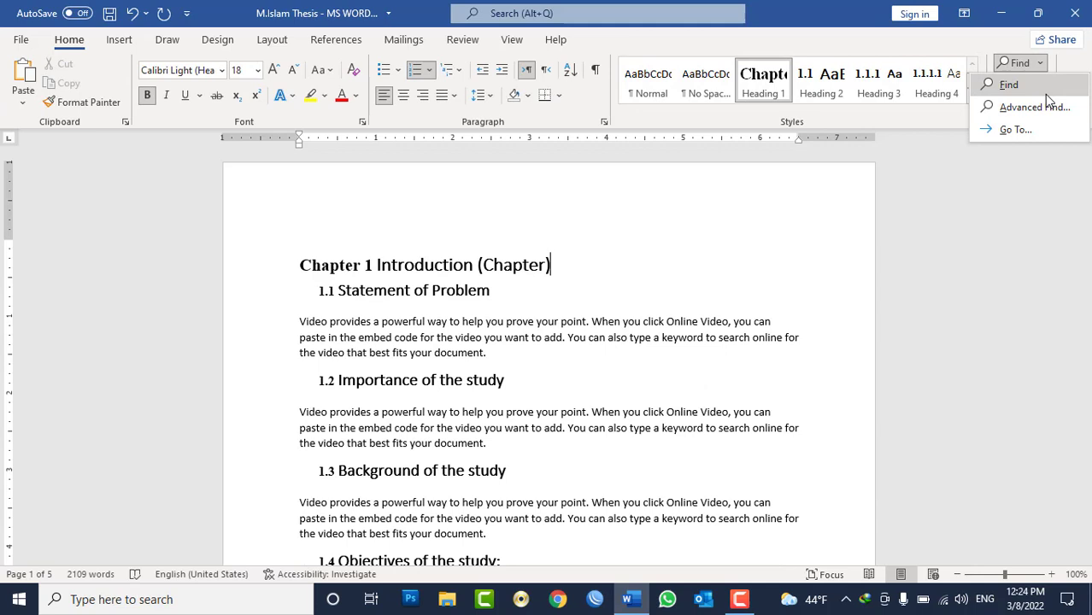
pyautogui.click(1015, 129)
pyautogui.click(382, 133)
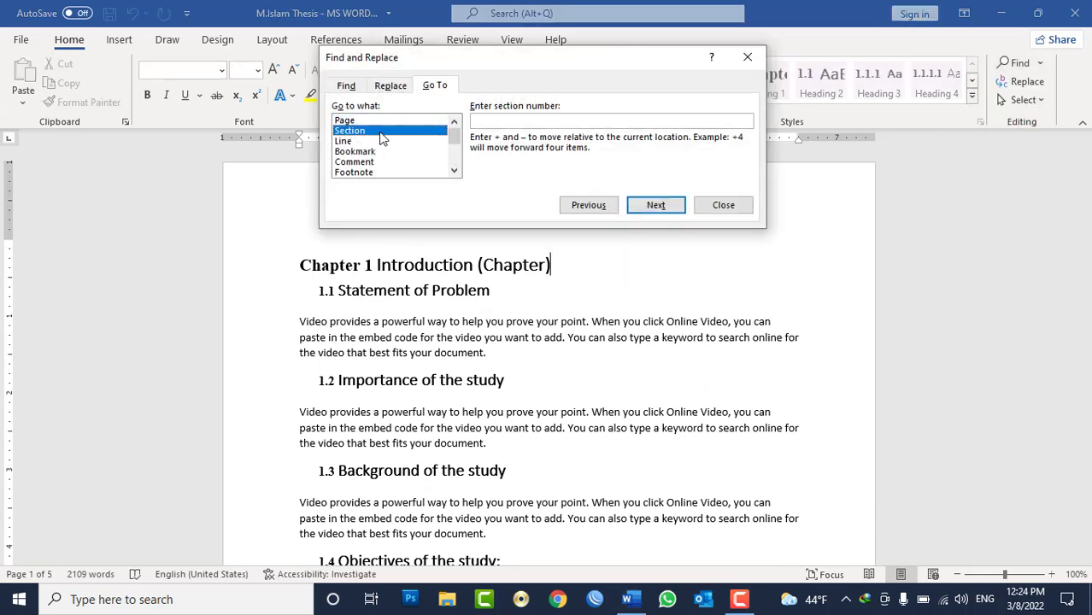
pyautogui.click(499, 122)
pyautogui.write('2')
pyautogui.click(674, 209)
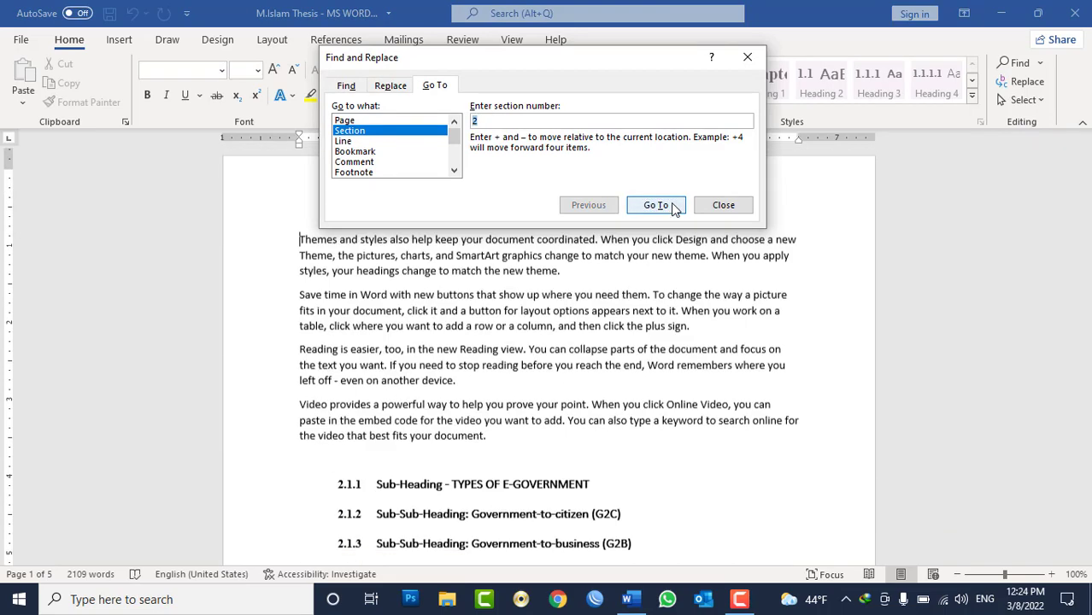
pyautogui.click(723, 205)
pyautogui.scroll(2, 346, 183)
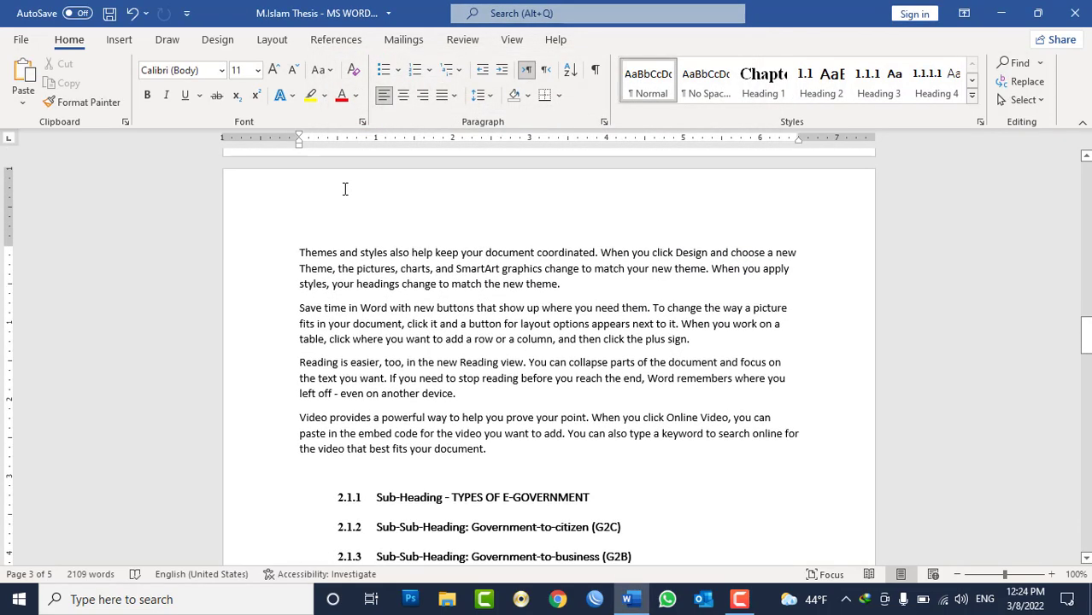
pyautogui.click(1041, 63)
pyautogui.click(1026, 107)
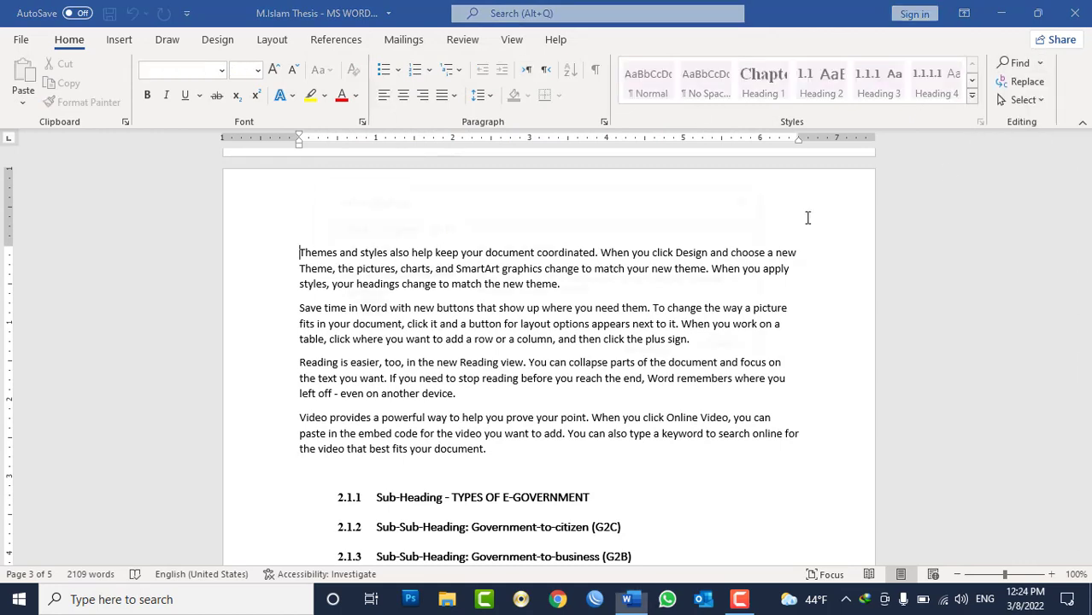
pyautogui.click(661, 350)
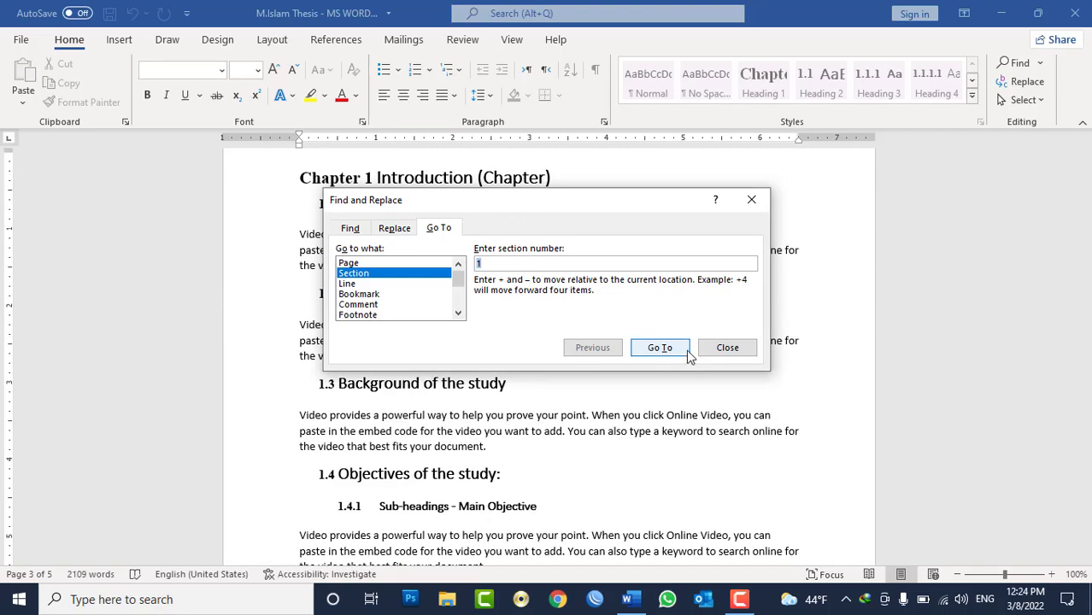
pyautogui.click(727, 348)
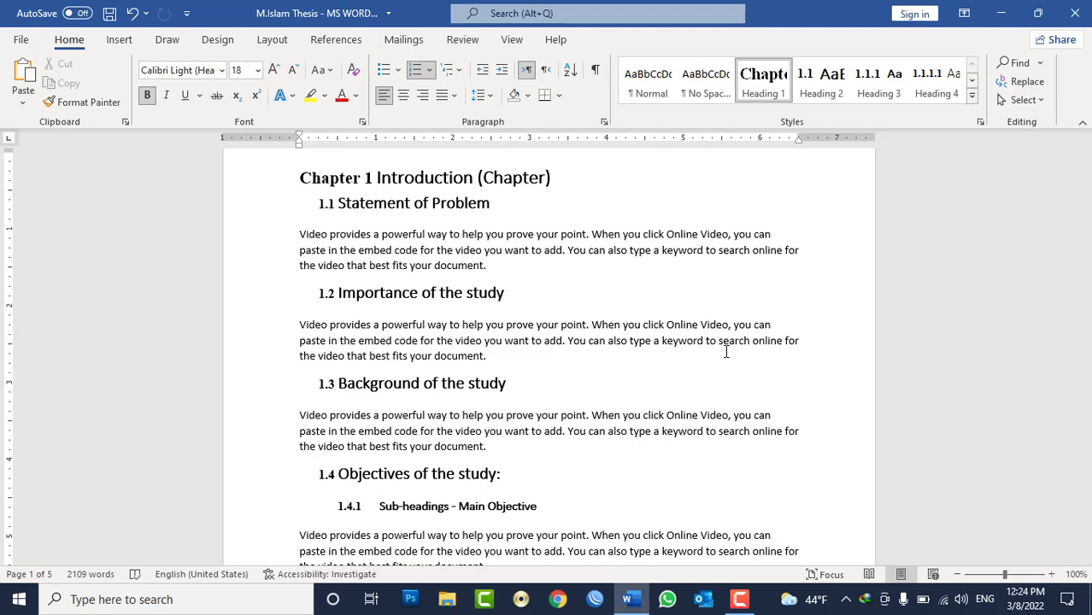
# Delete the Chapter 1 heading number, then undo to restore it
pyautogui.scroll(2, 500, 320)
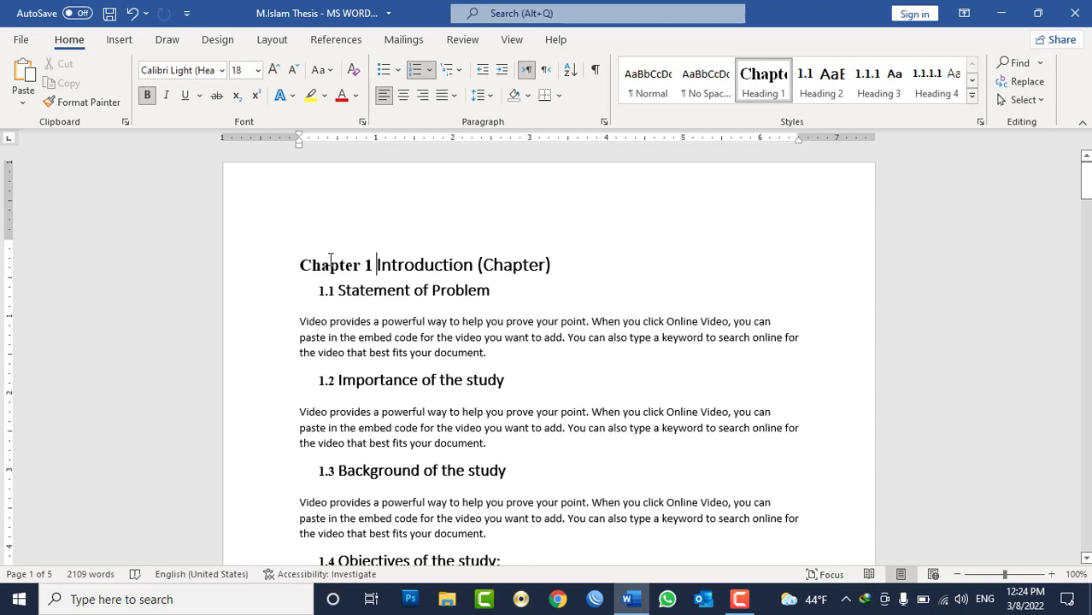
pyautogui.click(306, 265)
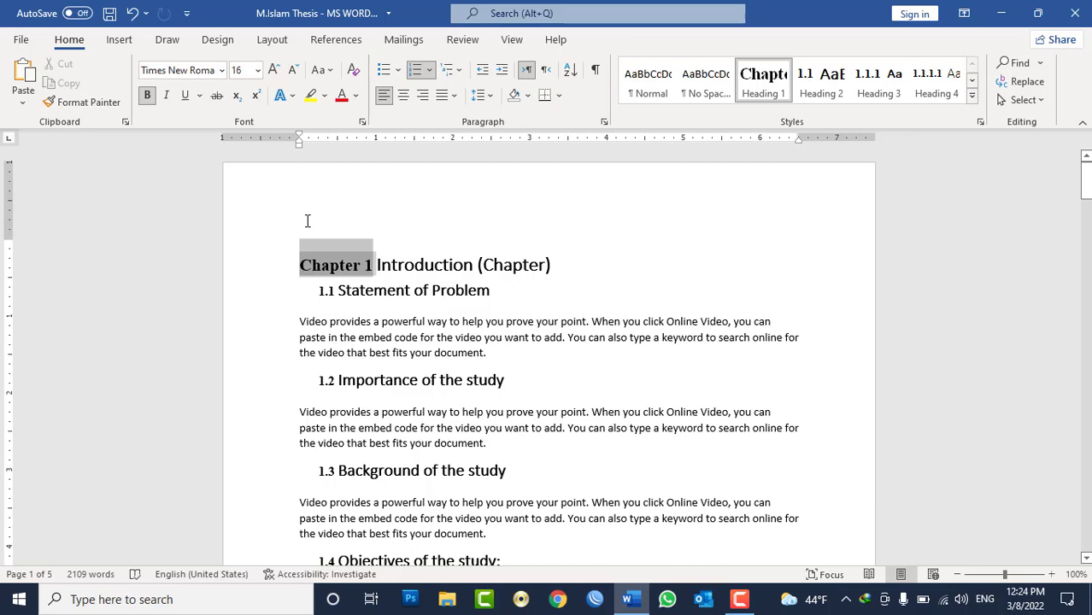
pyautogui.press('BackSpace')
pyautogui.hotkey('ctrl', 'z')
pyautogui.click(601, 285)
# Open page 1's footer and delete its 'Page 1 | 105' text
pyautogui.scroll(-10, 628, 399)
pyautogui.scroll(-4, 630, 400)
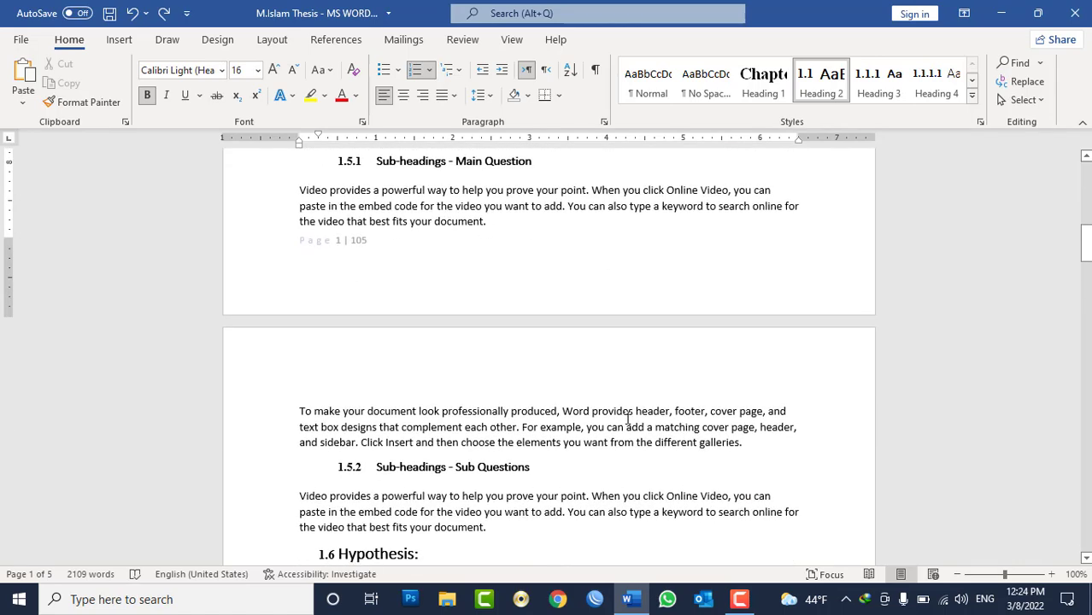
pyautogui.doubleClick(347, 243)
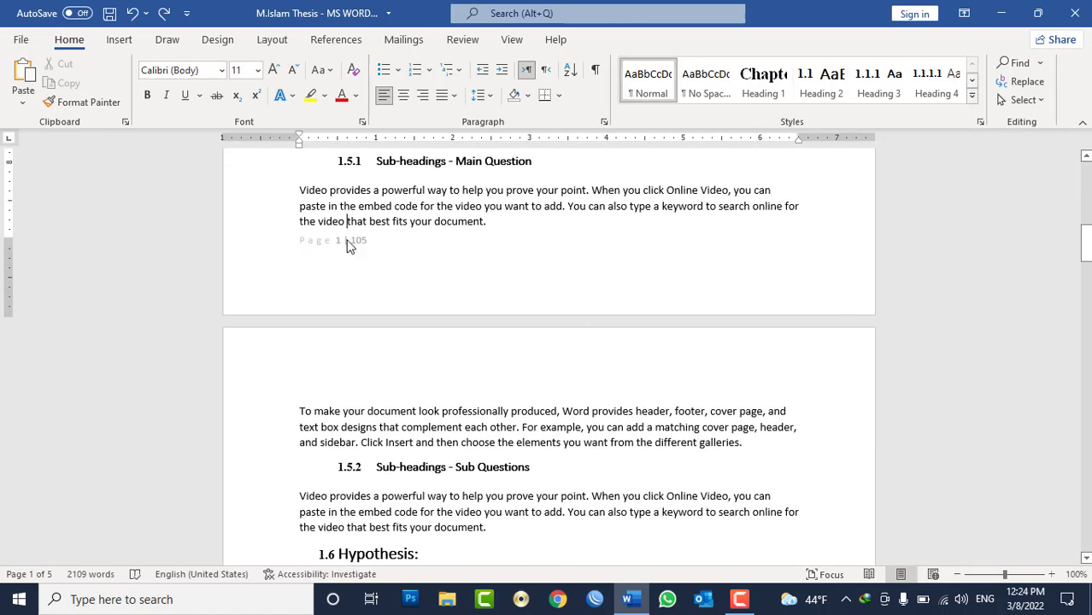
pyautogui.tripleClick(346, 248)
pyautogui.press('Delete')
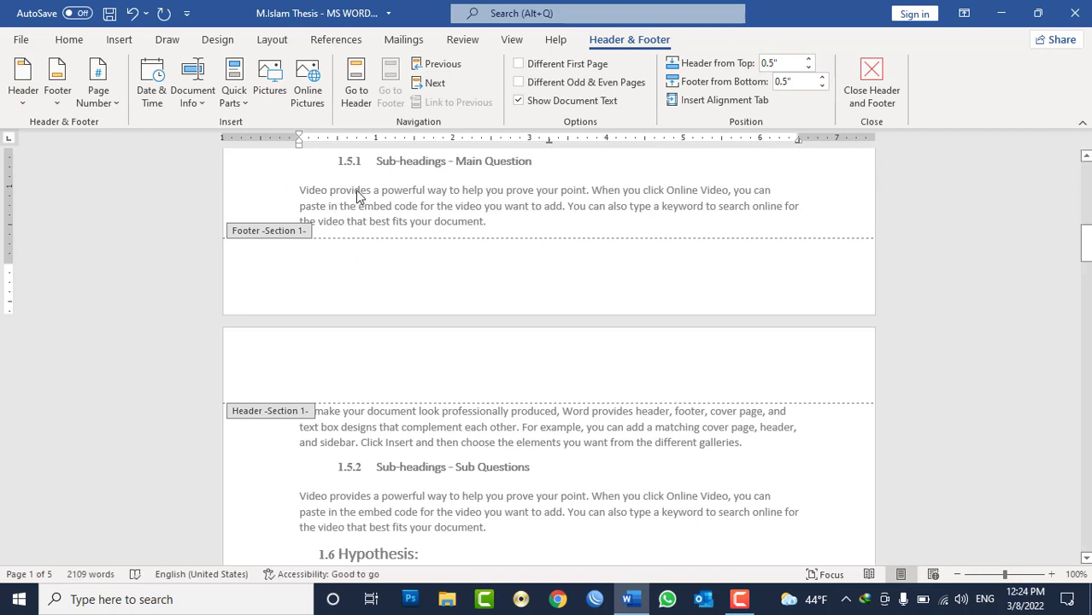
# Insert a centred Plain Number 2 page number at the bottom of the pages
pyautogui.click(109, 103)
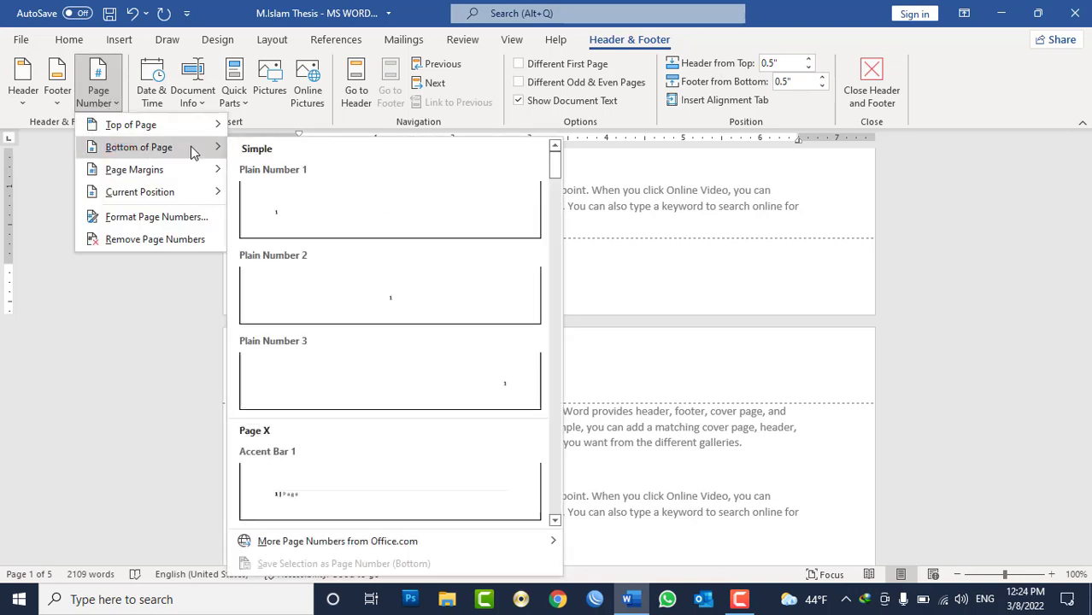
pyautogui.moveTo(139, 147)
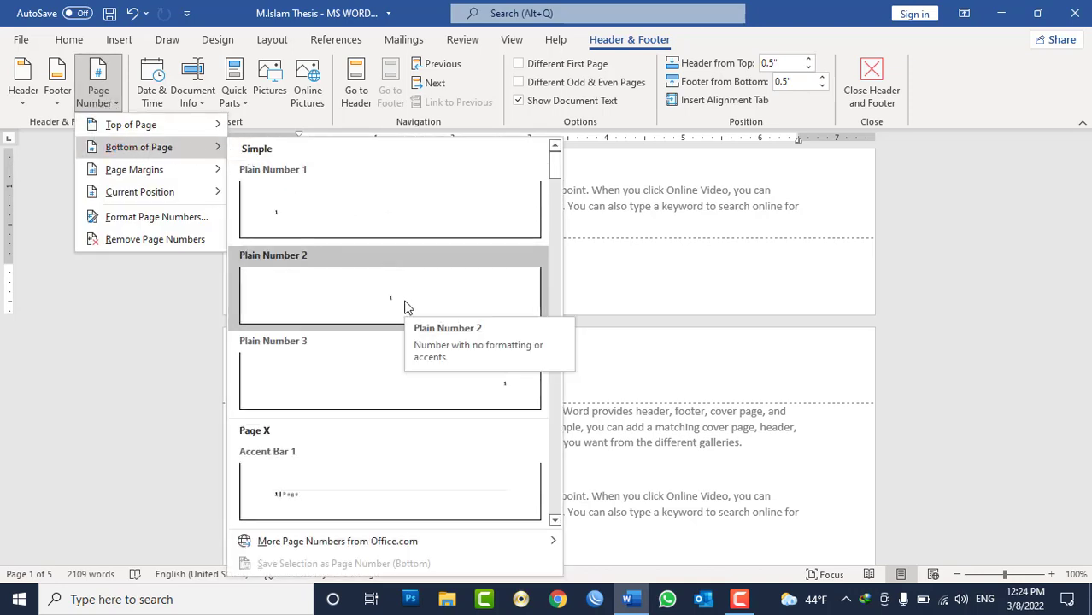
pyautogui.scroll(-3, 405, 351)
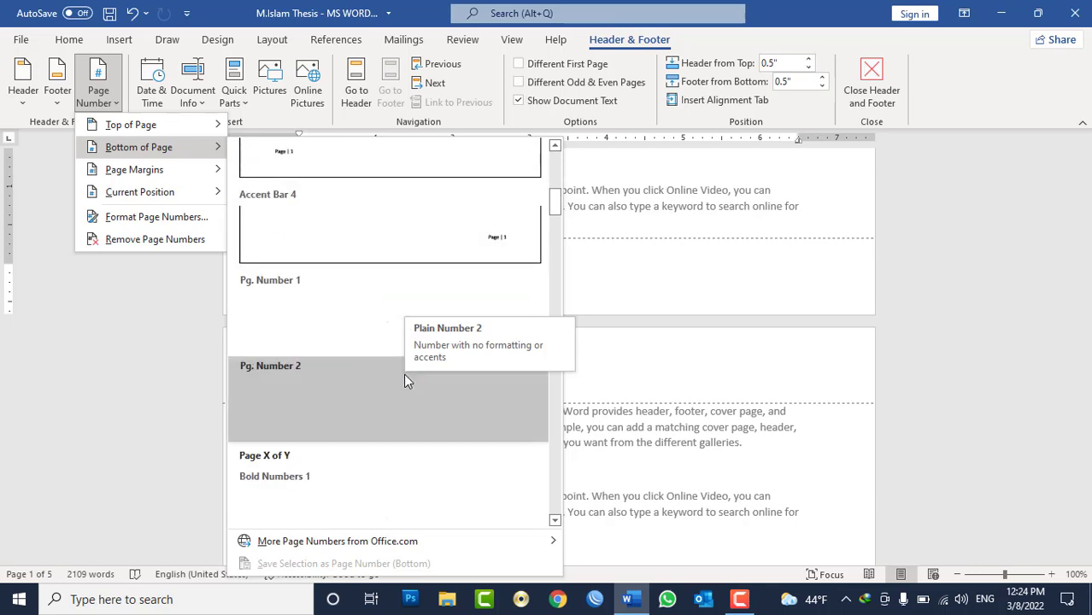
pyautogui.scroll(3, 400, 358)
pyautogui.click(411, 308)
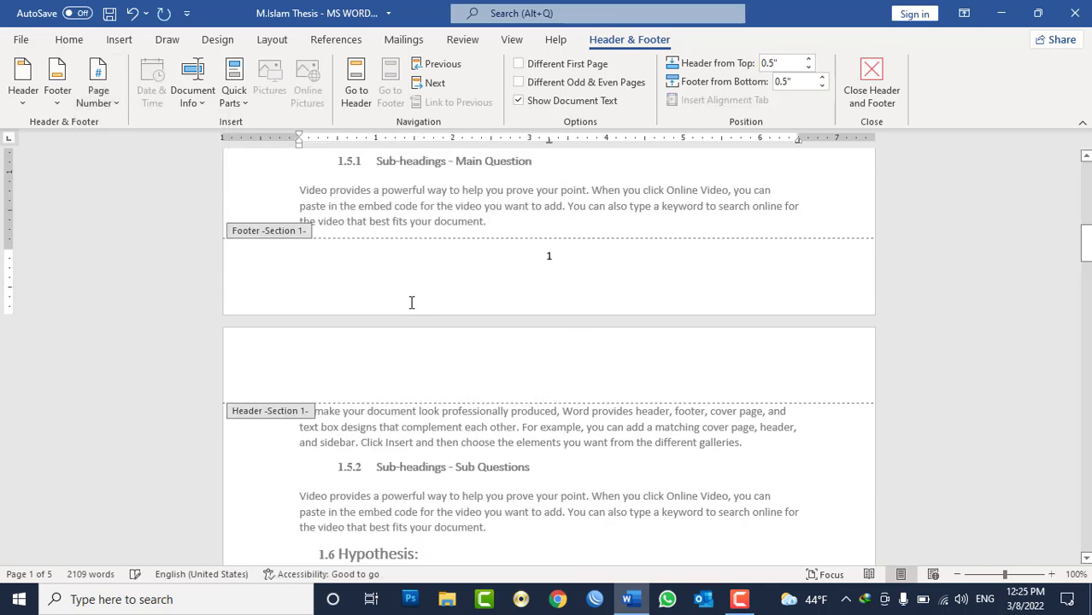
# Check the footer numbers on pages 2 and 3, selecting page 3's number 3
pyautogui.scroll(-5, 564, 267)
pyautogui.scroll(-5, 571, 275)
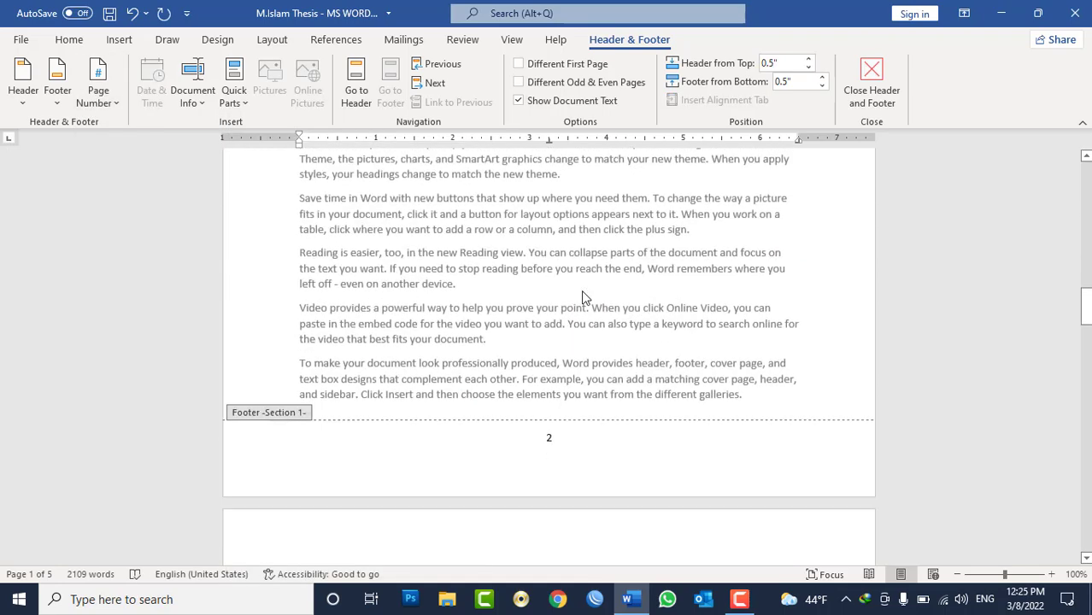
pyautogui.scroll(-5, 577, 286)
pyautogui.scroll(-5, 587, 297)
pyautogui.scroll(-3, 586, 296)
pyautogui.scroll(-2, 585, 308)
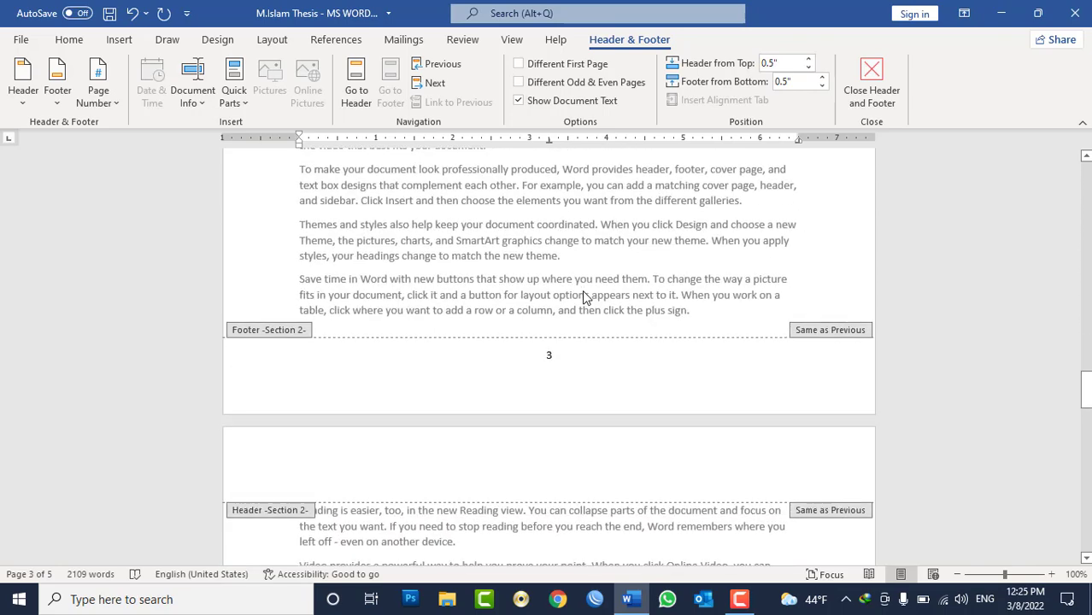
pyautogui.click(557, 369)
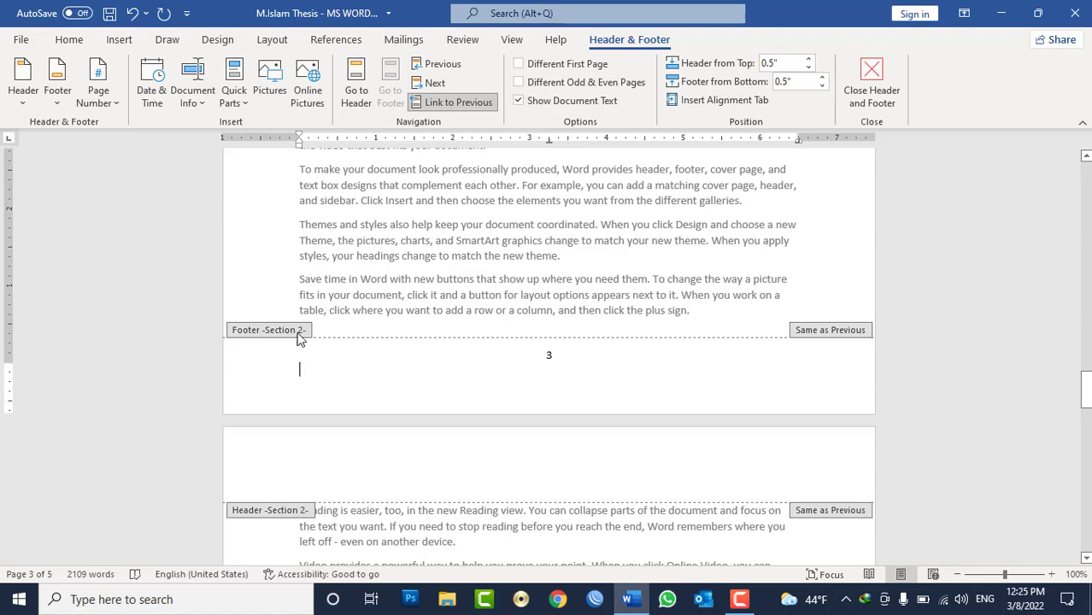
pyautogui.scroll(5, 299, 338)
pyautogui.scroll(8, 410, 256)
pyautogui.click(413, 226)
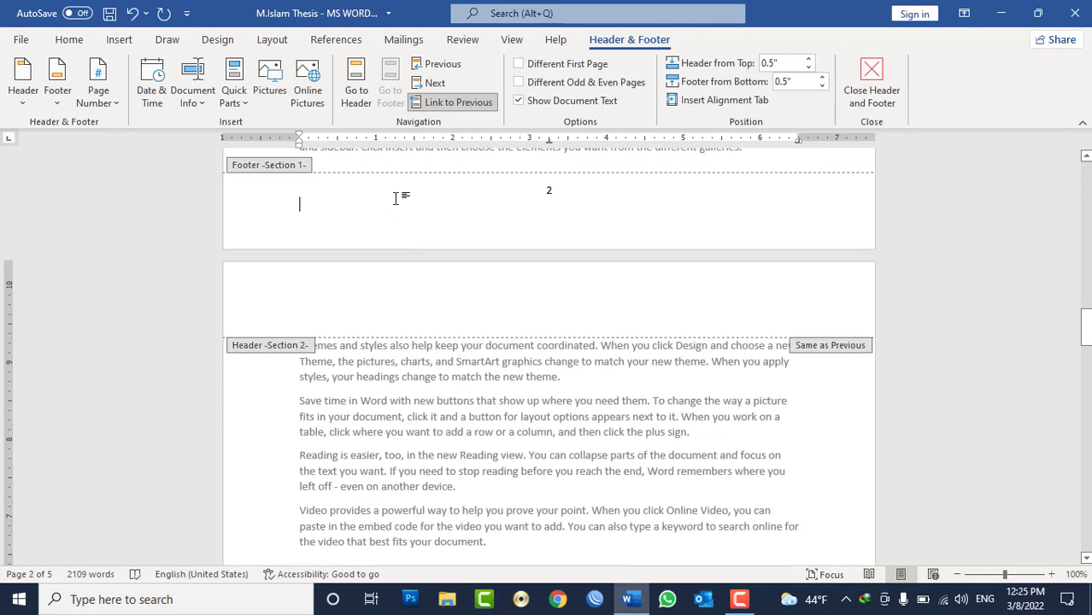
pyautogui.scroll(-3, 457, 205)
pyautogui.scroll(-6, 461, 208)
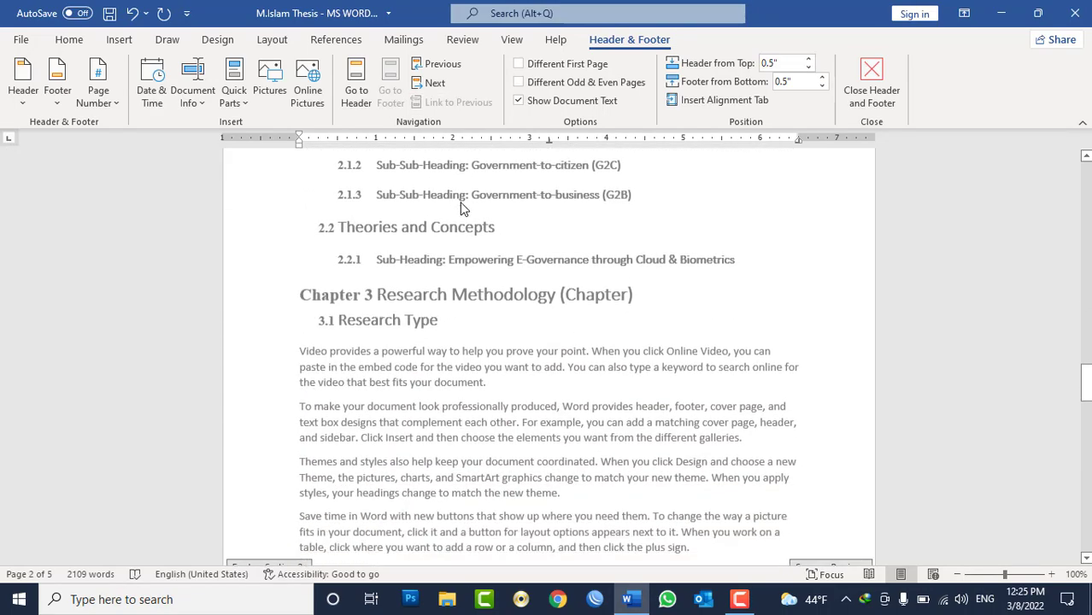
pyautogui.scroll(-5, 461, 208)
pyautogui.scroll(-5, 476, 210)
pyautogui.click(548, 238)
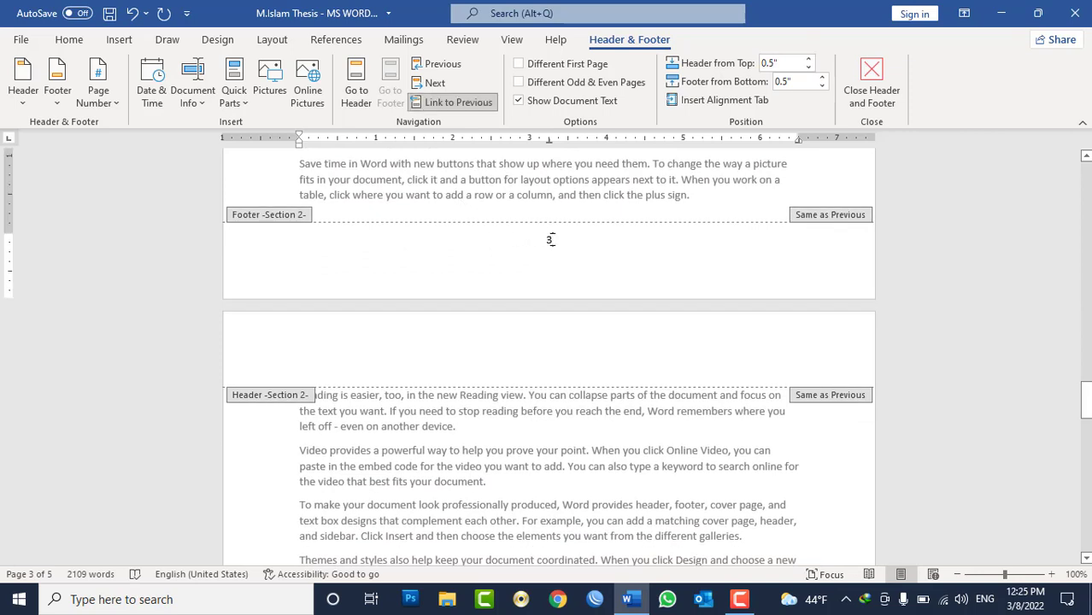
pyautogui.doubleClick(550, 239)
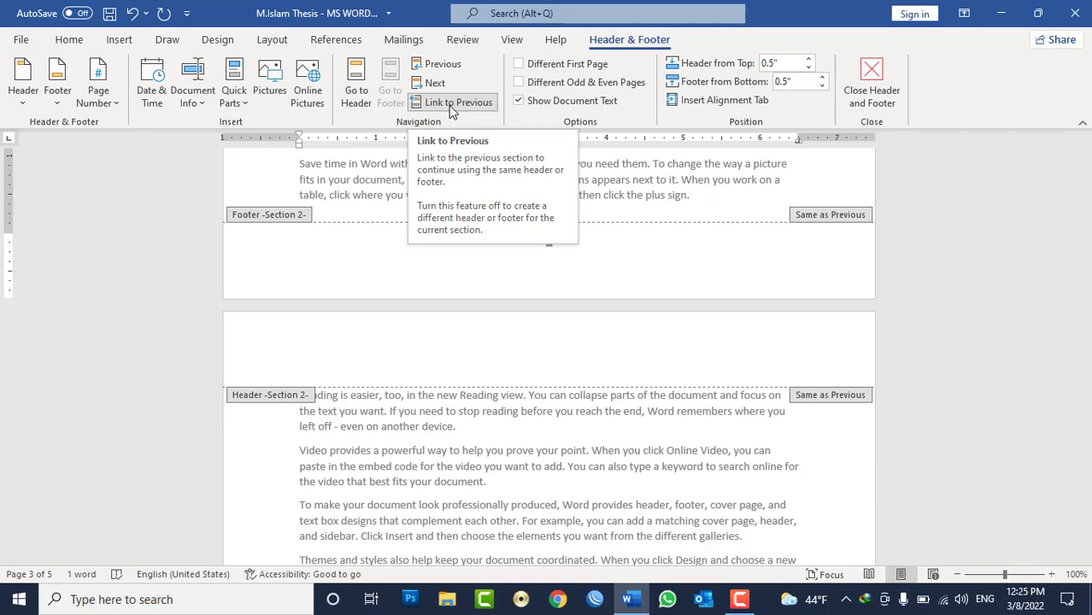
# Unlink Section 2's footer from the previous section and delete its page number 3
pyautogui.click(449, 105)
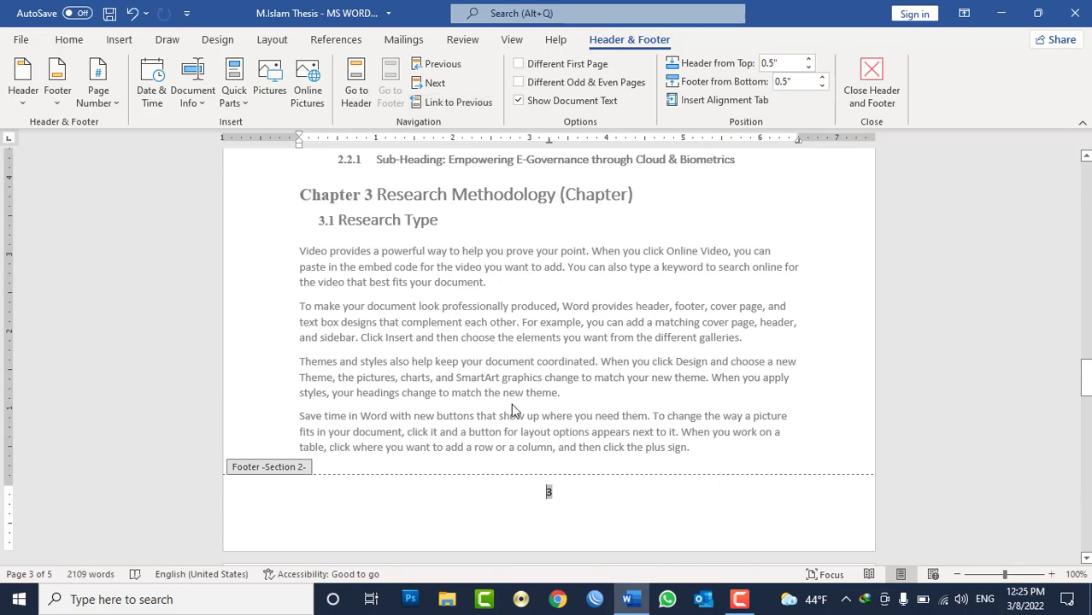
pyautogui.doubleClick(550, 493)
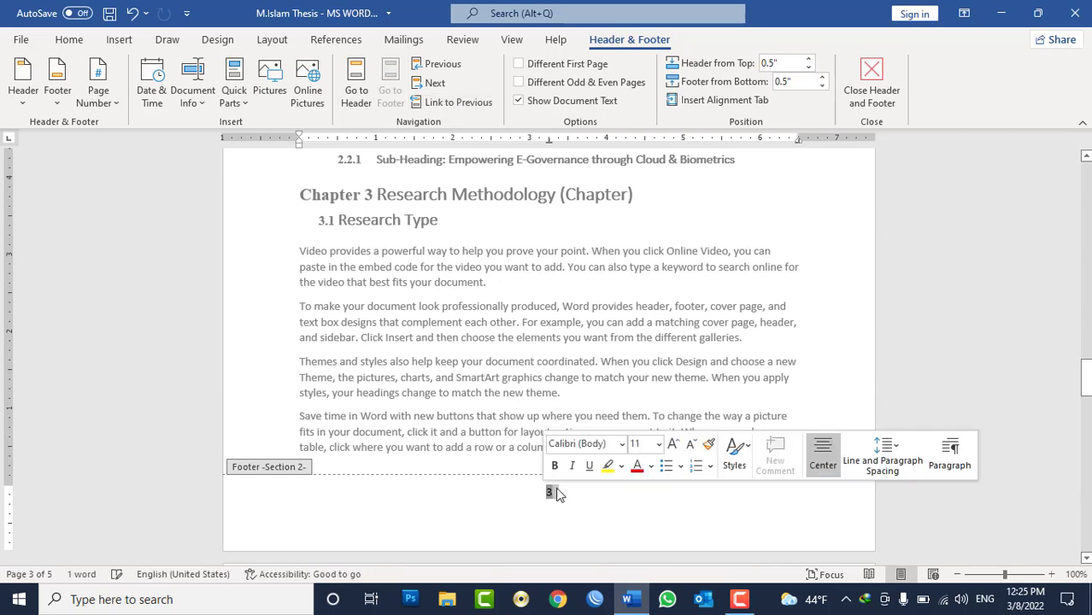
pyautogui.press('Delete')
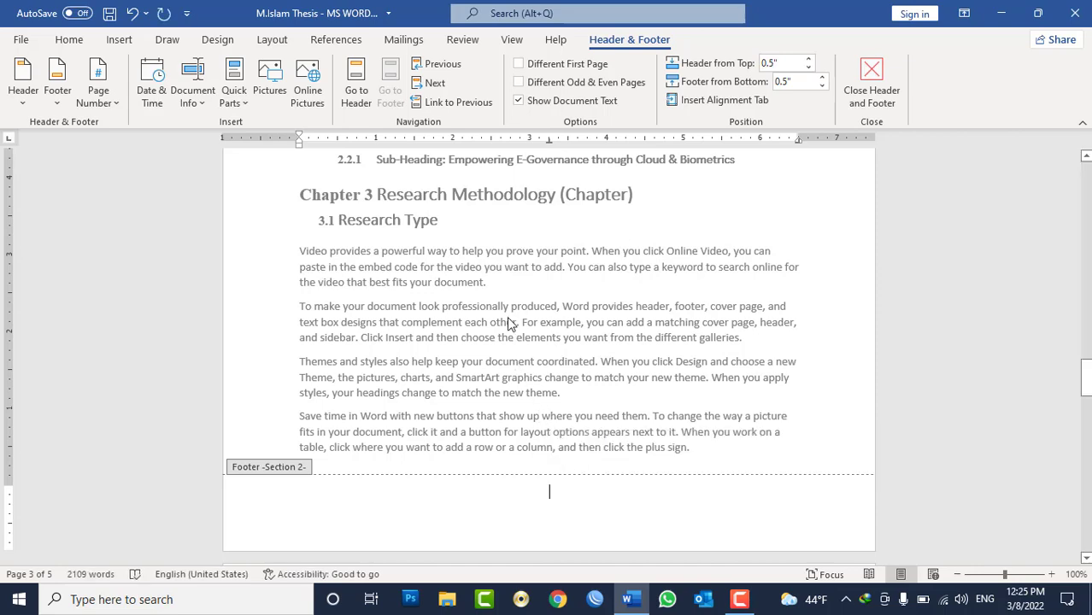
# Select the page number 2 in page 2's Section 1 footer
pyautogui.scroll(5, 611, 257)
pyautogui.scroll(10, 611, 257)
pyautogui.scroll(2, 611, 257)
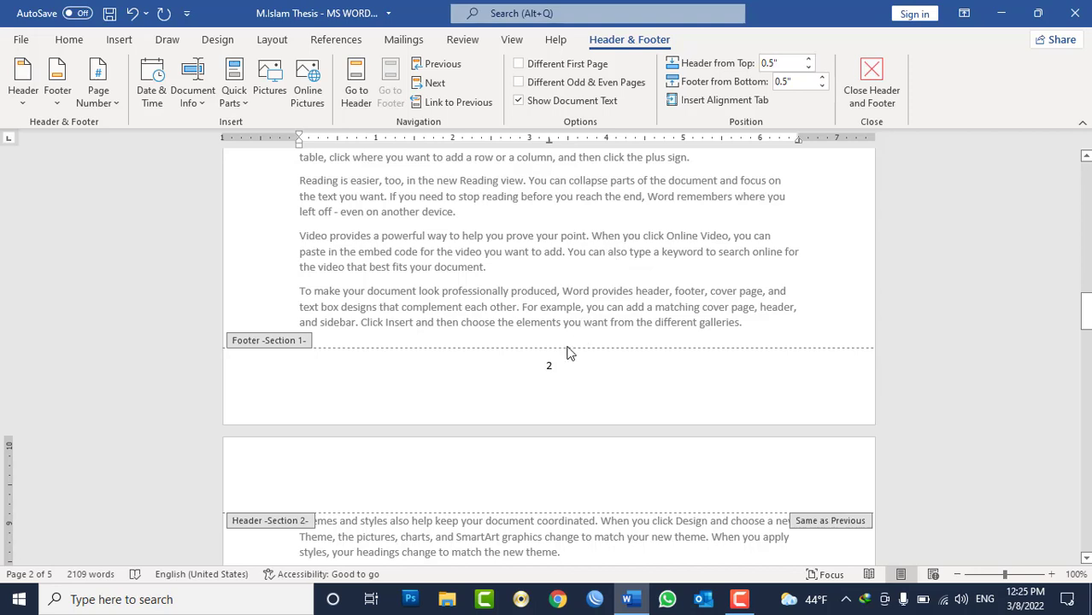
pyautogui.doubleClick(550, 366)
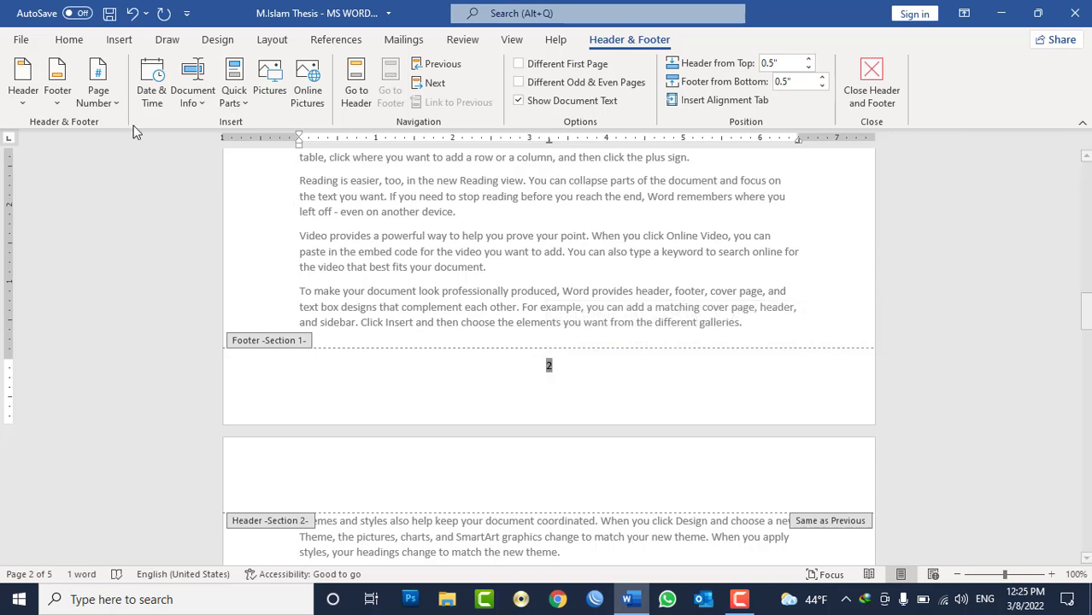
# Review and confirm the number format in Format Page Numbers for Section 1
pyautogui.click(119, 105)
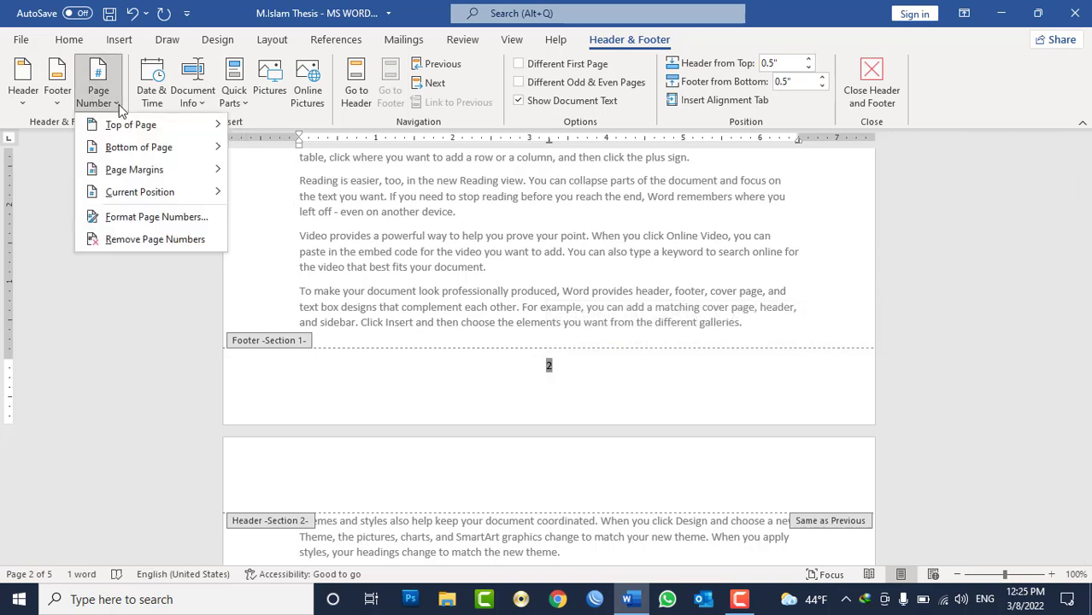
pyautogui.click(120, 215)
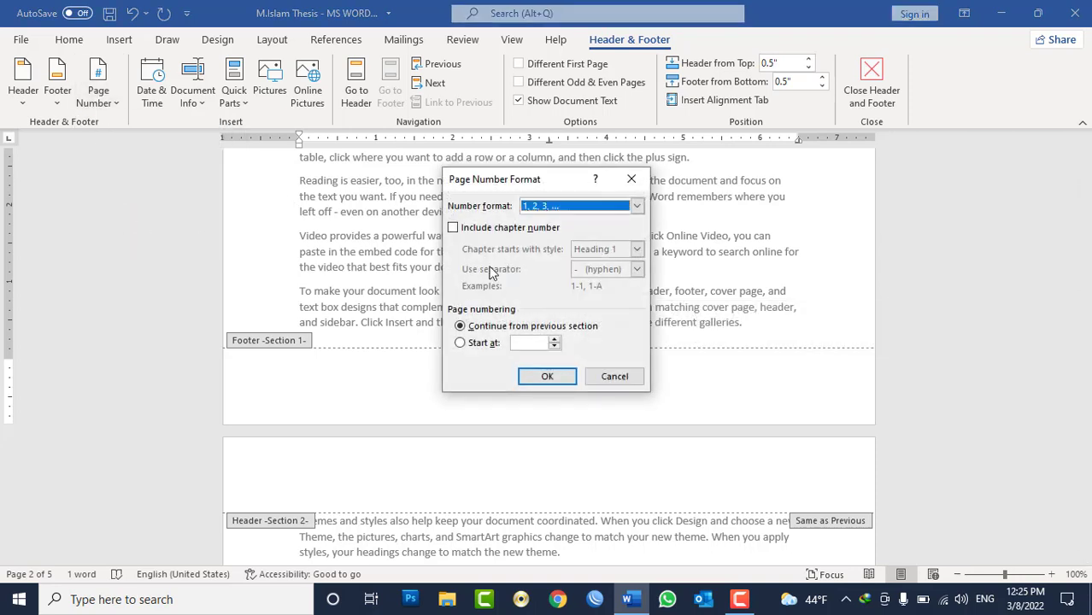
pyautogui.click(637, 206)
pyautogui.scroll(-3, 553, 248)
pyautogui.click(553, 251)
pyautogui.click(547, 376)
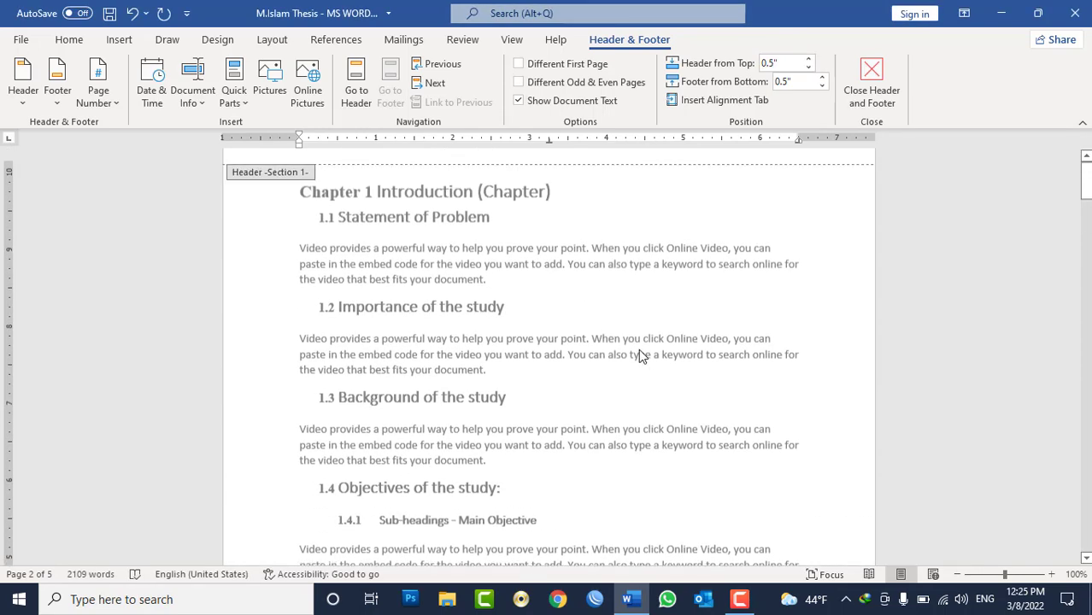
# Insert a centred Plain Number 2 page number in the Section 2 footer
pyautogui.scroll(-4, 638, 354)
pyautogui.scroll(-7, 639, 355)
pyautogui.scroll(-3, 641, 355)
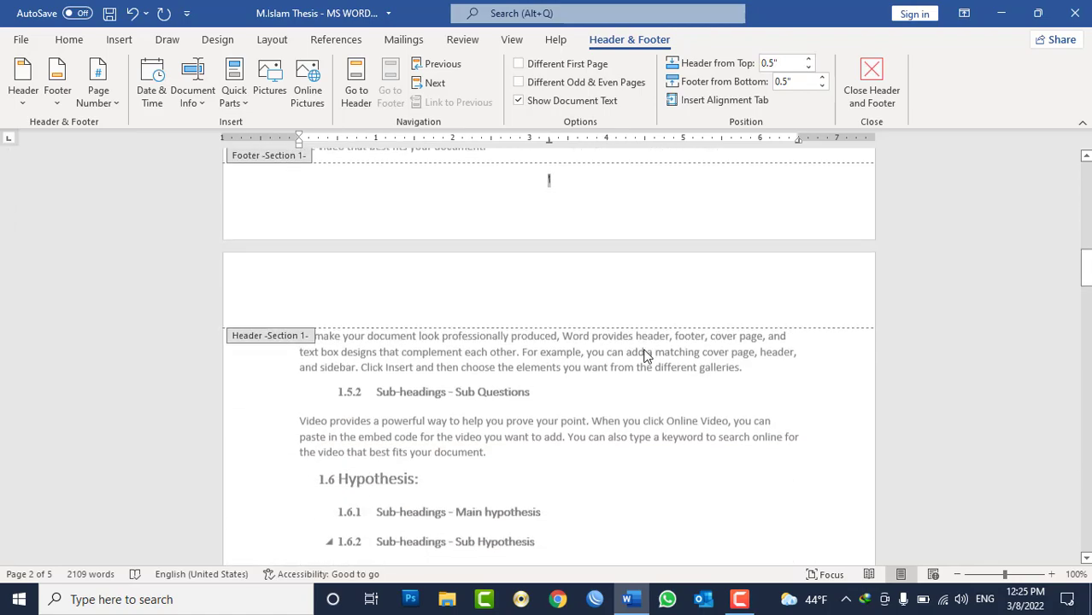
pyautogui.scroll(-8, 646, 355)
pyautogui.scroll(-4, 643, 342)
pyautogui.scroll(-4, 646, 327)
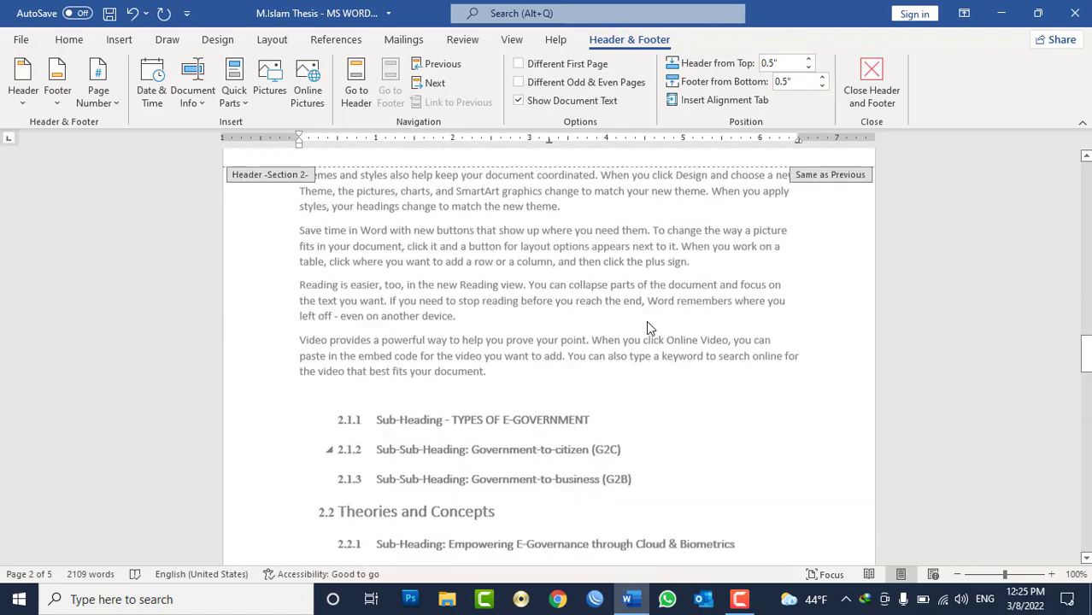
pyautogui.scroll(-5, 646, 327)
pyautogui.scroll(-3, 646, 328)
pyautogui.scroll(-1, 646, 328)
pyautogui.click(559, 370)
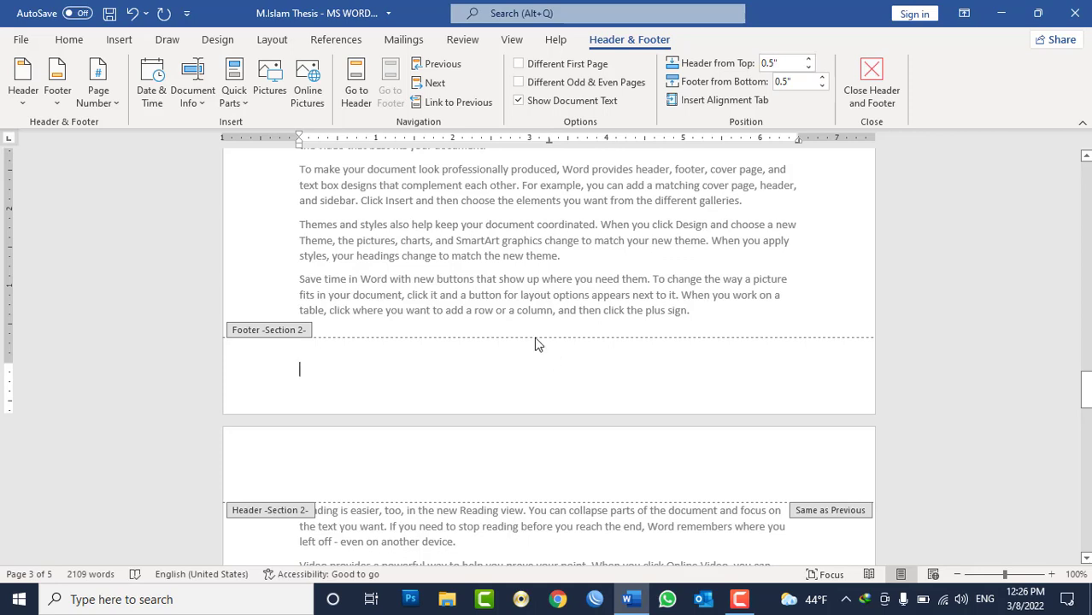
pyautogui.click(104, 104)
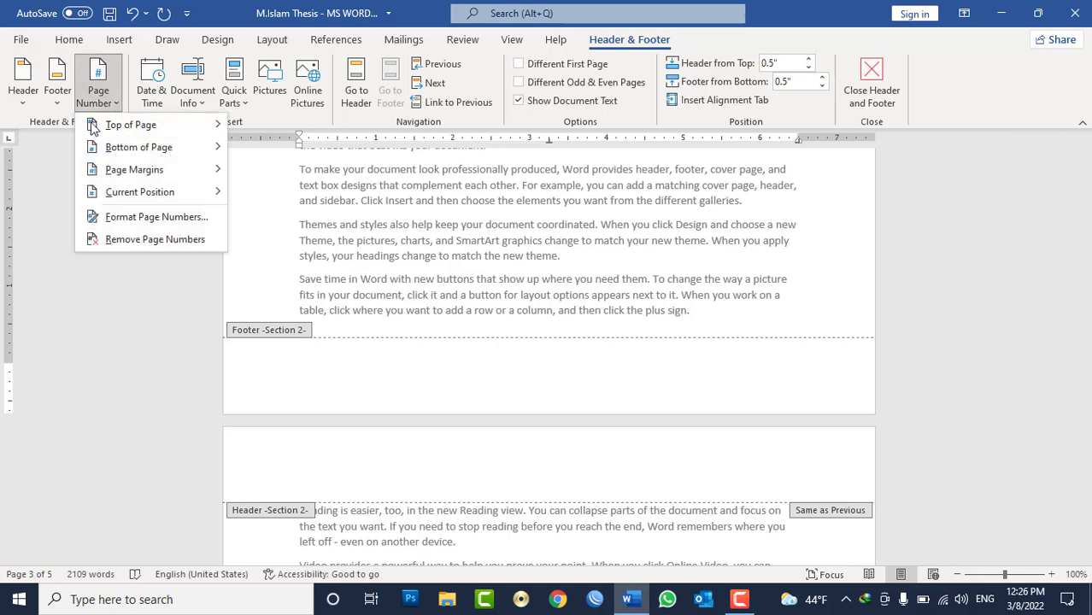
pyautogui.click(385, 294)
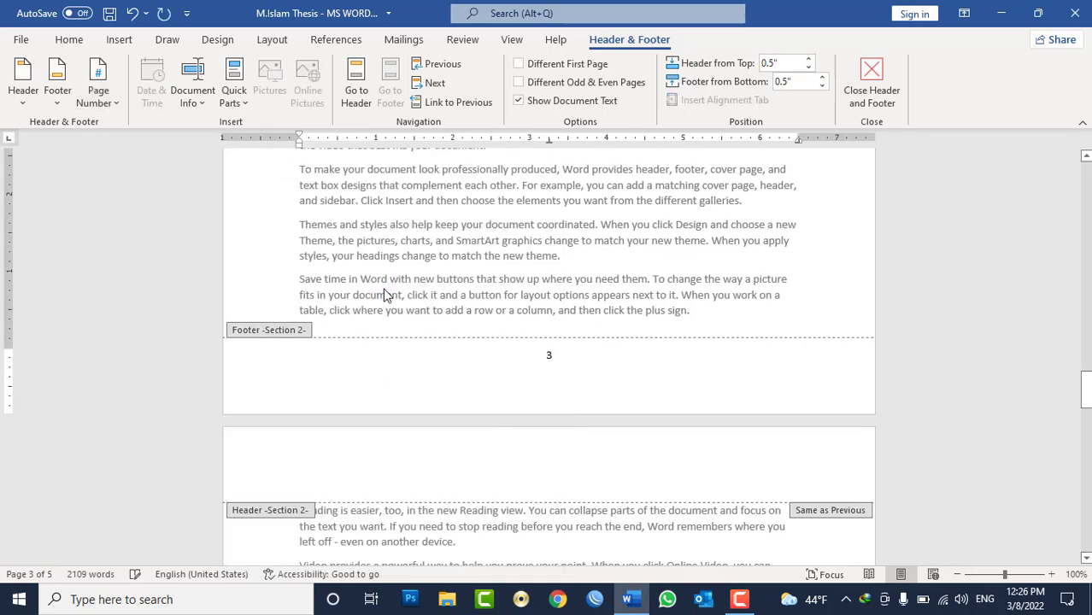
# Set Section 2's page numbering to start at 1 in Format Page Numbers
pyautogui.doubleClick(549, 354)
pyautogui.click(98, 90)
pyautogui.click(156, 217)
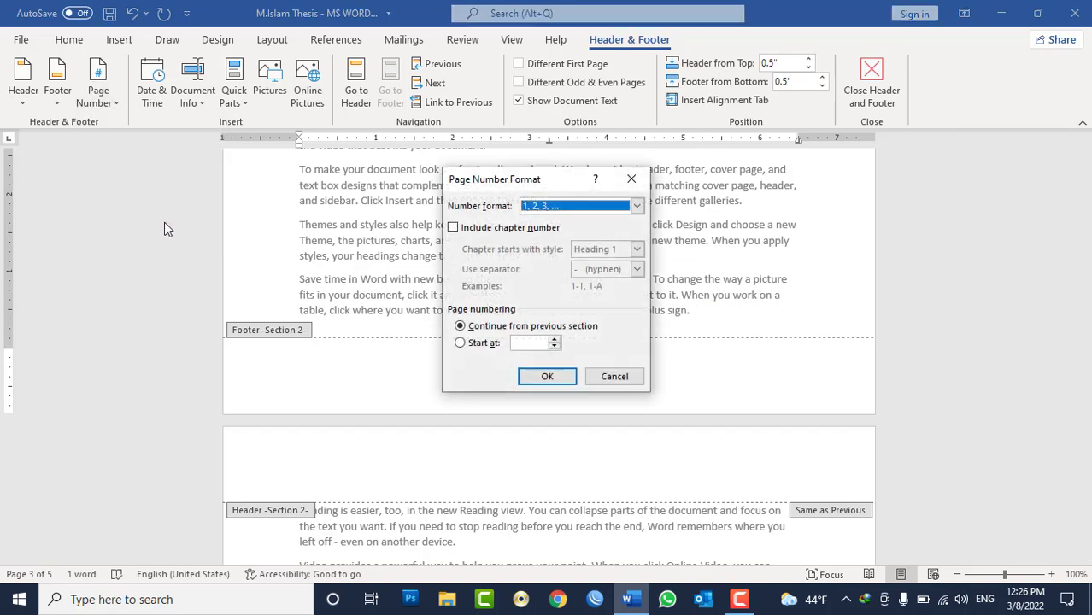
pyautogui.click(473, 343)
pyautogui.click(526, 342)
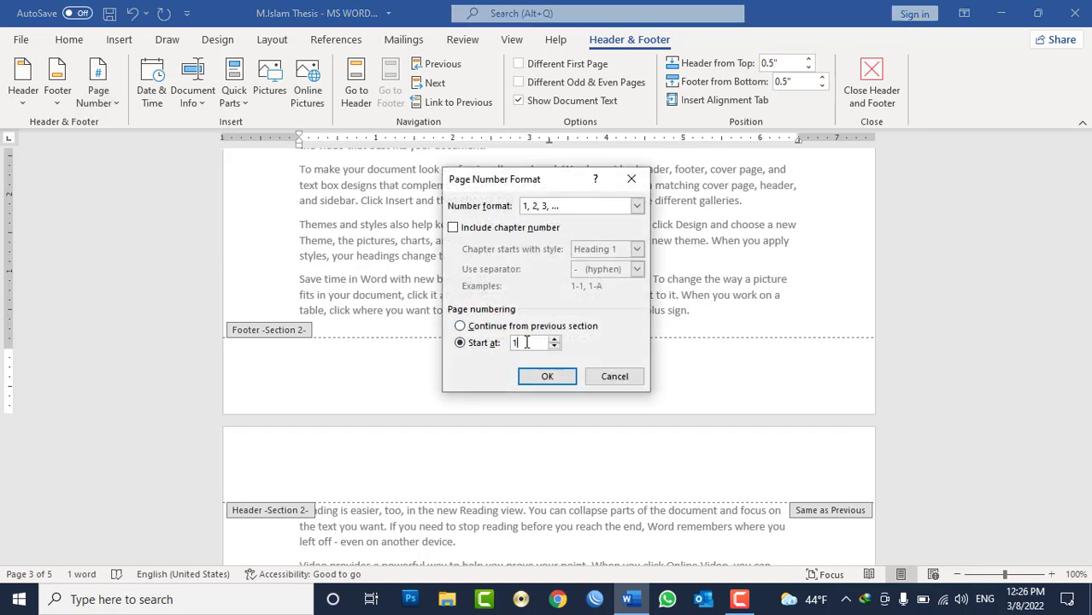
pyautogui.click(551, 377)
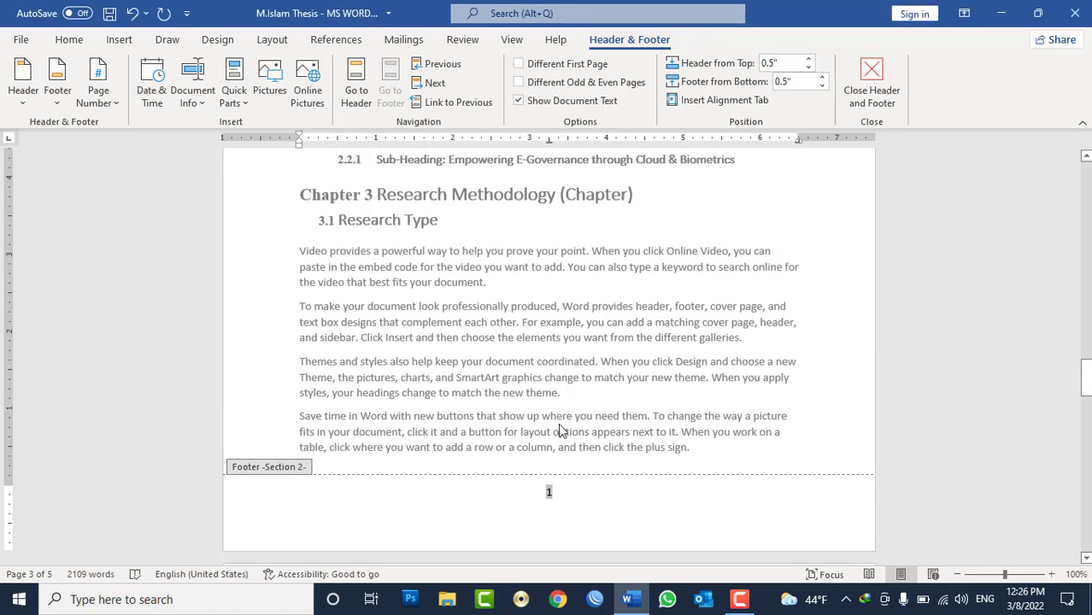
pyautogui.scroll(-5, 562, 489)
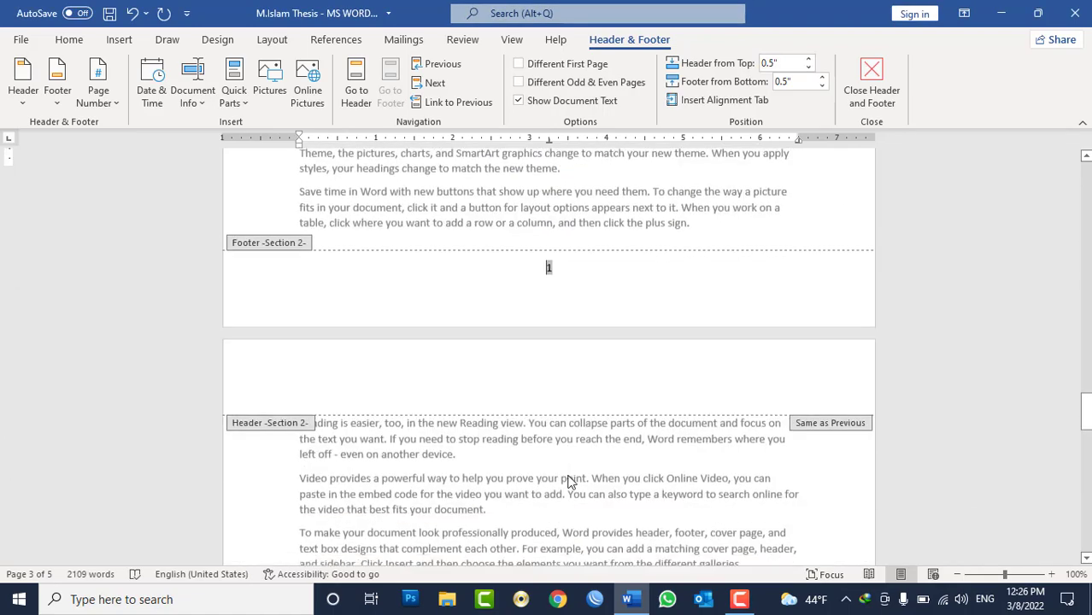
pyautogui.scroll(-5, 564, 485)
pyautogui.scroll(-5, 568, 482)
pyautogui.scroll(-5, 575, 476)
# Close header and footer editing
pyautogui.scroll(-5, 575, 476)
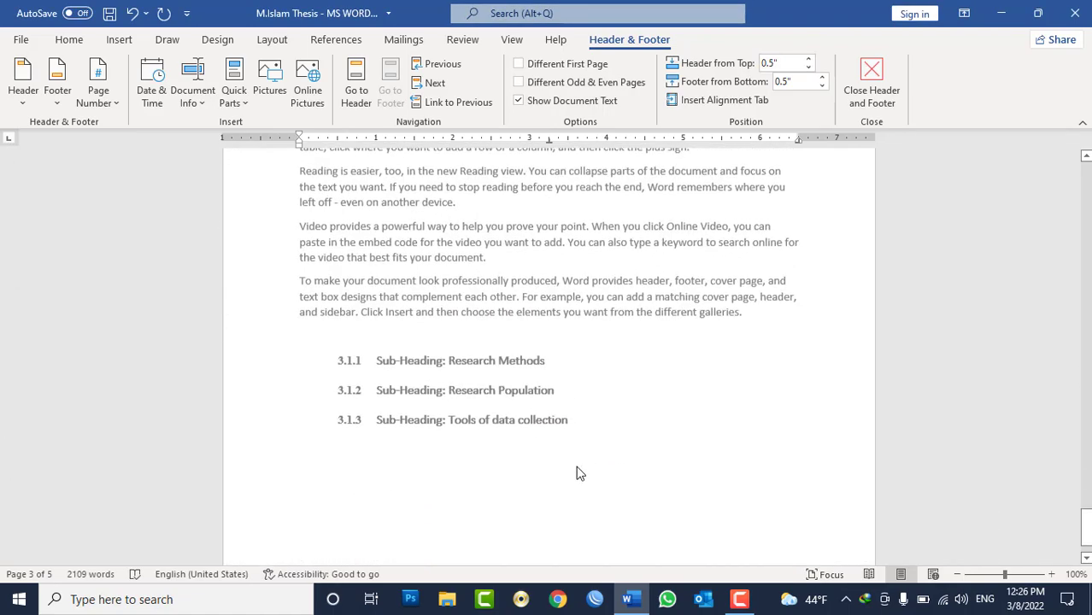
pyautogui.scroll(-5, 578, 471)
pyautogui.scroll(-5, 583, 465)
pyautogui.scroll(5, 583, 466)
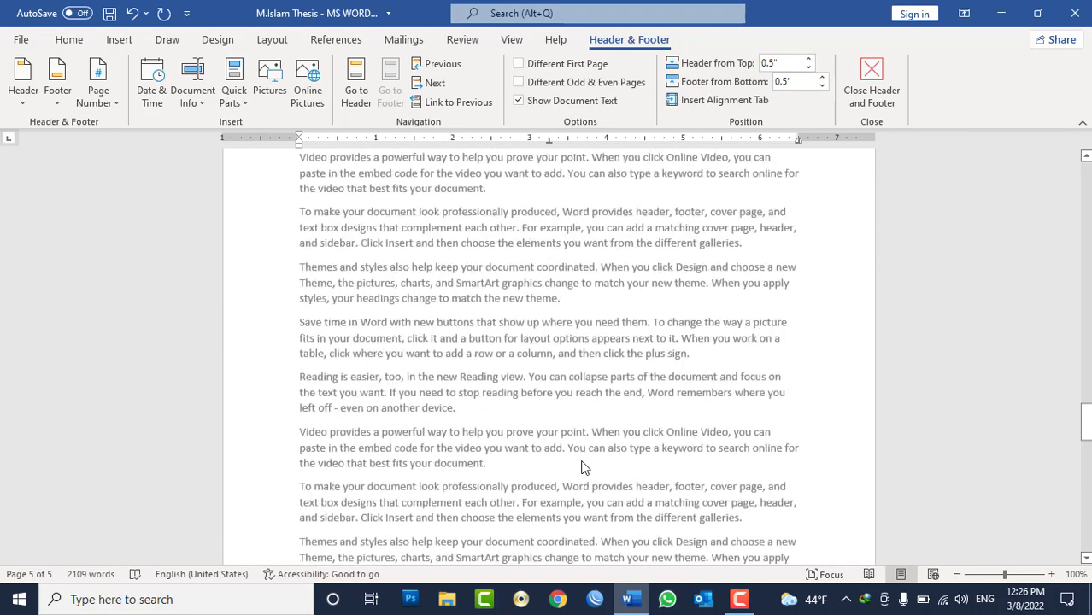
pyautogui.scroll(5, 582, 464)
pyautogui.scroll(5, 583, 464)
pyautogui.scroll(5, 583, 461)
pyautogui.scroll(10, 583, 461)
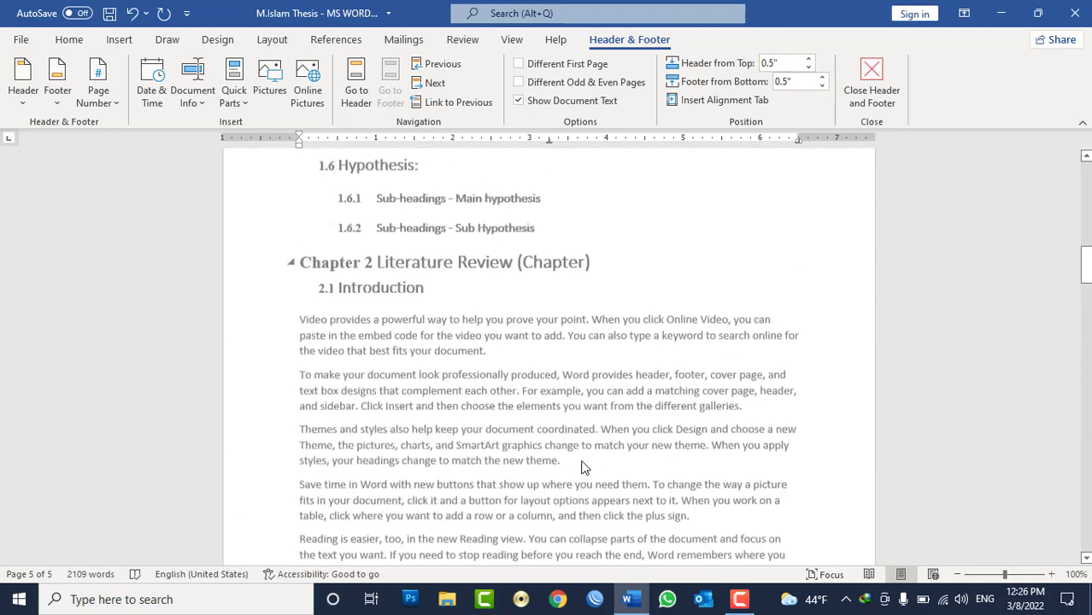
pyautogui.scroll(3, 583, 462)
pyautogui.click(871, 90)
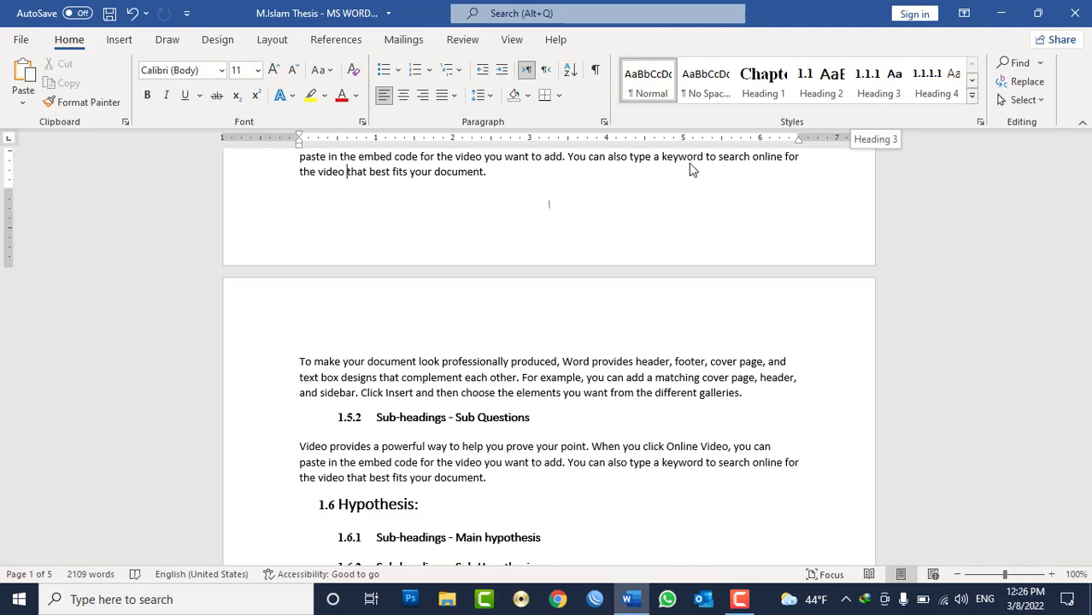
# Insert a page break after the 3.1.3 sub-heading at the end of the document
pyautogui.scroll(5, 615, 251)
pyautogui.scroll(10, 614, 252)
pyautogui.scroll(2, 616, 251)
pyautogui.scroll(-1, 615, 251)
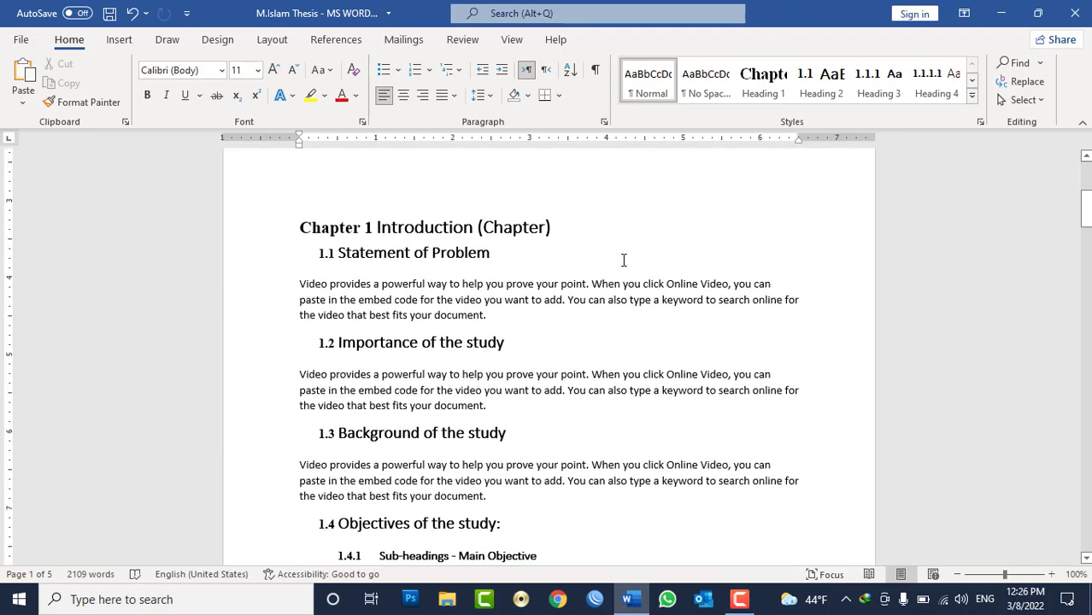
pyautogui.scroll(-8, 632, 265)
pyautogui.scroll(-8, 648, 277)
pyautogui.scroll(-10, 658, 275)
pyautogui.scroll(-10, 675, 277)
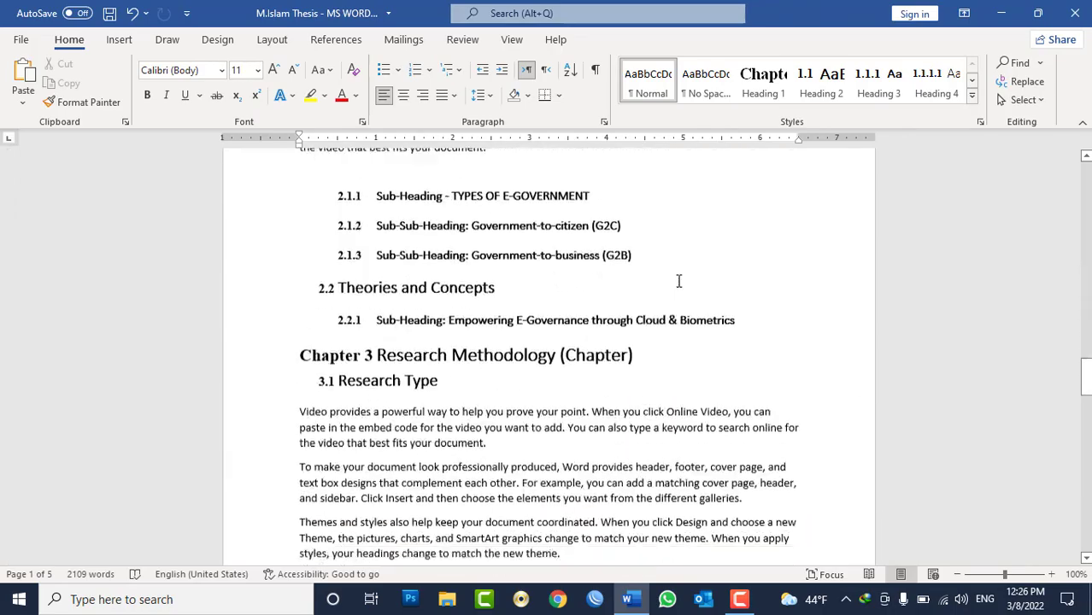
pyautogui.scroll(-8, 680, 281)
pyautogui.scroll(-5, 684, 280)
pyautogui.scroll(-5, 688, 282)
pyautogui.scroll(-8, 689, 283)
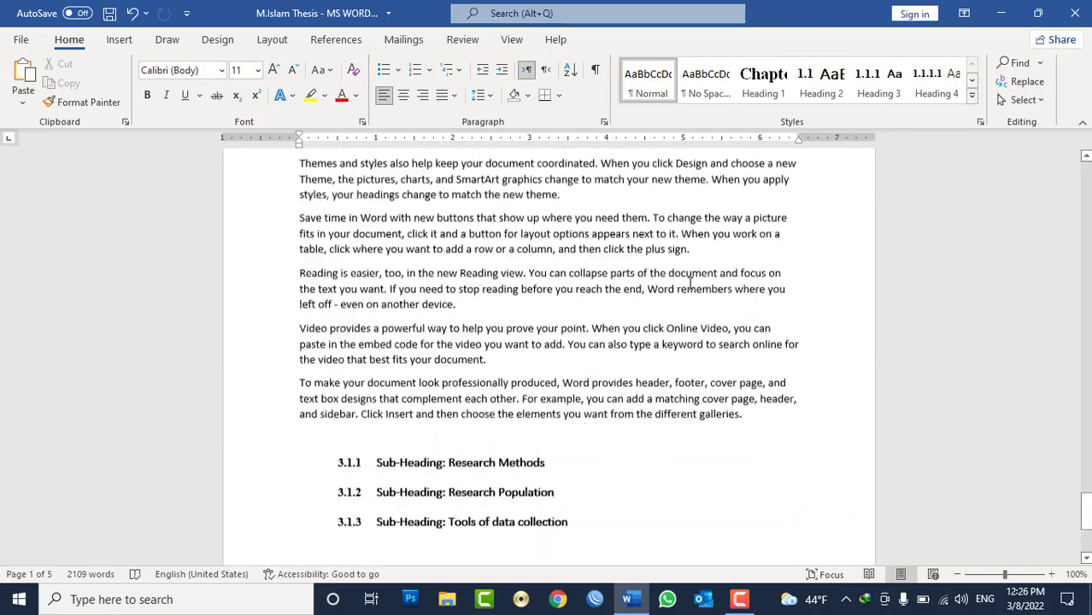
pyautogui.scroll(-6, 690, 283)
pyautogui.click(653, 318)
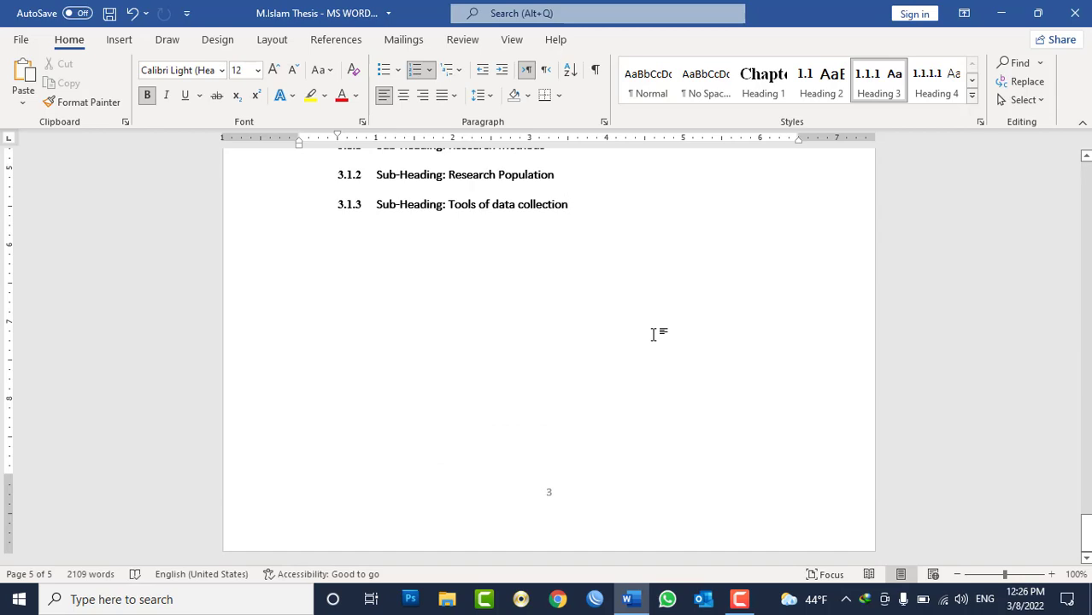
pyautogui.press('Return')
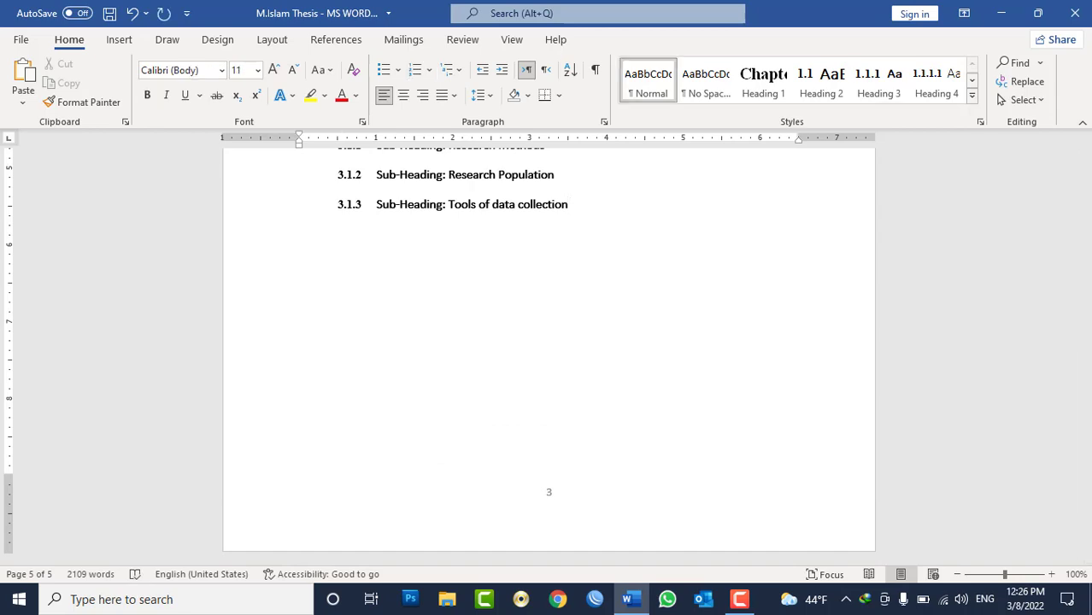
pyautogui.scroll(-3, 654, 335)
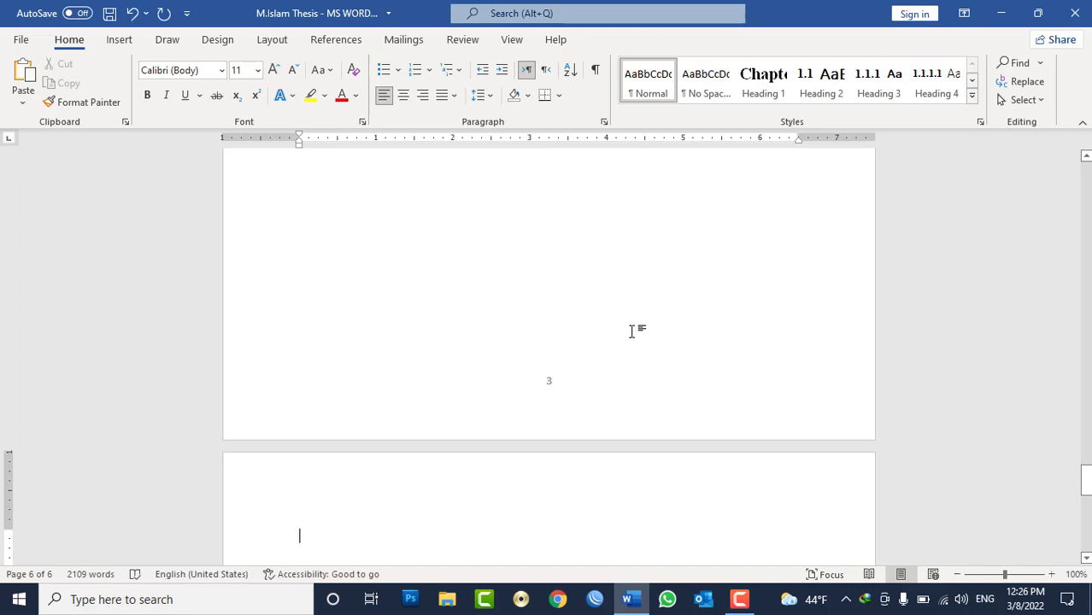
# Show the Table of Contents gallery on the References tab with Automatic Table 1, 2 and Manual Table
pyautogui.click(328, 40)
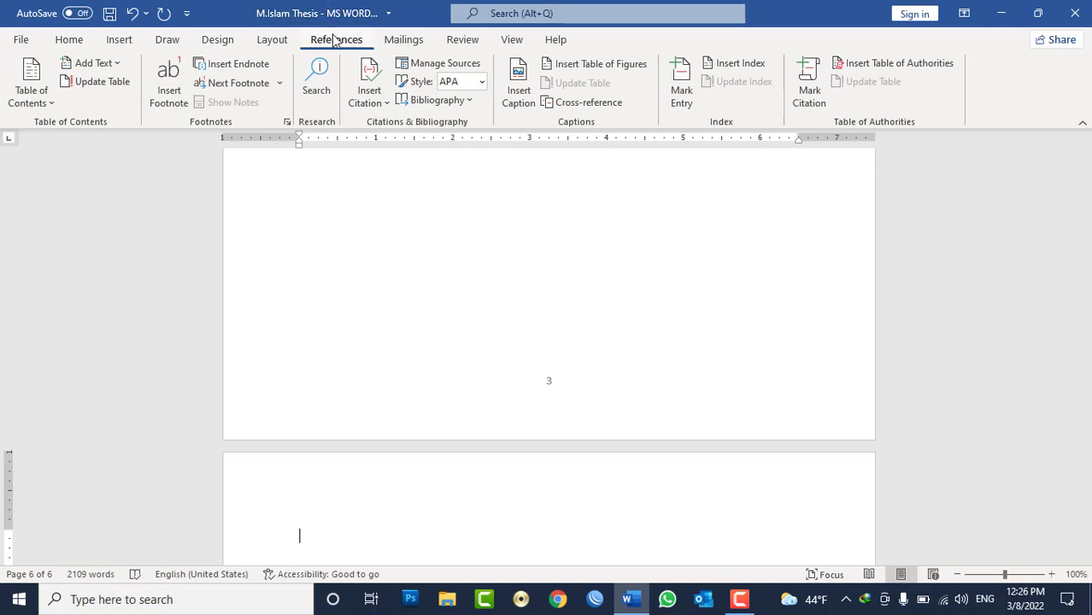
pyautogui.click(49, 108)
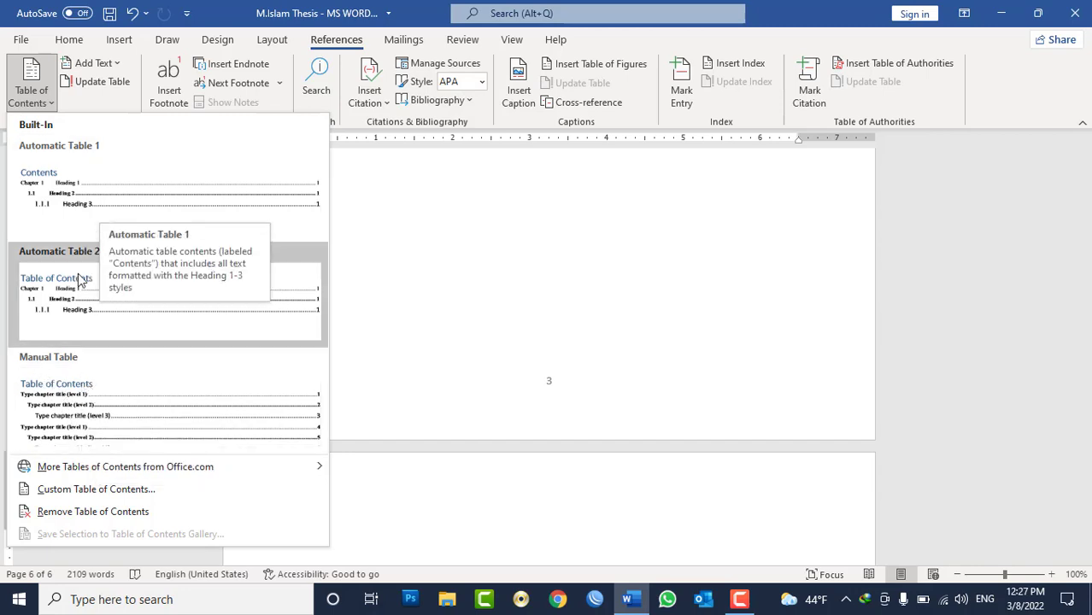
# Close the gallery and centre the Contents heading
pyautogui.press('Escape')
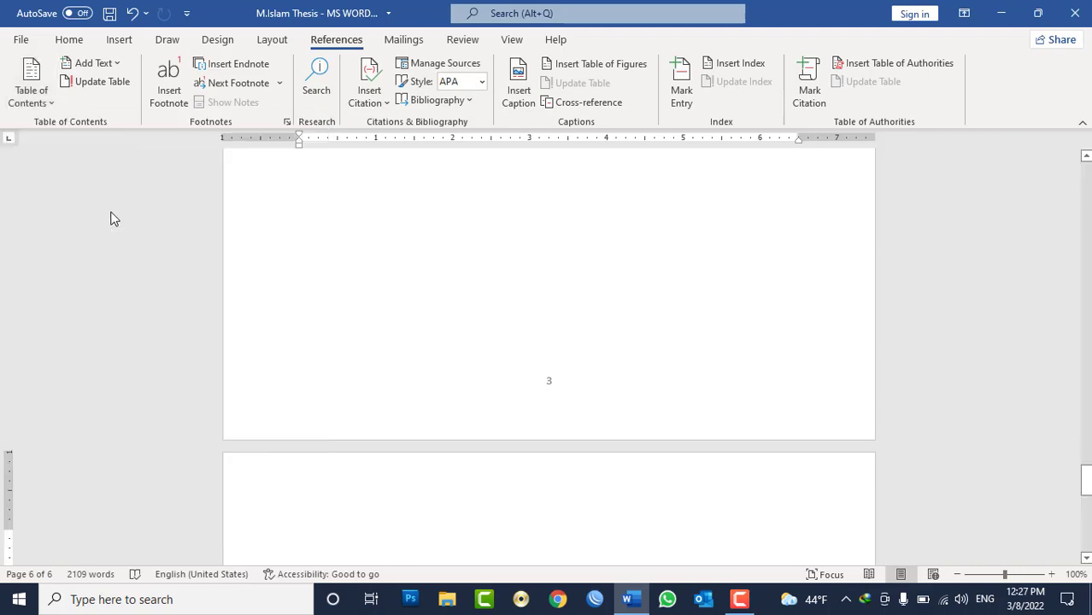
pyautogui.scroll(1, 756, 427)
pyautogui.scroll(3, 759, 436)
pyautogui.scroll(3, 759, 436)
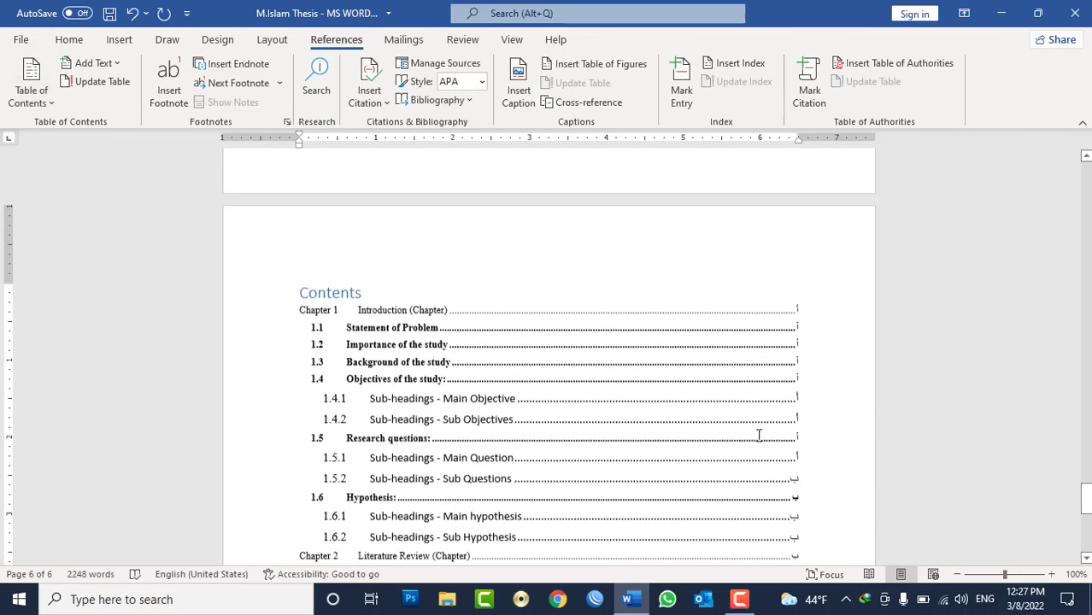
pyautogui.scroll(-1, 759, 435)
pyautogui.doubleClick(338, 256)
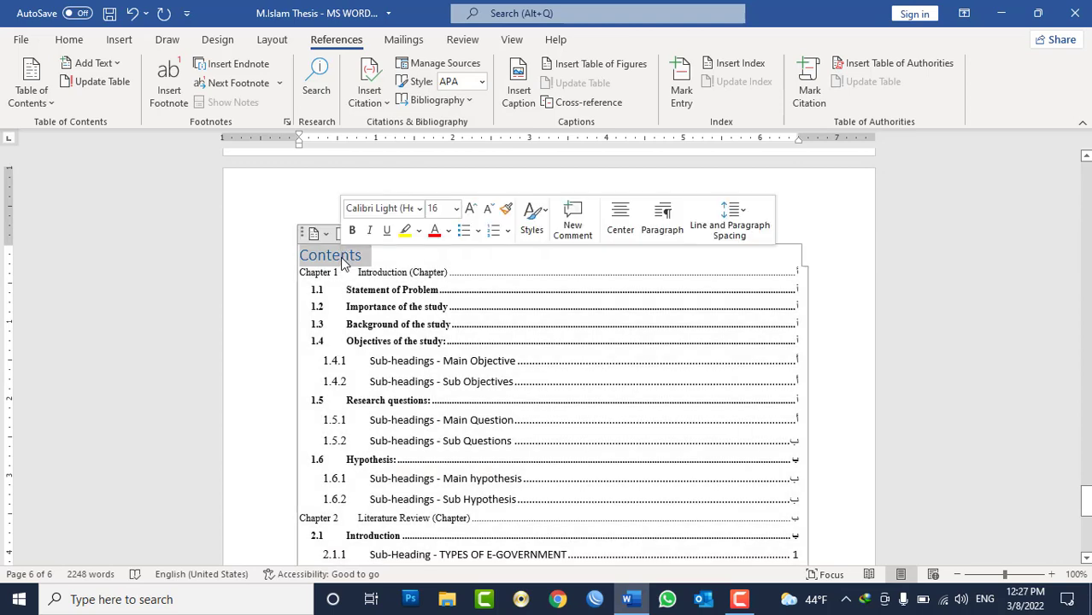
pyautogui.hotkey('ctrl', 'e')
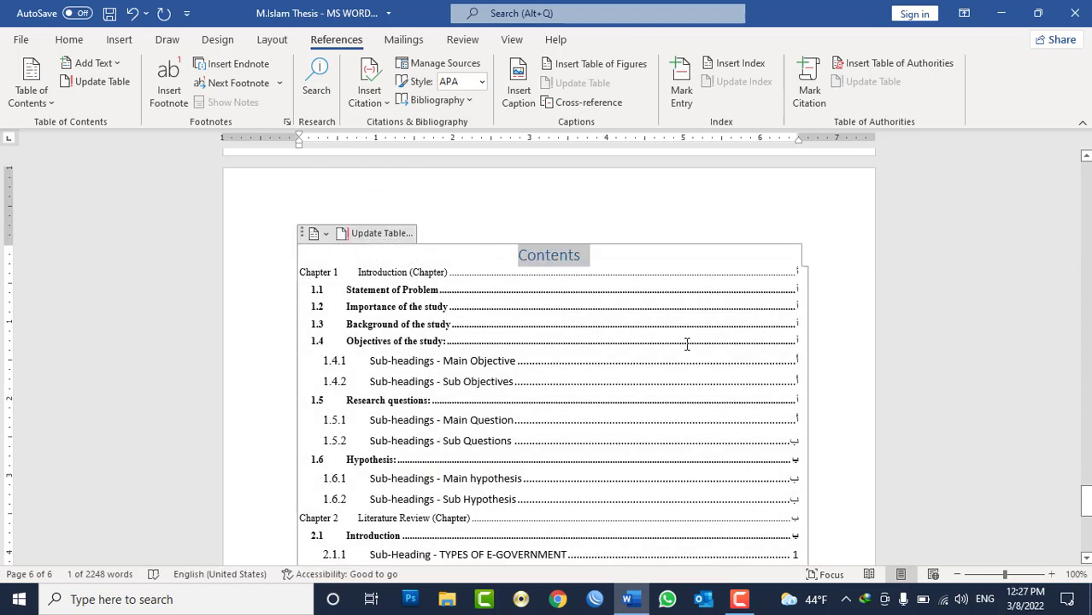
# Replace the heading text with the Pashto title 'لر لیک'
pyautogui.hotkey('alt', 'shift')
pyautogui.write('فهر')
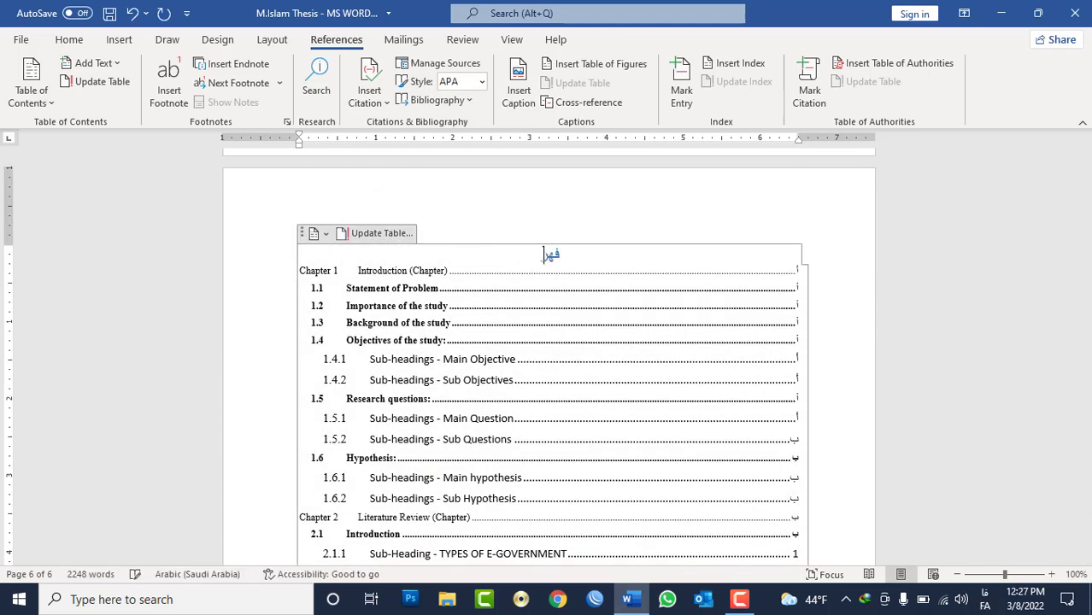
pyautogui.write('ست')
pyautogui.hotkey('shift', 'Home')
pyautogui.write('فه')
pyautogui.hotkey('alt', 'shift')
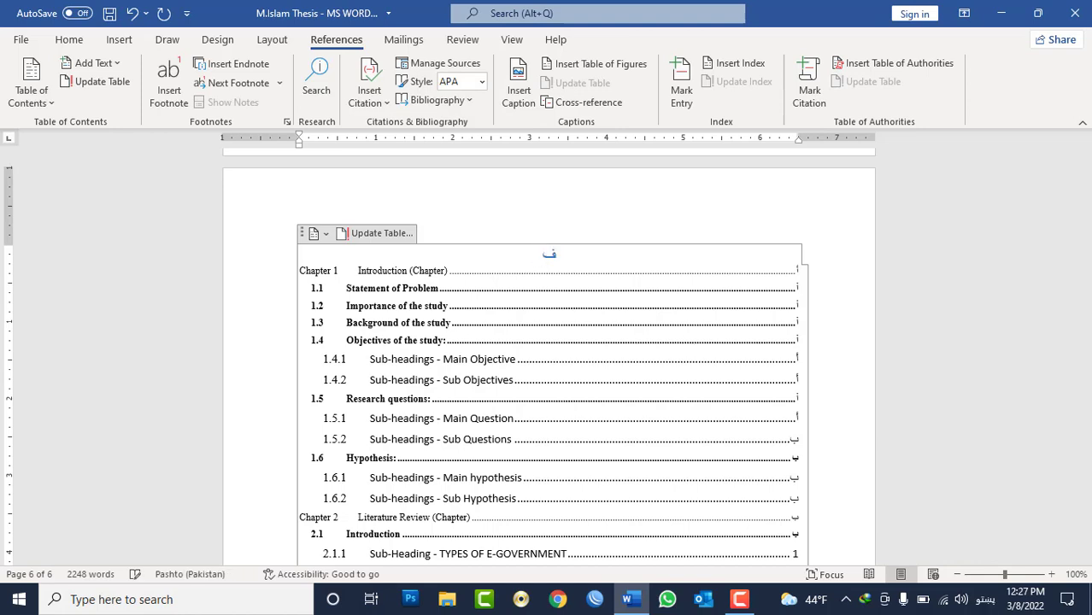
pyautogui.press('BackSpace')
pyautogui.write('لر')
pyautogui.write(' لیک')
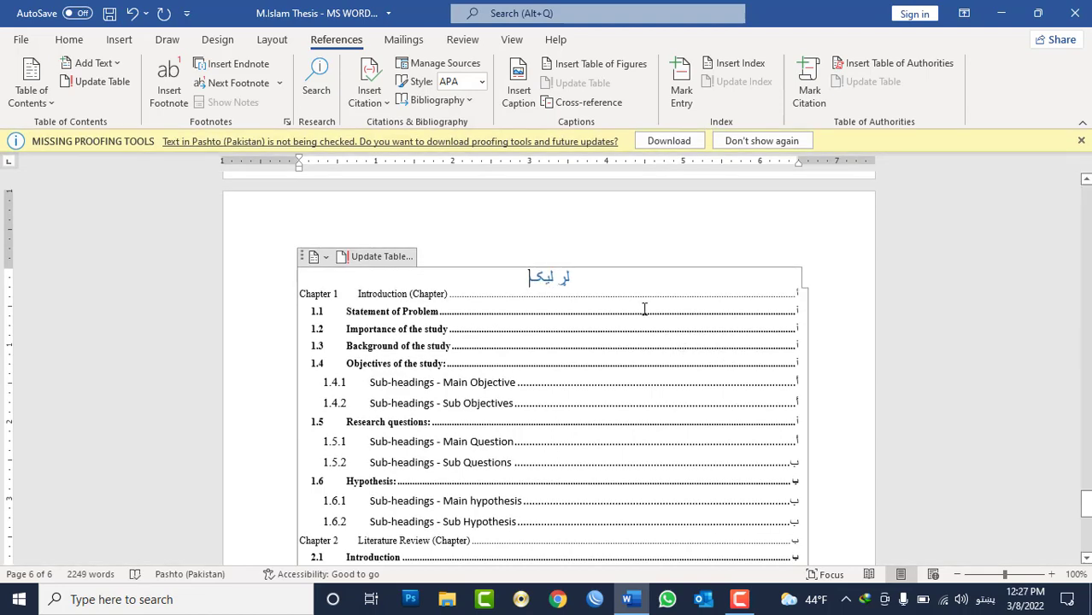
# Make 'لر لیک' bold and larger, then click through the Chapter 1 and 1.5.1 entries
pyautogui.tripleClick(557, 278)
pyautogui.hotkey('ctrl', 'b')
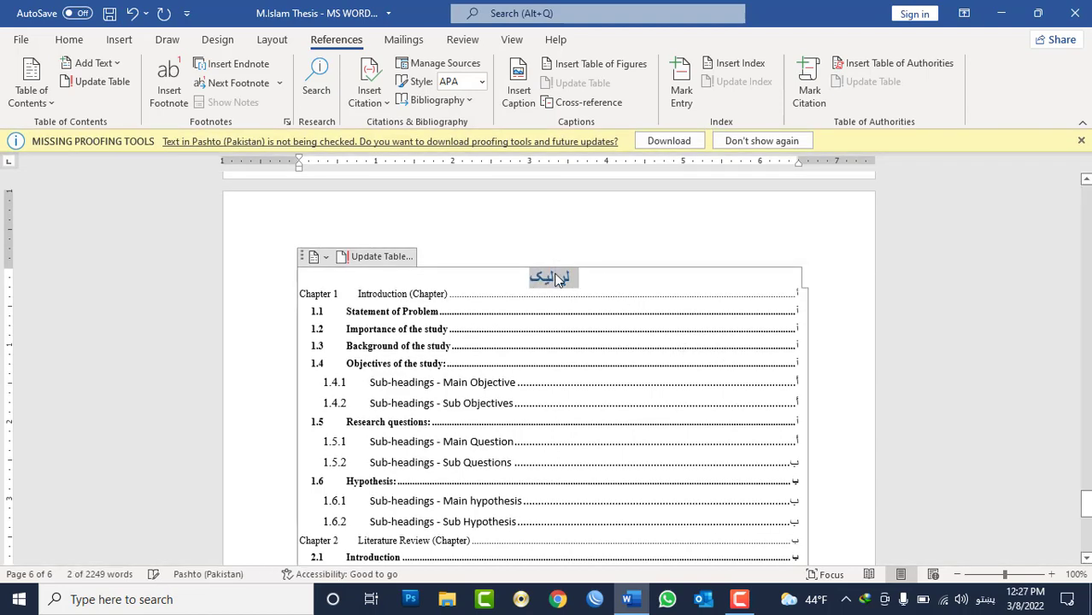
pyautogui.hotkey('ctrl', 'shift', '.')
pyautogui.hotkey('ctrl', 'shift', '.')
pyautogui.hotkey('ctrl', 'shift', '.')
pyautogui.hotkey('ctrl', 'shift', '.')
pyautogui.hotkey('ctrl', 'shift', '.')
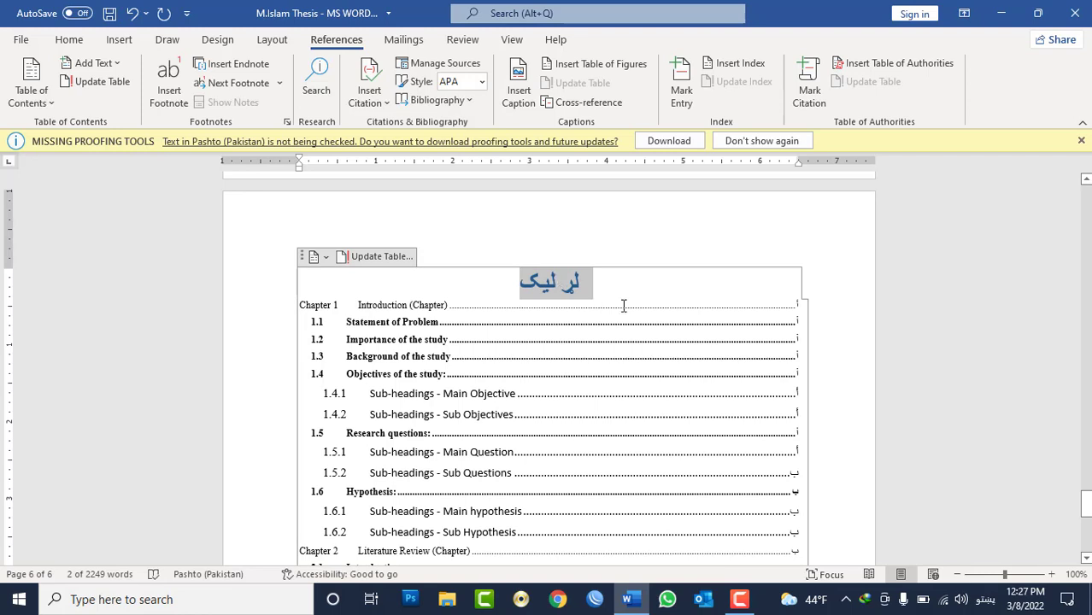
pyautogui.click(649, 297)
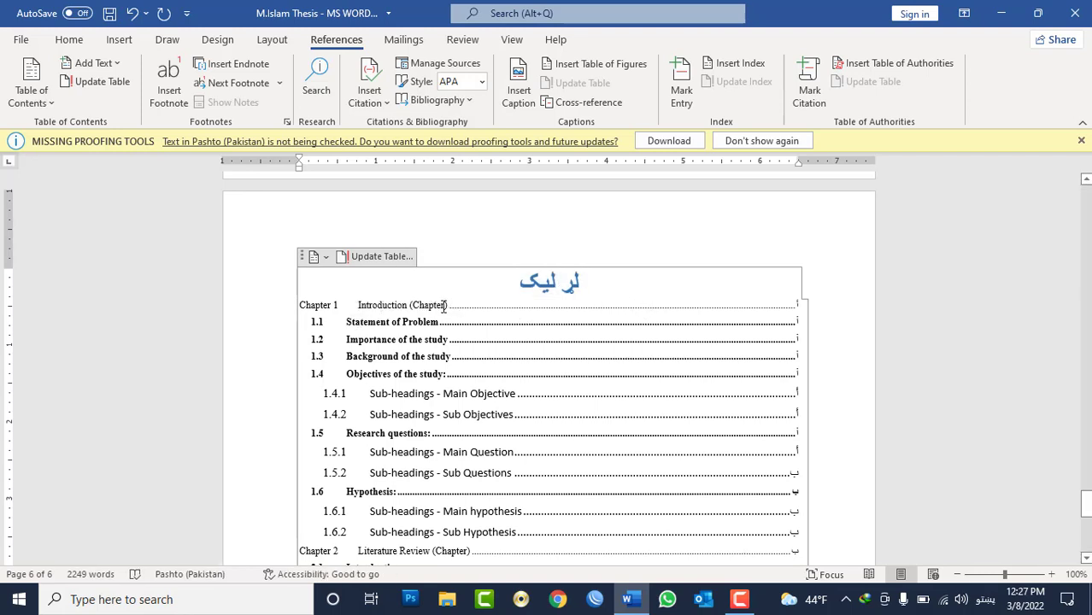
pyautogui.tripleClick(413, 305)
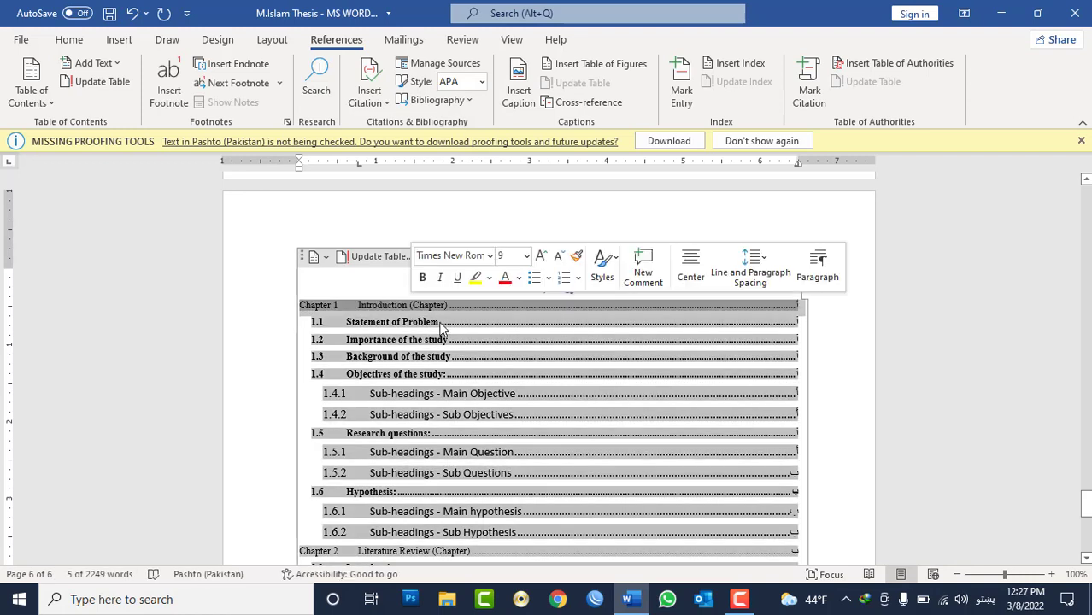
pyautogui.click(802, 305)
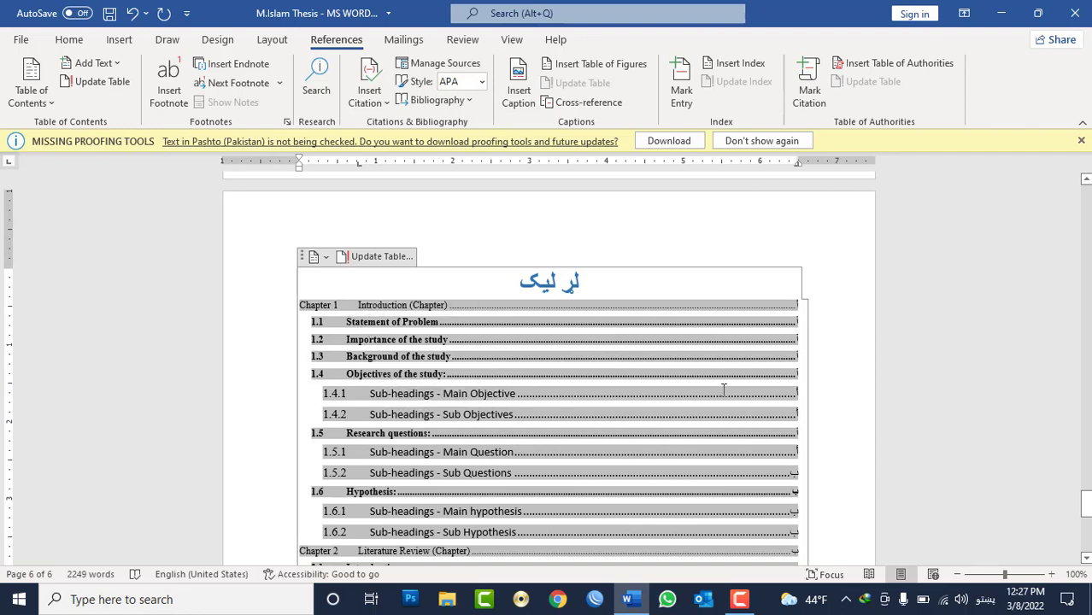
pyautogui.scroll(-1, 752, 402)
pyautogui.click(800, 413)
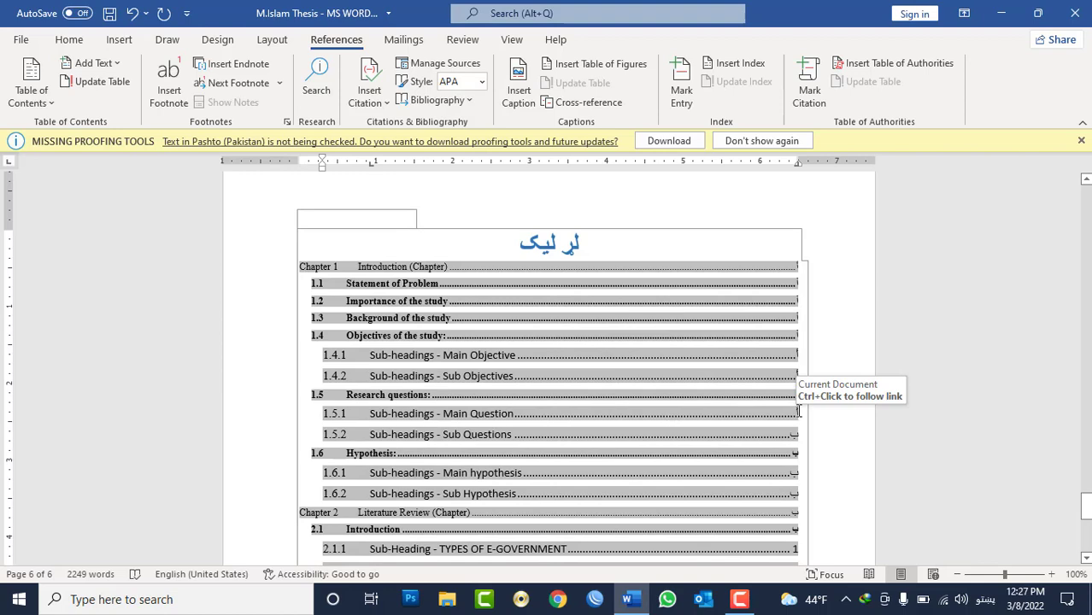
# Follow the Introduction contents link, then drag down to the Chapter 2 headings 2.1.1–2.1.3
pyautogui.scroll(-3, 555, 427)
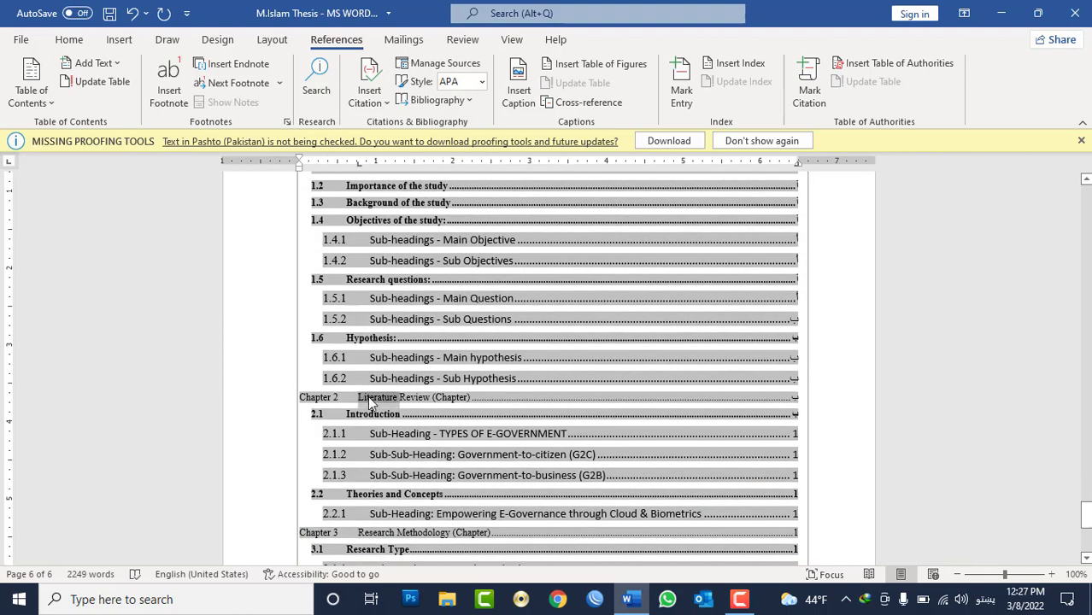
pyautogui.tripleClick(369, 396)
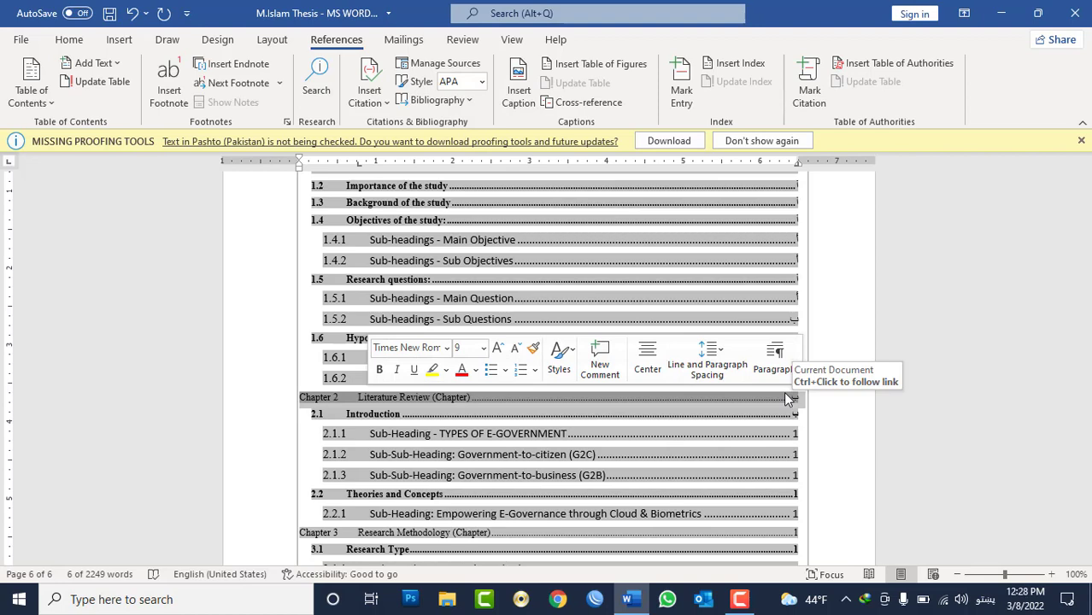
pyautogui.click(341, 419)
pyautogui.scroll(-1, 346, 411)
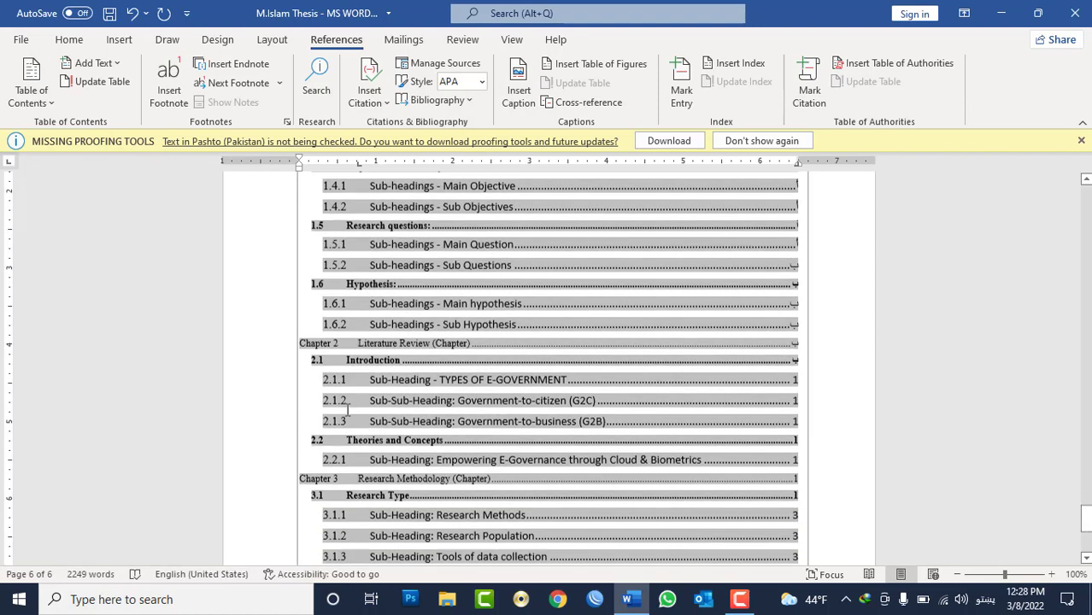
pyautogui.scroll(-1, 347, 411)
pyautogui.doubleClick(372, 336)
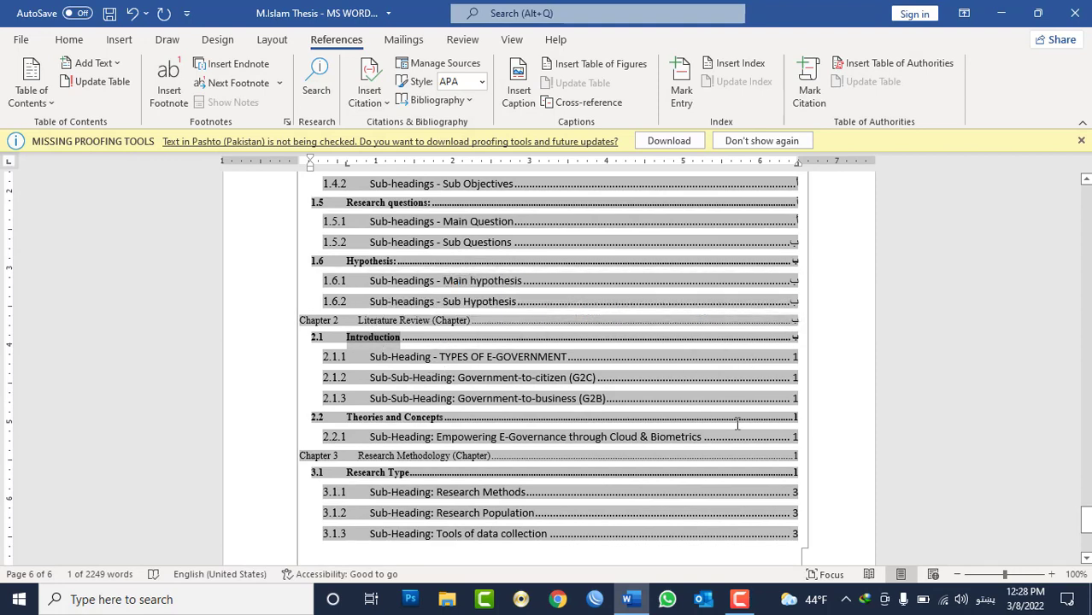
pyautogui.click(953, 413)
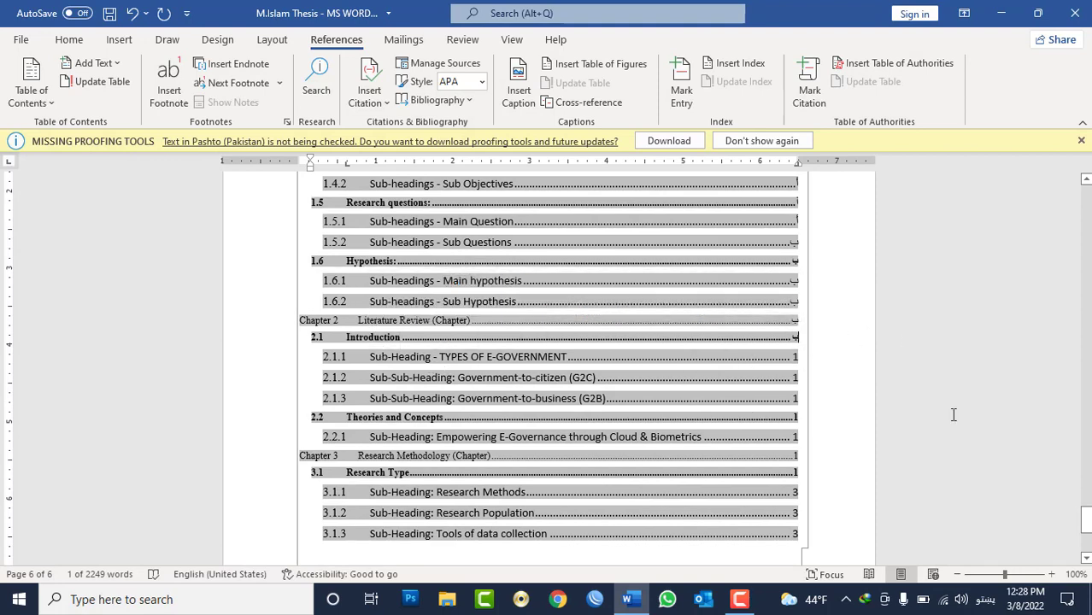
pyautogui.moveTo(1086, 523); pyautogui.dragTo(1063, 331)
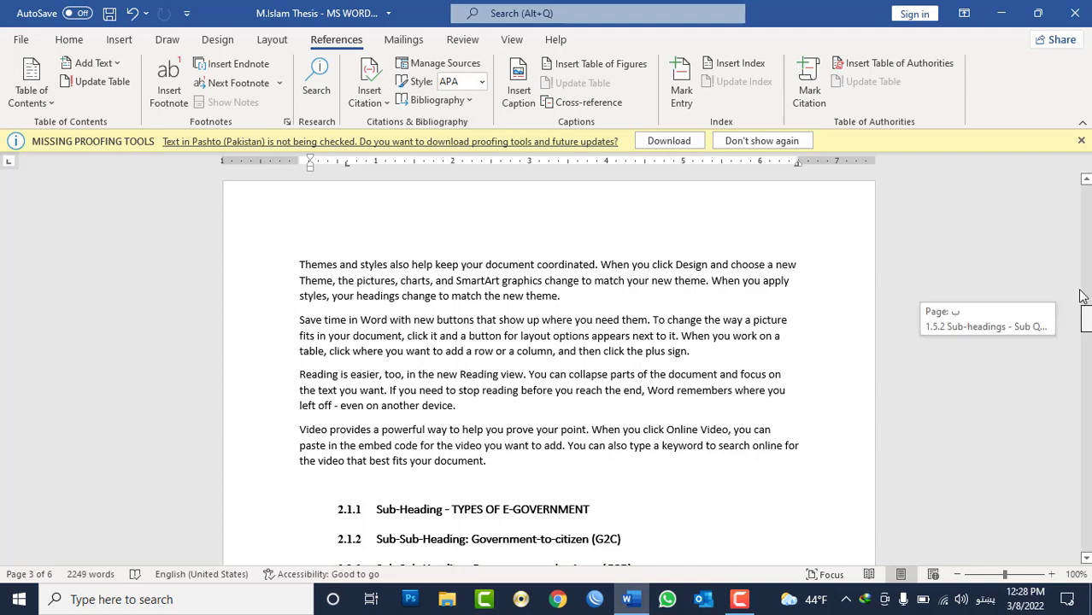
# Dismiss the yellow Missing Proofing Tools warning bar
pyautogui.moveTo(1088, 316); pyautogui.dragTo(1087, 198)
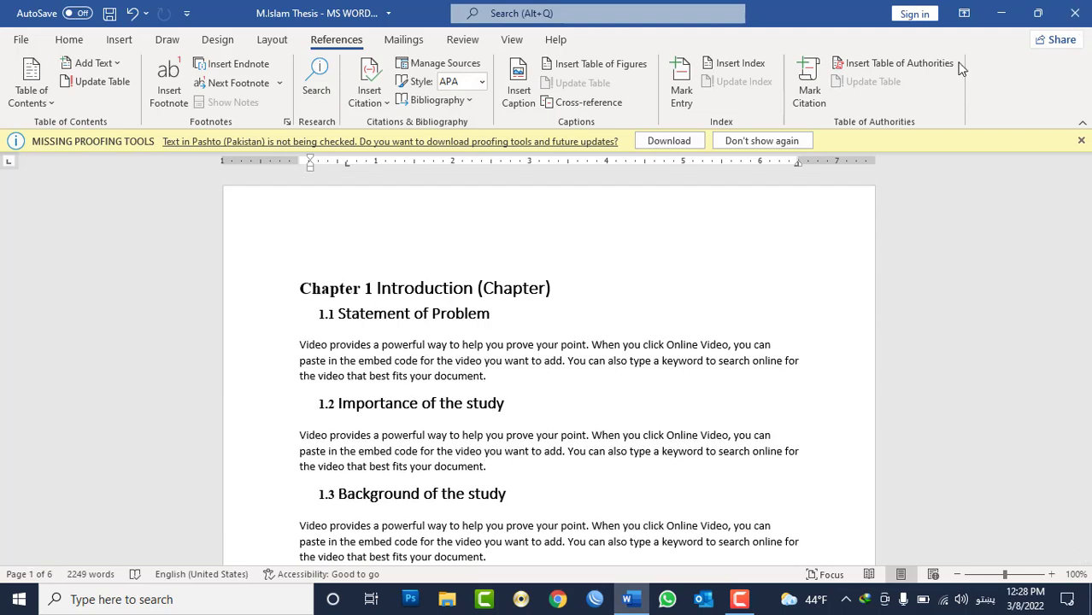
pyautogui.click(619, 315)
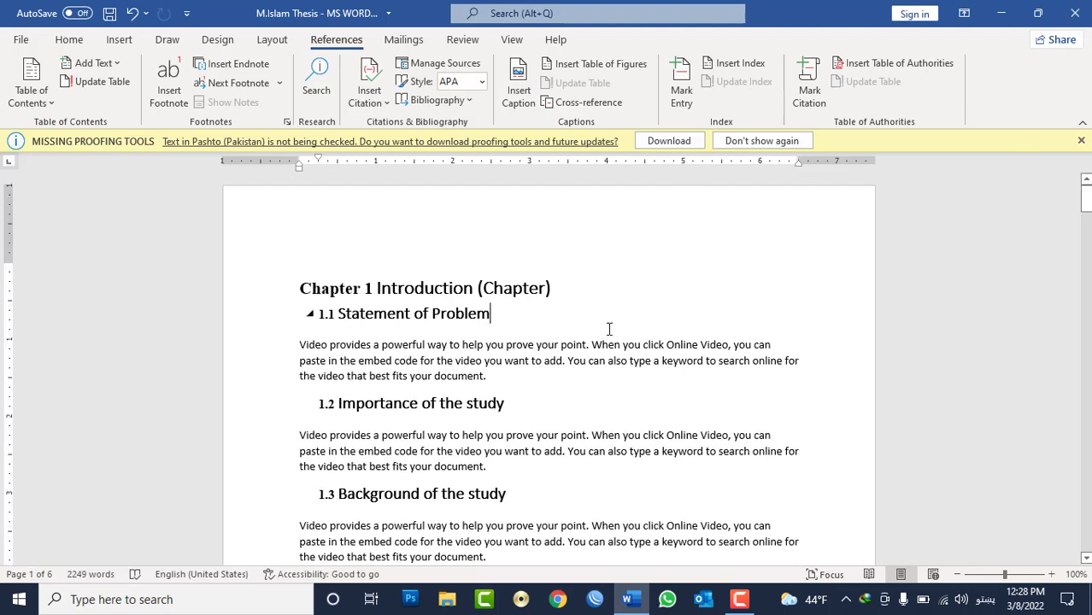
pyautogui.click(559, 381)
pyautogui.click(1081, 141)
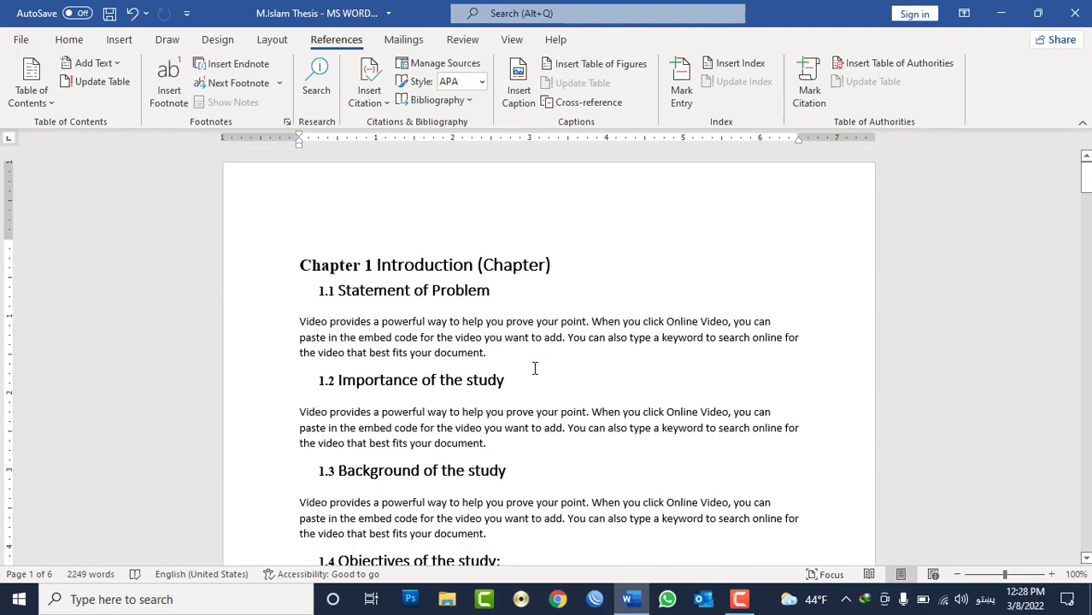
# Scroll through the thesis, check the table of contents, and return to the Chapter 1 page
pyautogui.scroll(-5, 530, 368)
pyautogui.scroll(-8, 536, 371)
pyautogui.scroll(-5, 536, 371)
pyautogui.scroll(-5, 536, 371)
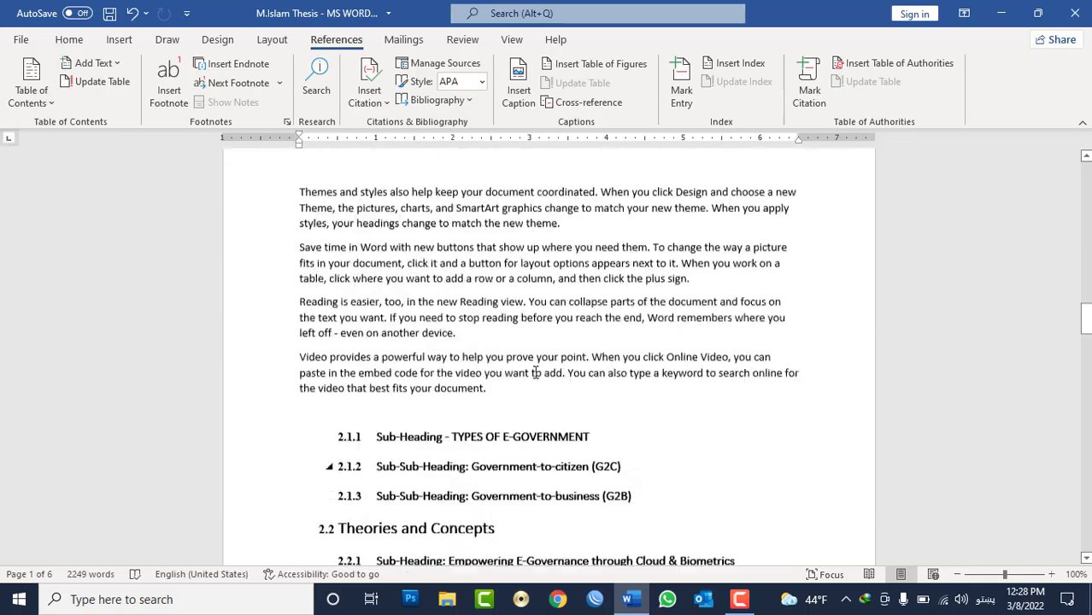
pyautogui.scroll(-5, 536, 371)
pyautogui.scroll(-5, 538, 373)
pyautogui.scroll(-5, 539, 374)
pyautogui.scroll(-5, 542, 376)
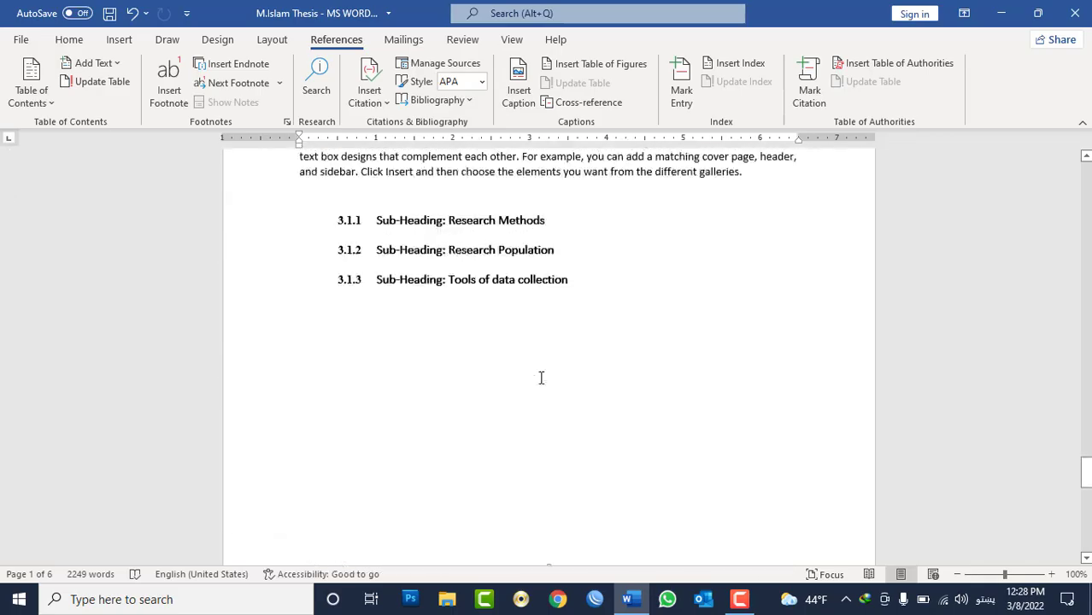
pyautogui.scroll(-5, 541, 379)
pyautogui.scroll(-5, 545, 376)
pyautogui.scroll(2, 544, 376)
pyautogui.scroll(1, 545, 376)
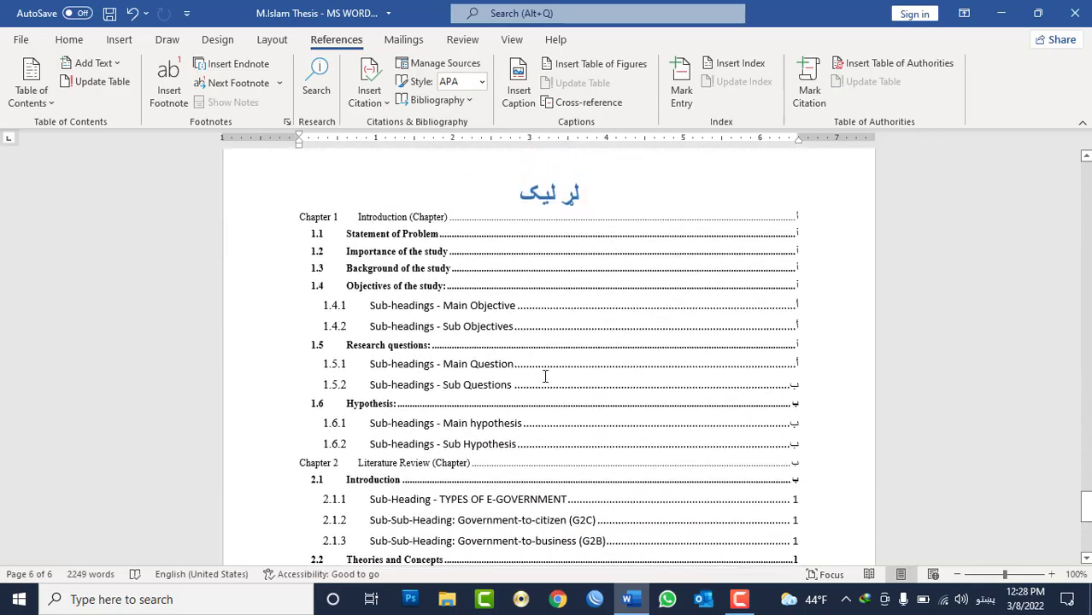
pyautogui.click(544, 376)
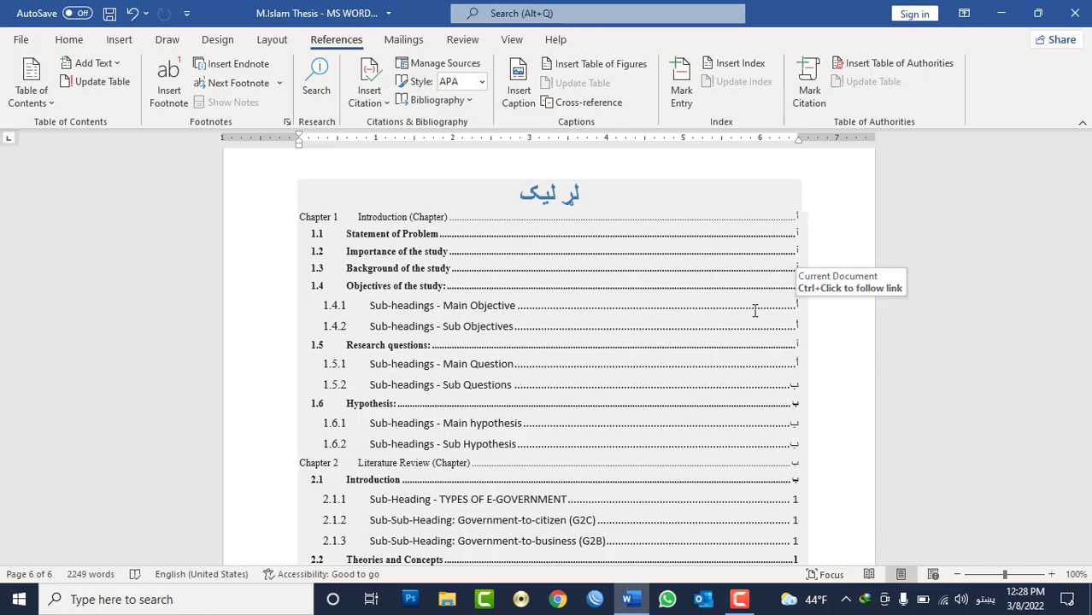
pyautogui.click(369, 217)
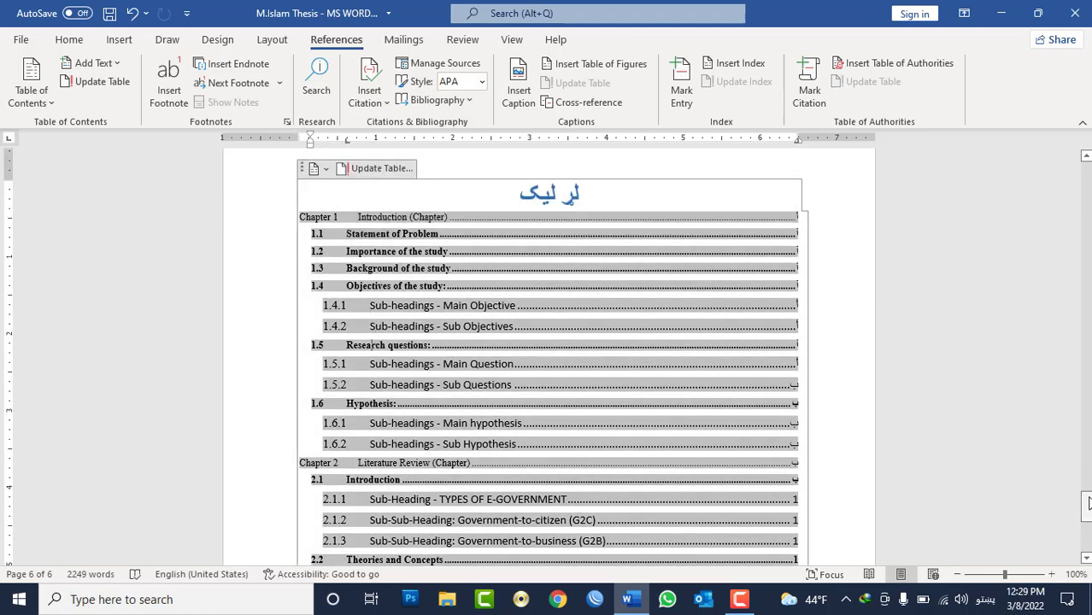
pyautogui.moveTo(1086, 506)
pyautogui.mouseDown()
pyautogui.moveTo(1086, 164)
pyautogui.moveTo(1084, 178)
pyautogui.mouseUp()
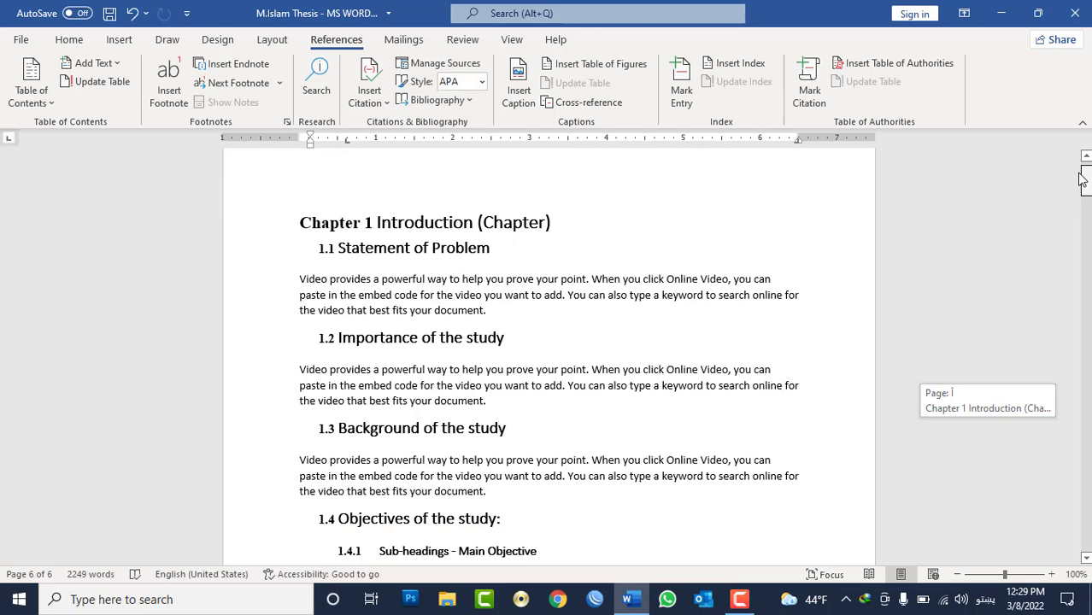
# Generate =rand(33) sample paragraphs after the paragraph under heading 1.2
pyautogui.moveTo(1084, 177); pyautogui.dragTo(1039, 190)
pyautogui.tripleClick(400, 248)
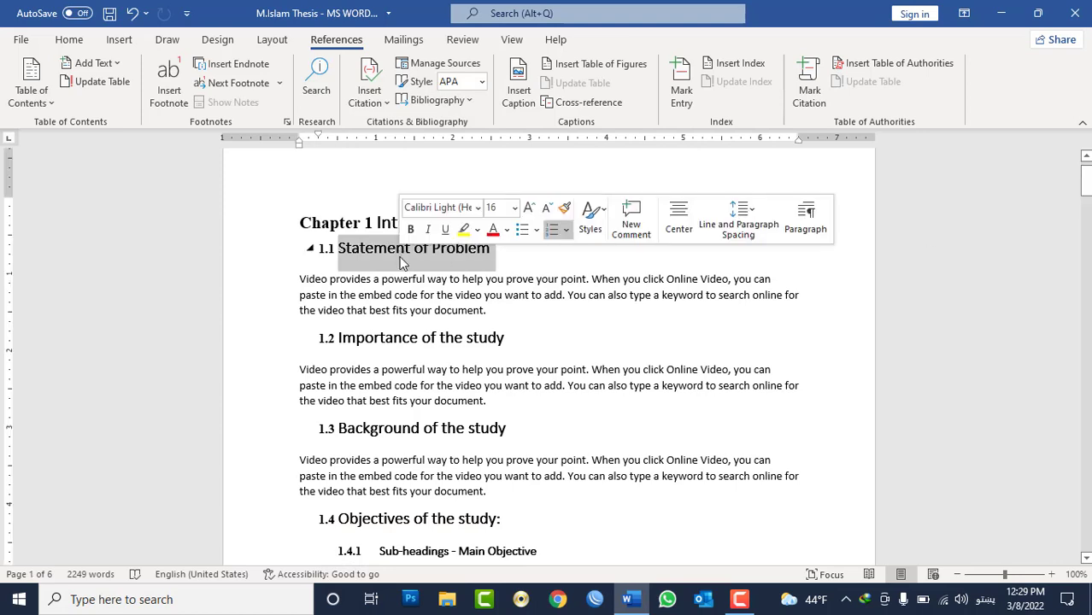
pyautogui.tripleClick(396, 295)
pyautogui.doubleClick(407, 339)
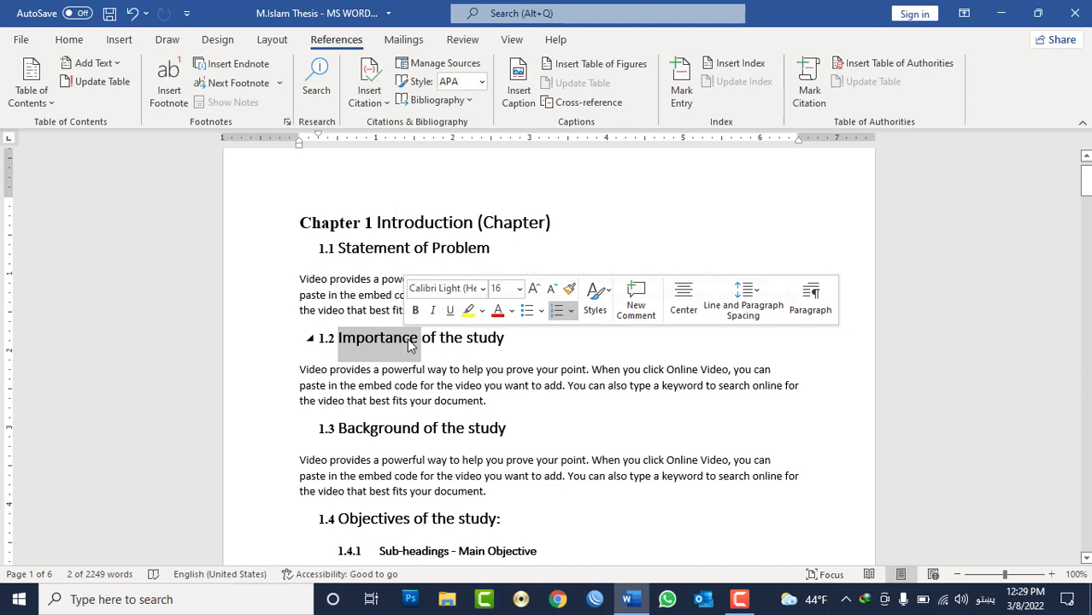
pyautogui.click(485, 385)
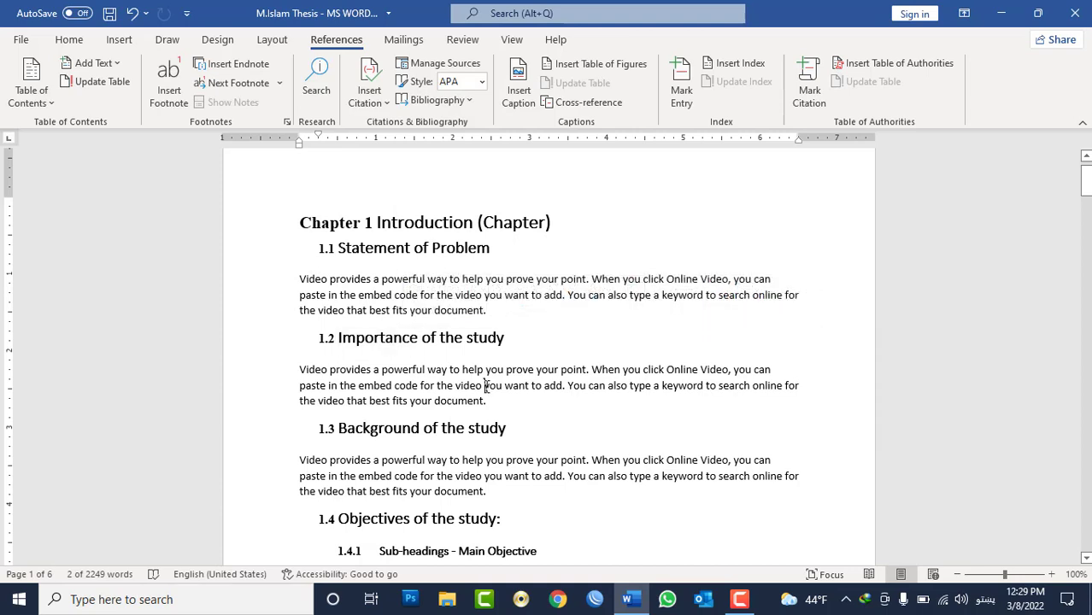
pyautogui.click(524, 335)
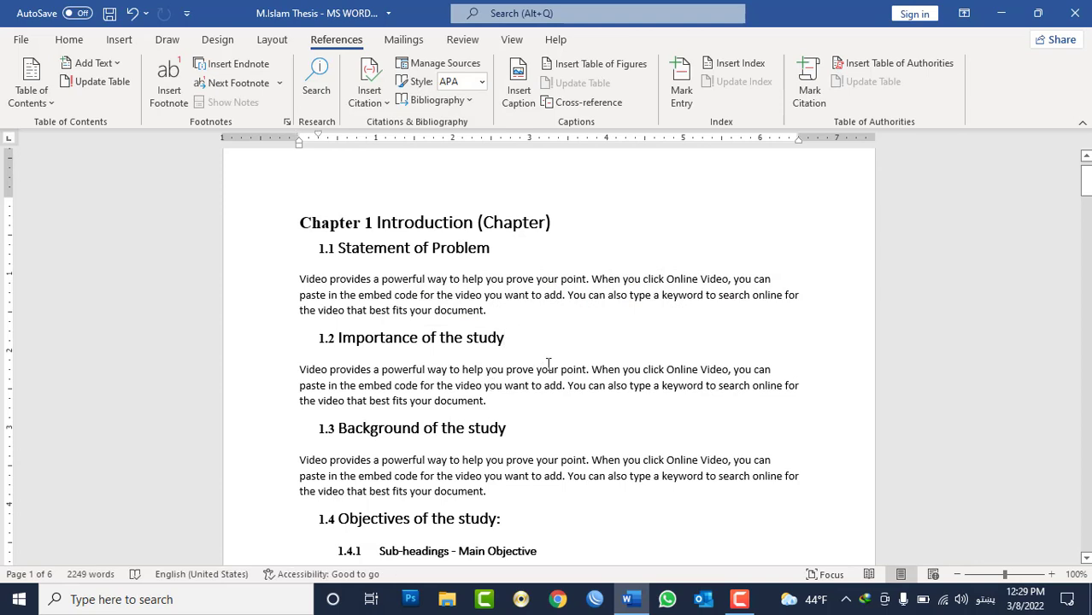
pyautogui.click(486, 400)
pyautogui.press('Return')
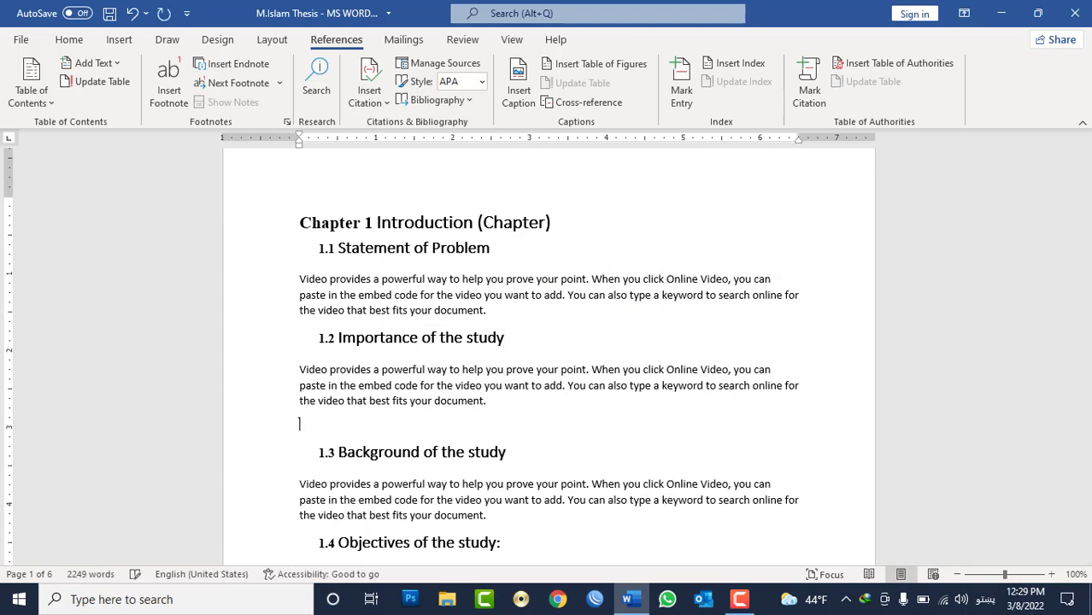
pyautogui.hotkey('alt', 'shift')
pyautogui.write('=rand')
pyautogui.write('(33')
pyautogui.press('Return')
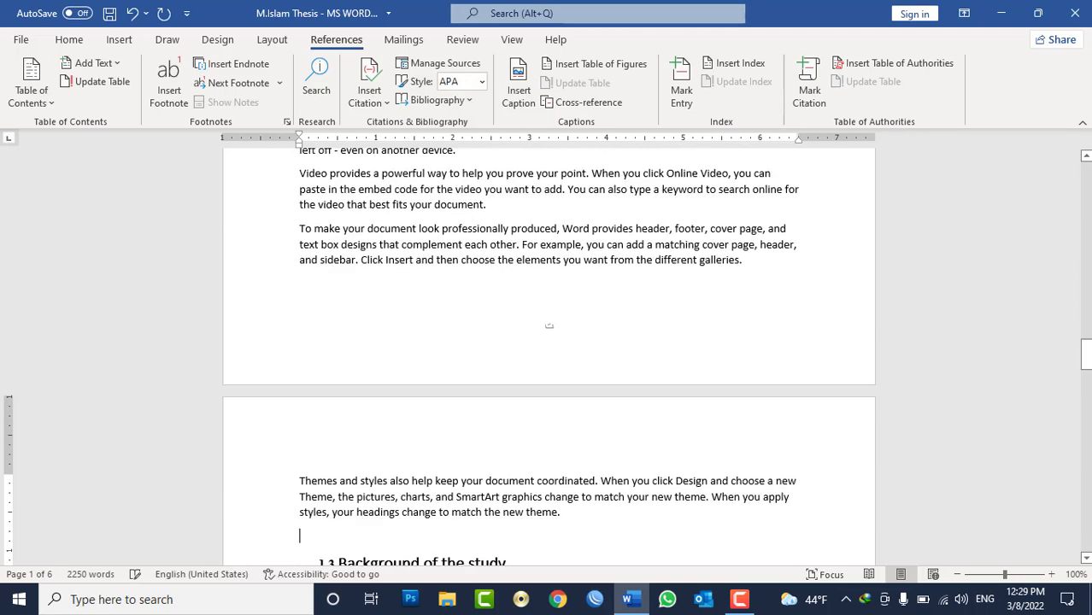
# Add =rand(22) filler paragraphs after the paragraph ending 'document.' above heading 2.1.1
pyautogui.scroll(-2, 558, 427)
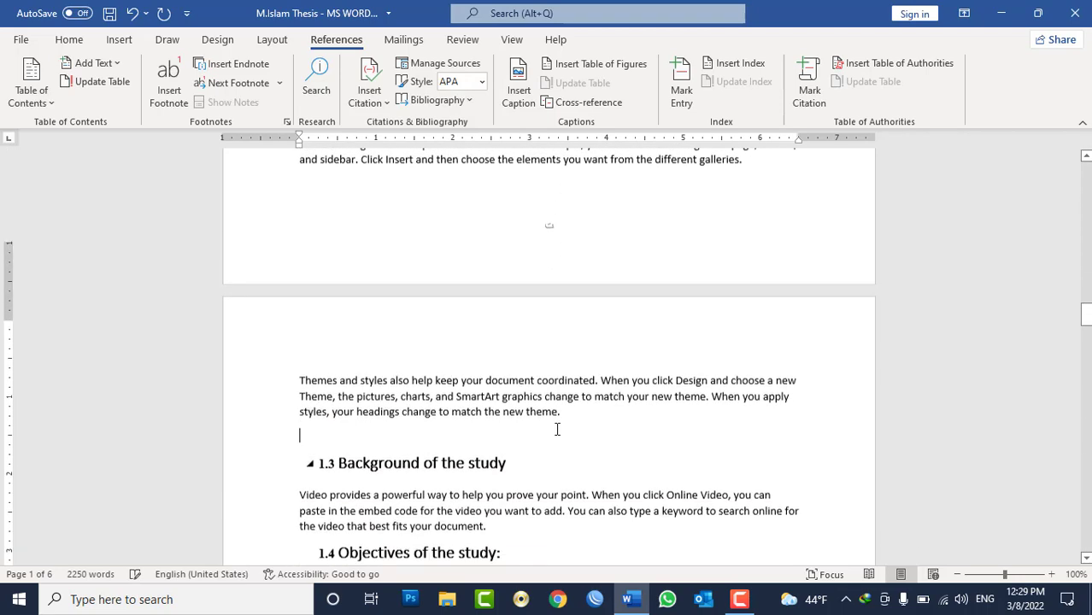
pyautogui.scroll(-1, 575, 359)
pyautogui.scroll(-2, 587, 342)
pyautogui.scroll(-8, 587, 344)
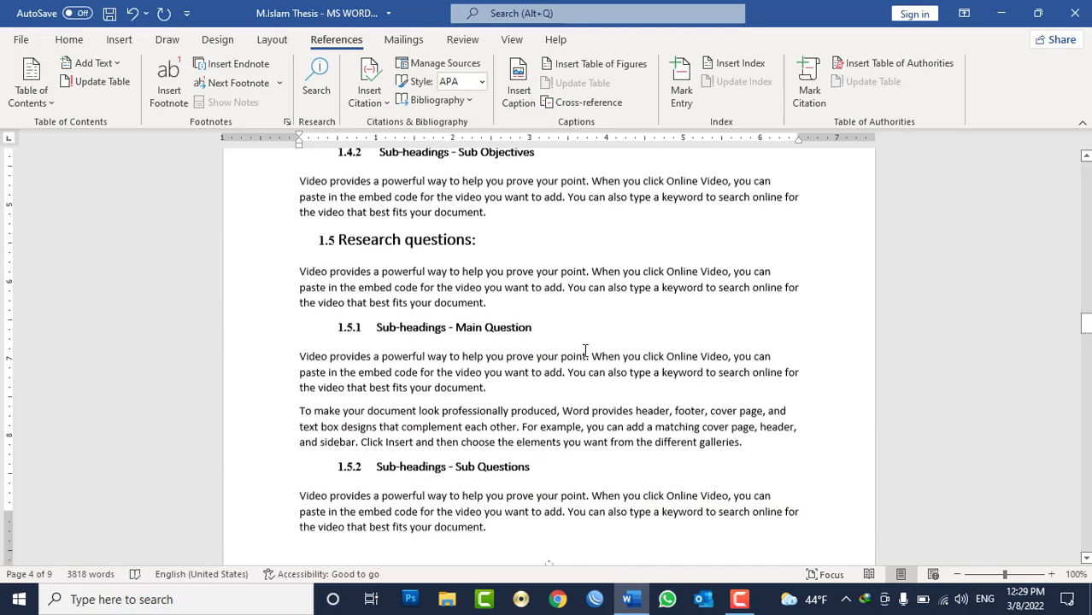
pyautogui.scroll(-3, 586, 346)
pyautogui.scroll(-5, 585, 350)
pyautogui.scroll(-2, 557, 378)
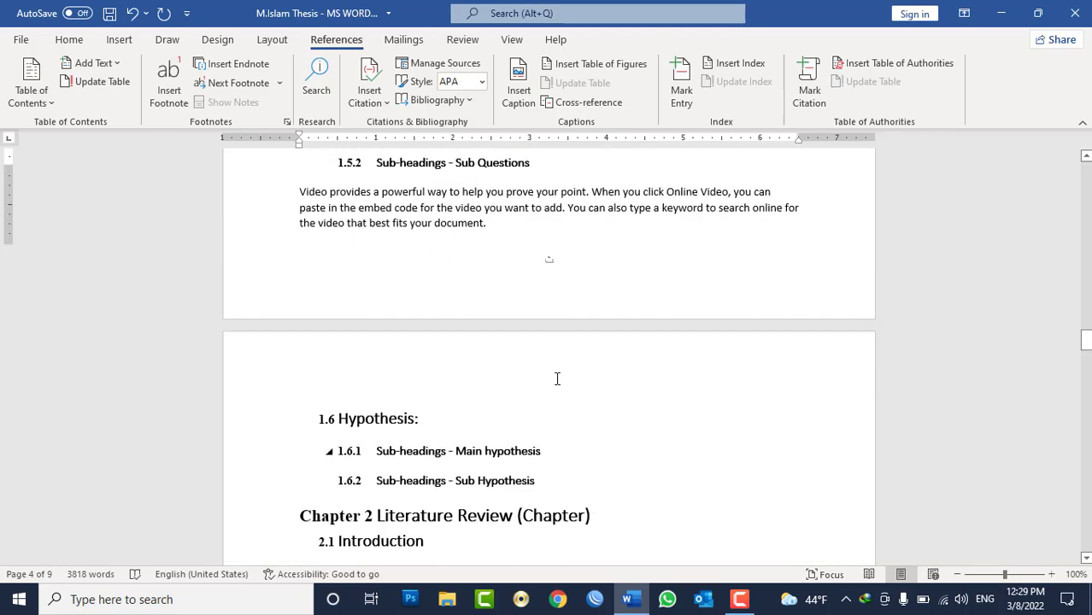
pyautogui.scroll(-5, 559, 378)
pyautogui.scroll(4, 833, 329)
pyautogui.moveTo(1086, 339)
pyautogui.mouseDown()
pyautogui.moveTo(1086, 405)
pyautogui.moveTo(1084, 392)
pyautogui.mouseUp()
pyautogui.click(557, 245)
pyautogui.press('Return')
pyautogui.write('=ra')
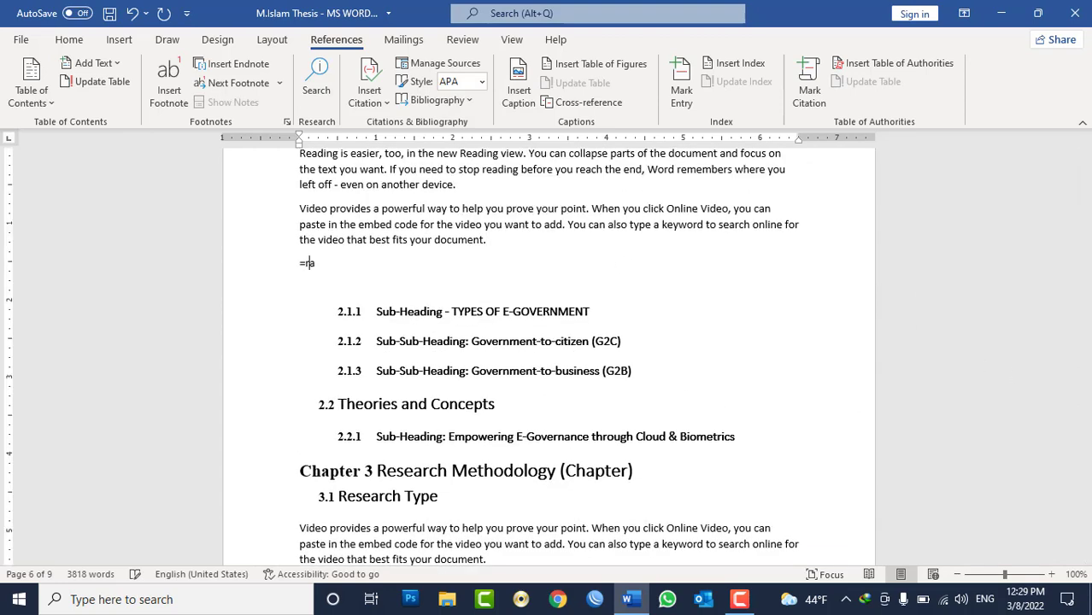
pyautogui.write('nd(22')
pyautogui.press('Return')
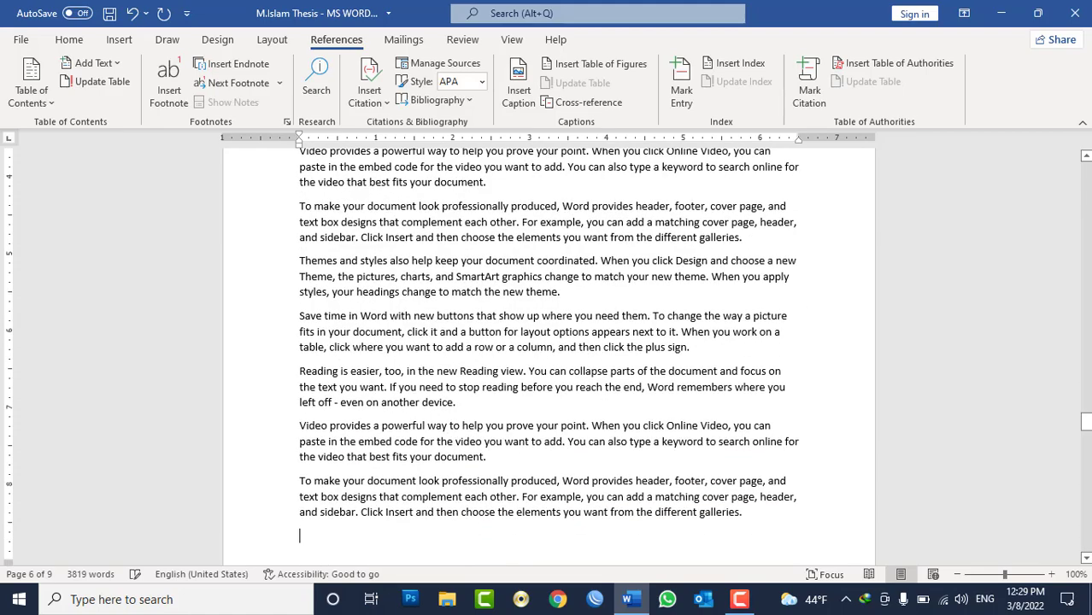
pyautogui.scroll(-5, 957, 473)
pyautogui.scroll(-5, 957, 472)
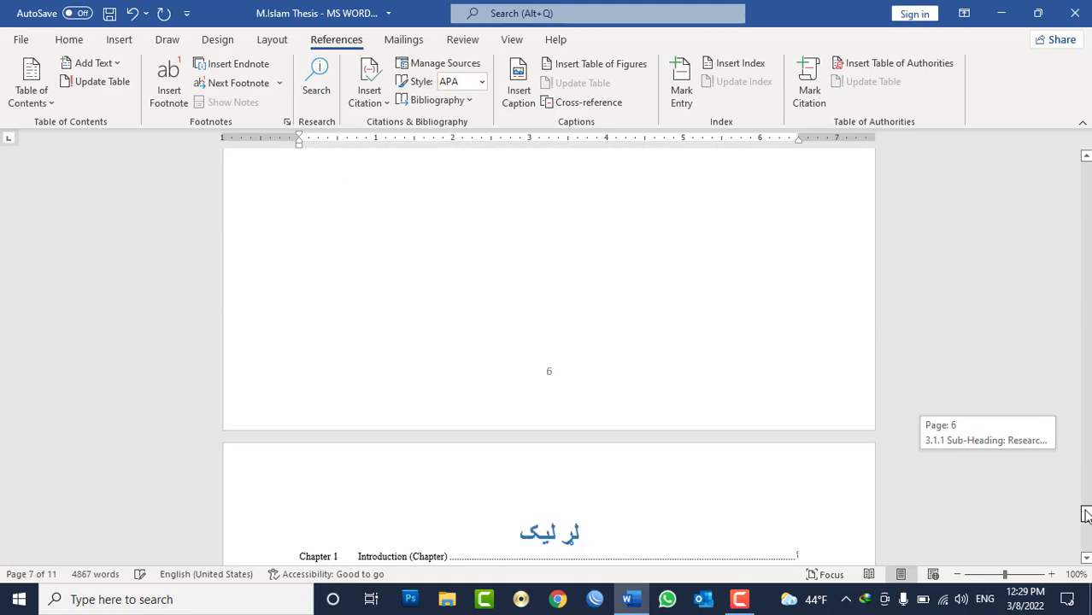
pyautogui.scroll(-3, 957, 472)
# Update only the page numbers in the table of contents, moving Chapter 2 entries to page 4
pyautogui.scroll(-1, 957, 473)
pyautogui.click(523, 292)
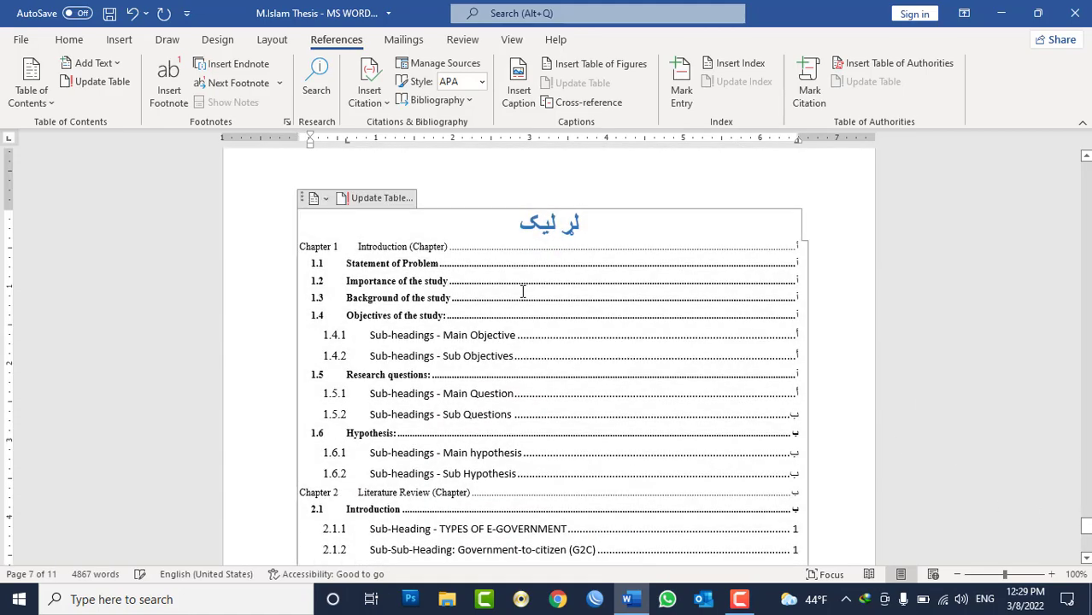
pyautogui.click(380, 200)
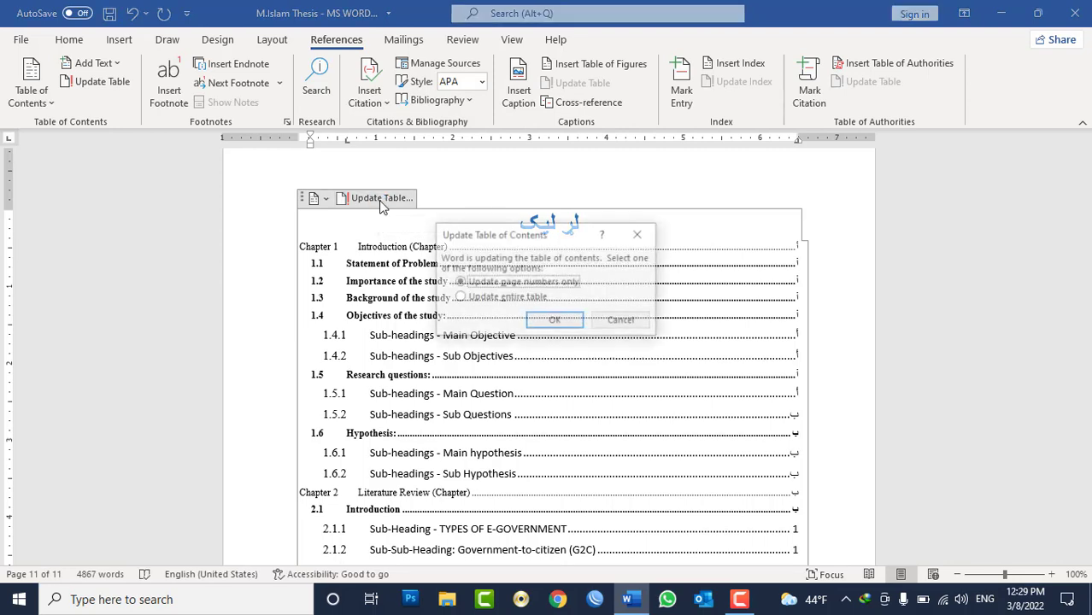
pyautogui.click(470, 297)
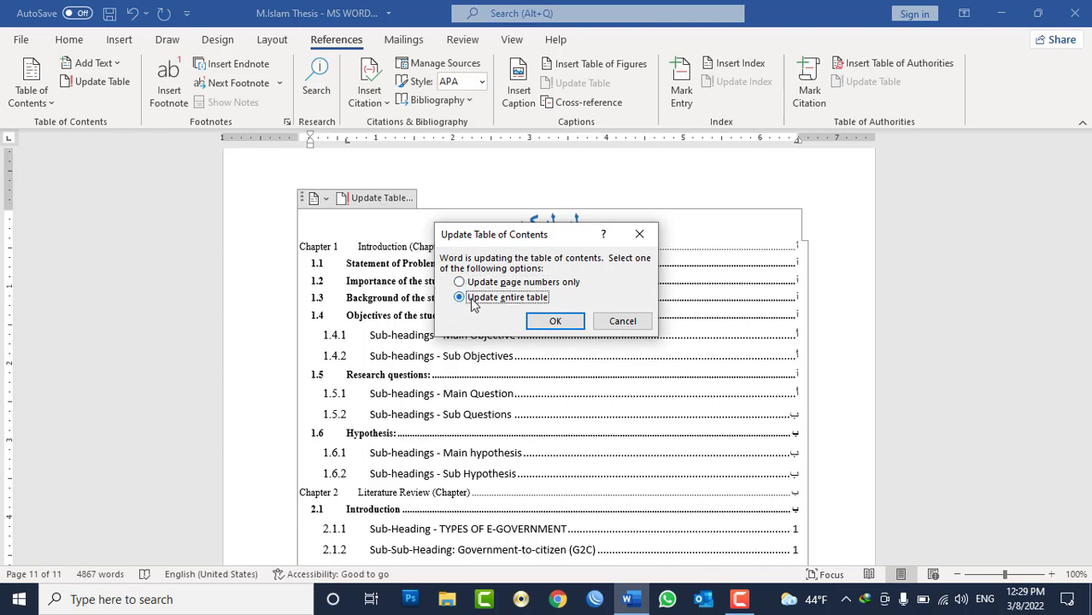
pyautogui.click(492, 286)
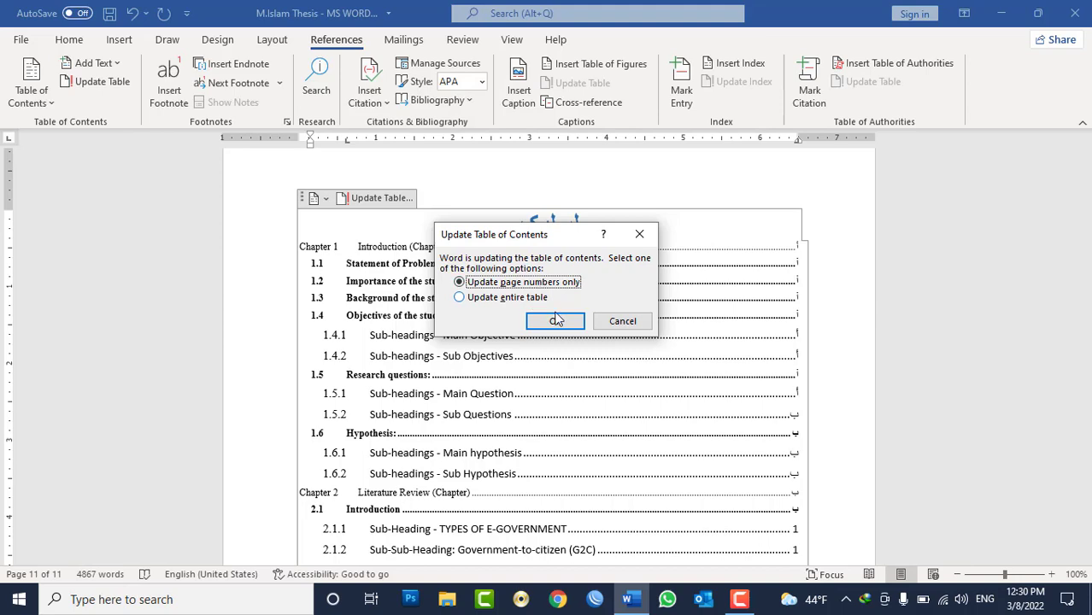
pyautogui.click(557, 321)
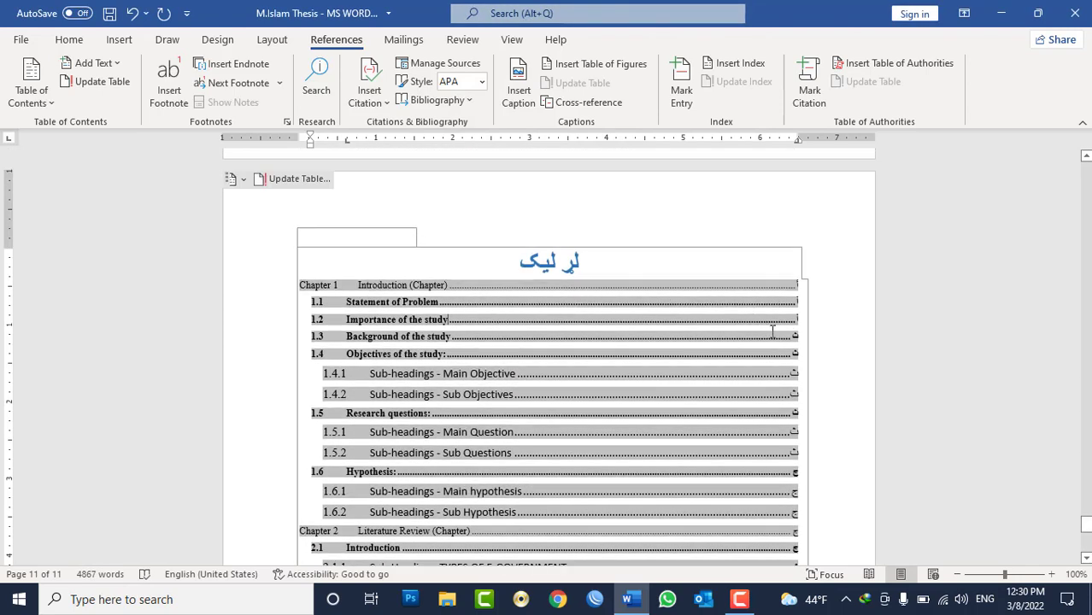
pyautogui.scroll(-3, 772, 331)
pyautogui.scroll(-5, 771, 331)
pyautogui.scroll(1, 530, 342)
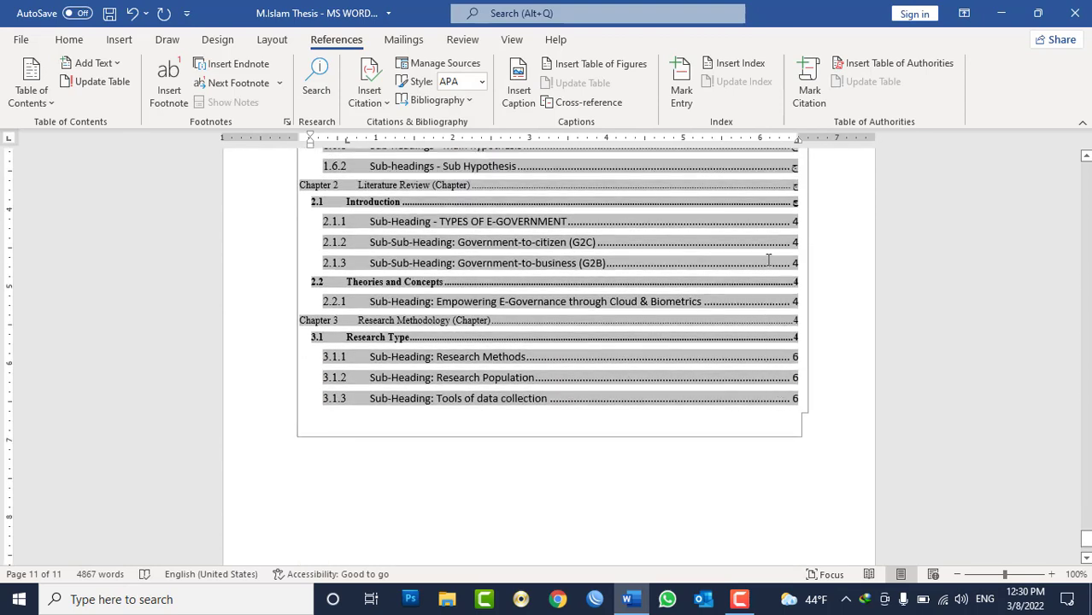
pyautogui.scroll(2, 768, 259)
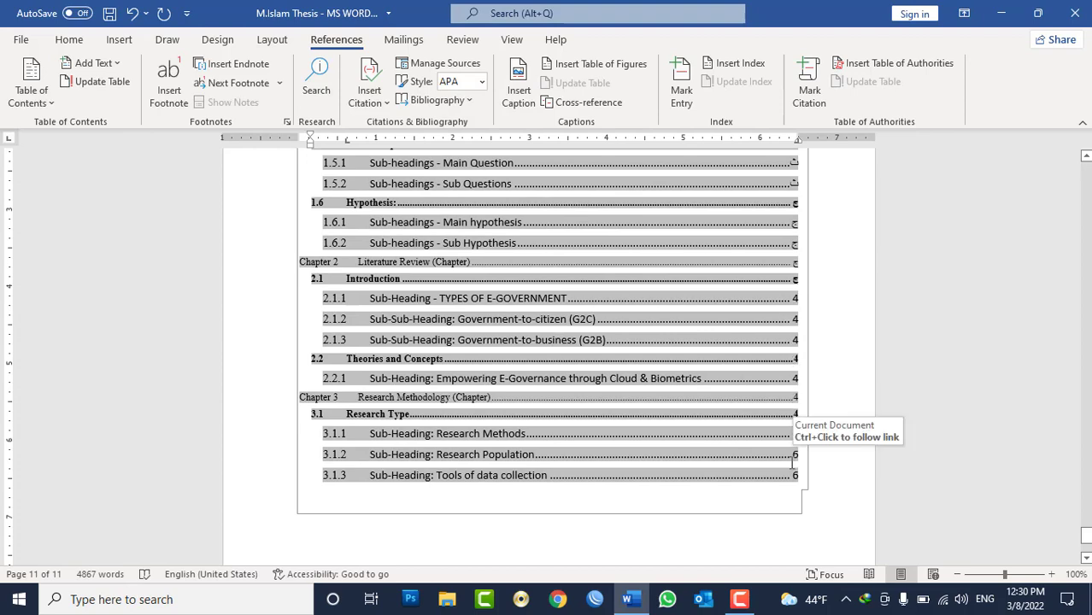
pyautogui.scroll(-5, 719, 356)
pyautogui.scroll(3, 718, 354)
pyautogui.scroll(2, 721, 354)
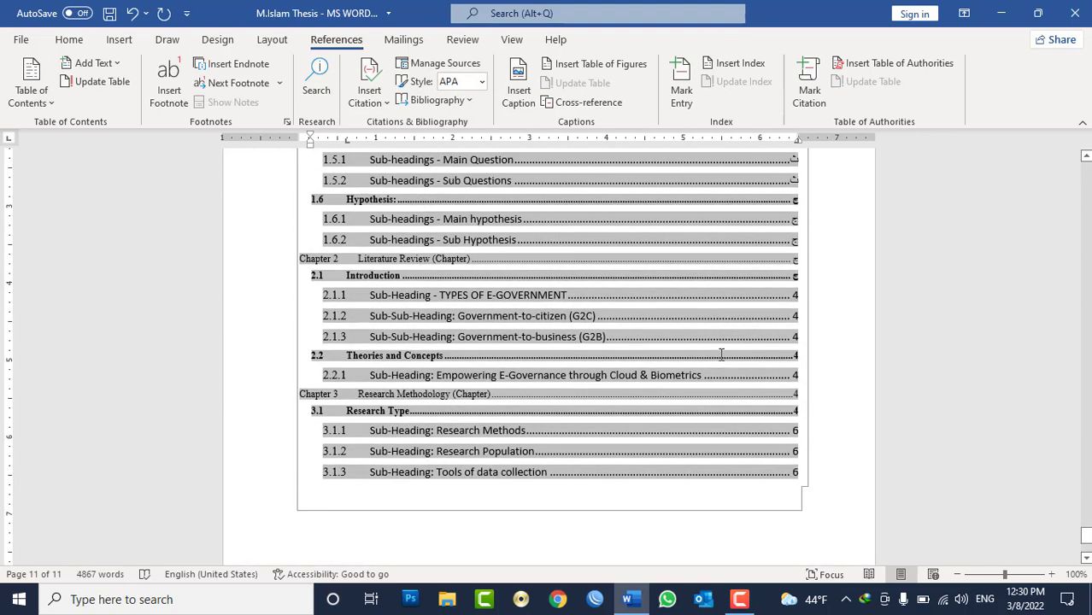
pyautogui.scroll(-2, 722, 358)
pyautogui.scroll(-3, 722, 366)
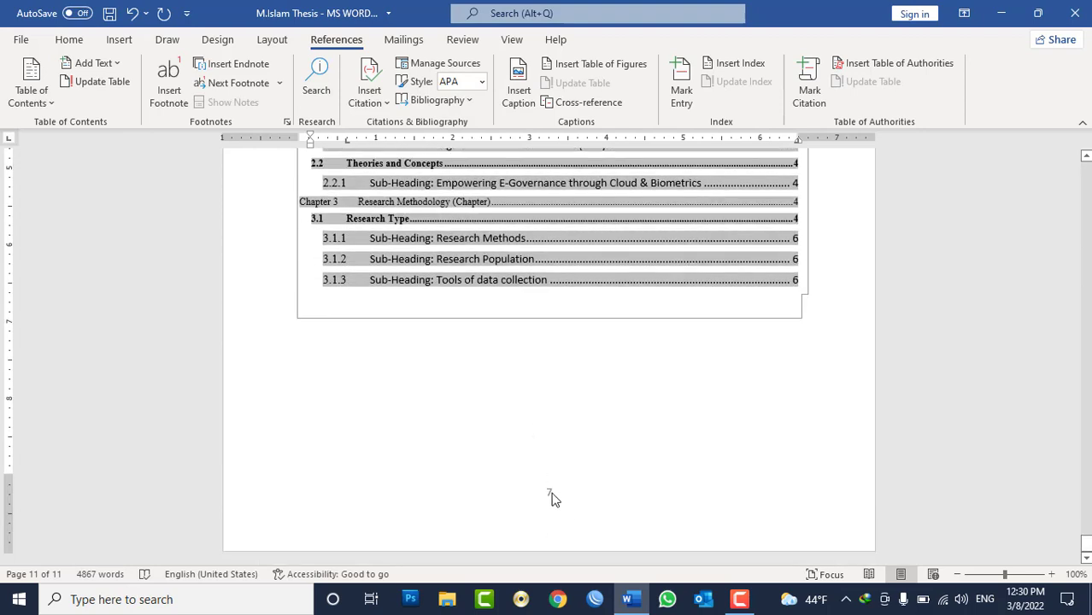
pyautogui.scroll(10, 782, 282)
pyautogui.scroll(8, 692, 325)
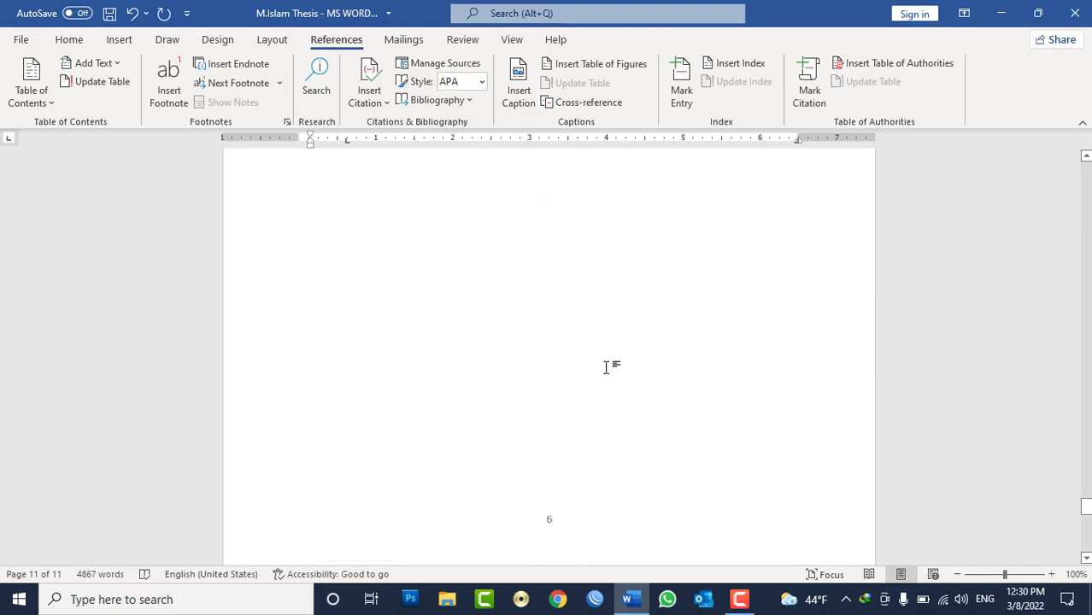
pyautogui.scroll(5, 615, 449)
pyautogui.scroll(1, 513, 410)
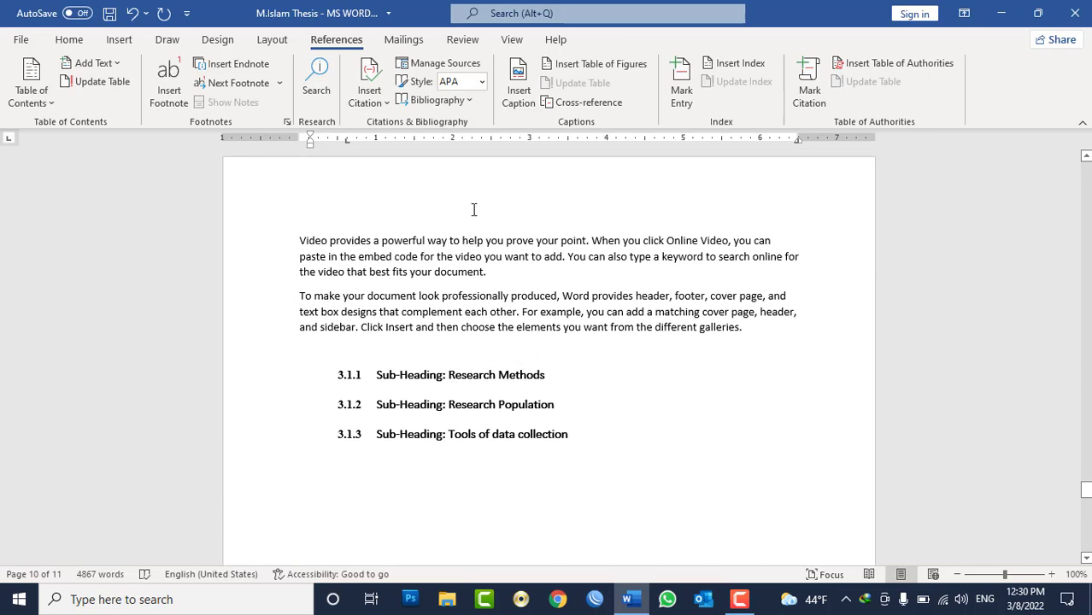
# Close the thesis with Don't Save and create a new blank document
pyautogui.hotkey('ctrl', 'w')
pyautogui.press('Tab')
pyautogui.press('Return')
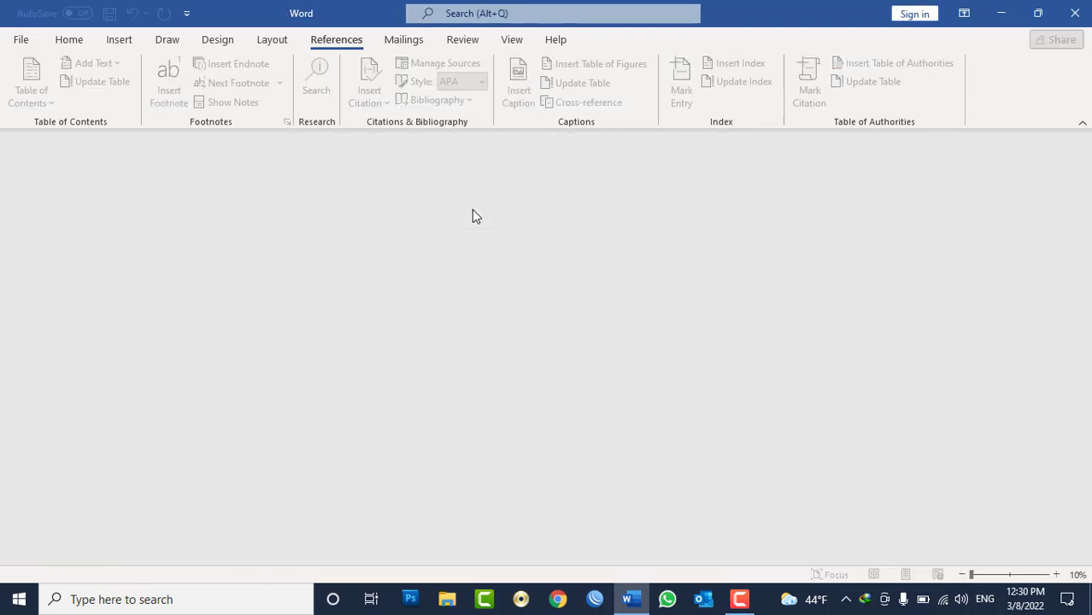
pyautogui.hotkey('ctrl', 'n')
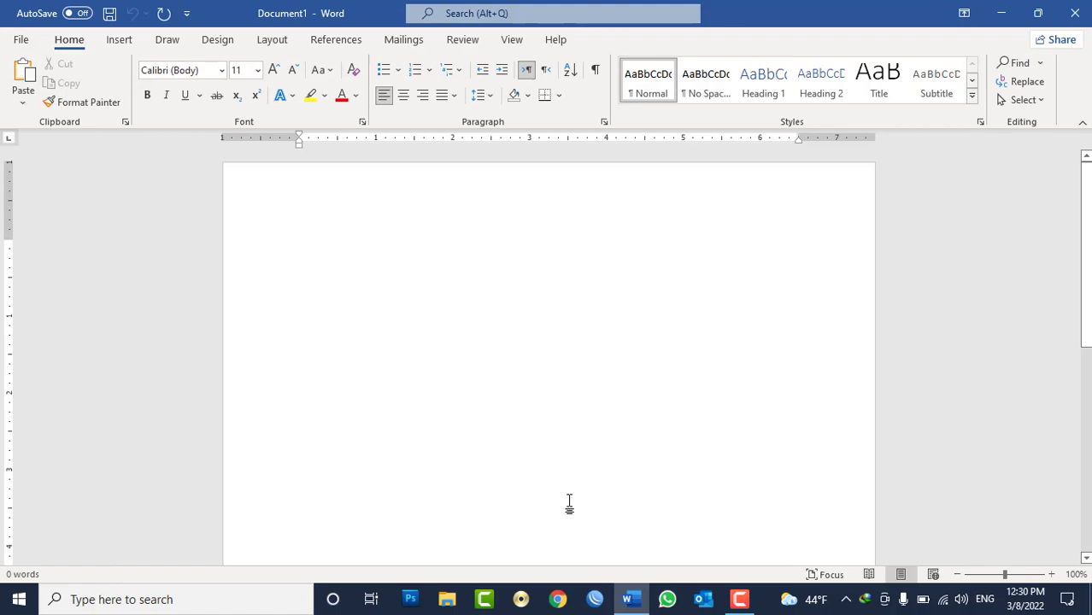
# Minimize Word, refresh the desktop, and restore the blank Document1 window
pyautogui.click(626, 601)
pyautogui.click(740, 600)
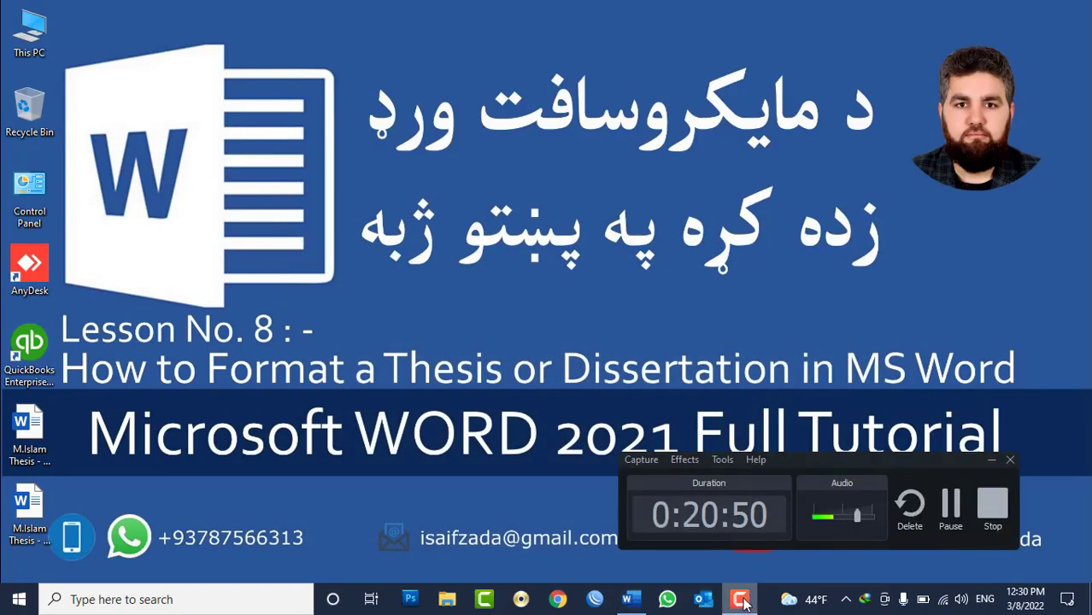
pyautogui.click(741, 601)
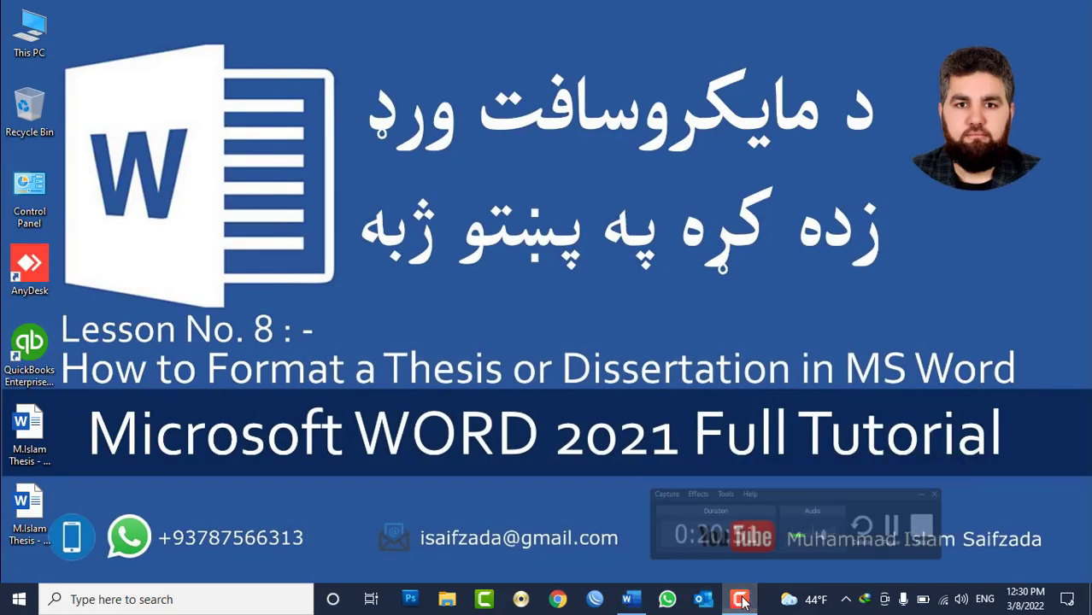
pyautogui.rightClick(671, 312)
pyautogui.click(672, 341)
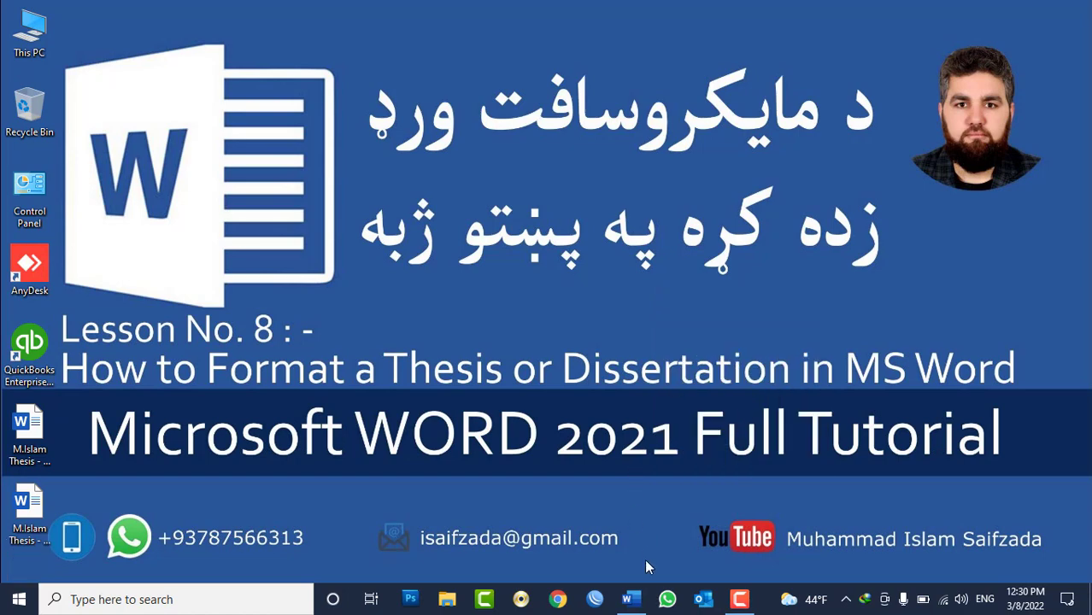
pyautogui.click(630, 599)
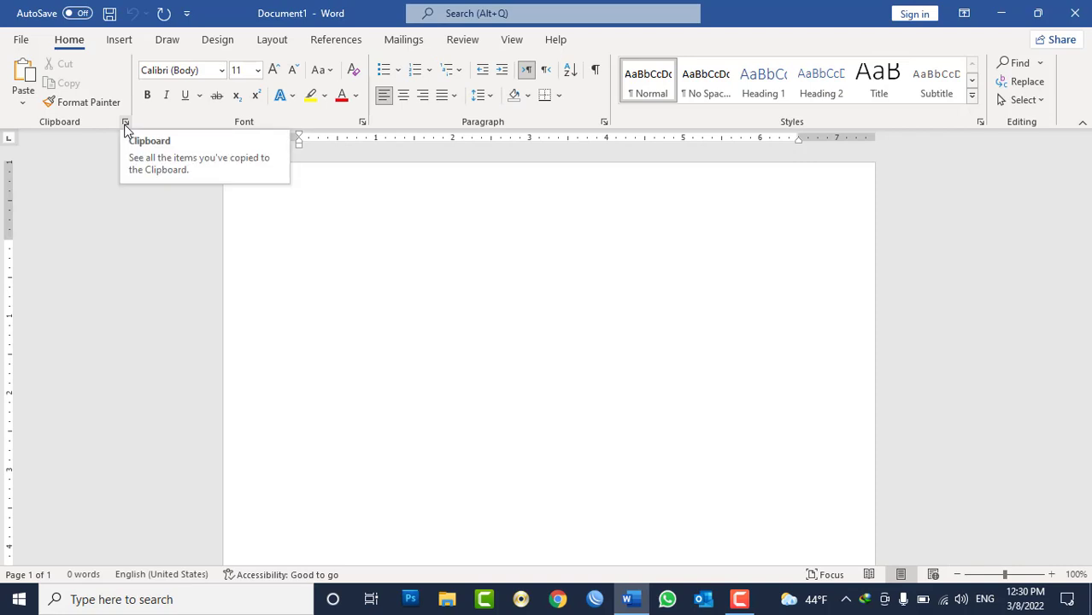
# Generate three sample paragraphs with =rand formulas
pyautogui.write('=ra')
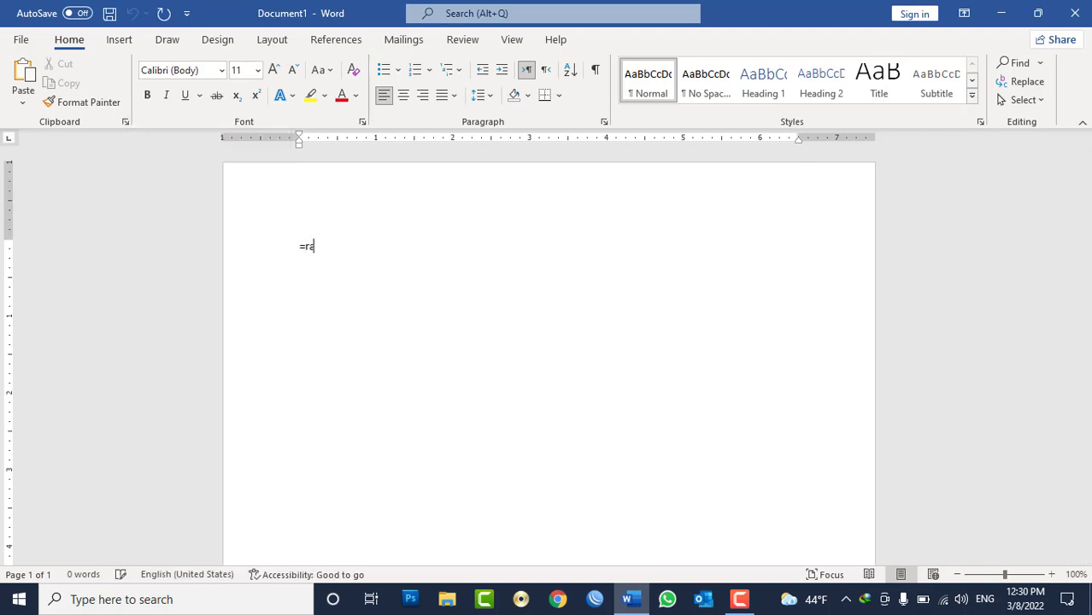
pyautogui.write('nd')
pyautogui.write('1')
pyautogui.press('Return')
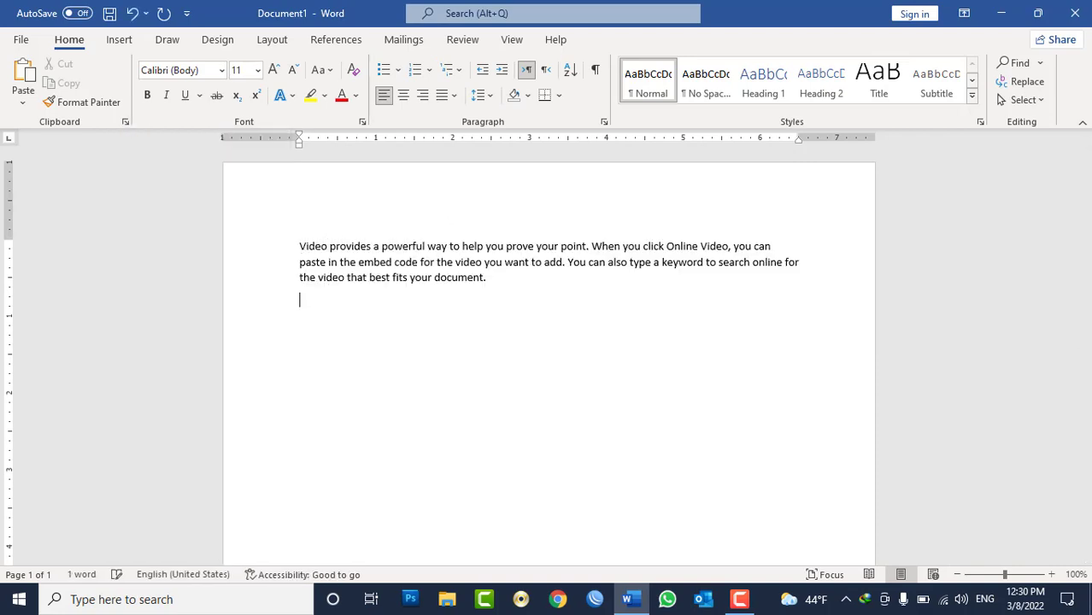
pyautogui.press('Return')
pyautogui.write('=rand')
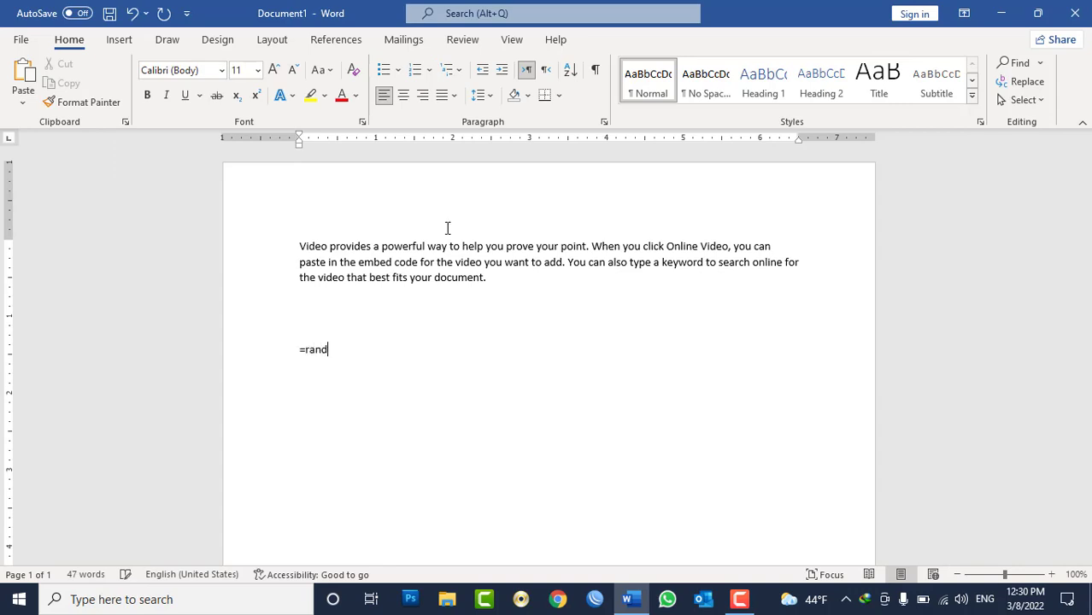
pyautogui.write('1')
pyautogui.press('Return')
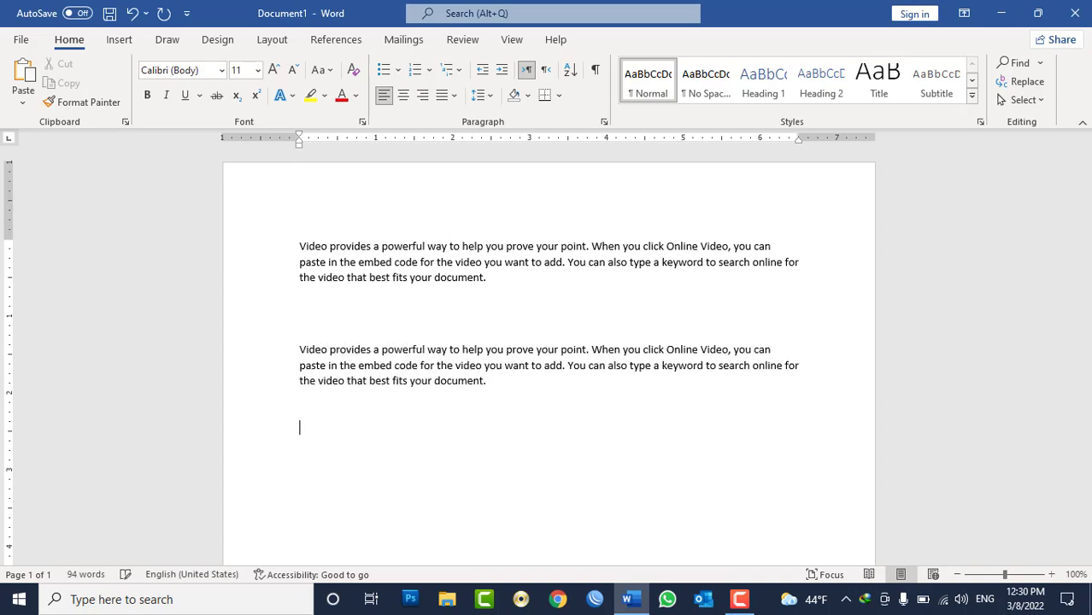
pyautogui.write(')')
pyautogui.press('Return')
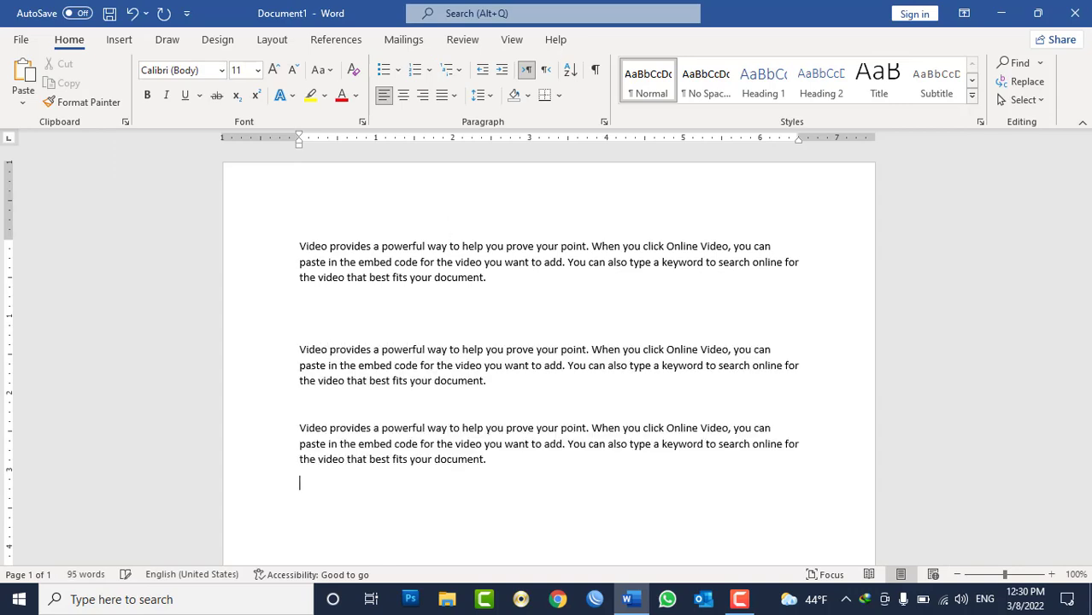
pyautogui.press('BackSpace')
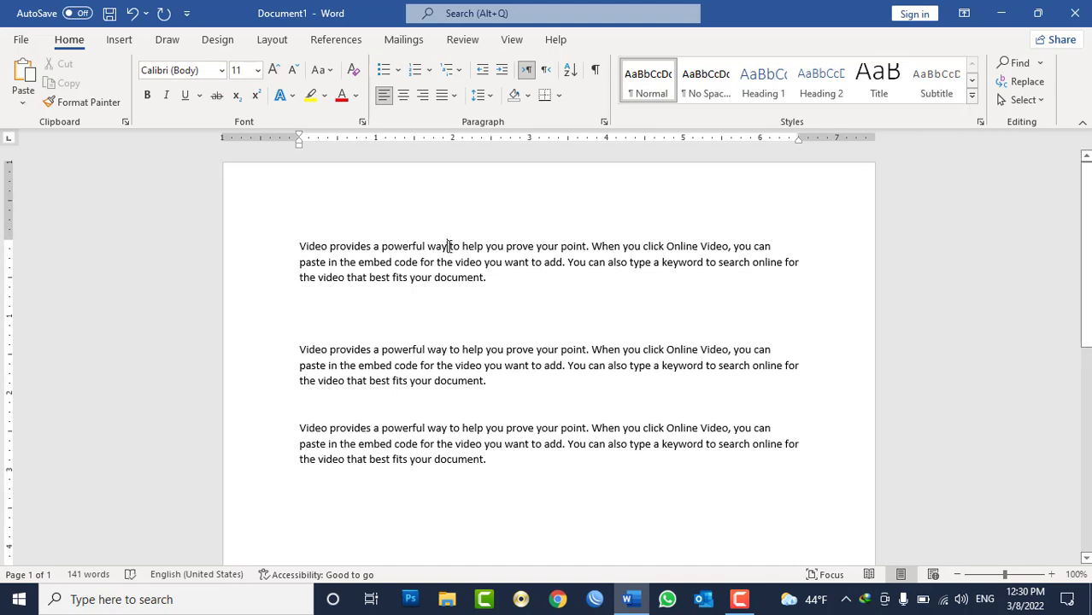
# Make the first paragraph bold and the second underlined, italic and red
pyautogui.tripleClick(448, 246)
pyautogui.click(148, 95)
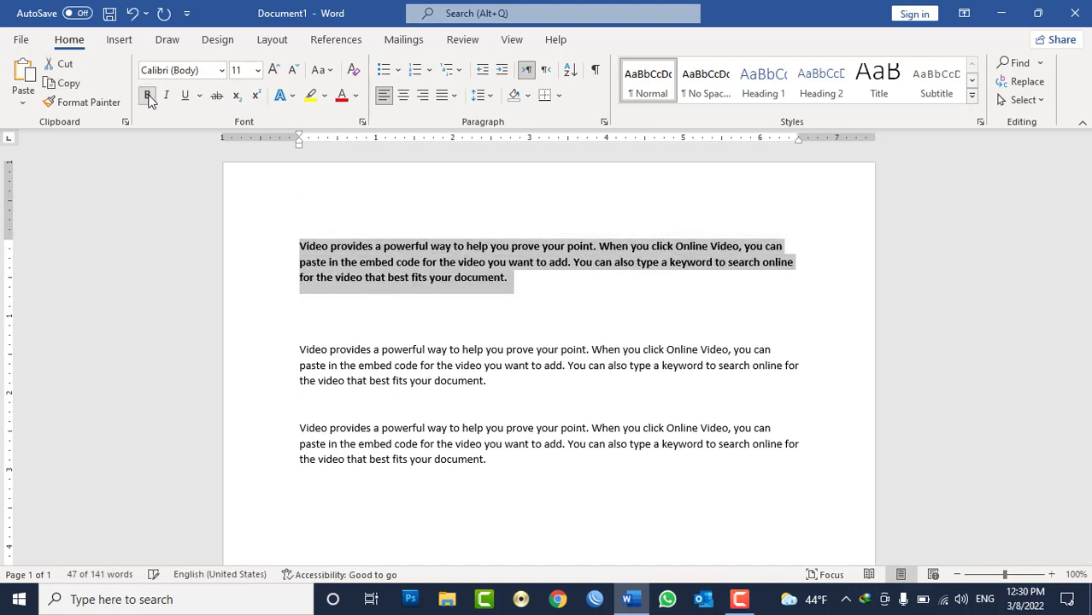
pyautogui.tripleClick(472, 350)
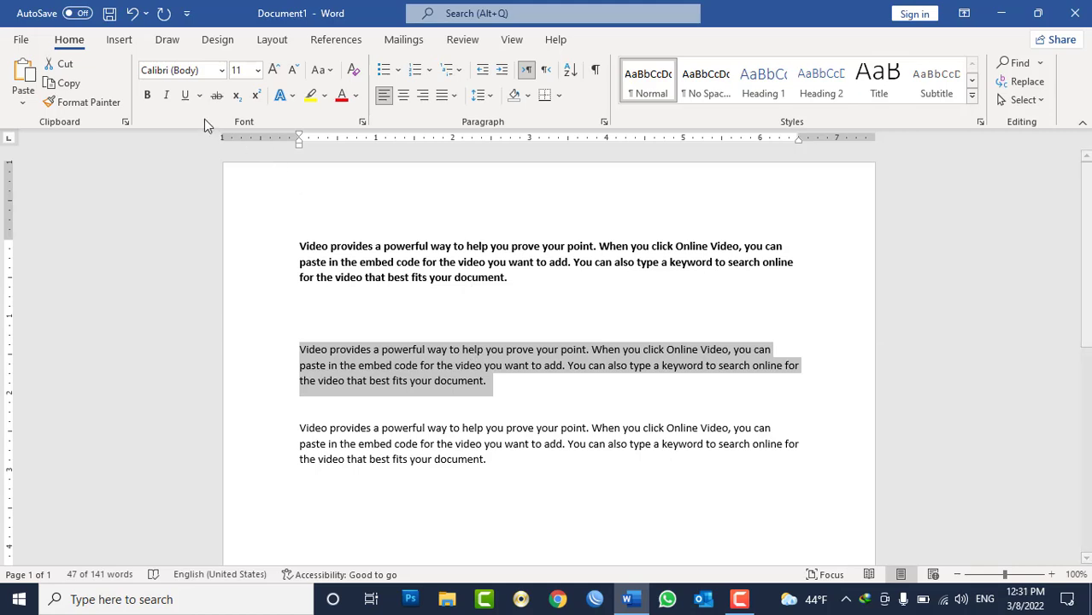
pyautogui.click(185, 95)
pyautogui.click(166, 95)
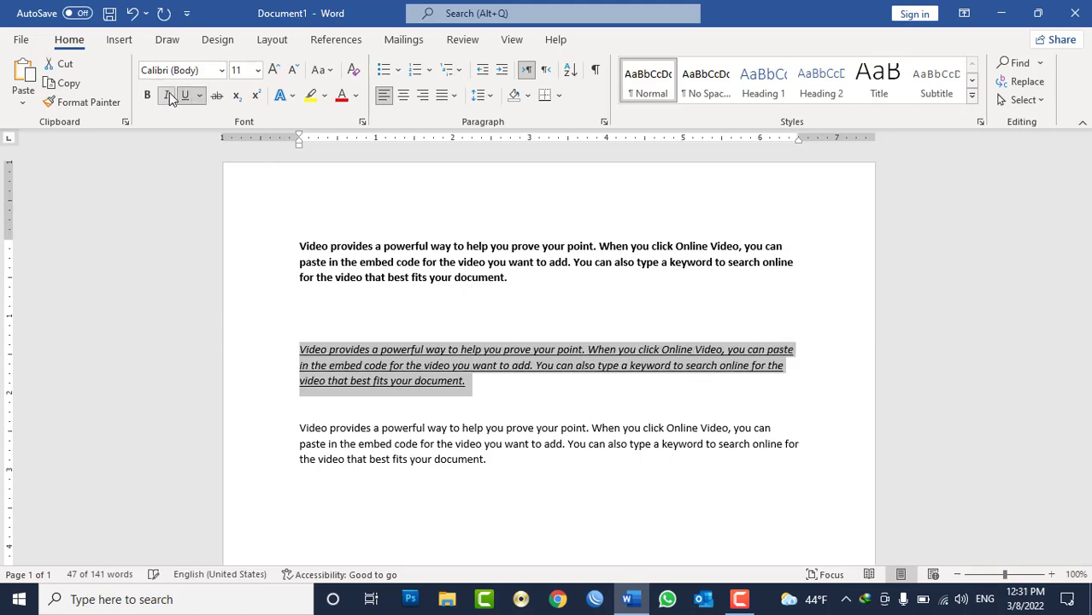
pyautogui.click(342, 97)
# Make the third paragraph underlined, 12 pt and green
pyautogui.tripleClick(406, 435)
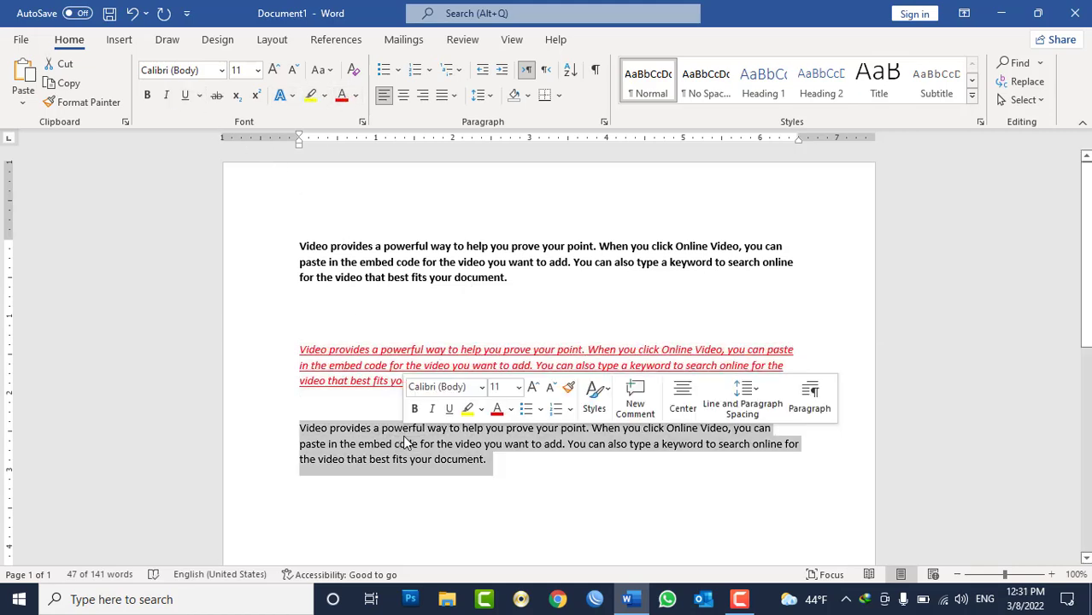
pyautogui.click(185, 95)
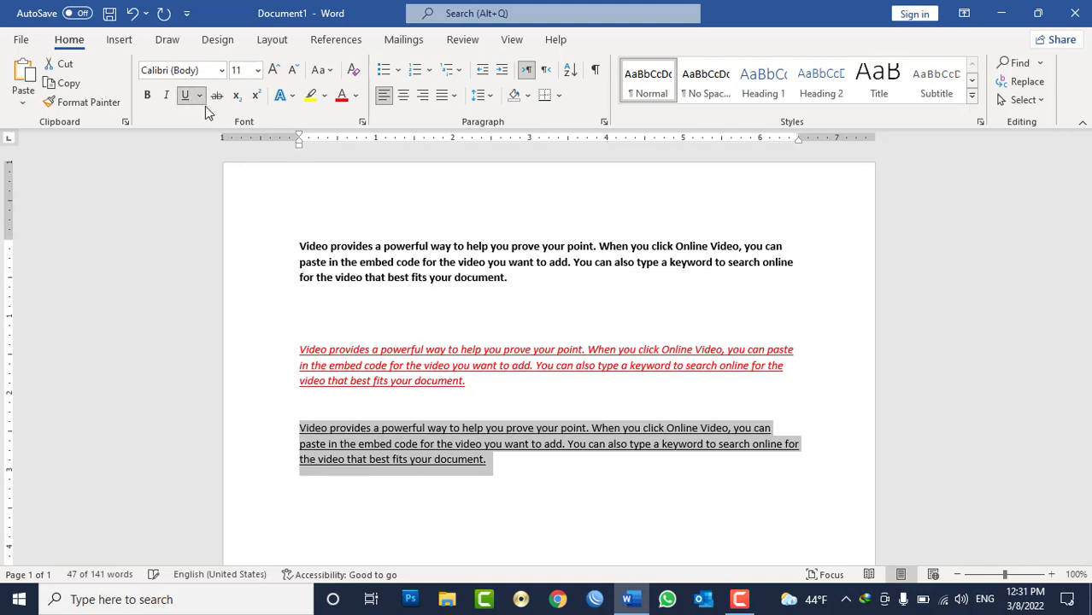
pyautogui.click(273, 69)
pyautogui.click(355, 95)
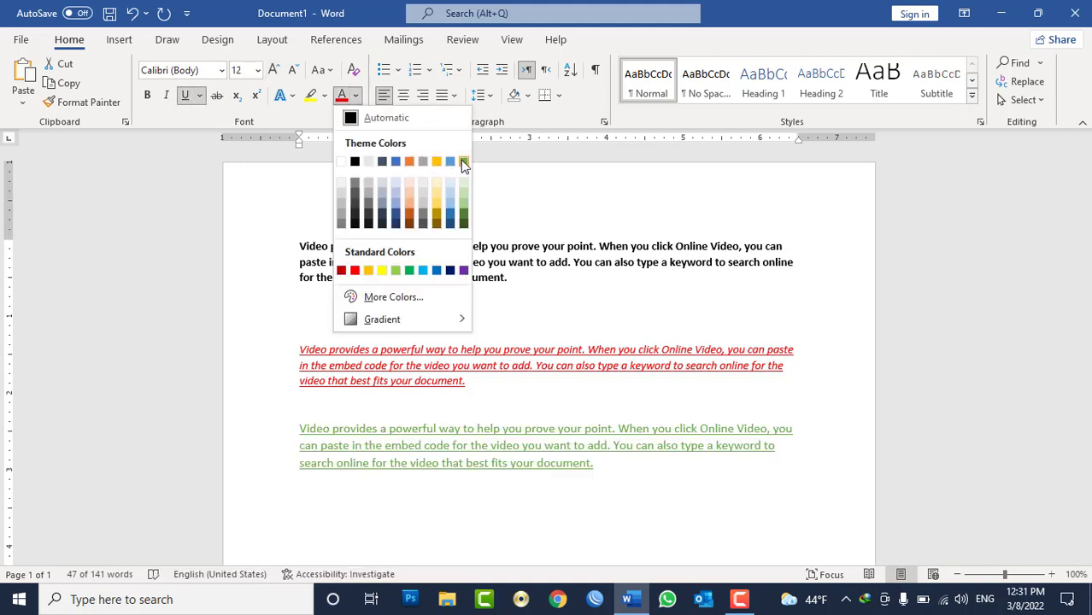
pyautogui.click(463, 161)
pyautogui.click(434, 263)
# Copy the bold first paragraph and place the caret below the green paragraph
pyautogui.tripleClick(434, 263)
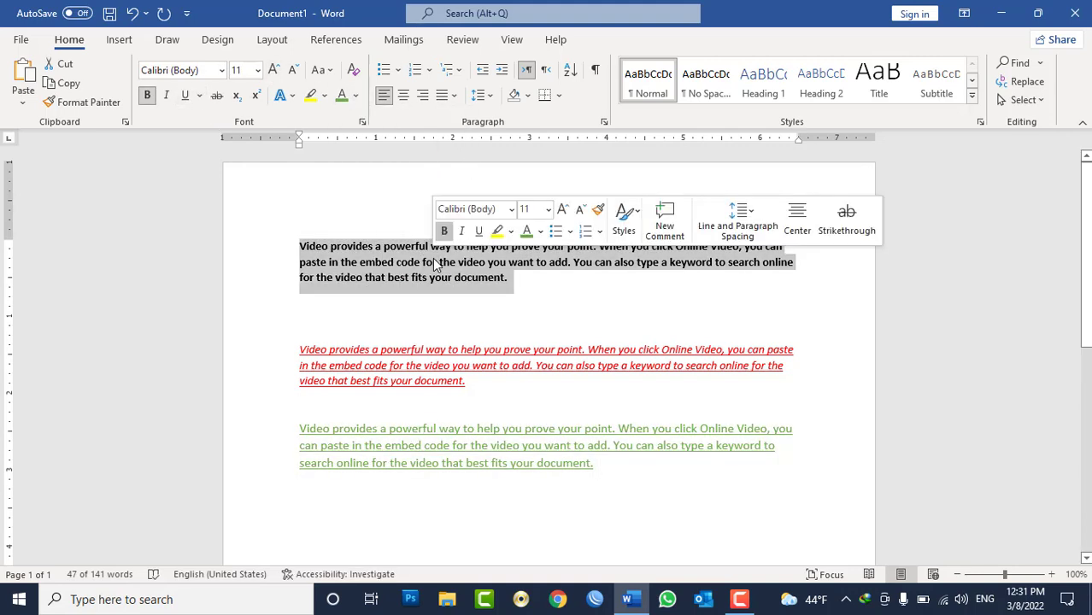
pyautogui.click(67, 83)
pyautogui.scroll(-1, 274, 258)
pyautogui.scroll(-2, 274, 259)
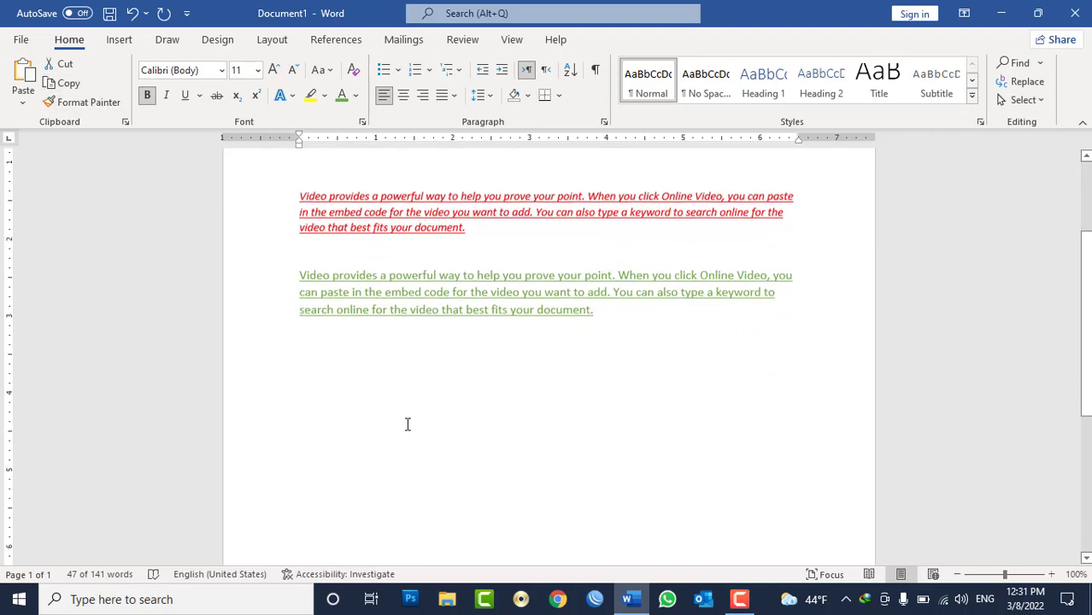
pyautogui.click(407, 425)
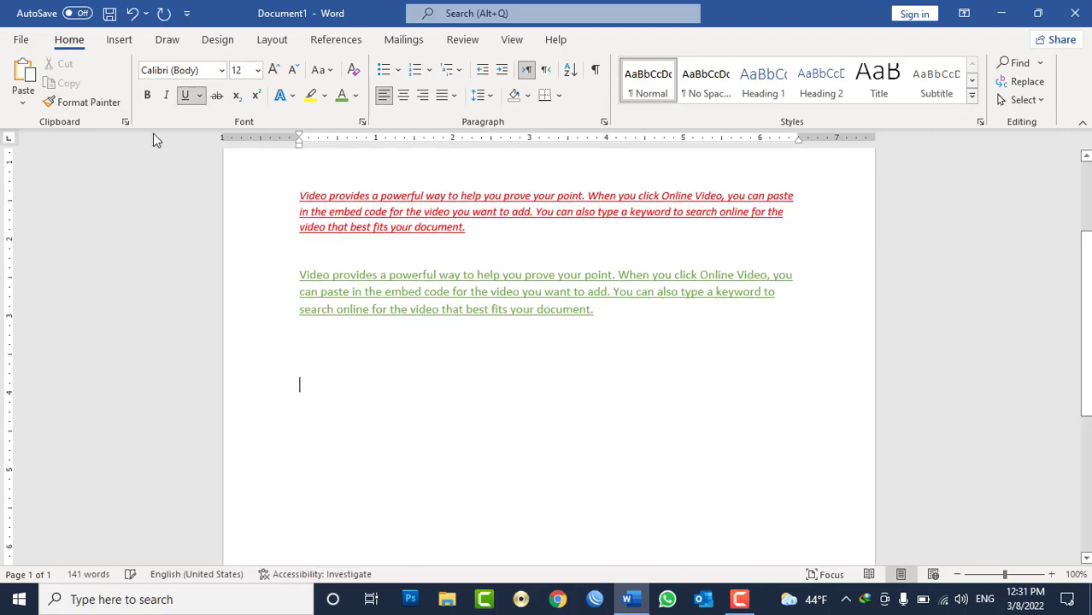
# Trial-paste copied paragraphs below the green paragraph, undoing each paste
pyautogui.click(23, 73)
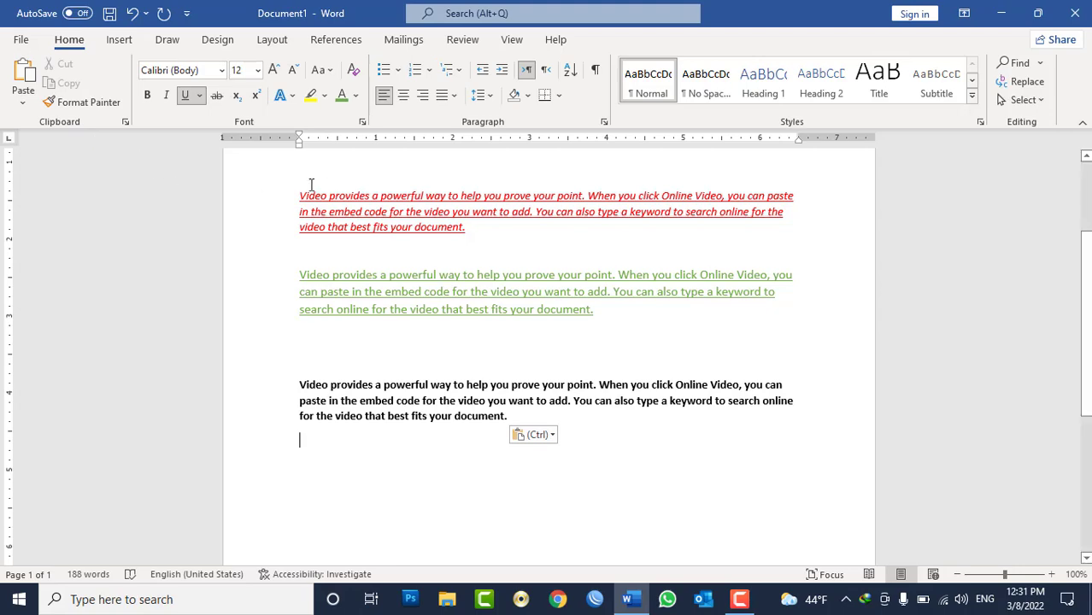
pyautogui.hotkey('ctrl', 'z')
pyautogui.tripleClick(424, 292)
pyautogui.click(49, 82)
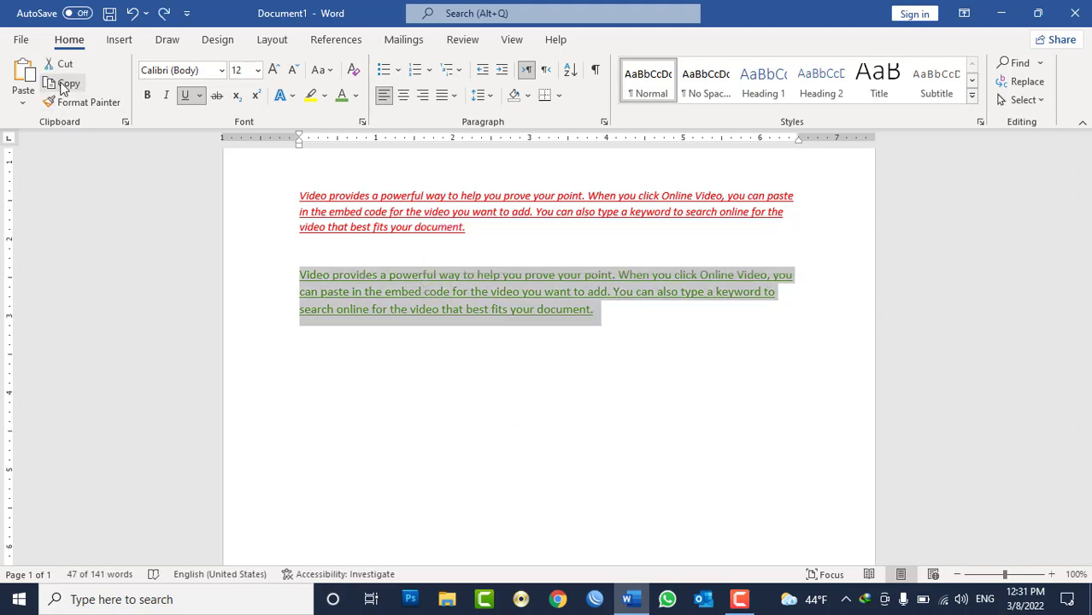
pyautogui.doubleClick(362, 212)
pyautogui.tripleClick(365, 221)
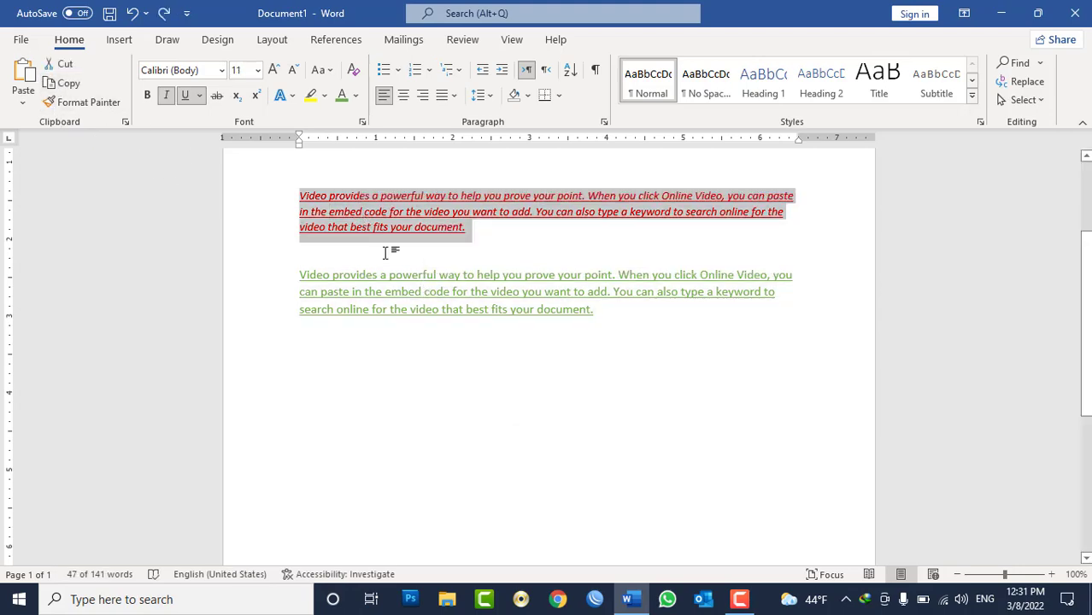
pyautogui.moveTo(366, 220); pyautogui.dragTo(385, 246)
pyautogui.click(445, 240)
pyautogui.tripleClick(445, 240)
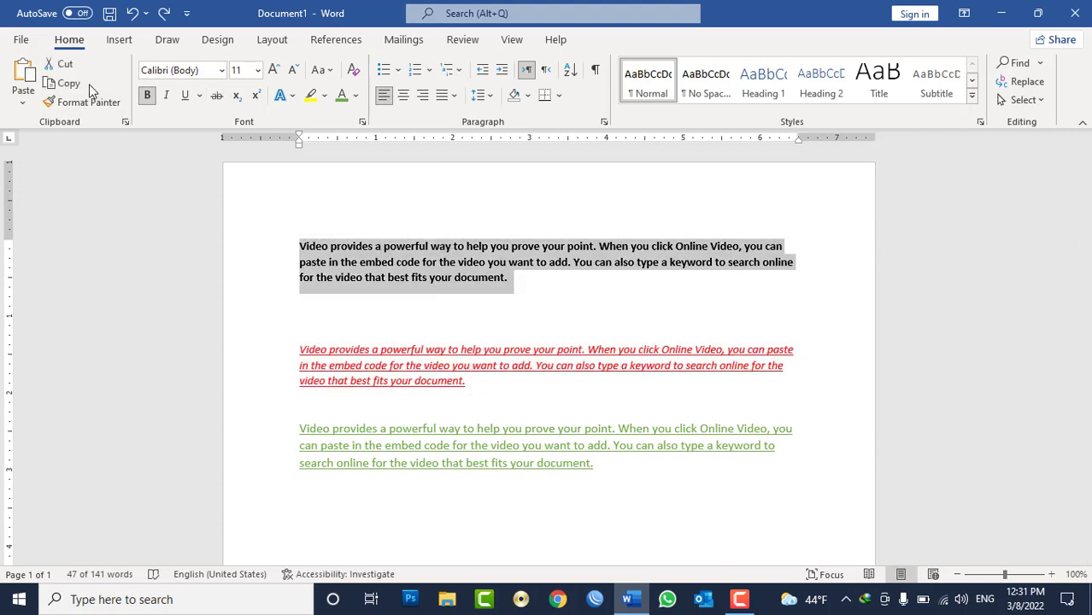
pyautogui.scroll(-3, 178, 183)
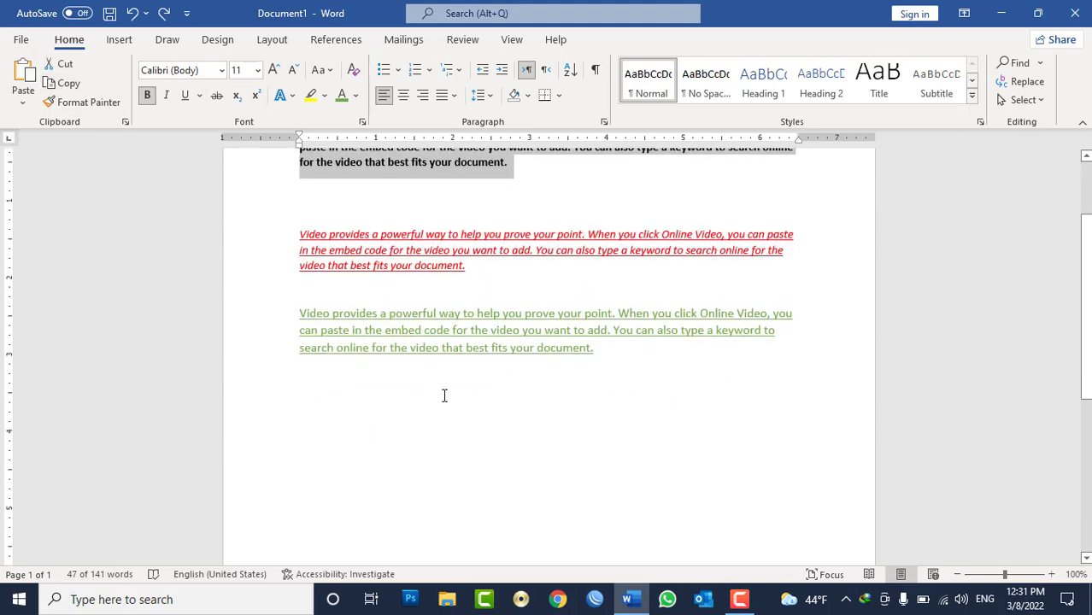
pyautogui.click(441, 397)
pyautogui.click(24, 76)
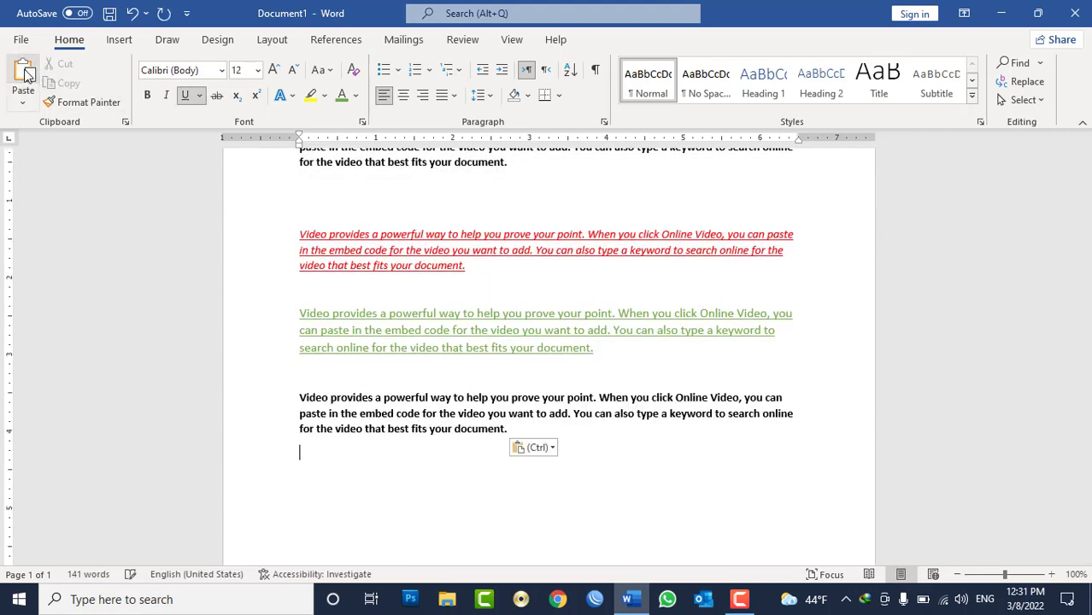
pyautogui.hotkey('ctrl', 'z')
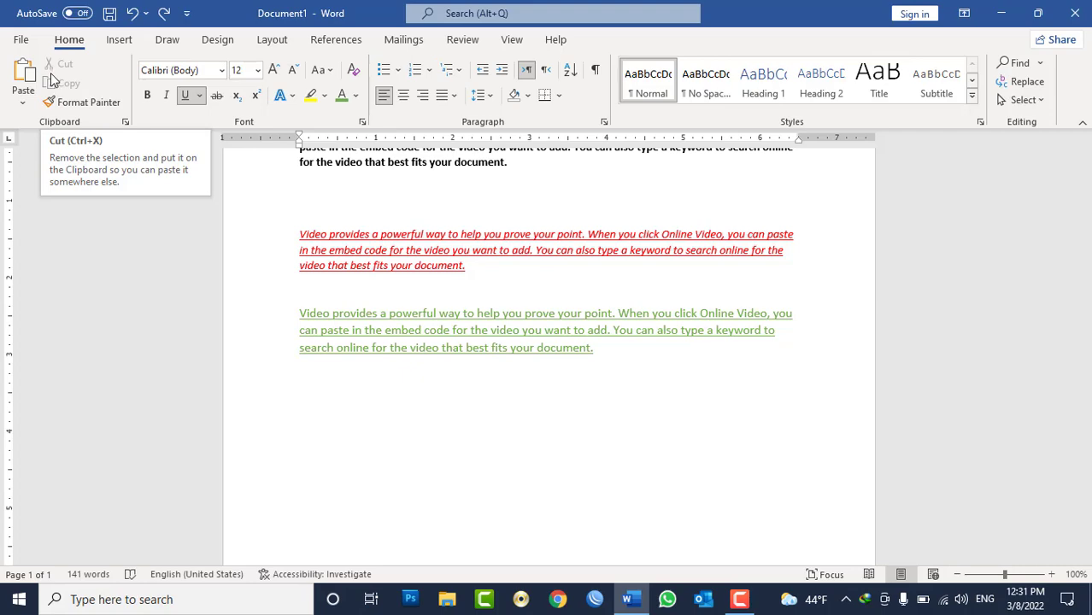
# In the Clipboard pane, collect the bold, red and green paragraphs as three items
pyautogui.click(125, 122)
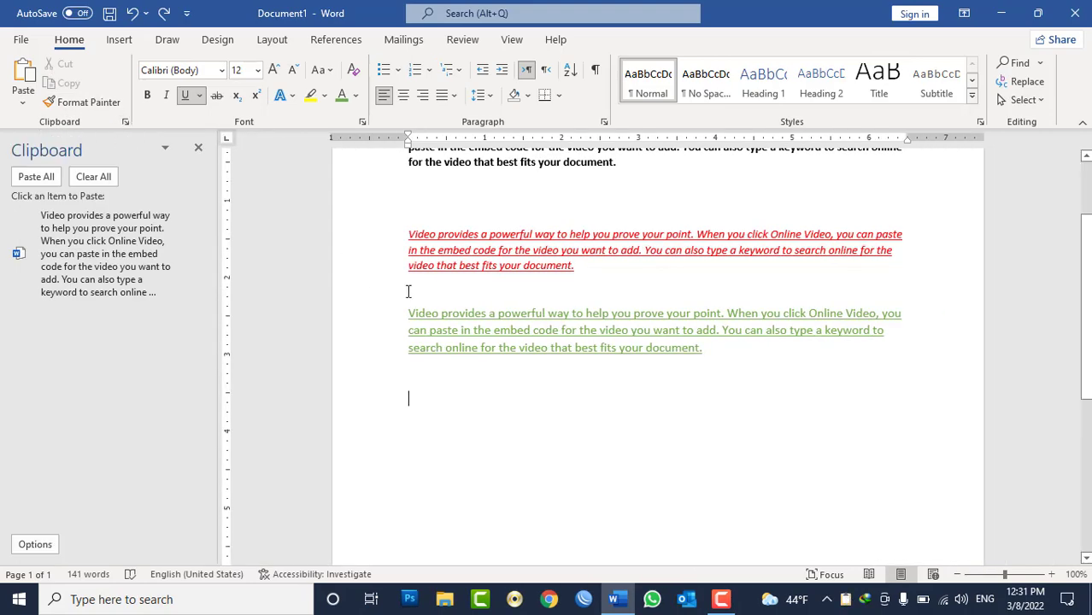
pyautogui.scroll(3, 475, 289)
pyautogui.click(516, 260)
pyautogui.tripleClick(516, 260)
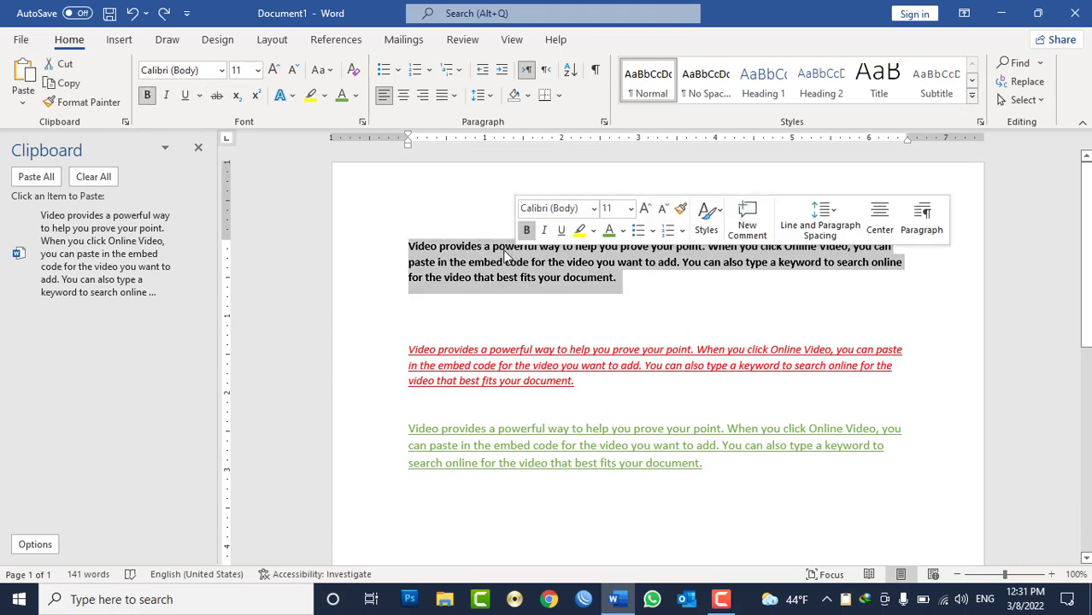
pyautogui.click(67, 83)
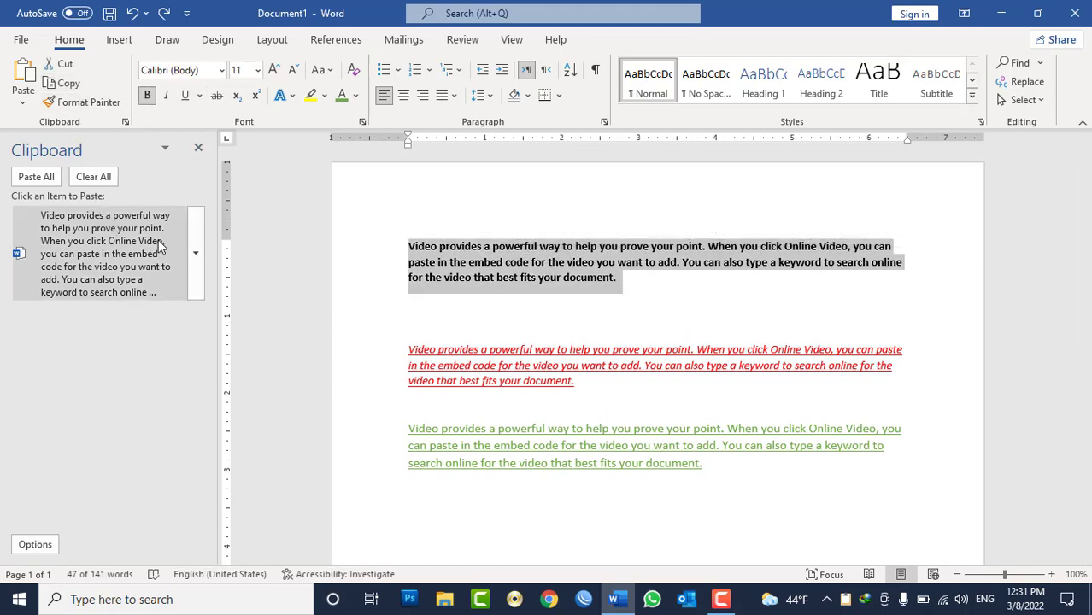
pyautogui.tripleClick(494, 380)
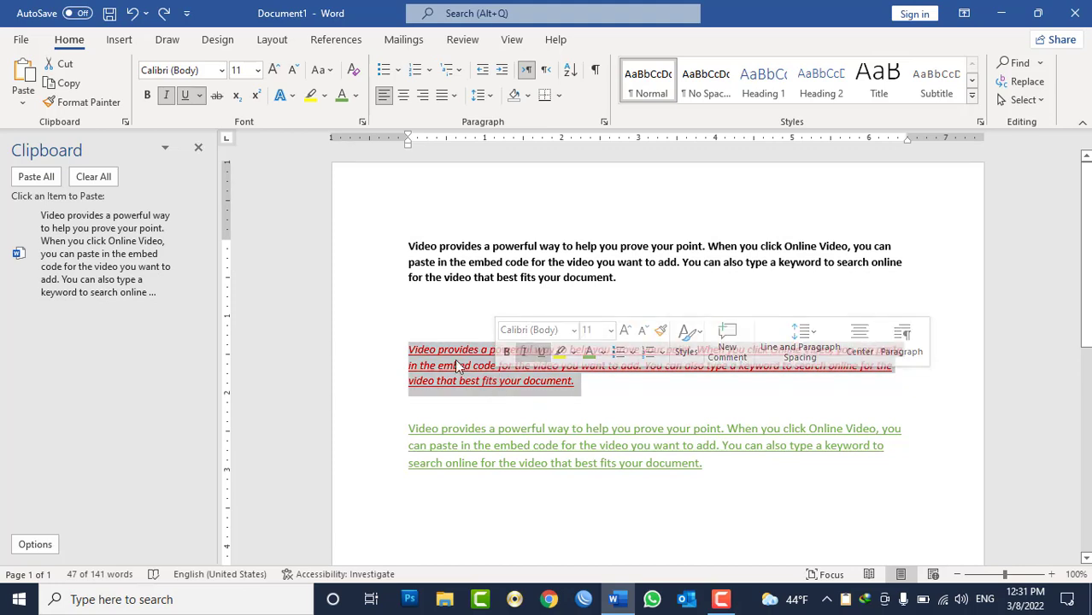
pyautogui.click(66, 83)
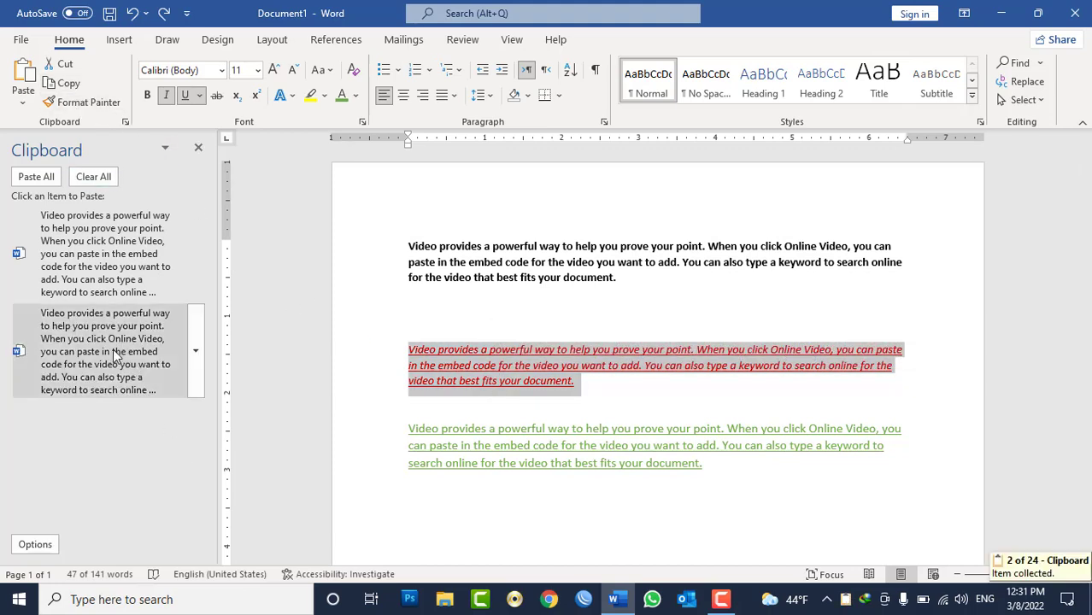
pyautogui.tripleClick(499, 458)
pyautogui.click(67, 83)
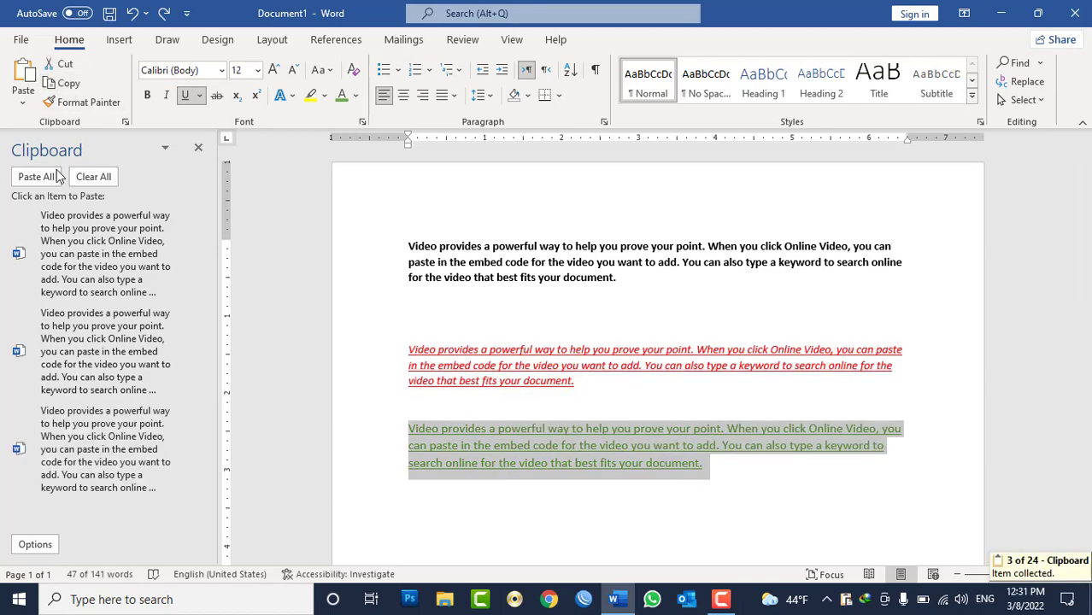
# Paste all three collected items below the green paragraph, then clear the clipboard
pyautogui.scroll(-2, 424, 463)
pyautogui.click(499, 479)
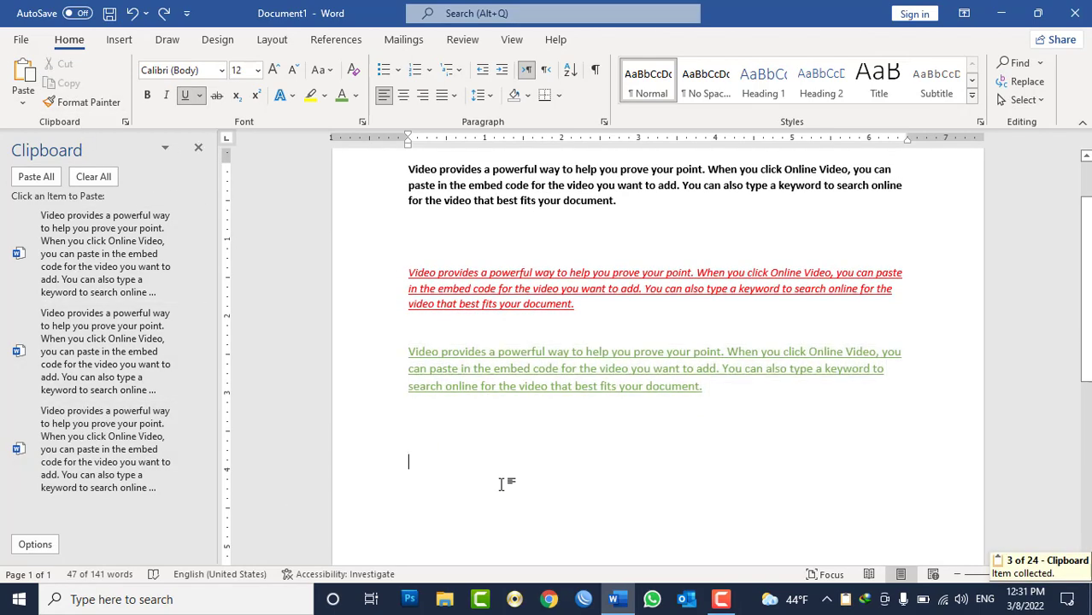
pyautogui.click(147, 265)
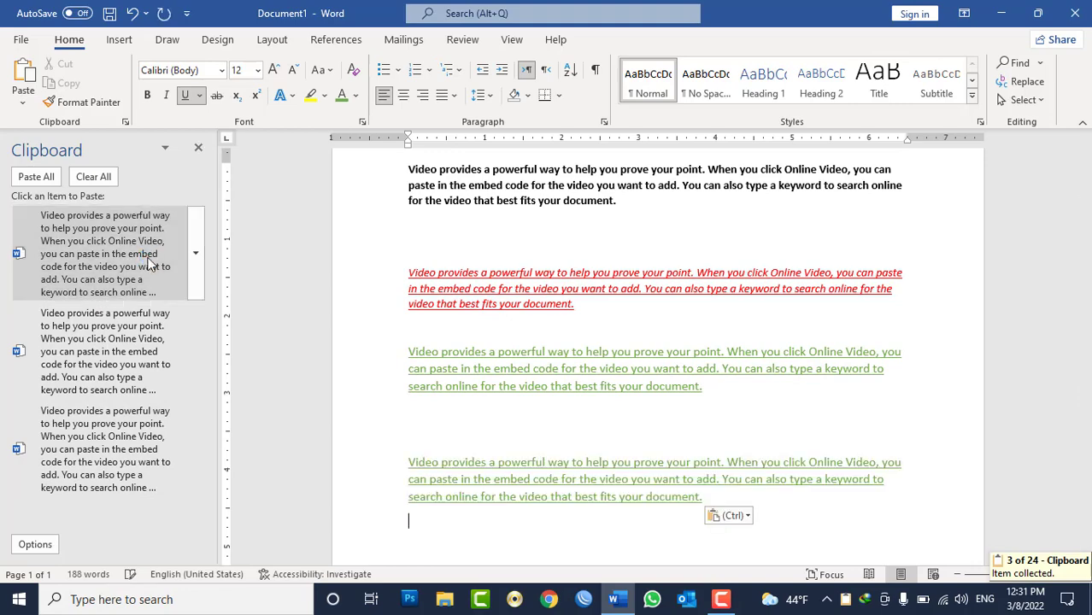
pyautogui.hotkey('ctrl', 'z')
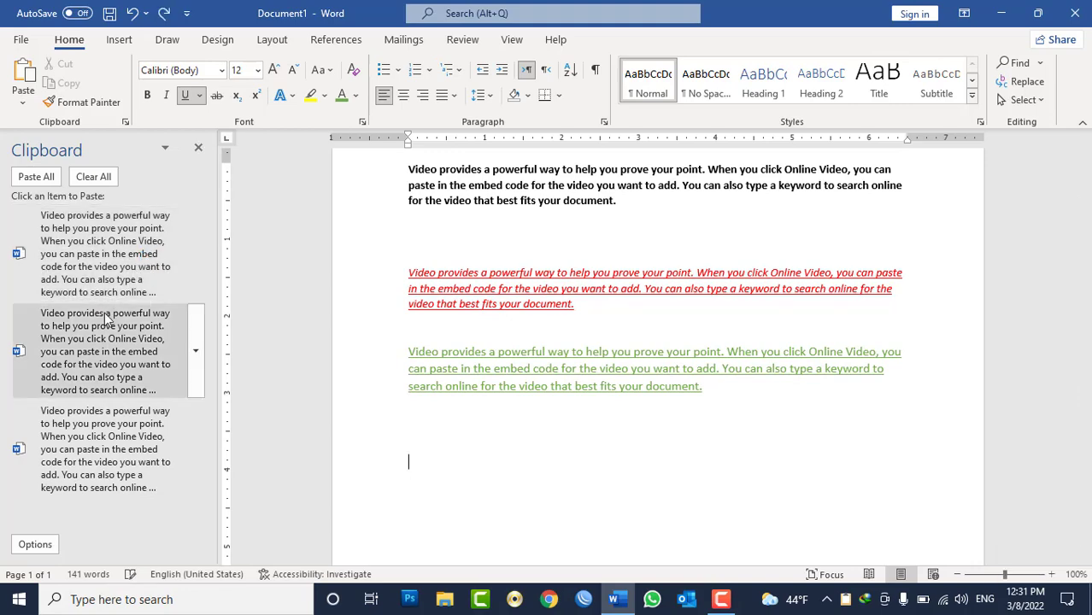
pyautogui.click(100, 334)
pyautogui.hotkey('ctrl', 'z')
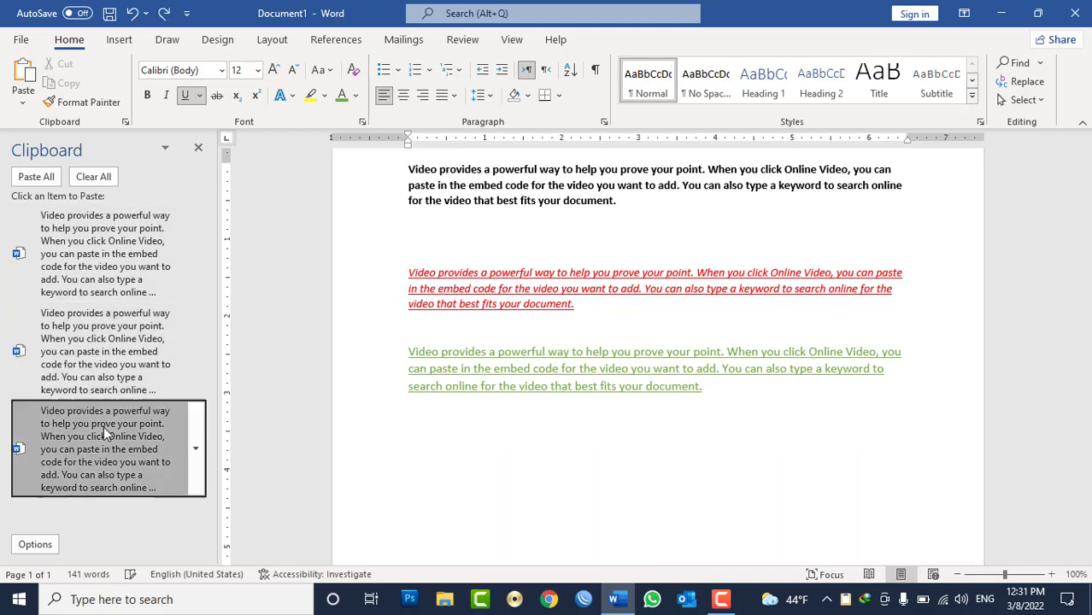
pyautogui.click(106, 419)
pyautogui.click(38, 178)
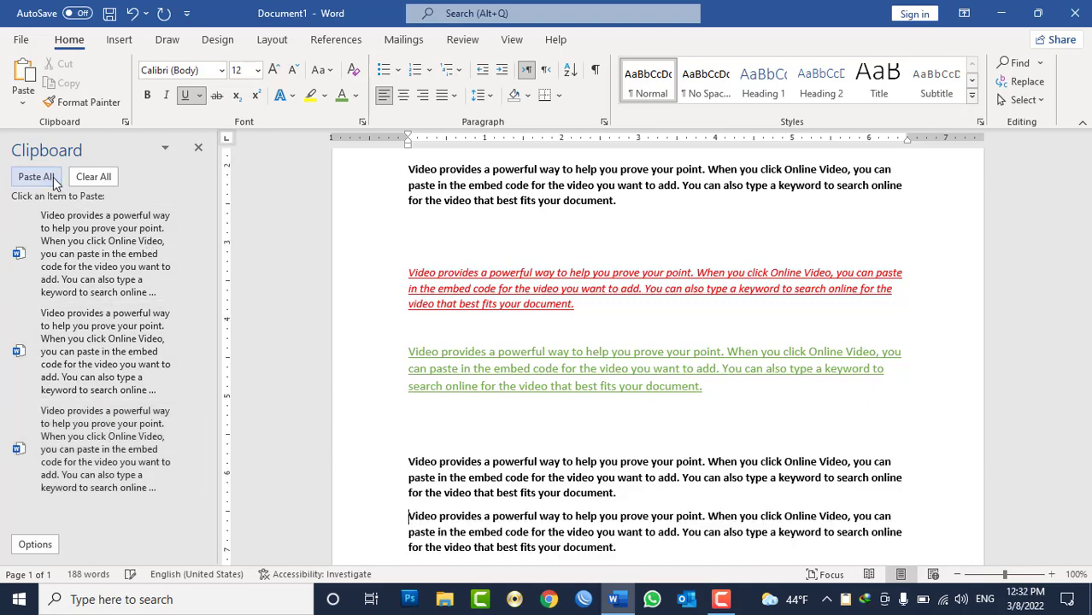
pyautogui.click(93, 176)
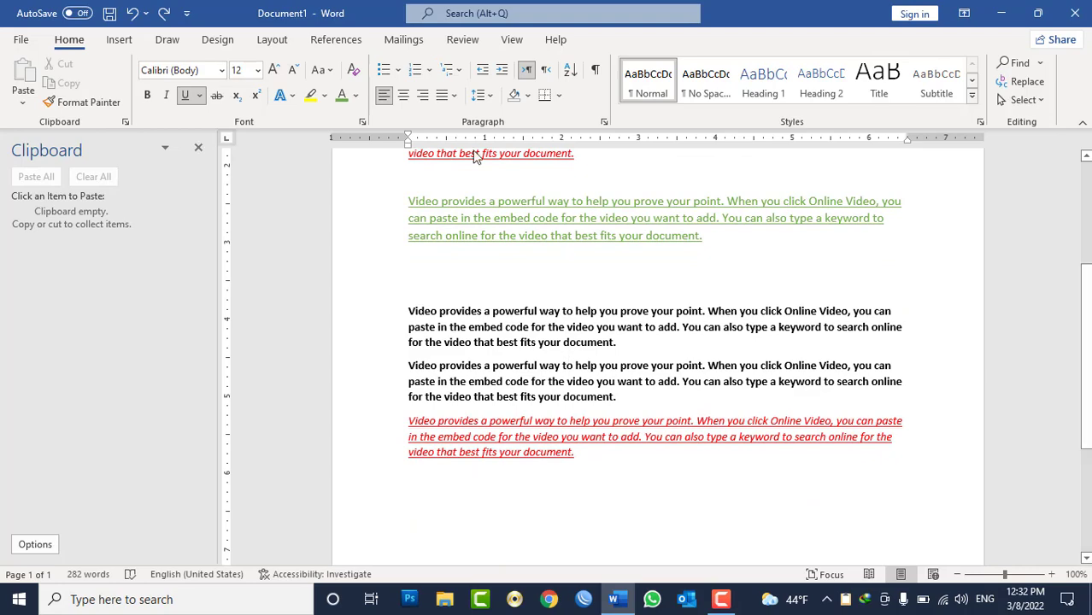
# Close the Clipboard pane and Font dialog, then select all text and delete it
pyautogui.click(198, 147)
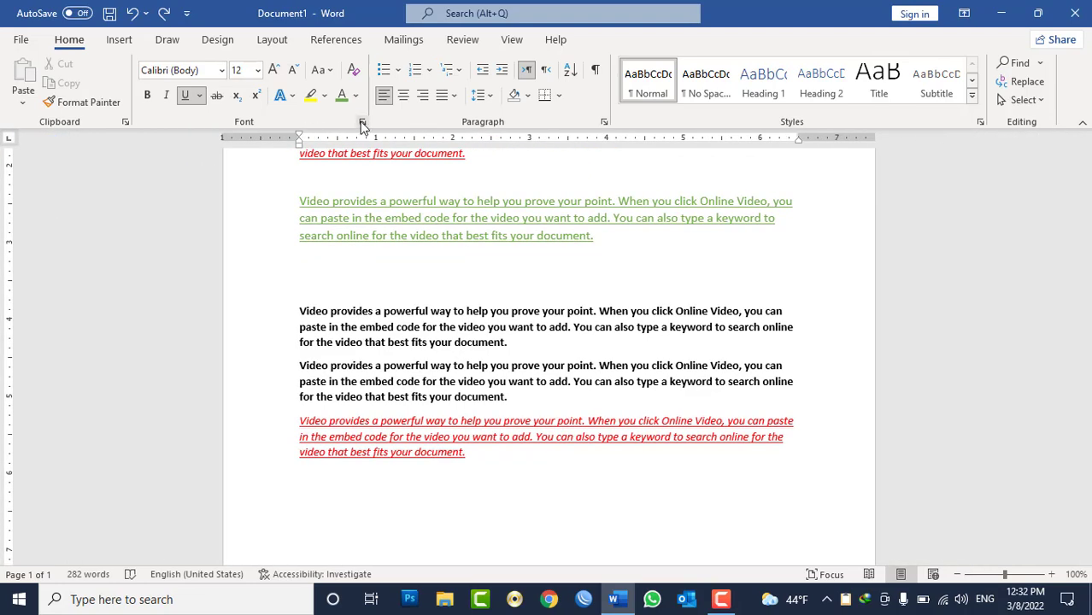
pyautogui.click(362, 122)
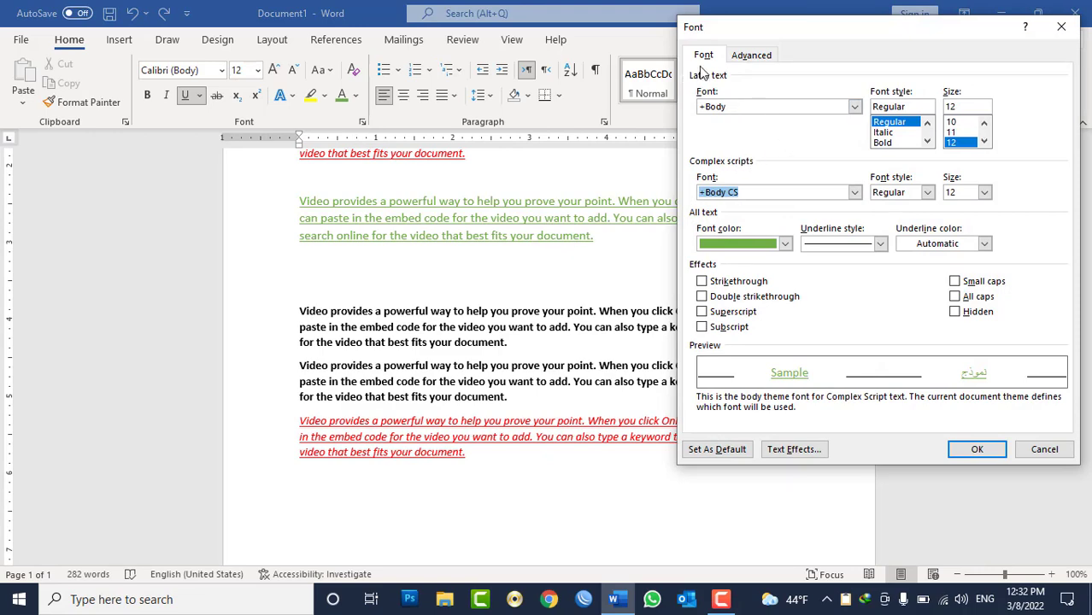
pyautogui.moveTo(743, 31); pyautogui.dragTo(714, 42)
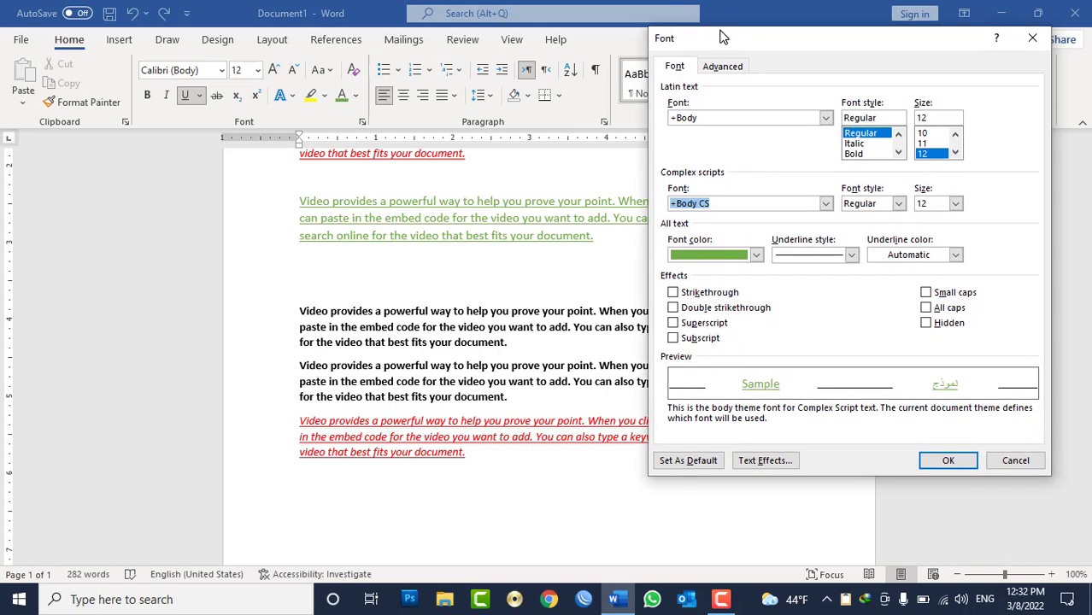
pyautogui.click(1015, 459)
pyautogui.hotkey('ctrl', 'a')
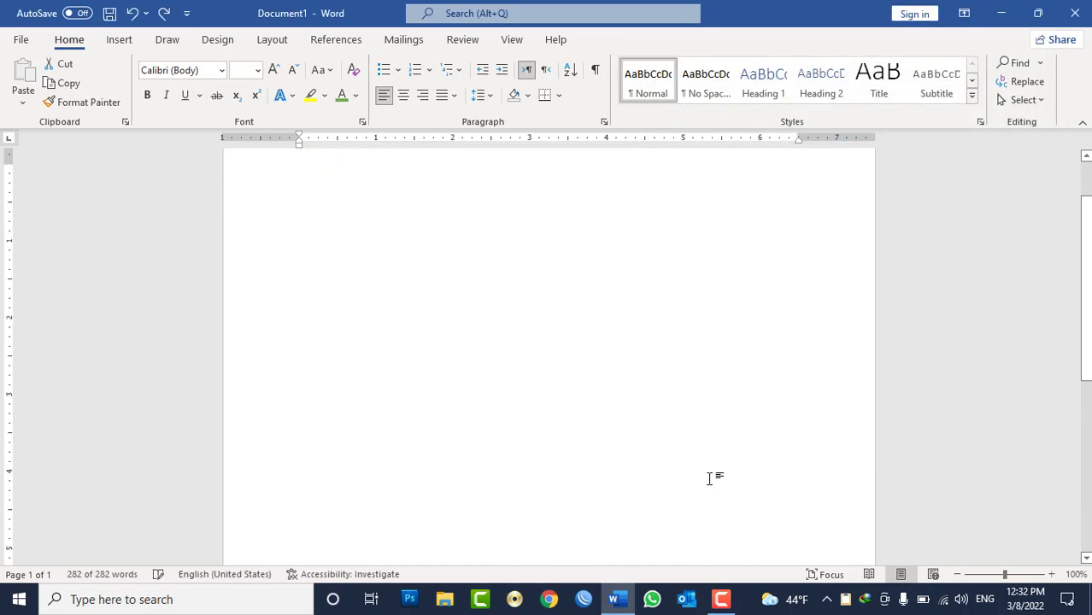
pyautogui.press('Delete')
# Type 'Afghanistan افغانستان', switching the input language to Persian for the second word
pyautogui.write('Afghanista')
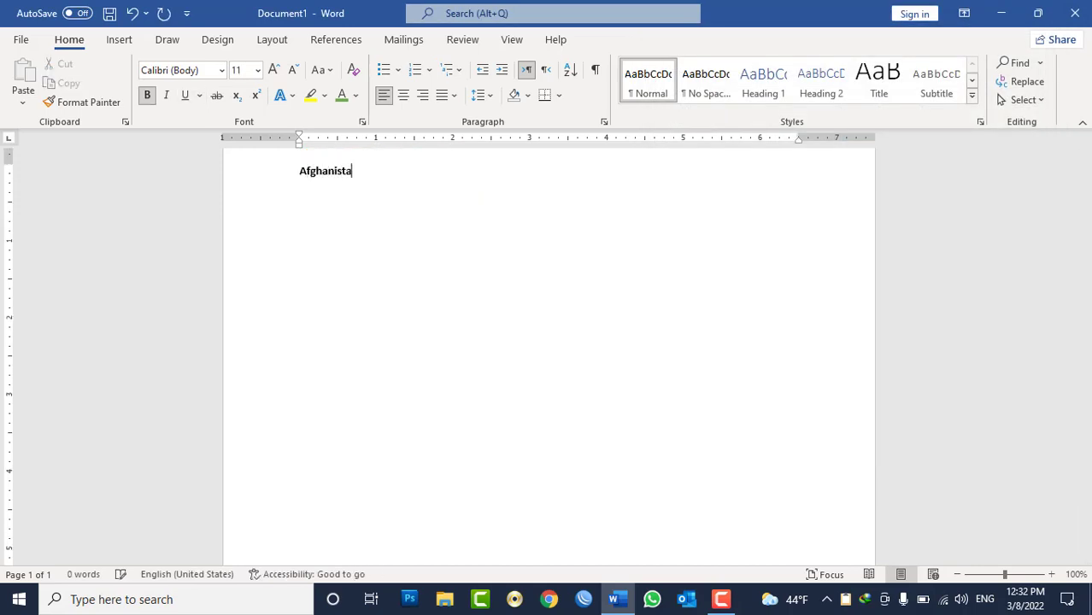
pyautogui.write('n')
pyautogui.hotkey('alt', 'shift')
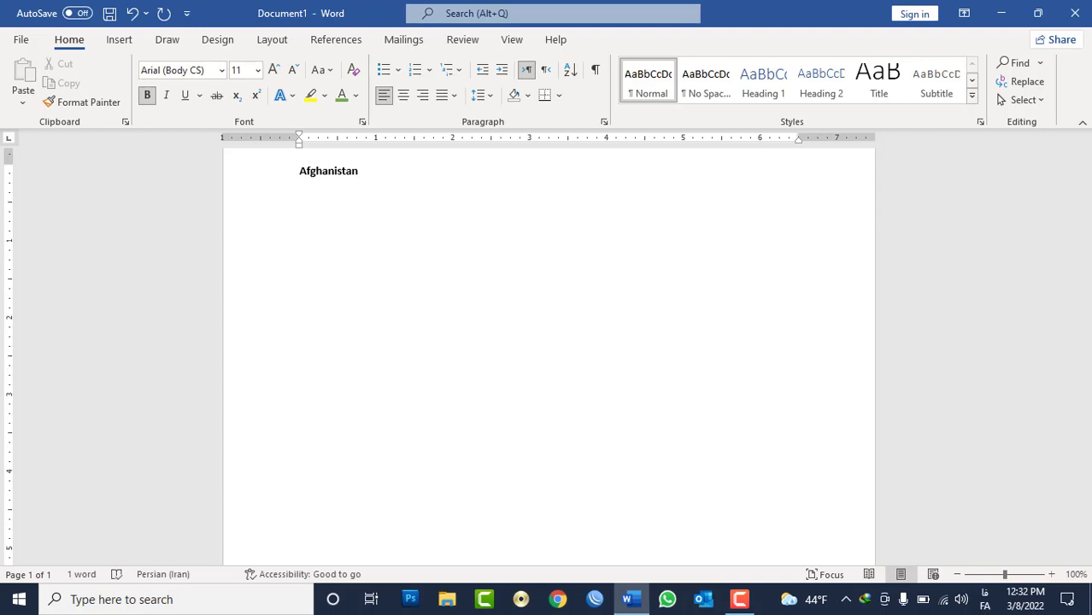
pyautogui.write(' افغانستان')
# Centre the line, enlarge it to 20 pt, and toggle right-to-left then back to left-to-right
pyautogui.hotkey('ctrl', 'a')
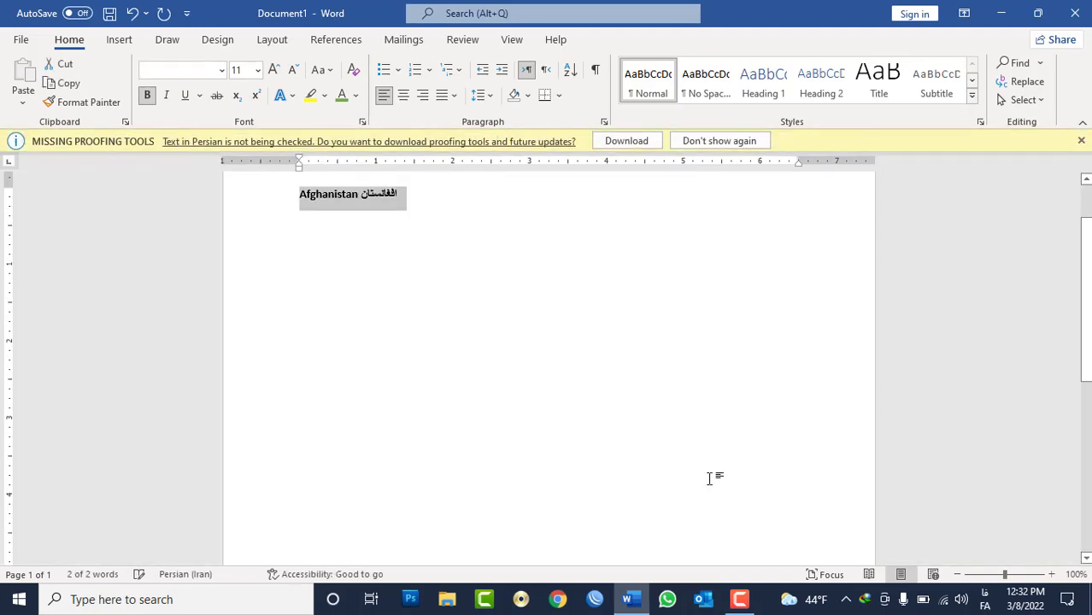
pyautogui.hotkey('ctrl', 'e')
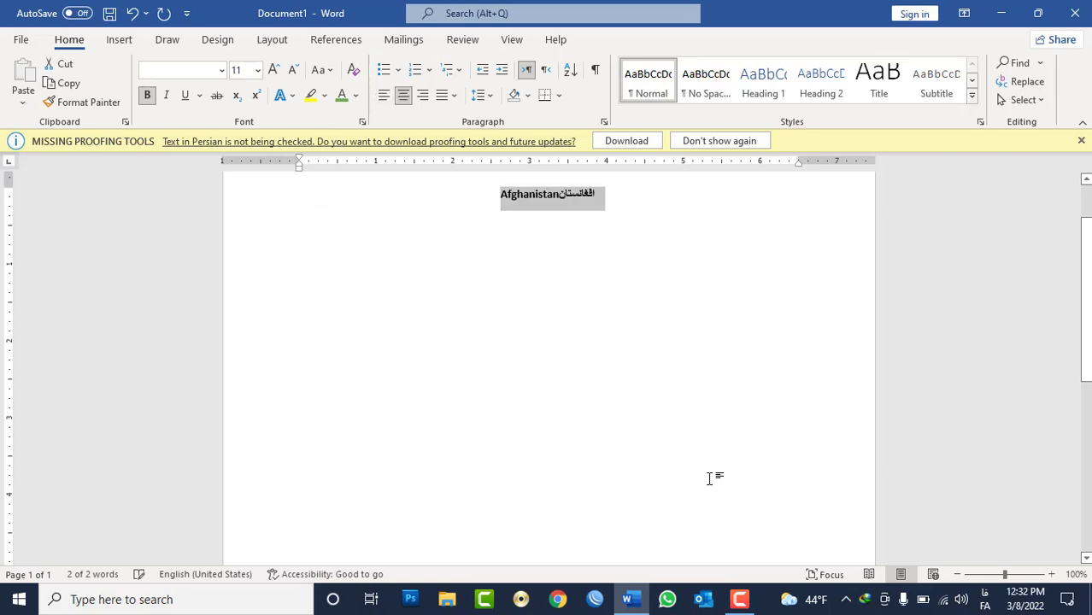
pyautogui.hotkey('ctrl', 'shift', '.')
pyautogui.hotkey('ctrl', 'shift', '.')
pyautogui.hotkey('ctrl', 'shift', '.')
pyautogui.hotkey('ctrl', 'shift', '.')
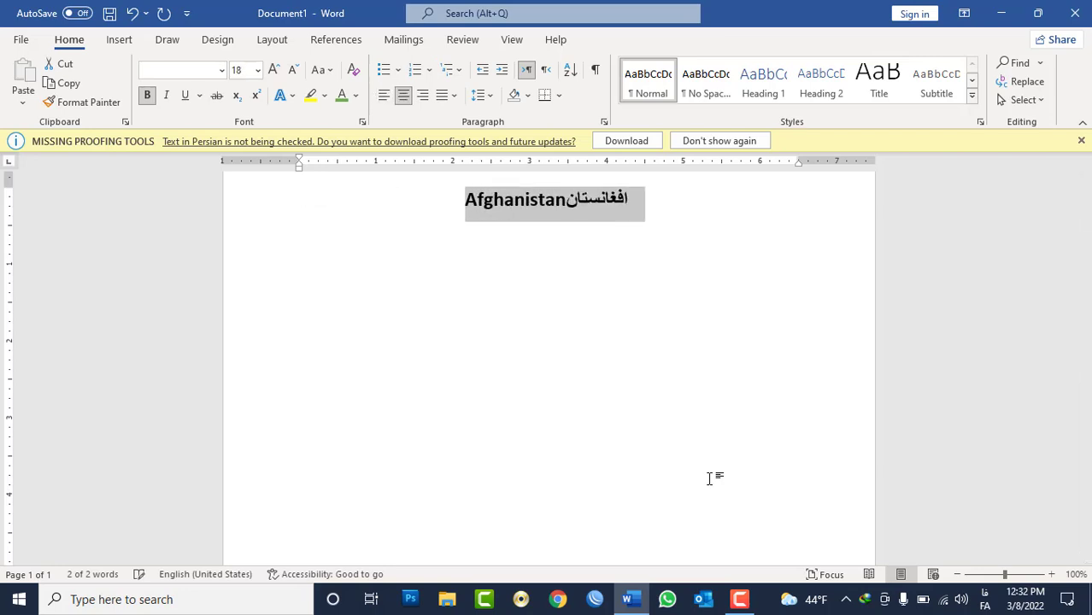
pyautogui.hotkey('ctrl', 'shift', '.')
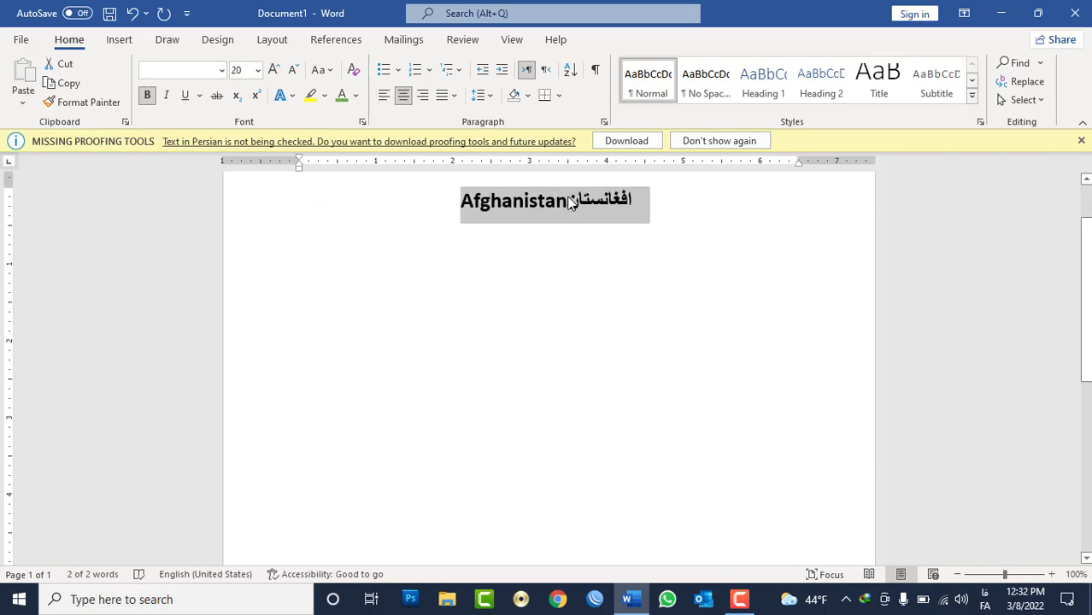
pyautogui.click(546, 72)
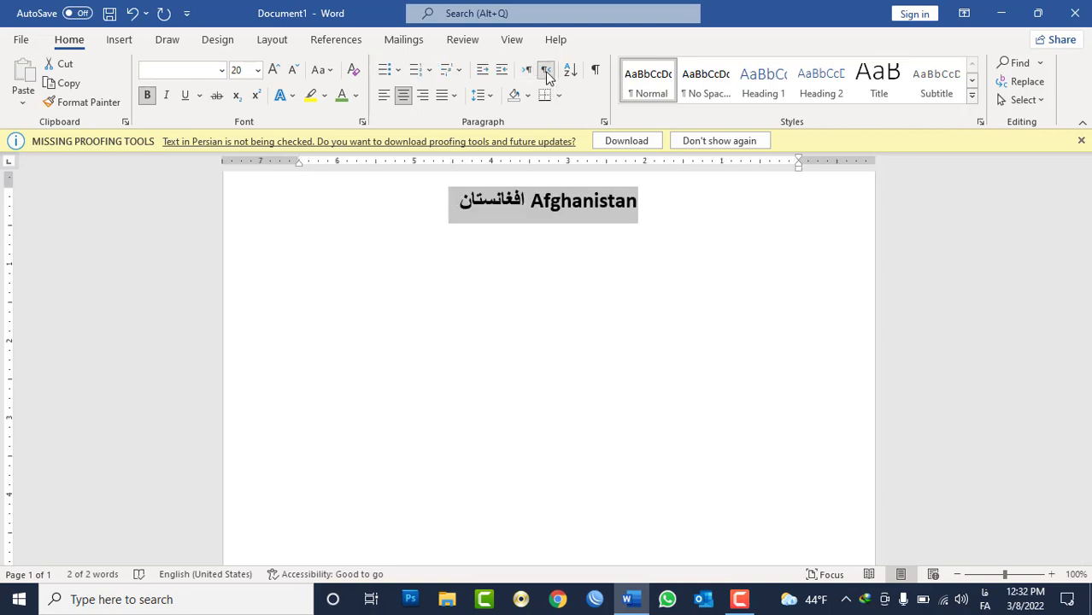
pyautogui.click(527, 70)
pyautogui.click(564, 202)
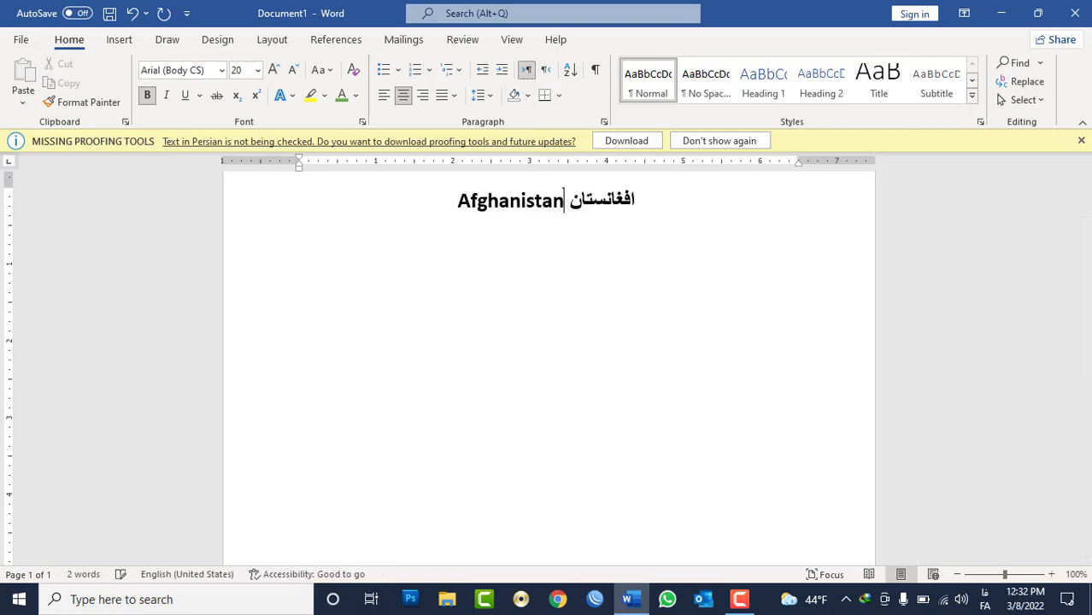
pyautogui.tripleClick(581, 209)
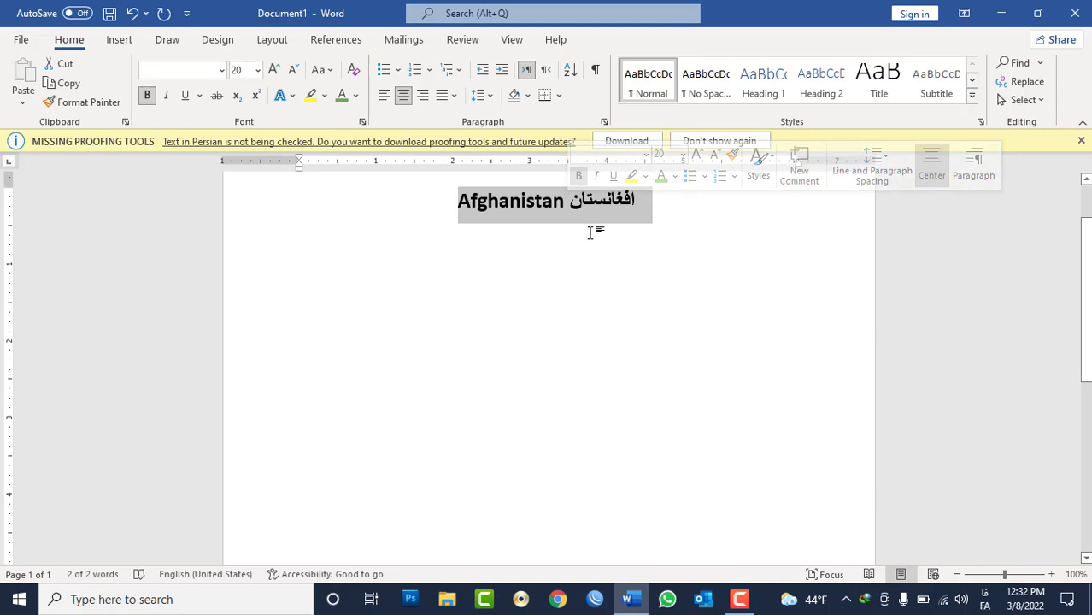
pyautogui.hotkey('alt', 'shift')
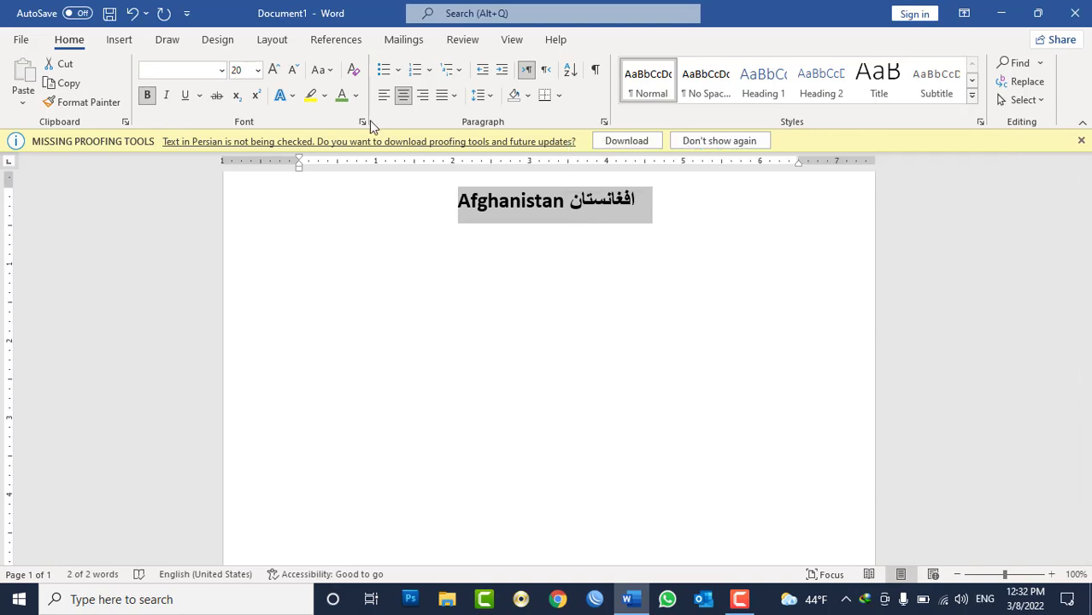
# Open the Font dialog and look through the Latin and complex-script font lists
pyautogui.click(363, 122)
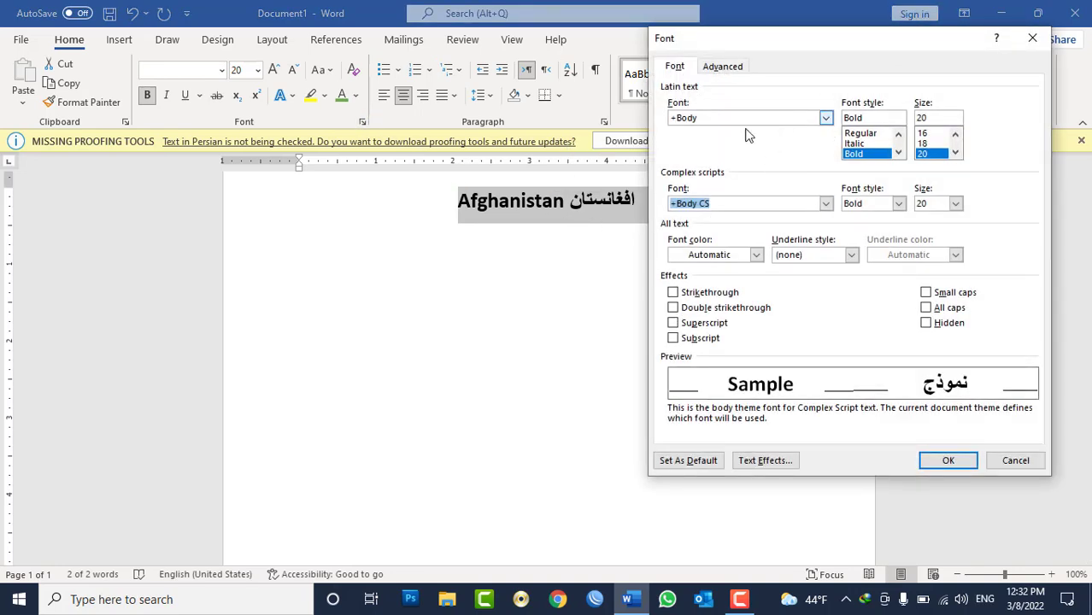
pyautogui.click(825, 118)
pyautogui.click(826, 118)
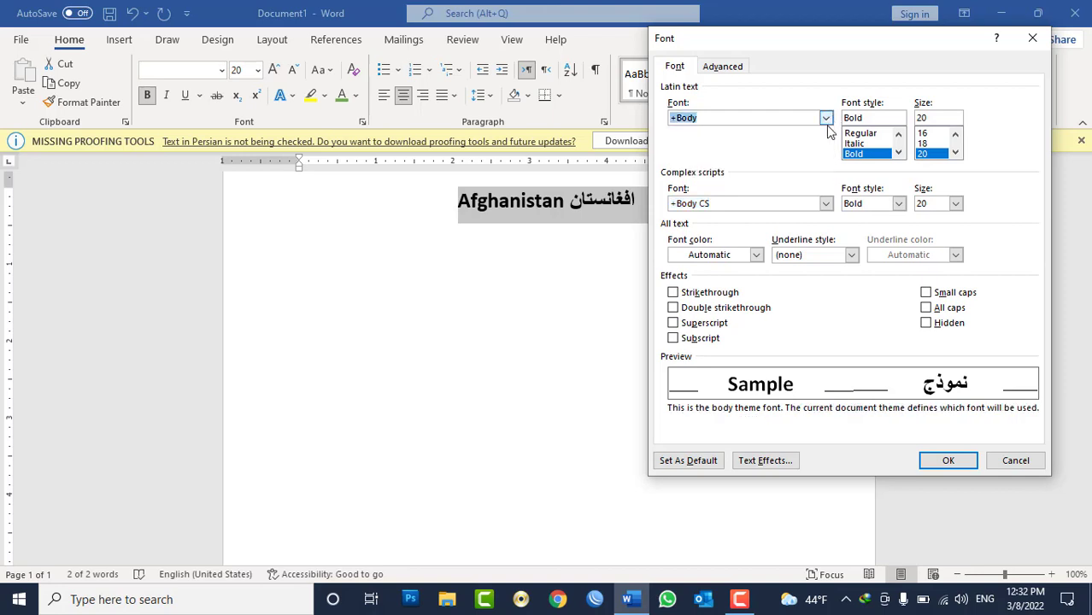
pyautogui.click(825, 204)
pyautogui.click(826, 206)
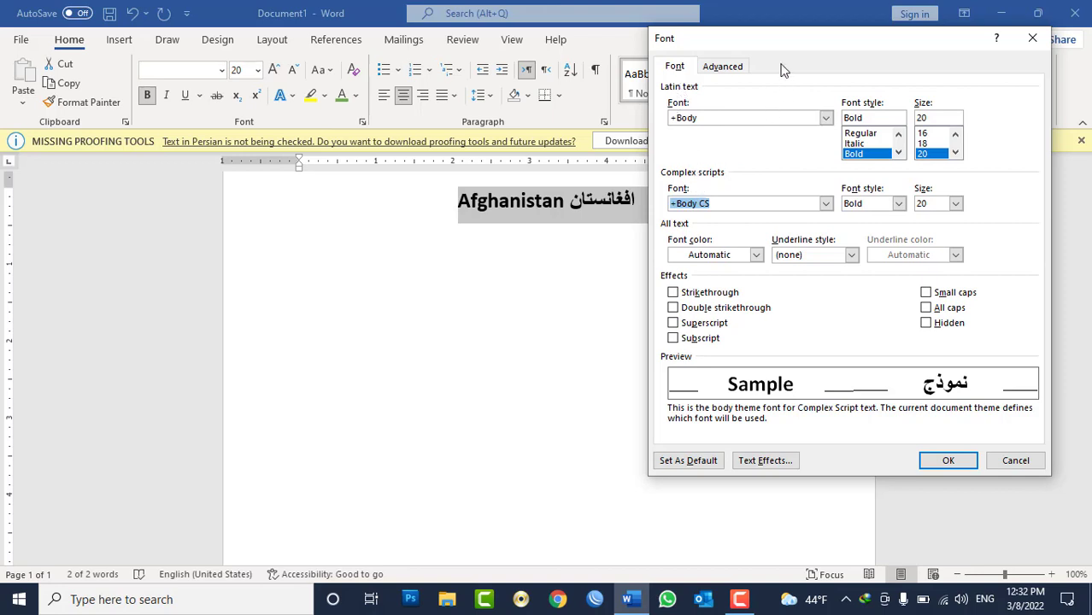
pyautogui.moveTo(771, 49); pyautogui.dragTo(811, 26)
# Choose Algerian as the Latin font and MRT_Afsoon as the complex-script font, then apply
pyautogui.click(867, 94)
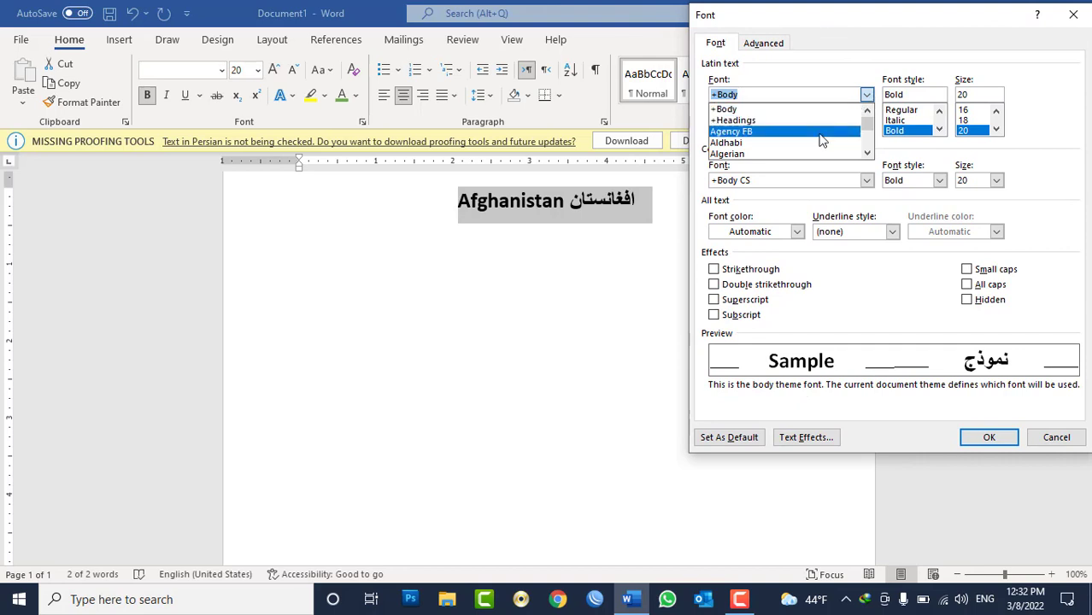
pyautogui.click(812, 143)
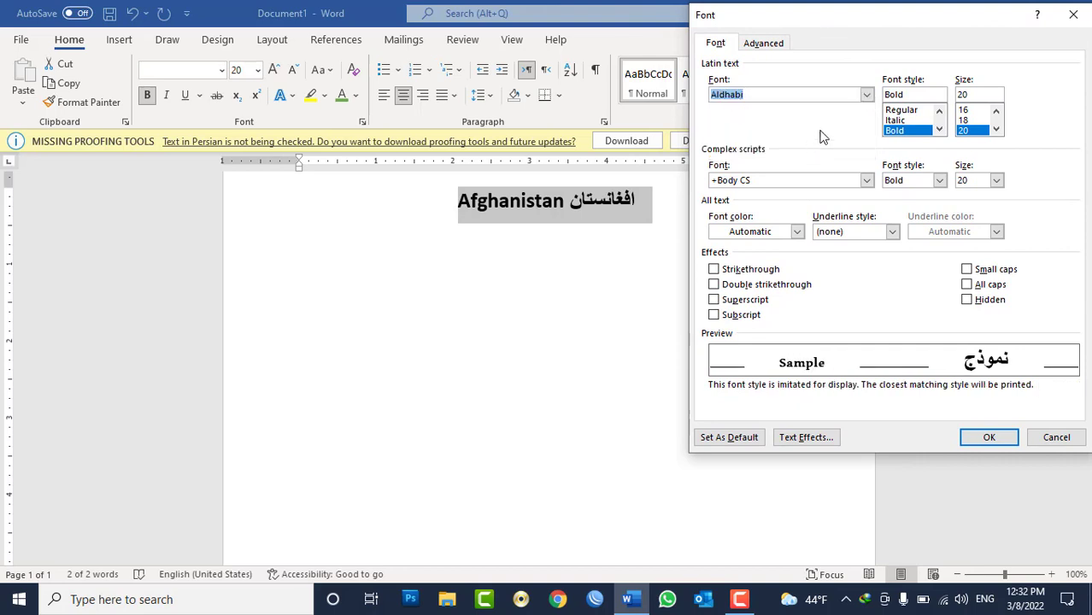
pyautogui.click(867, 94)
pyautogui.click(803, 155)
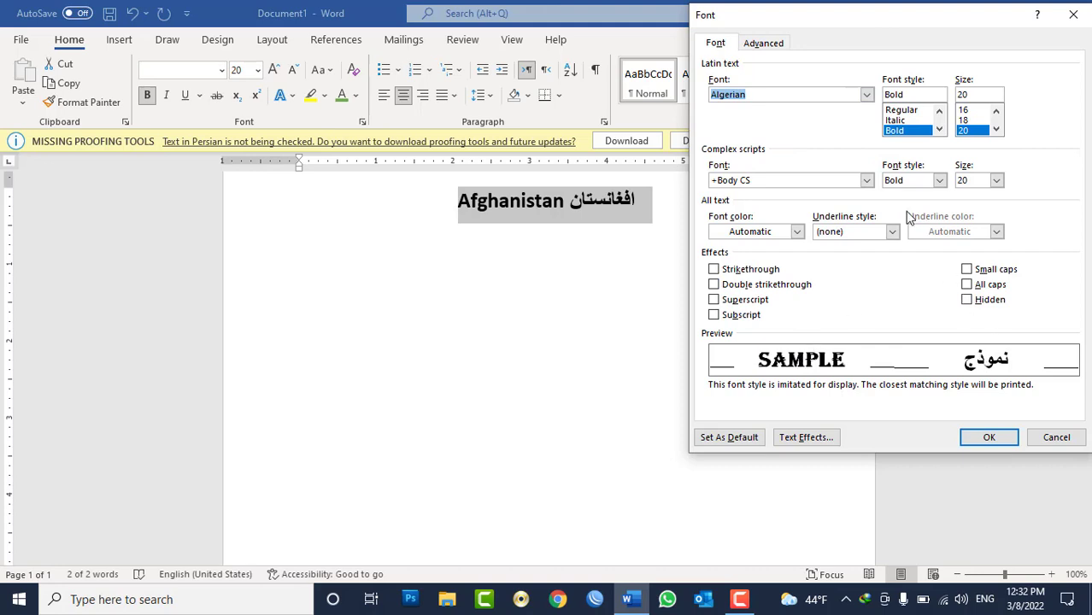
pyautogui.click(867, 179)
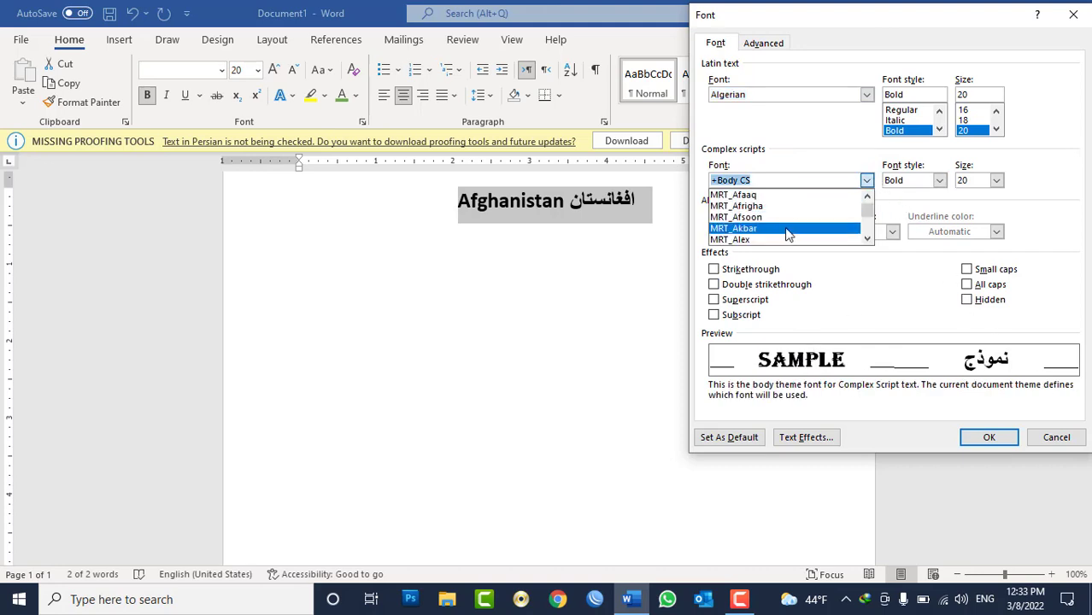
pyautogui.click(784, 218)
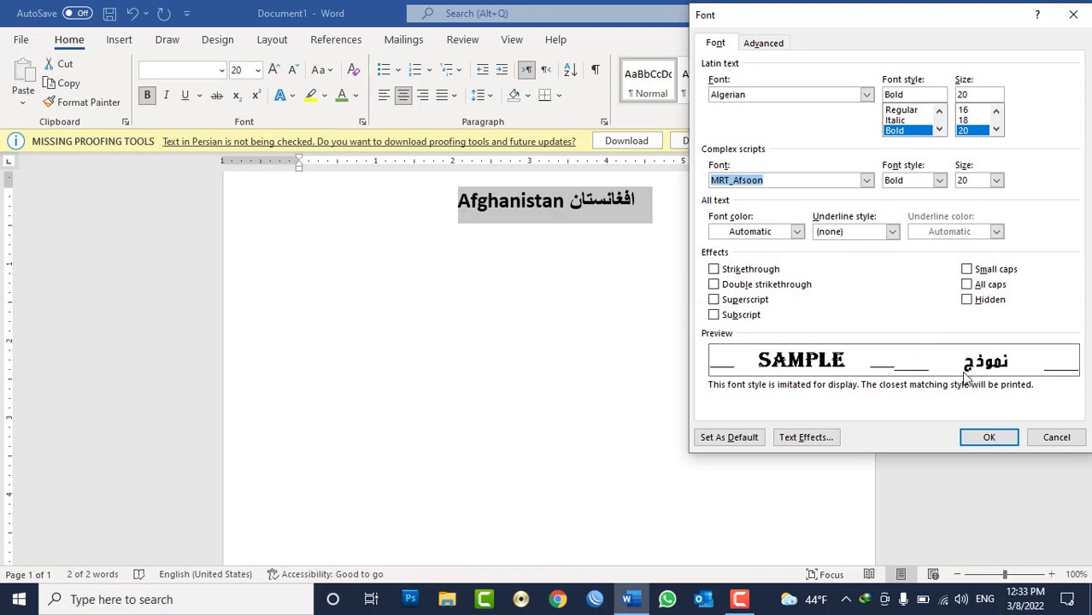
pyautogui.click(989, 437)
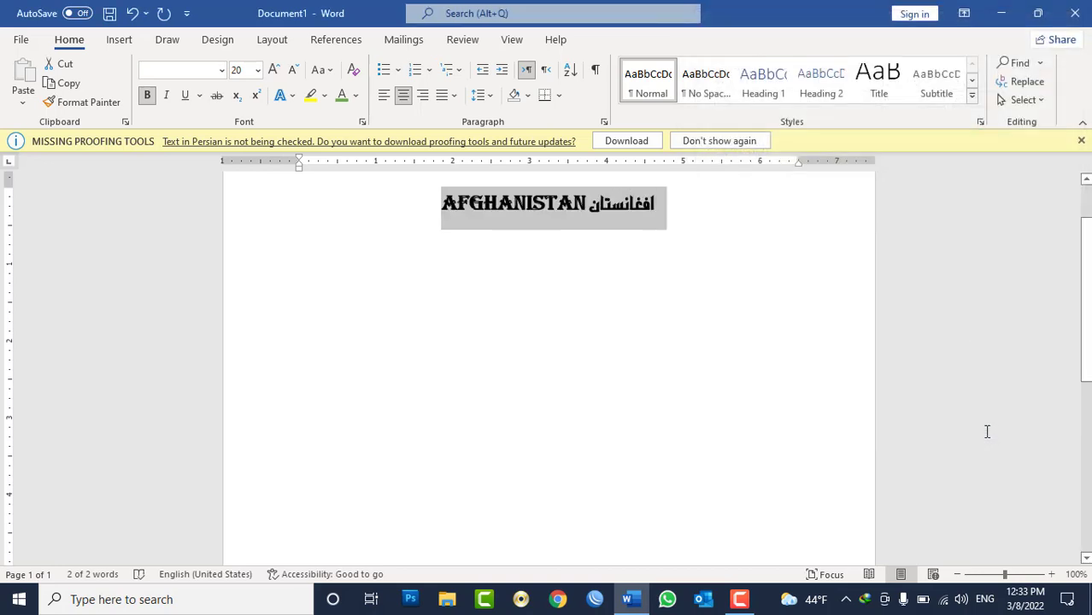
# Delete the Persian word افغانستان from the heading line
pyautogui.click(518, 205)
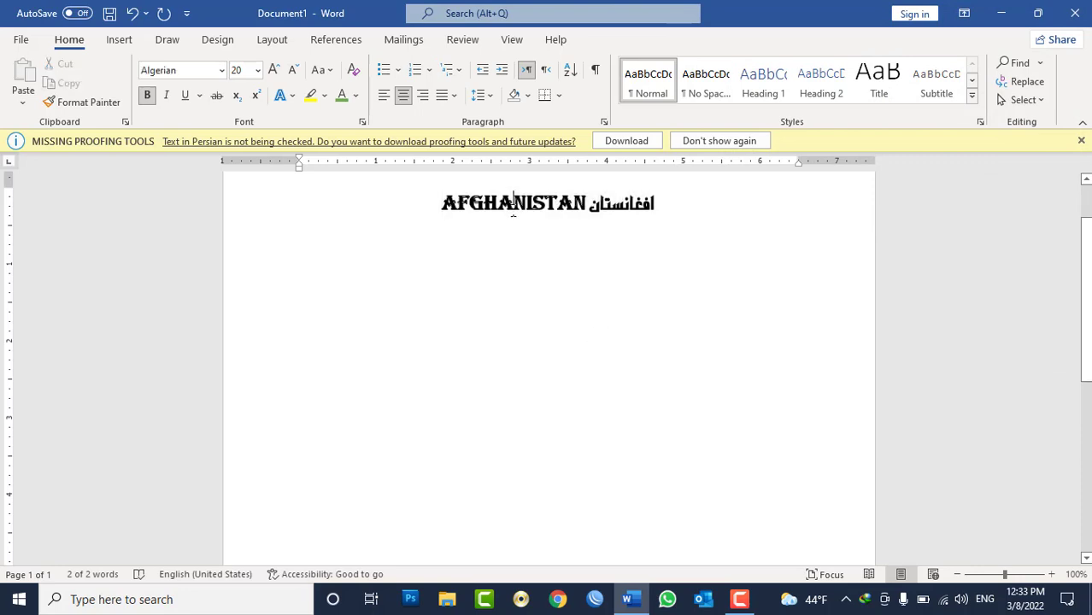
pyautogui.doubleClick(517, 205)
pyautogui.click(624, 205)
pyautogui.doubleClick(624, 210)
pyautogui.press('Delete')
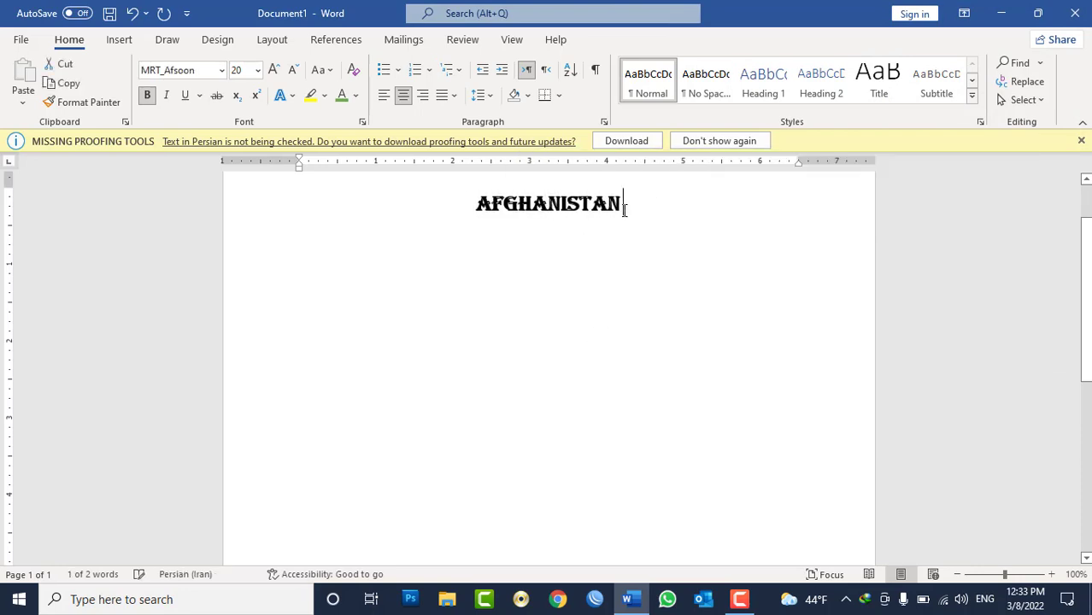
# Give AFGHANISTAN a blue outlined text effect and enlarge it to 28 pt
pyautogui.doubleClick(590, 209)
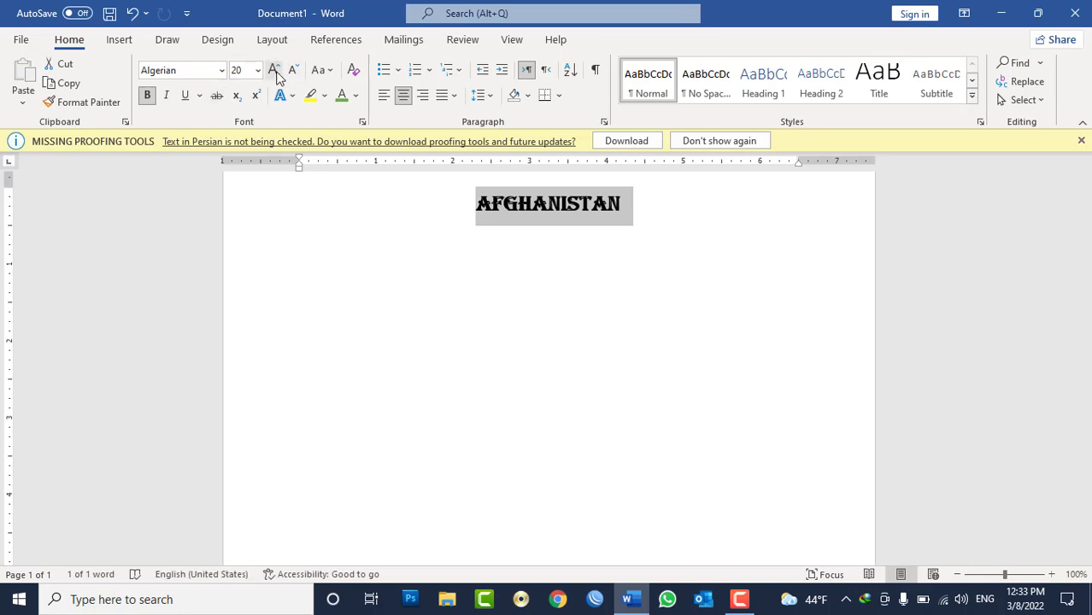
pyautogui.click(290, 95)
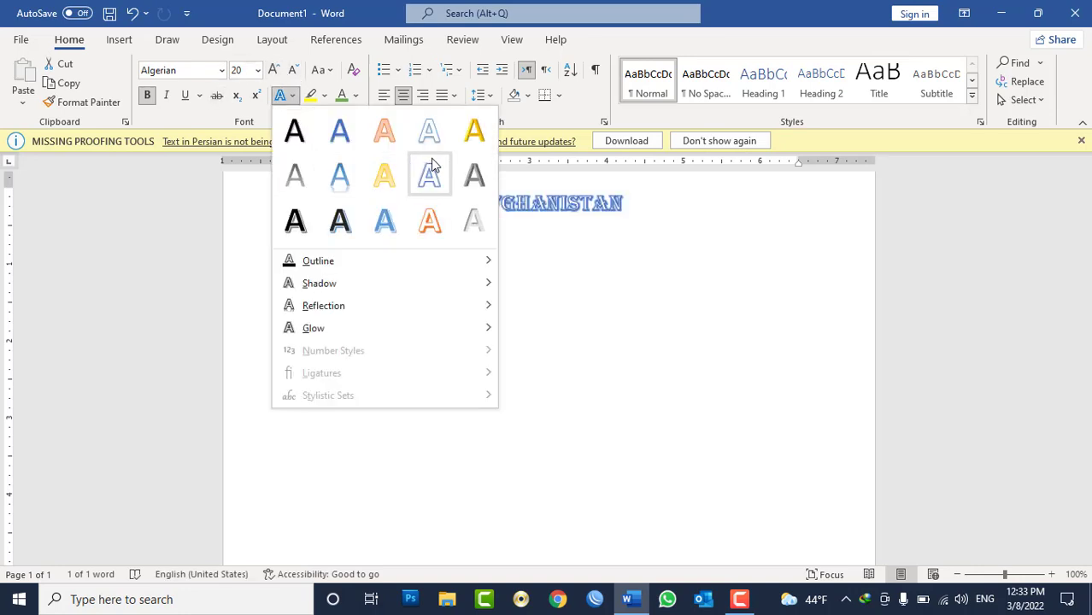
pyautogui.click(430, 128)
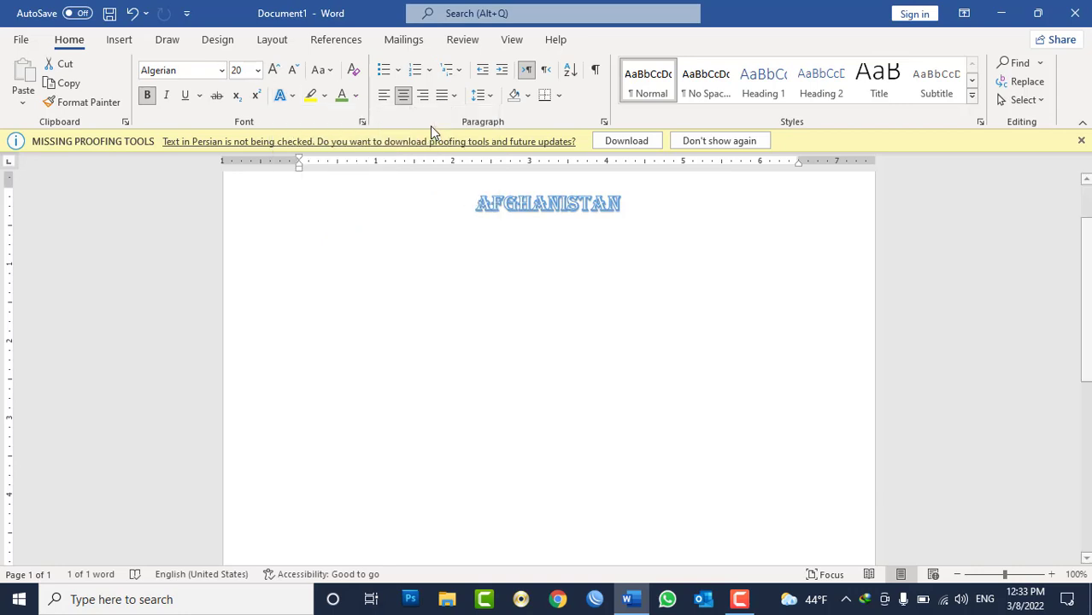
pyautogui.click(273, 71)
pyautogui.click(273, 70)
pyautogui.click(273, 70)
pyautogui.click(274, 70)
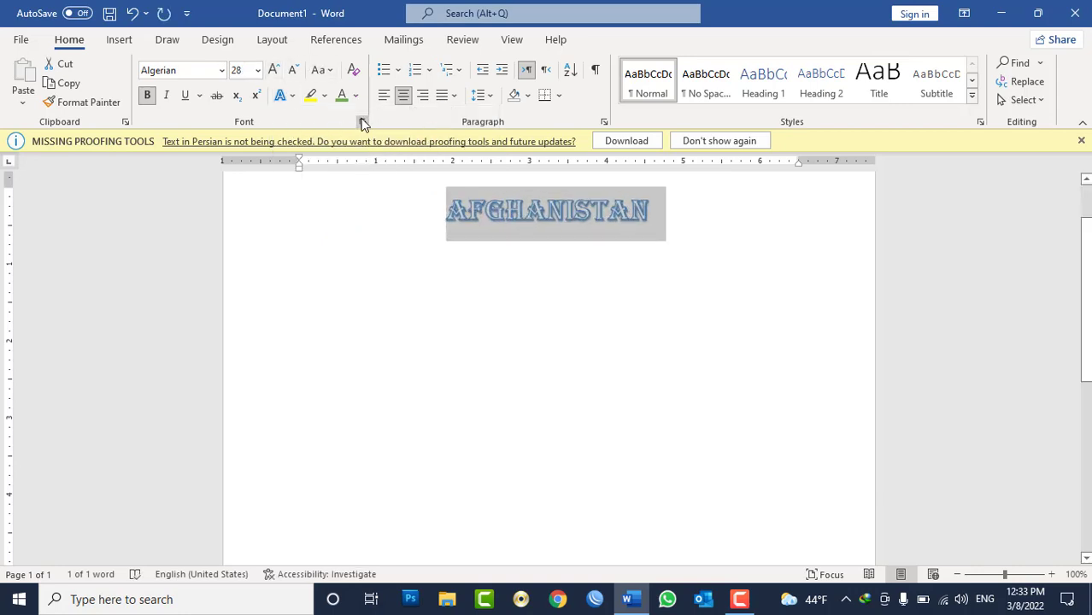
# Set AFGHANISTAN's text fill to No fill, leaving only the blue letter outlines
pyautogui.click(363, 122)
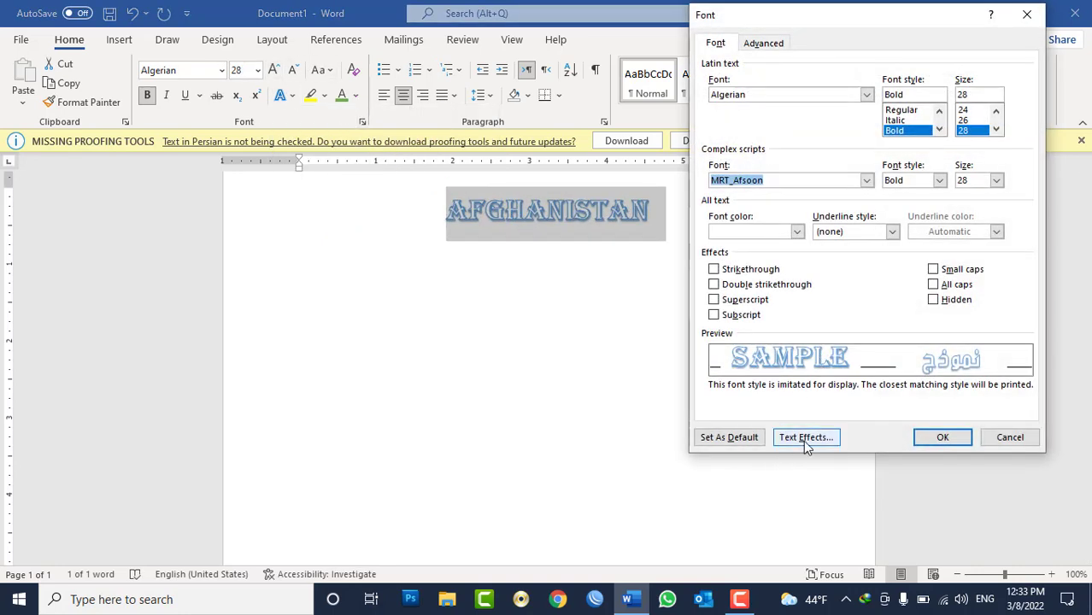
pyautogui.click(806, 440)
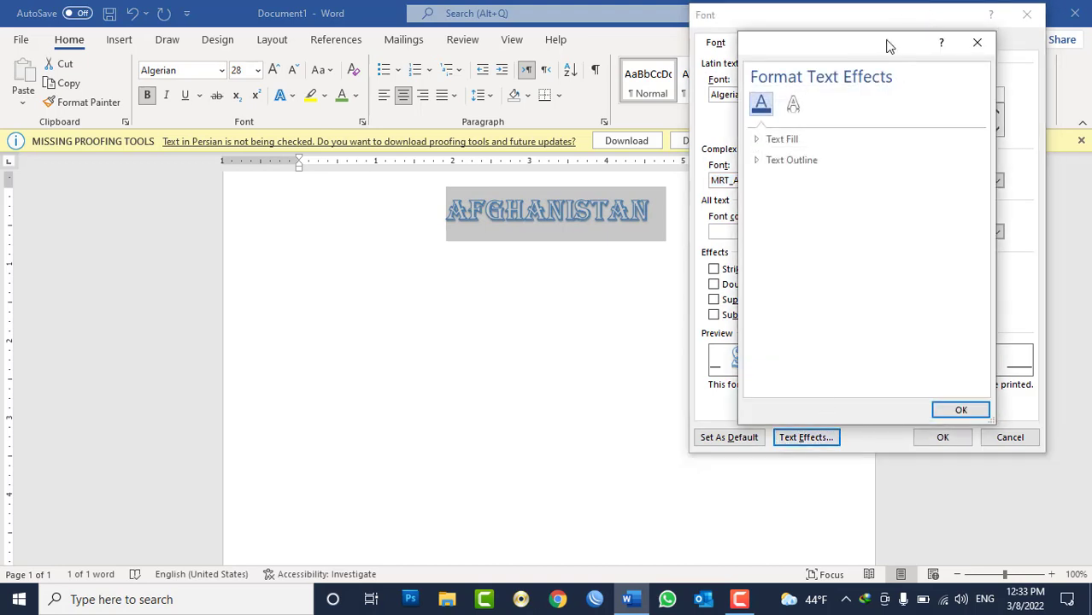
pyautogui.moveTo(889, 45); pyautogui.dragTo(913, 30)
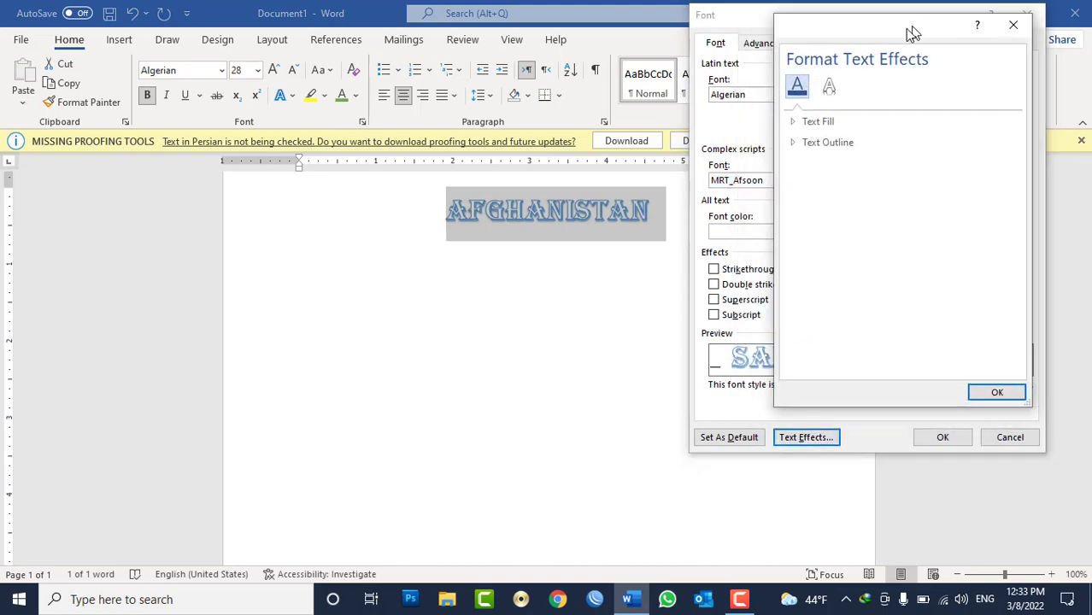
pyautogui.click(783, 124)
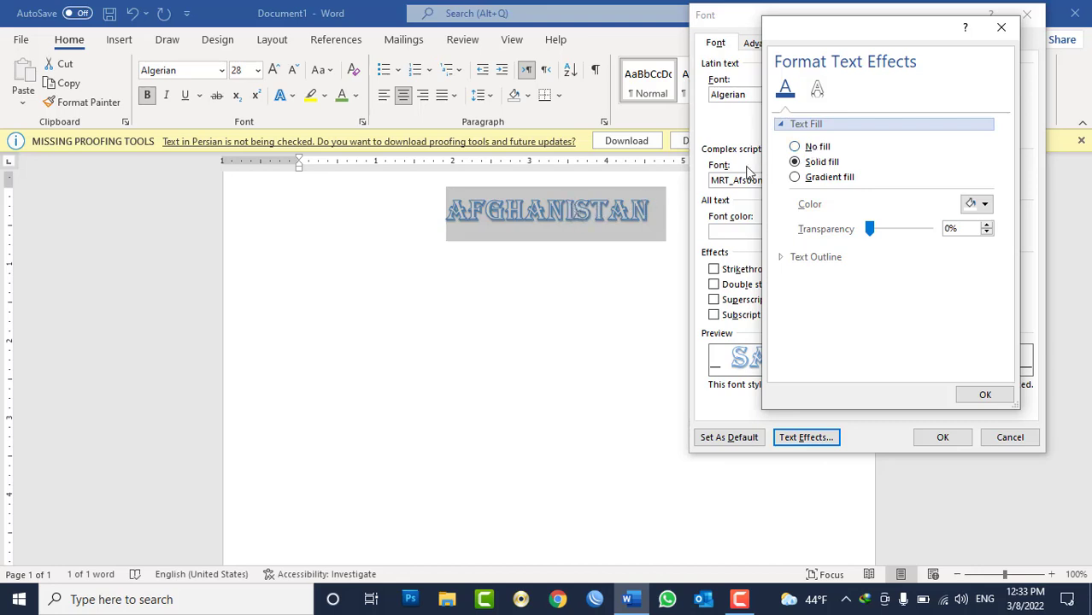
pyautogui.click(811, 148)
pyautogui.click(983, 398)
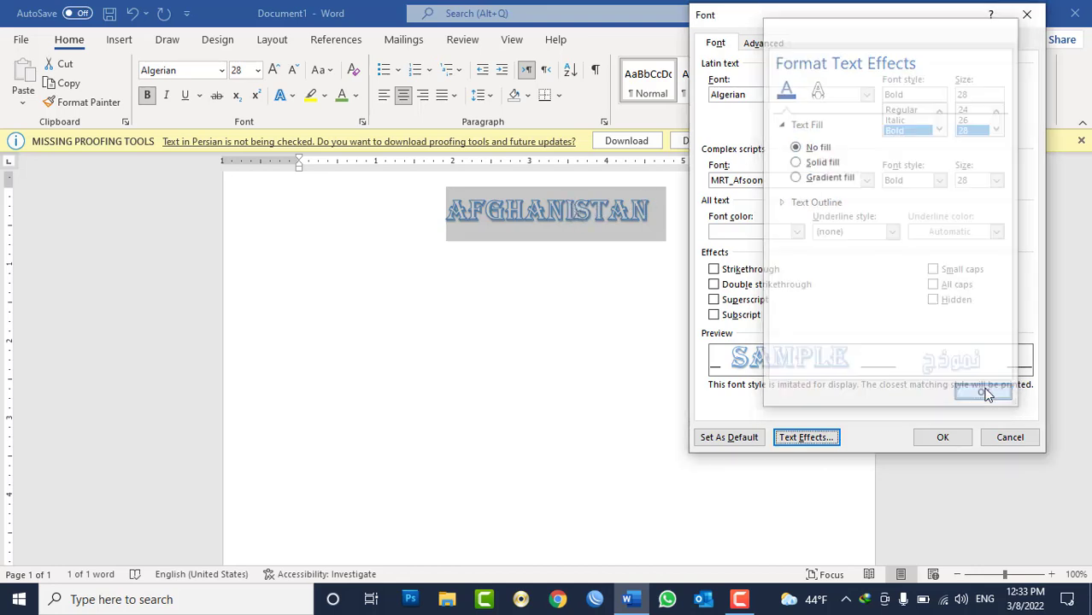
pyautogui.click(940, 438)
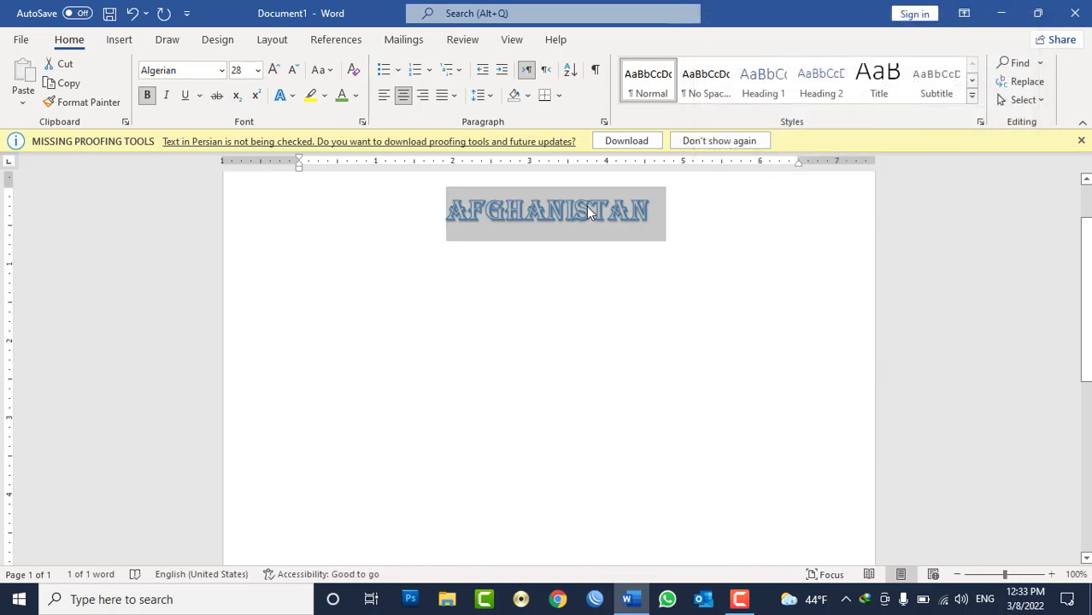
pyautogui.scroll(6, 601, 244)
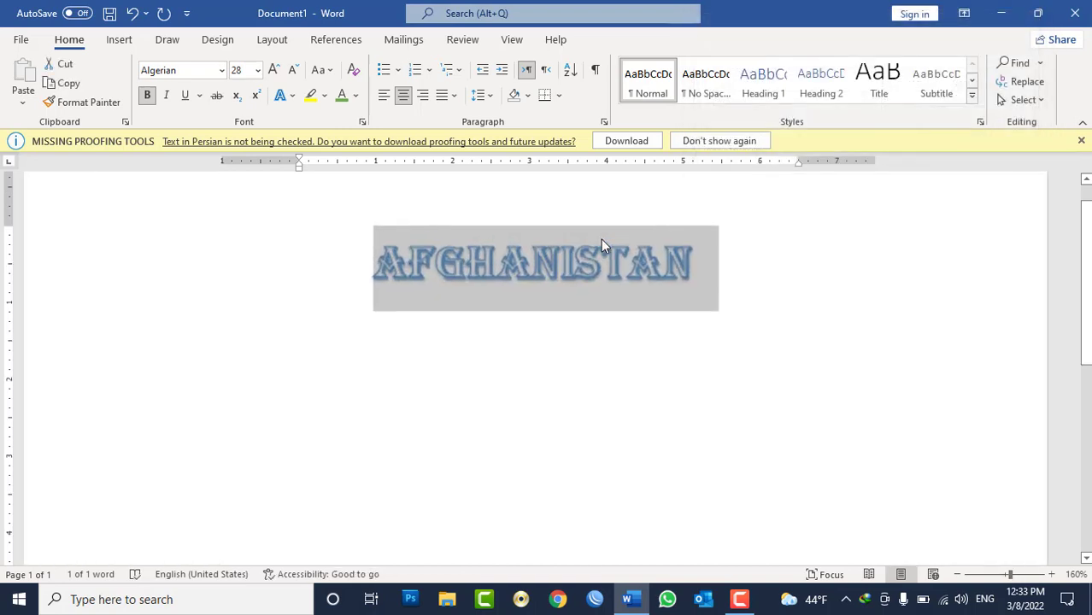
pyautogui.scroll(6, 601, 245)
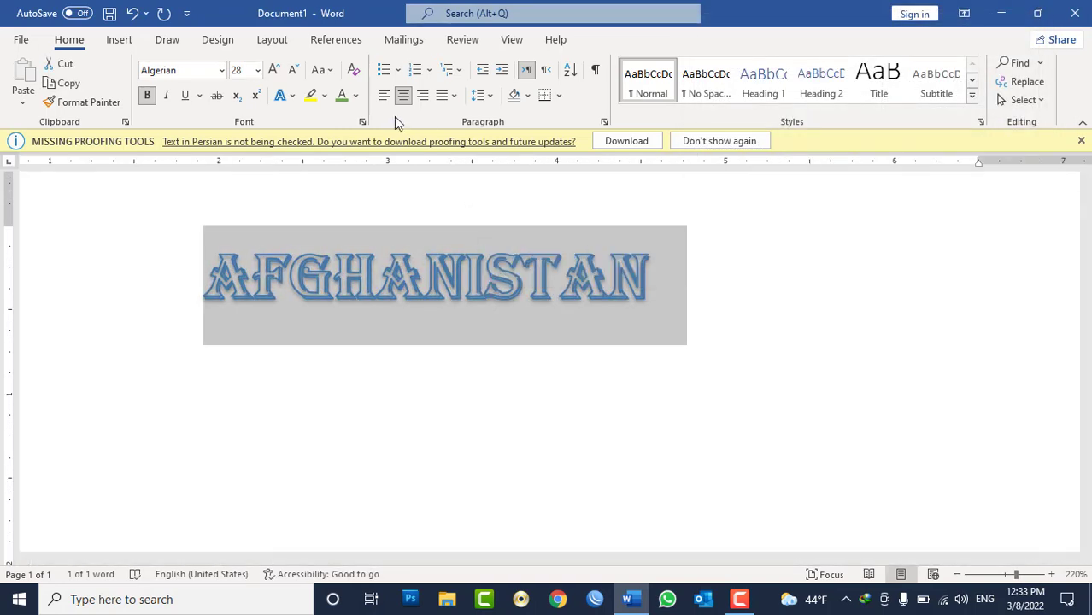
# Give AFGHANISTAN a solid orange text fill at 100% transparency
pyautogui.click(363, 122)
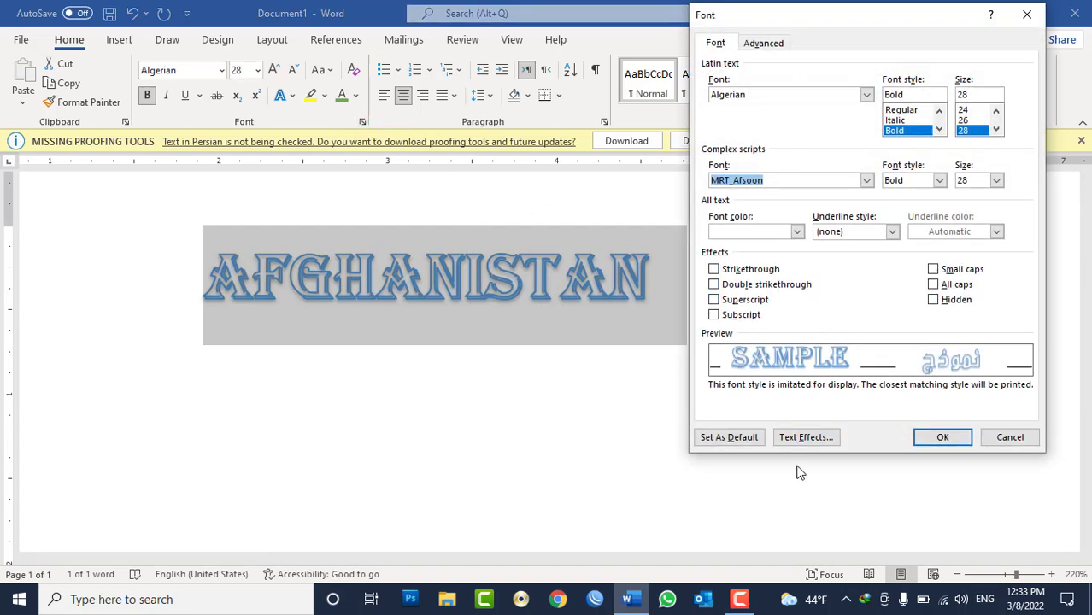
pyautogui.click(822, 436)
pyautogui.click(795, 124)
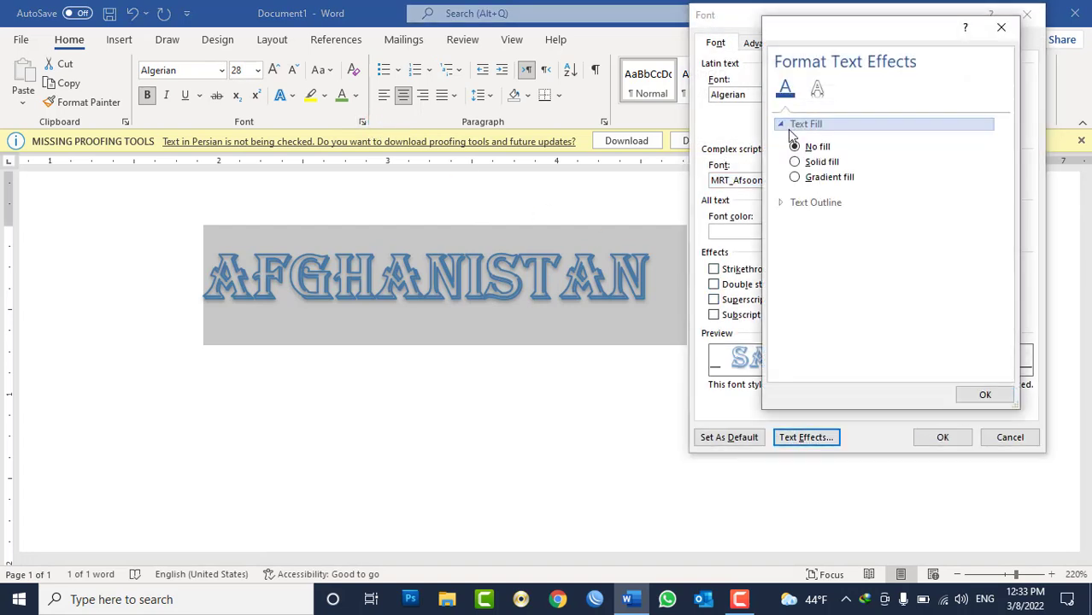
pyautogui.click(816, 162)
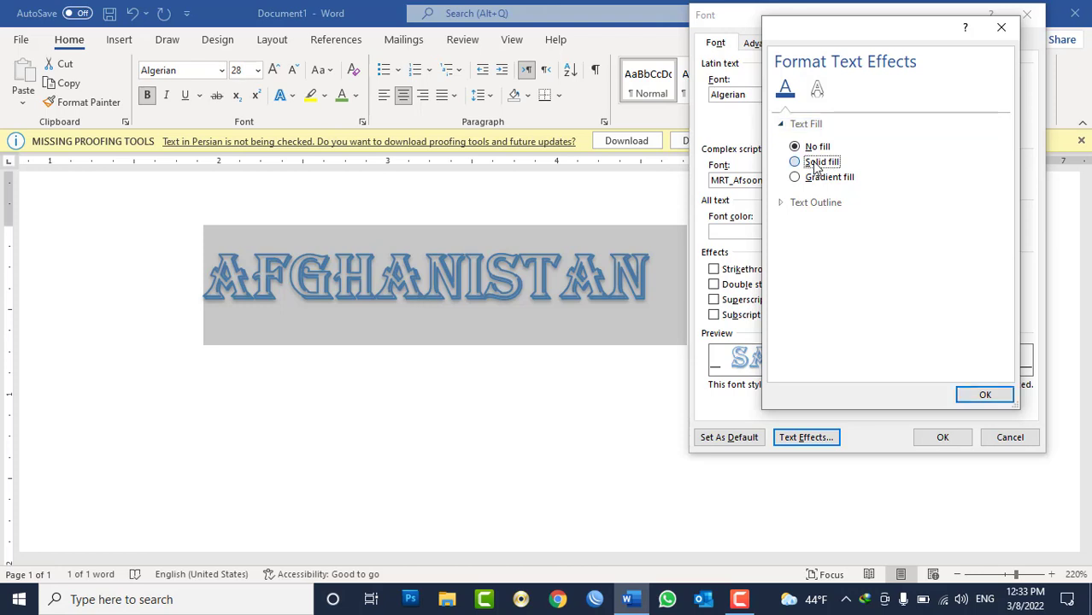
pyautogui.click(985, 203)
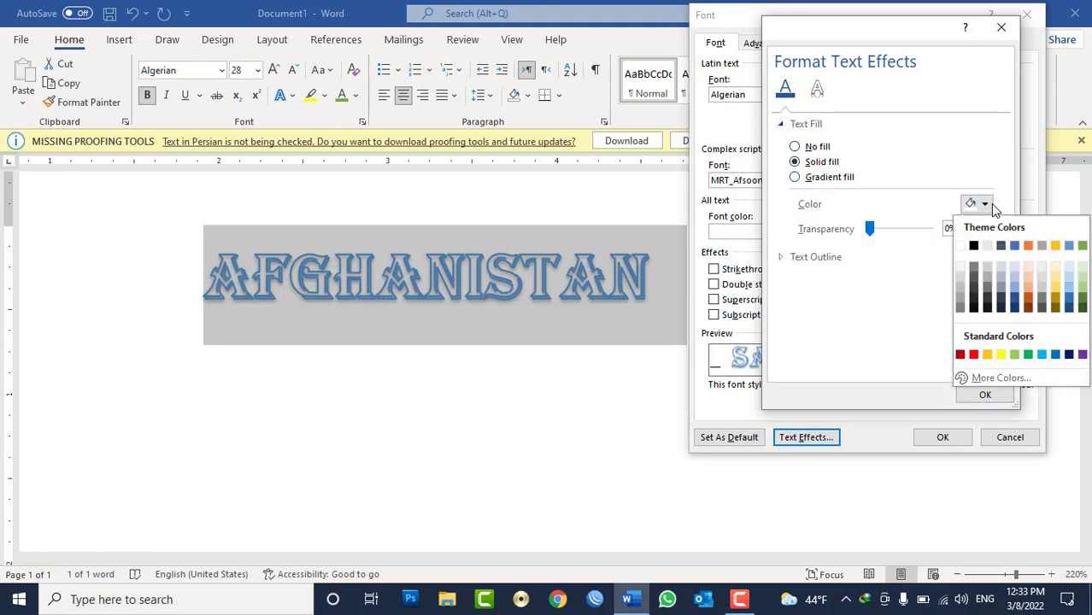
pyautogui.click(1028, 246)
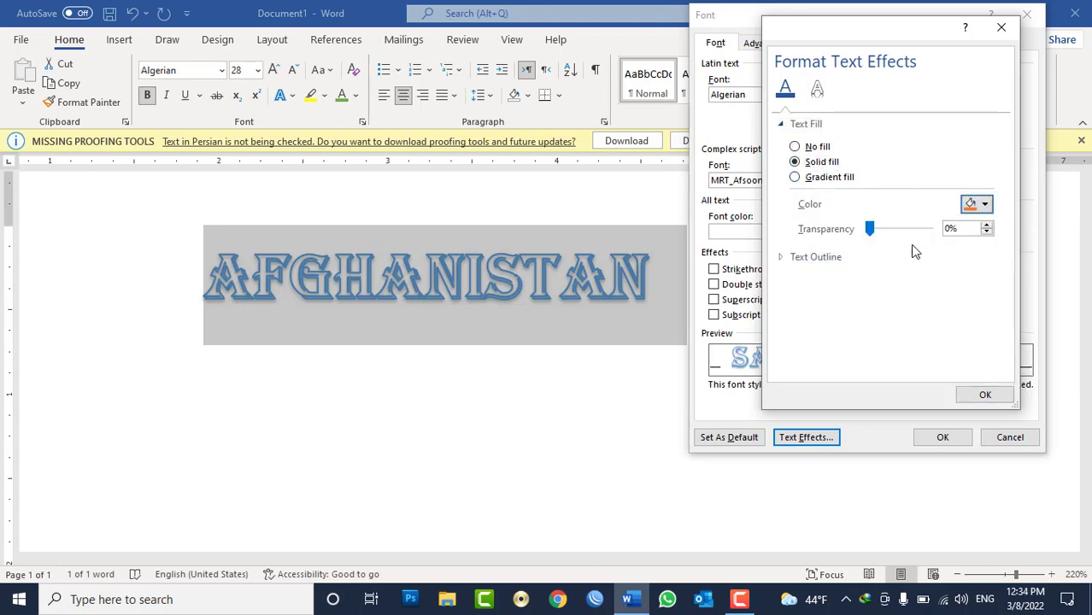
pyautogui.moveTo(870, 228); pyautogui.dragTo(945, 243)
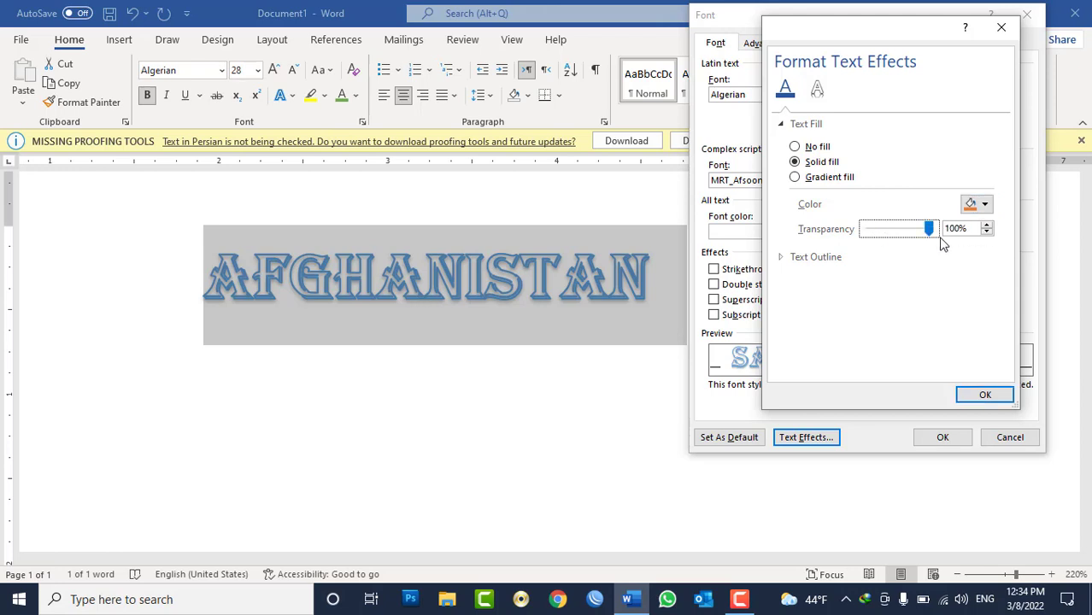
pyautogui.click(978, 394)
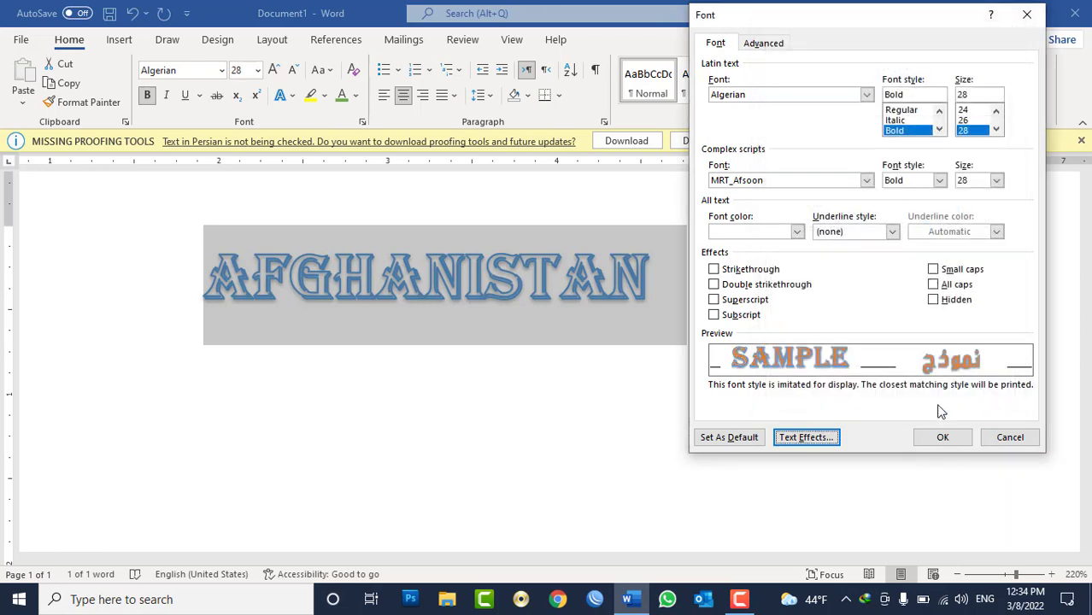
pyautogui.click(942, 438)
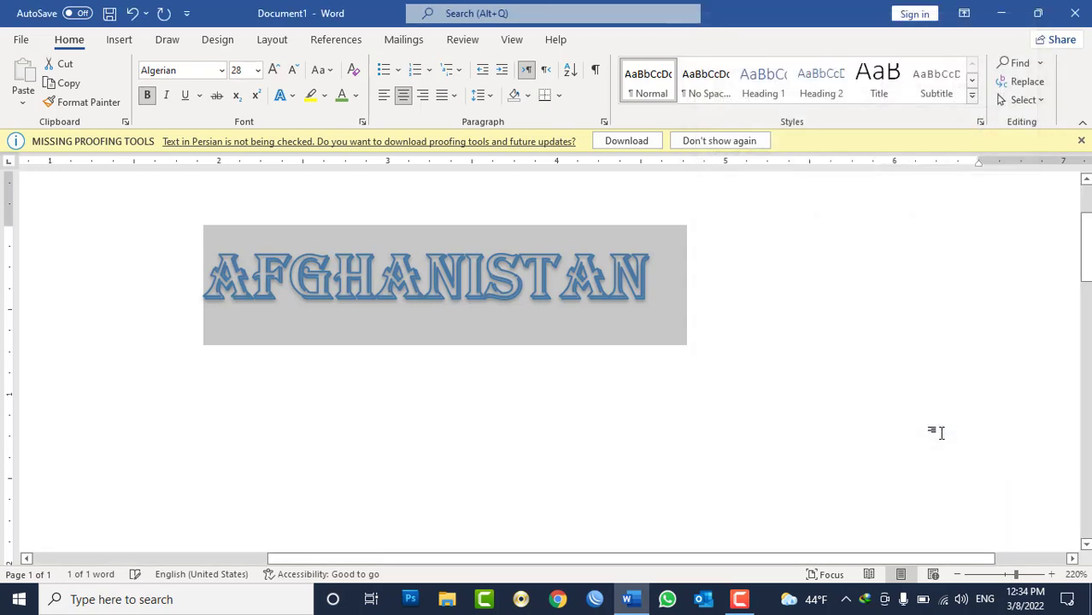
# Select the whole AFGHANISTAN line and bring up its text effects settings
pyautogui.click(500, 294)
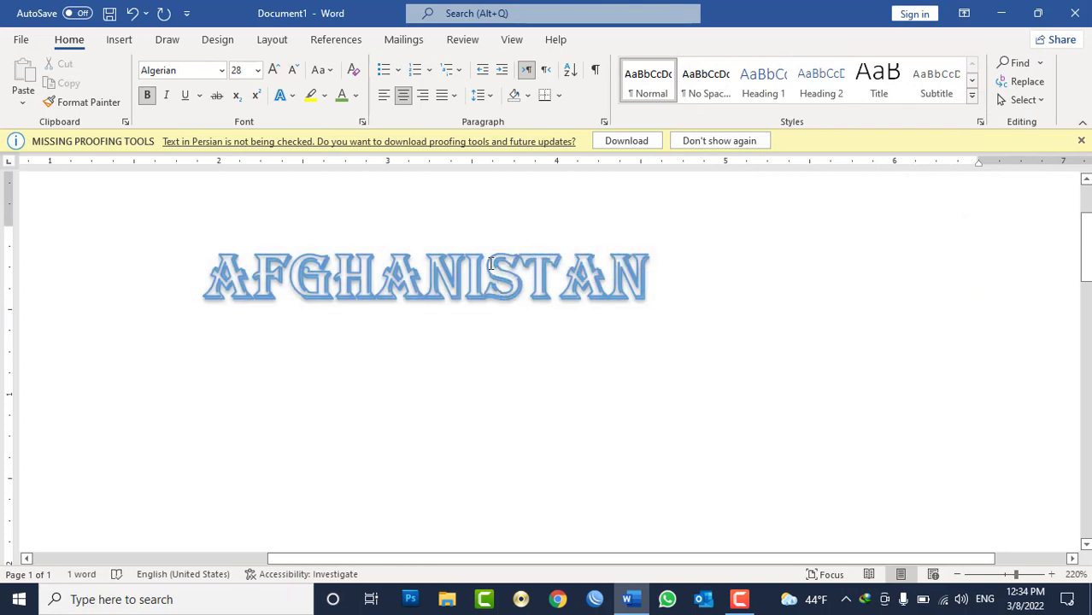
pyautogui.keyDown('ctrl'); pyautogui.scroll(5, 511, 275); pyautogui.keyUp('ctrl')
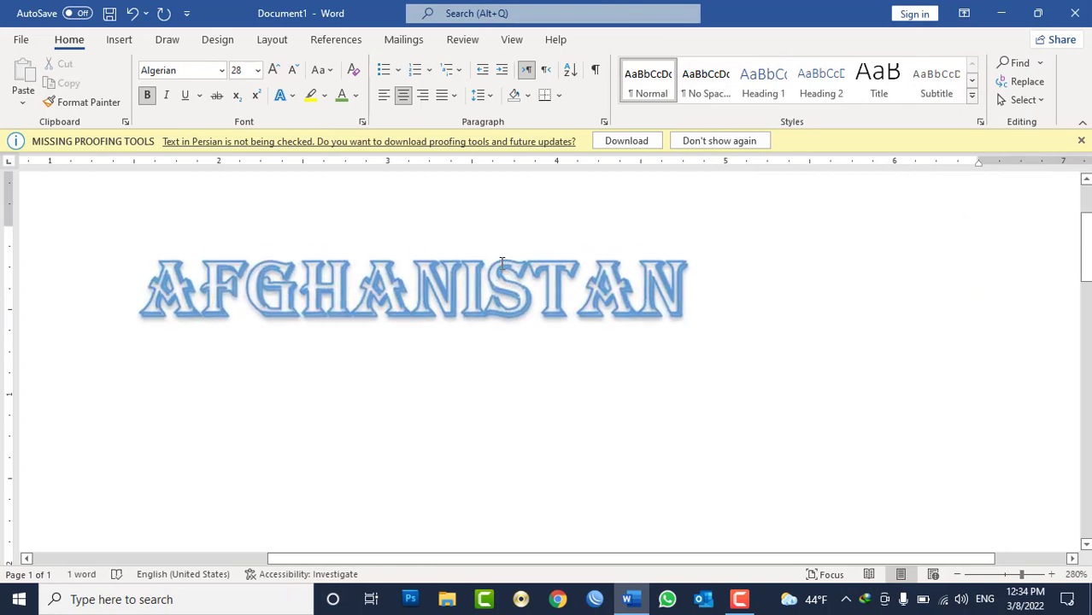
pyautogui.keyDown('ctrl'); pyautogui.scroll(9, 504, 265); pyautogui.keyUp('ctrl')
pyautogui.keyDown('ctrl'); pyautogui.scroll(1, 479, 277); pyautogui.keyUp('ctrl')
pyautogui.tripleClick(468, 287)
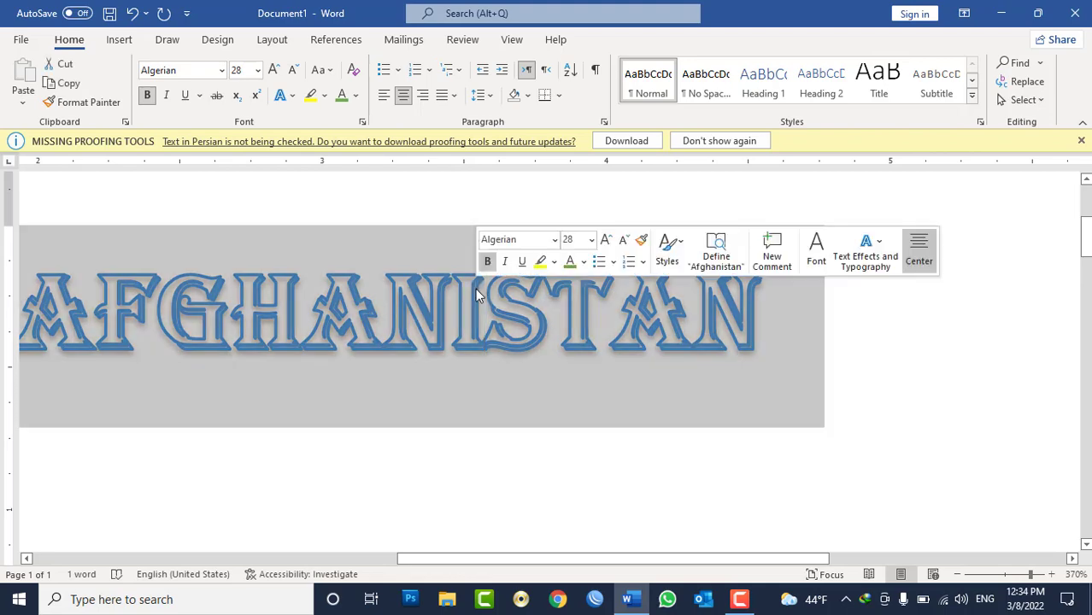
pyautogui.click(363, 121)
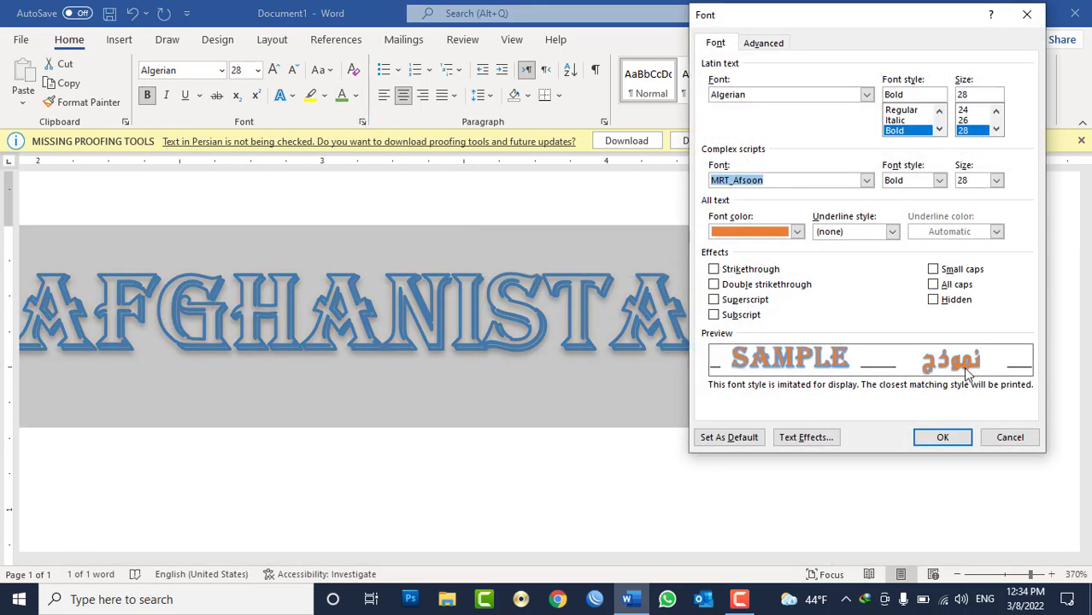
pyautogui.click(806, 436)
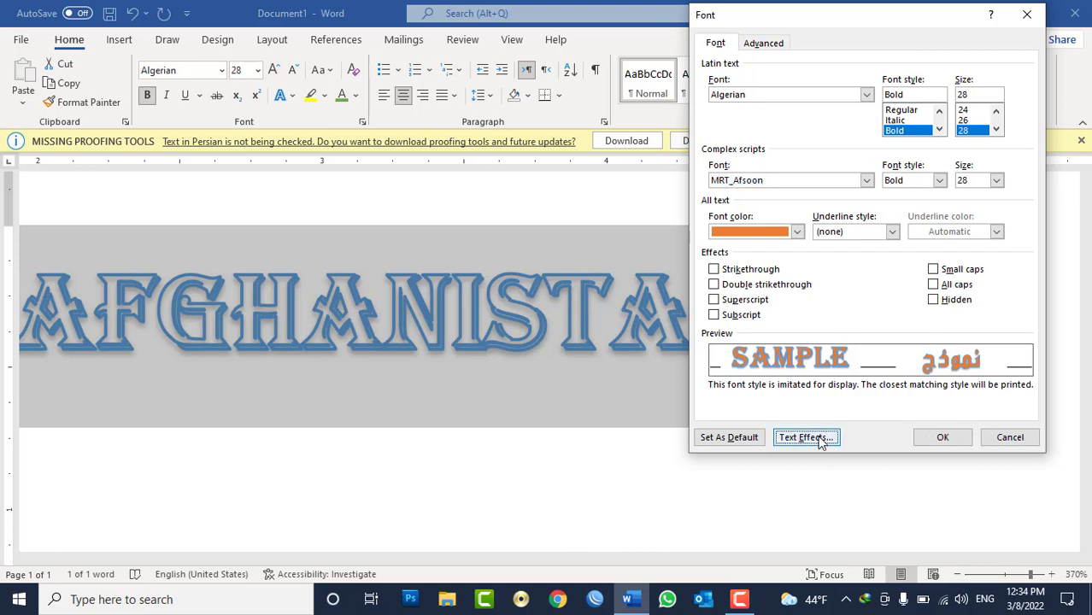
# Try blue and grey radial preset gradient fills on the letters, shifting the gradient stops
pyautogui.click(781, 125)
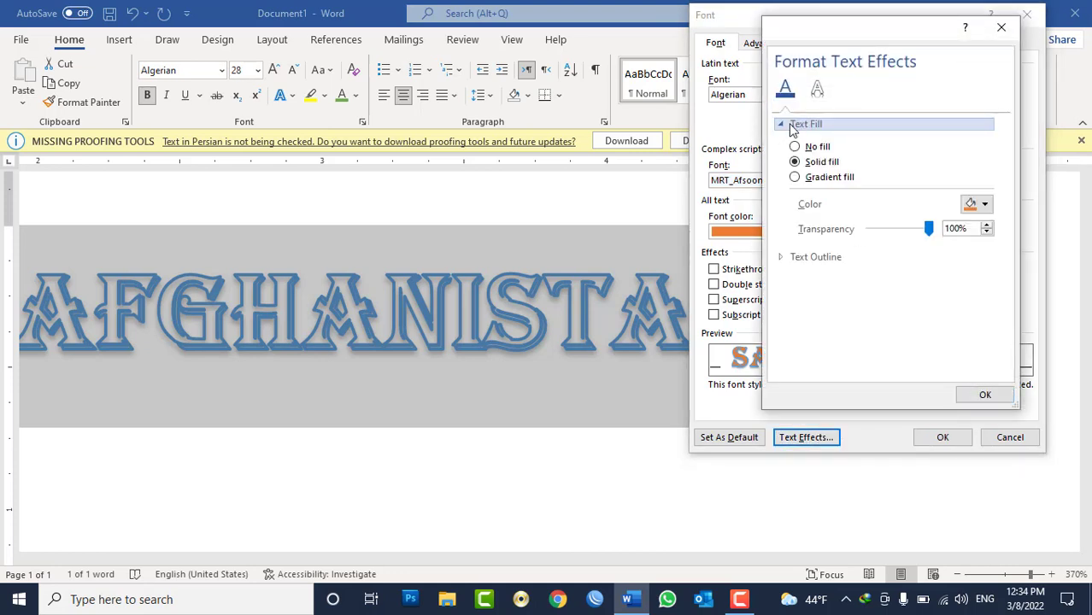
pyautogui.click(794, 177)
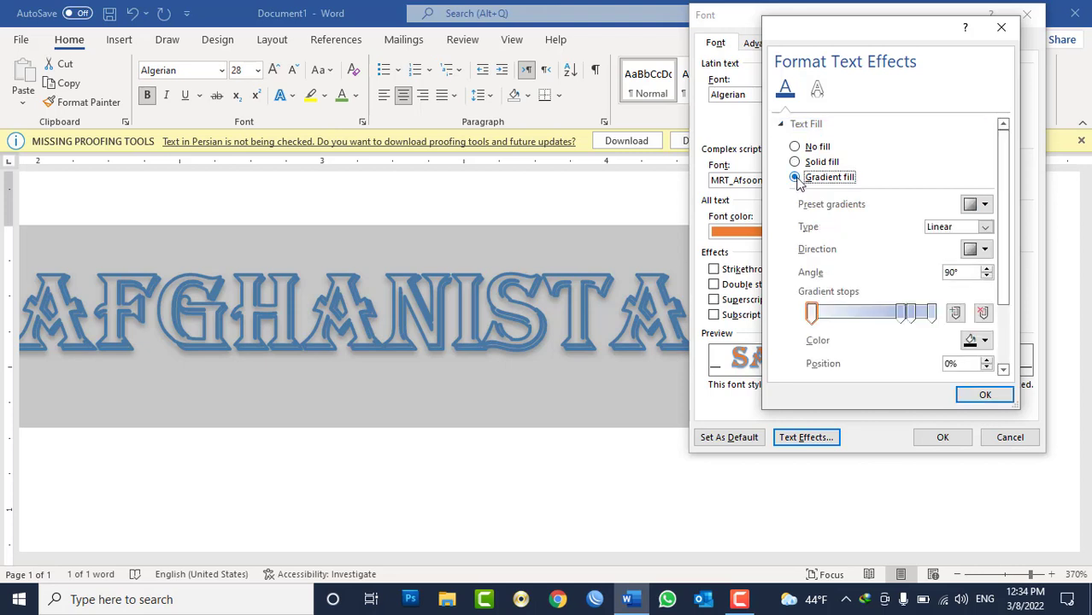
pyautogui.click(984, 204)
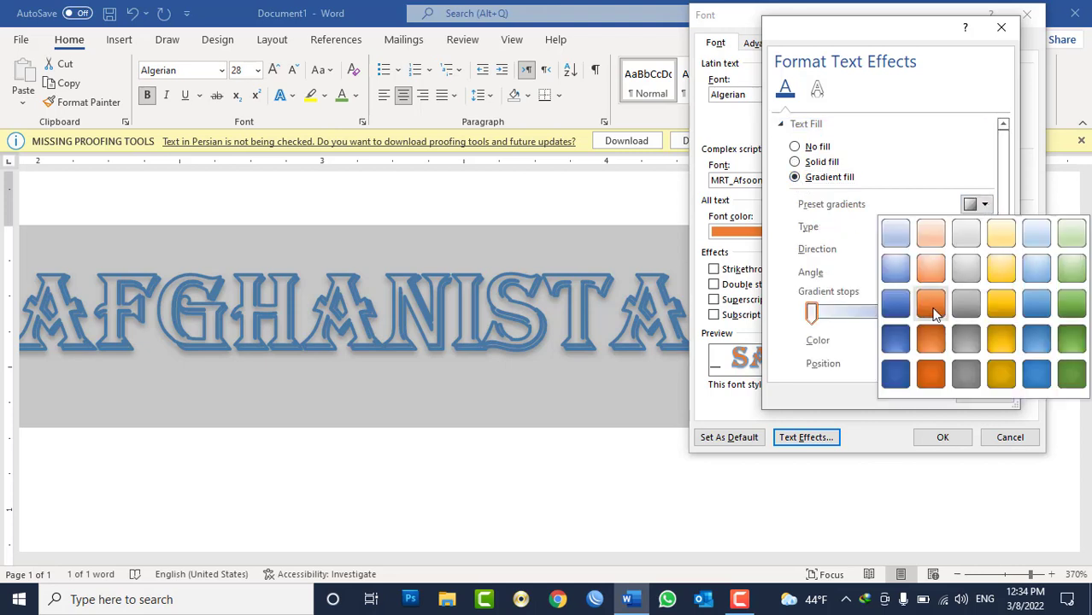
pyautogui.click(895, 304)
pyautogui.click(984, 204)
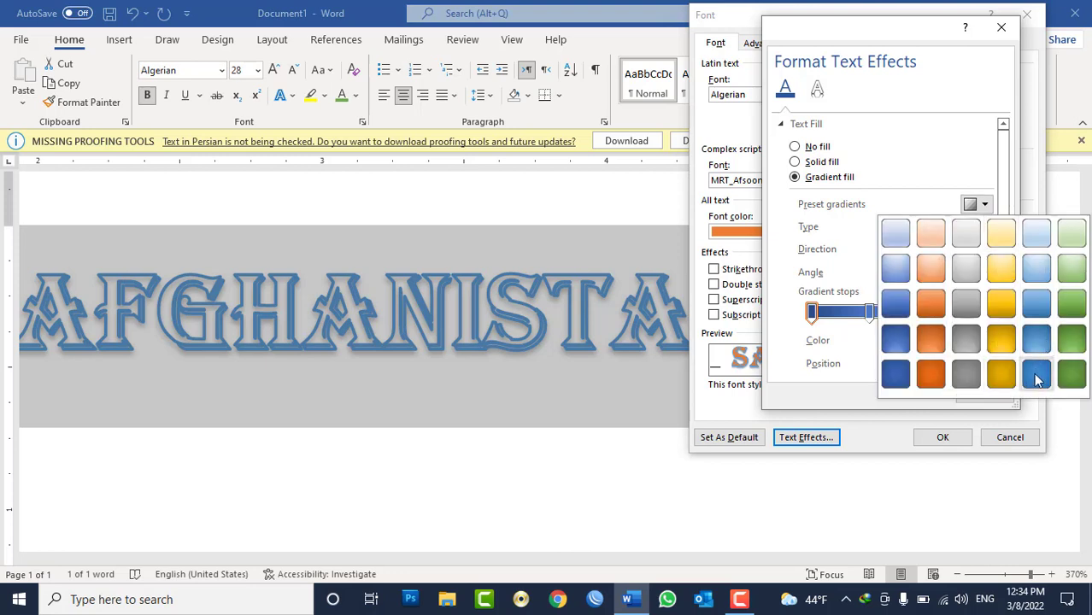
pyautogui.click(969, 342)
pyautogui.moveTo(868, 313)
pyautogui.mouseDown()
pyautogui.moveTo(916, 313)
pyautogui.moveTo(842, 313)
pyautogui.mouseUp()
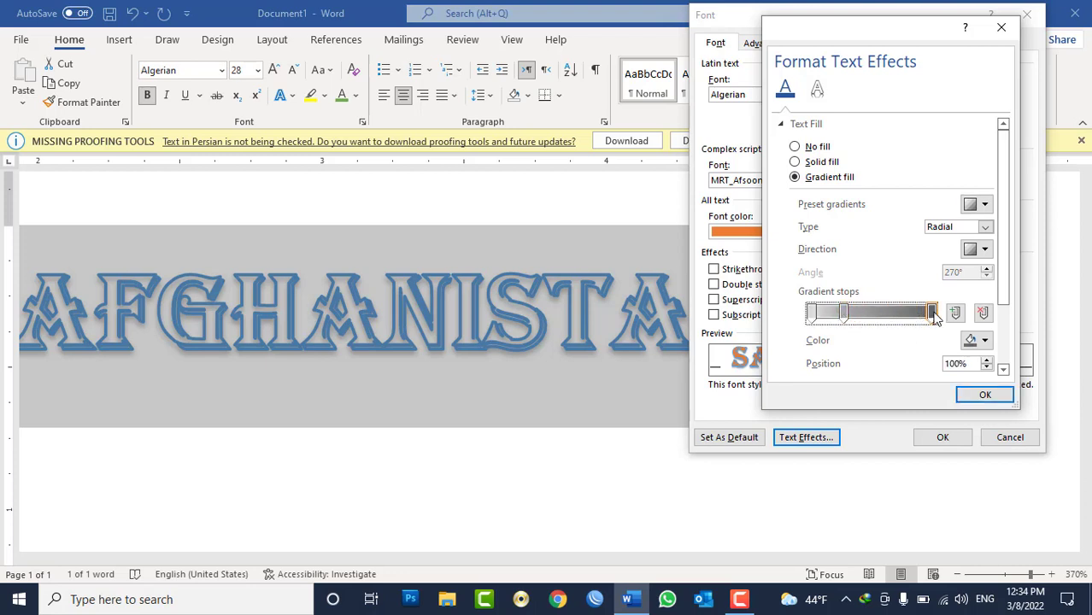
pyautogui.moveTo(930, 313)
pyautogui.mouseDown()
pyautogui.moveTo(891, 313)
pyautogui.moveTo(904, 312)
pyautogui.mouseUp()
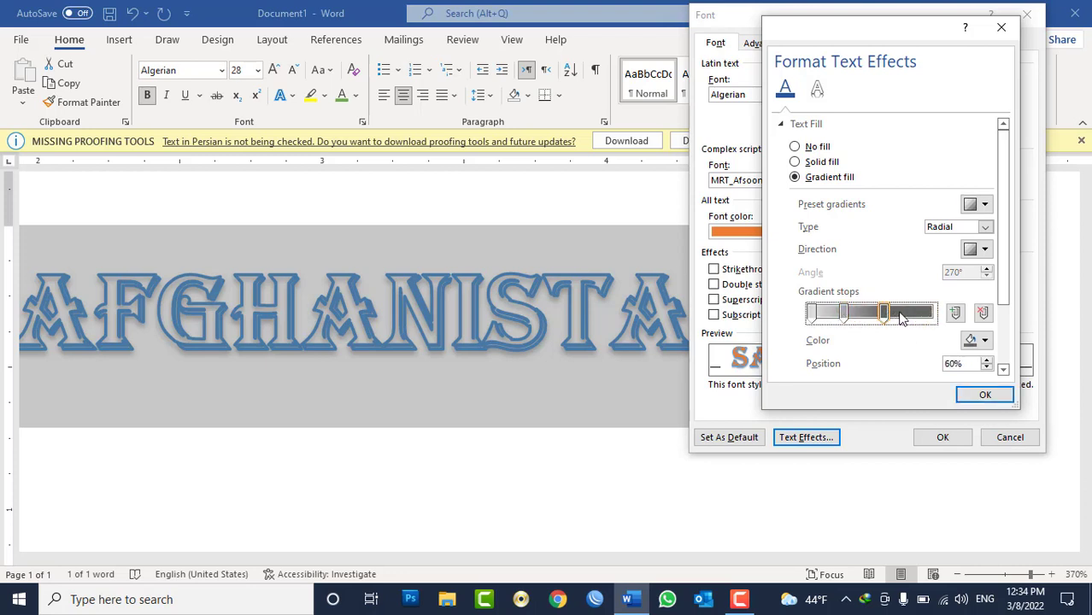
# Switch the letter fill back to solid orange and give the letters a black outline
pyautogui.click(816, 163)
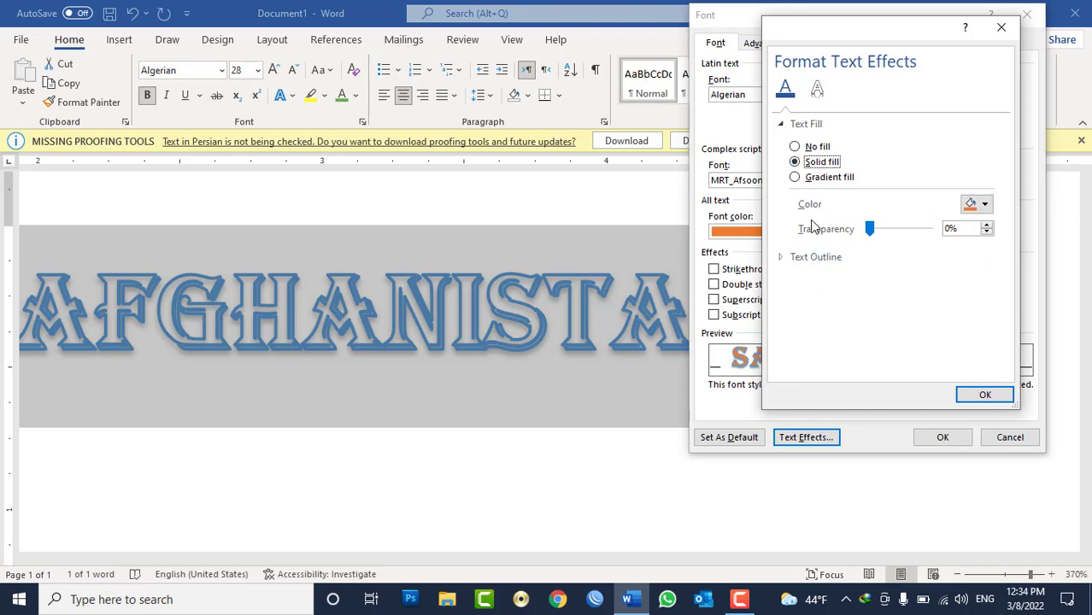
pyautogui.click(783, 261)
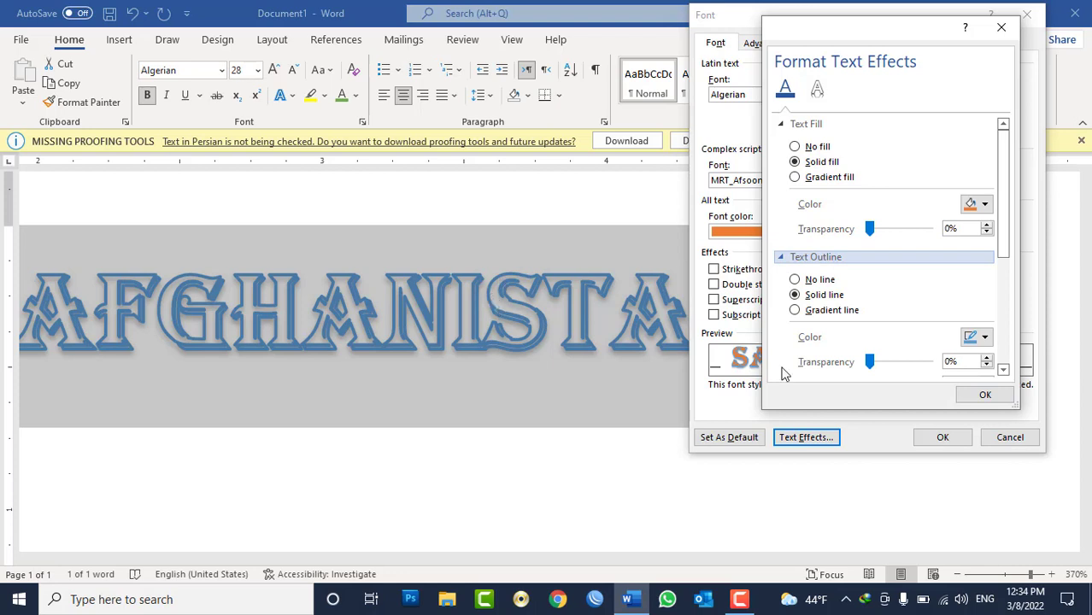
pyautogui.click(986, 338)
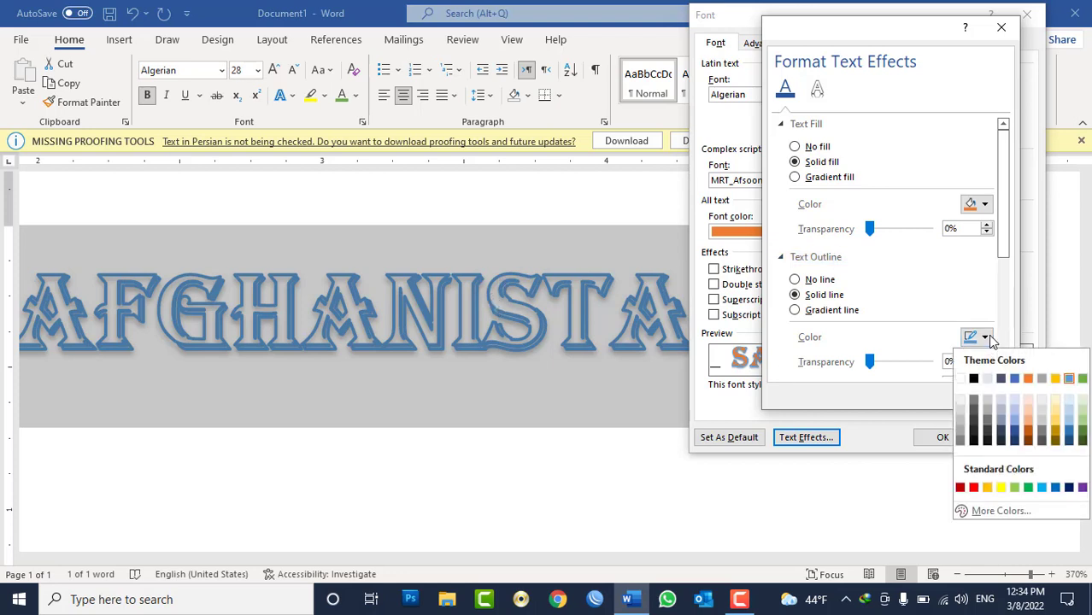
pyautogui.click(974, 379)
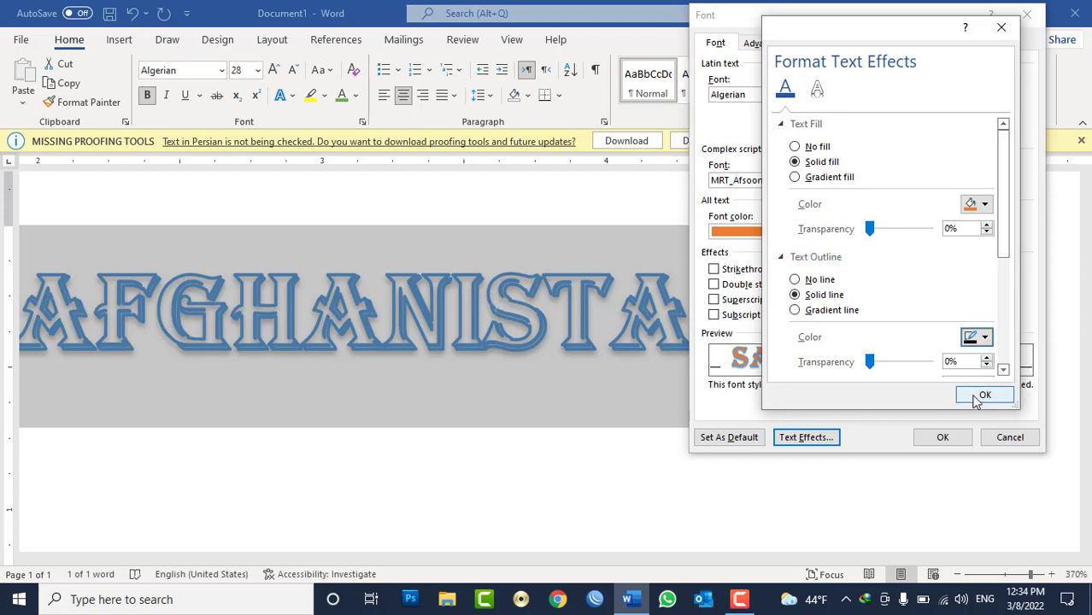
pyautogui.click(980, 396)
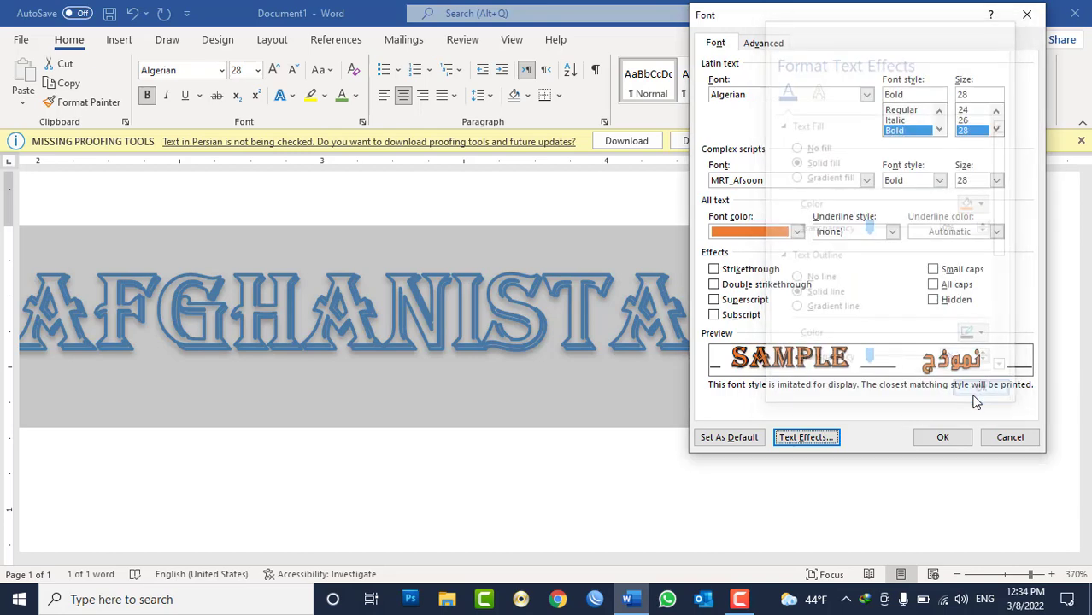
pyautogui.click(944, 437)
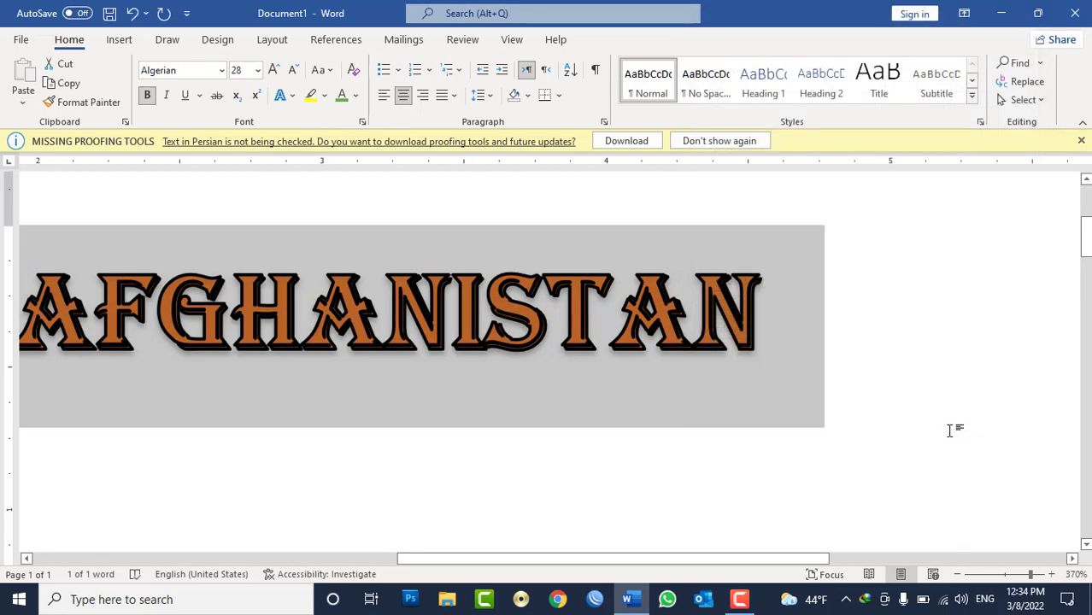
# Change the AFGHANISTAN text fill colour to purple
pyautogui.click(362, 122)
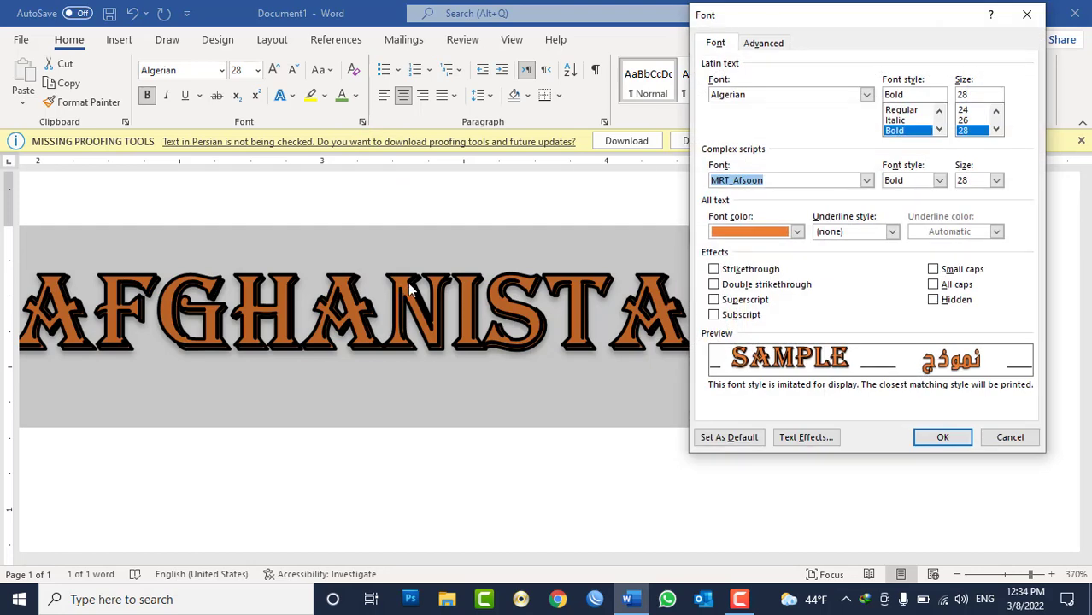
pyautogui.click(804, 437)
pyautogui.click(781, 125)
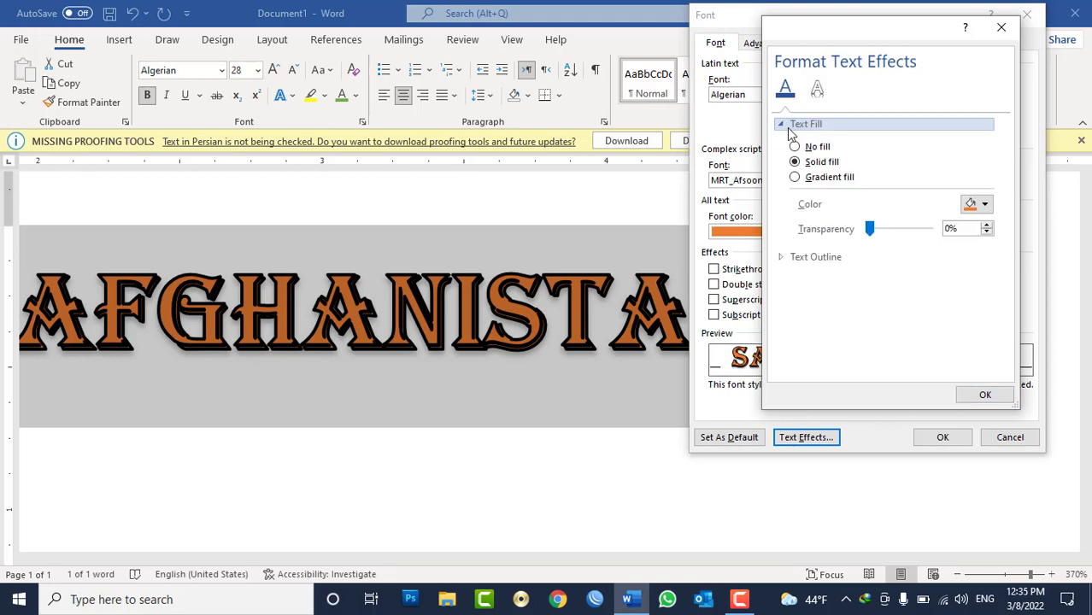
pyautogui.click(974, 205)
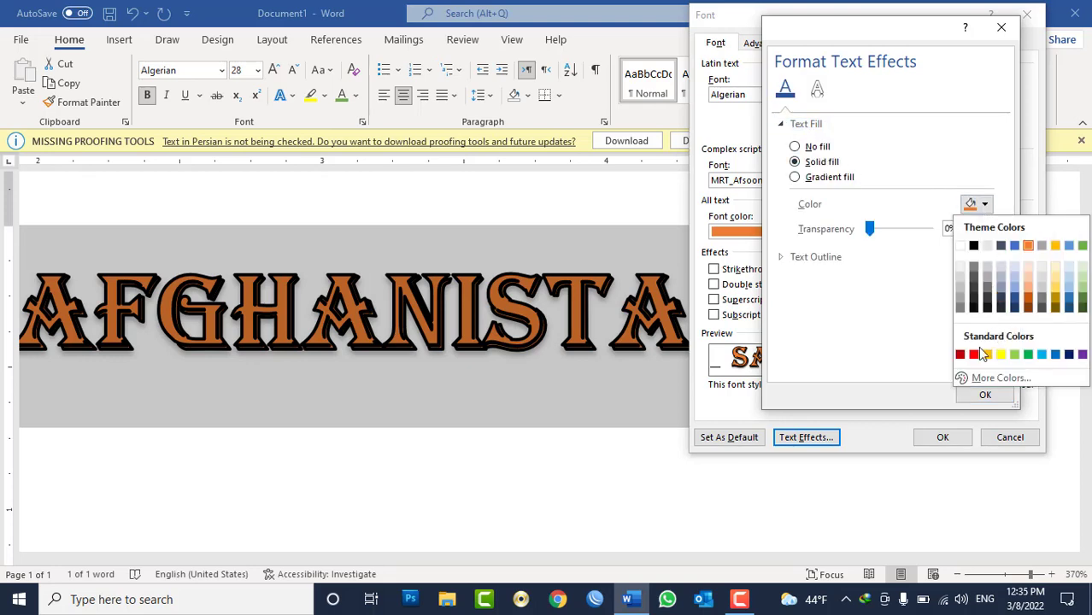
pyautogui.click(1082, 354)
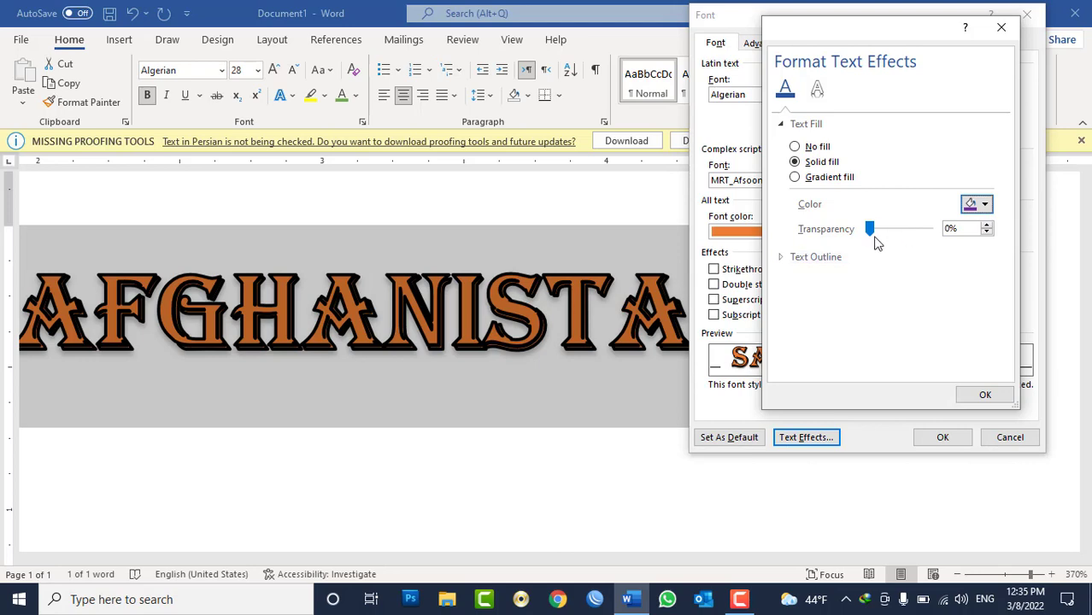
pyautogui.click(959, 395)
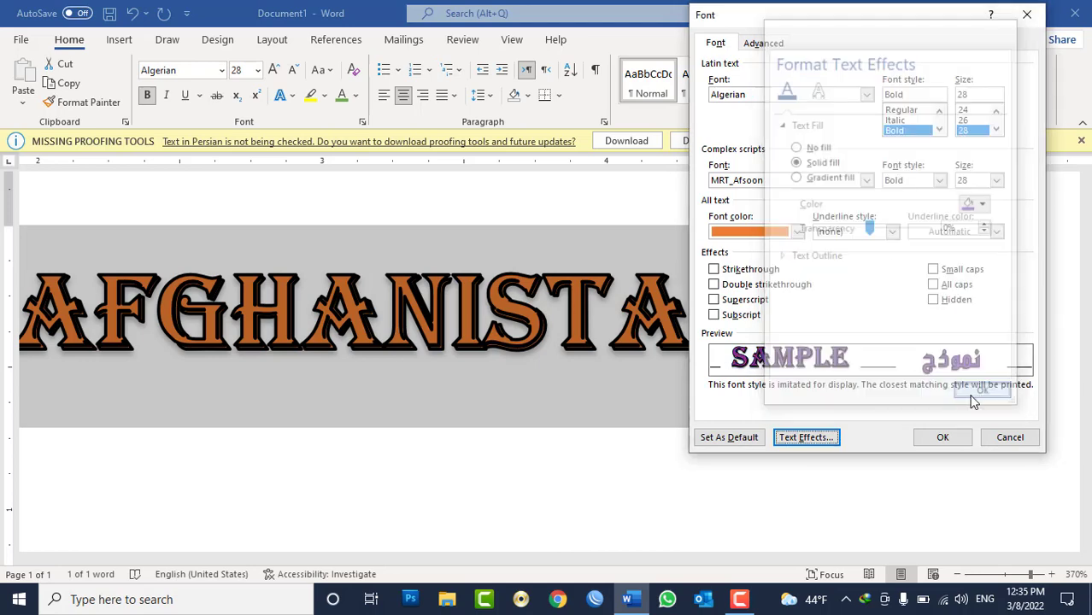
pyautogui.click(943, 436)
# Reselect AFGHANISTAN and close the Font dialog without making changes
pyautogui.click(524, 391)
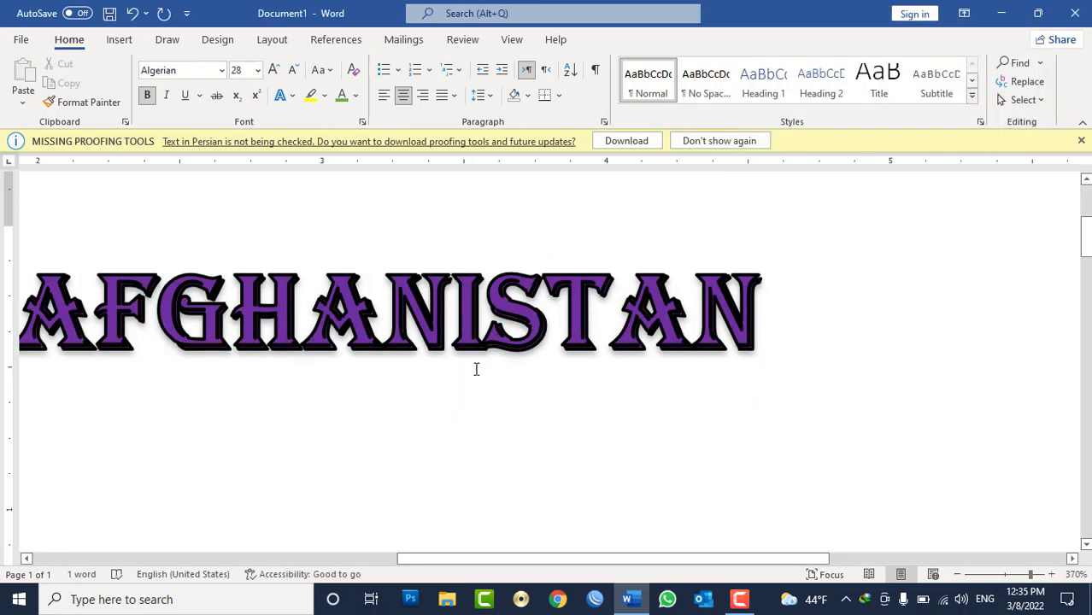
pyautogui.keyDown('ctrl'); pyautogui.scroll(-8, 413, 349); pyautogui.keyUp('ctrl')
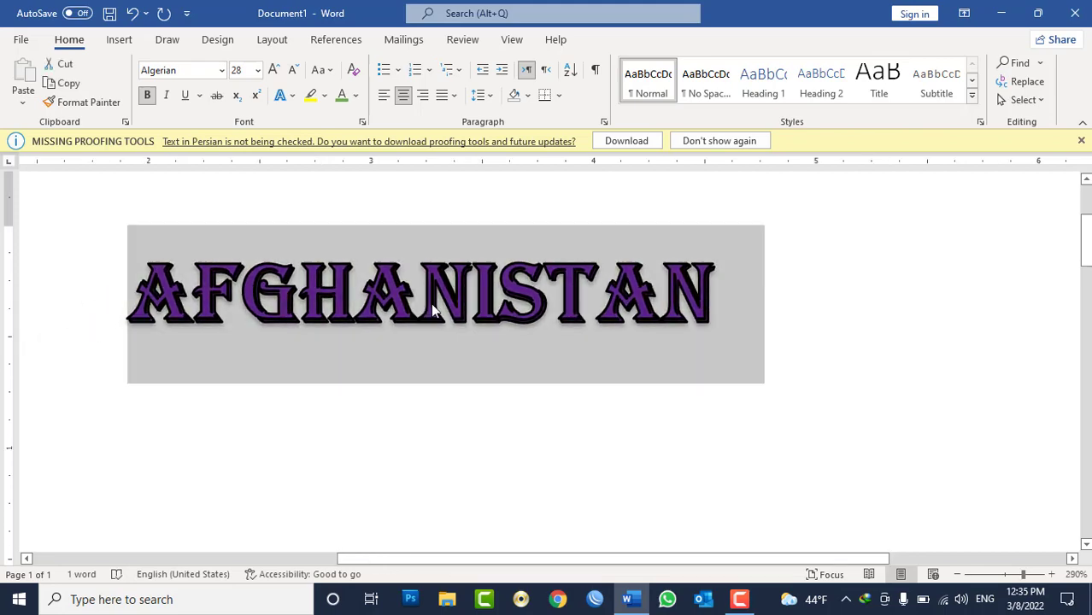
pyautogui.doubleClick(402, 291)
pyautogui.click(363, 121)
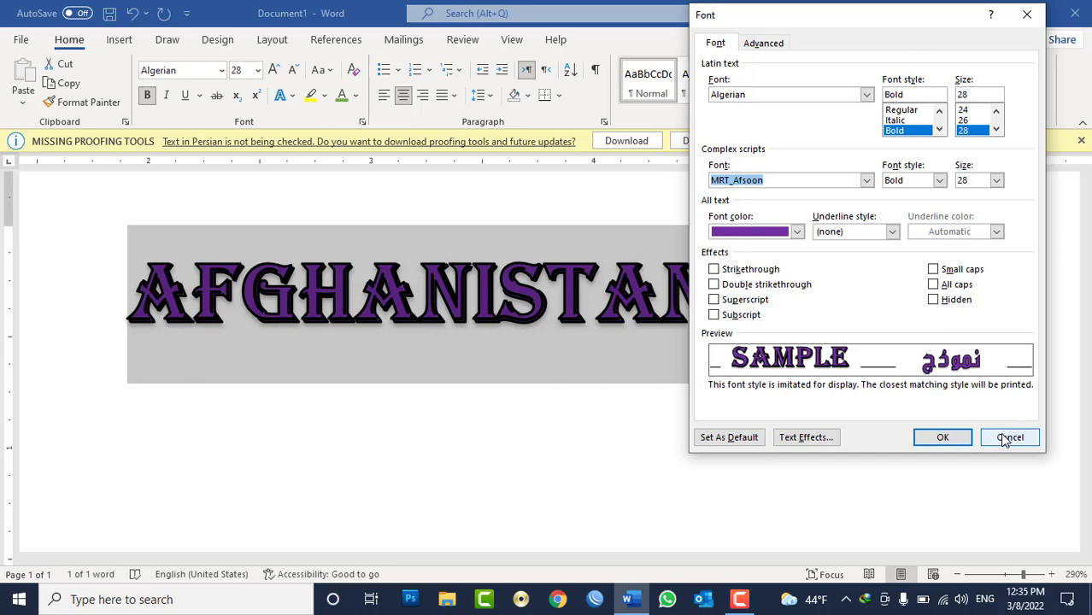
pyautogui.click(1008, 438)
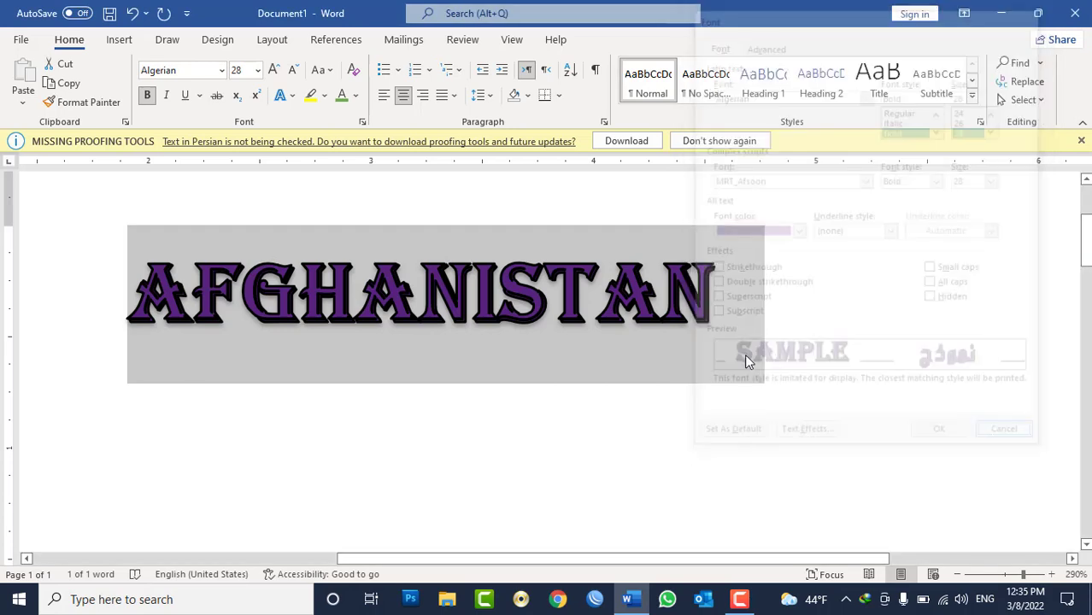
pyautogui.click(635, 301)
# Replace the heading with a plain line 'Afghanistan افغانستان' and show it in the Font dialog
pyautogui.doubleClick(635, 299)
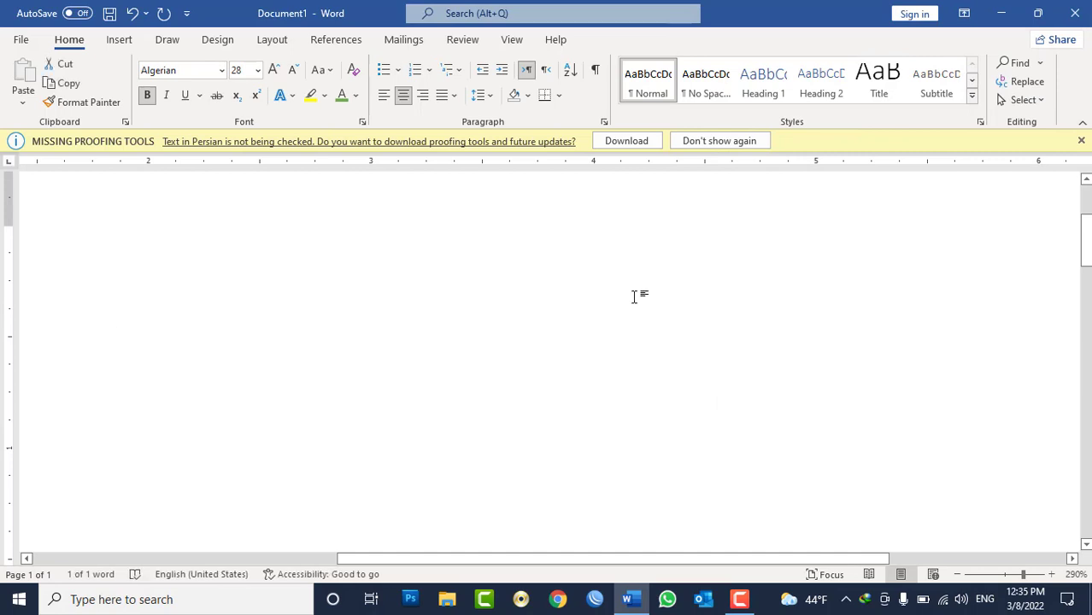
pyautogui.press('Delete')
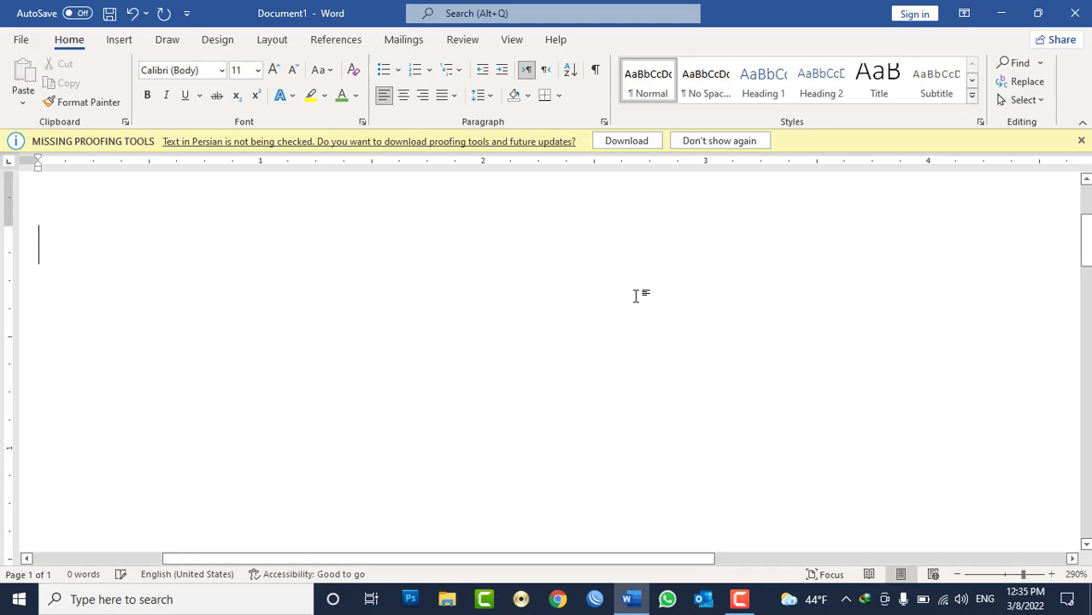
pyautogui.scroll(-7, 597, 293)
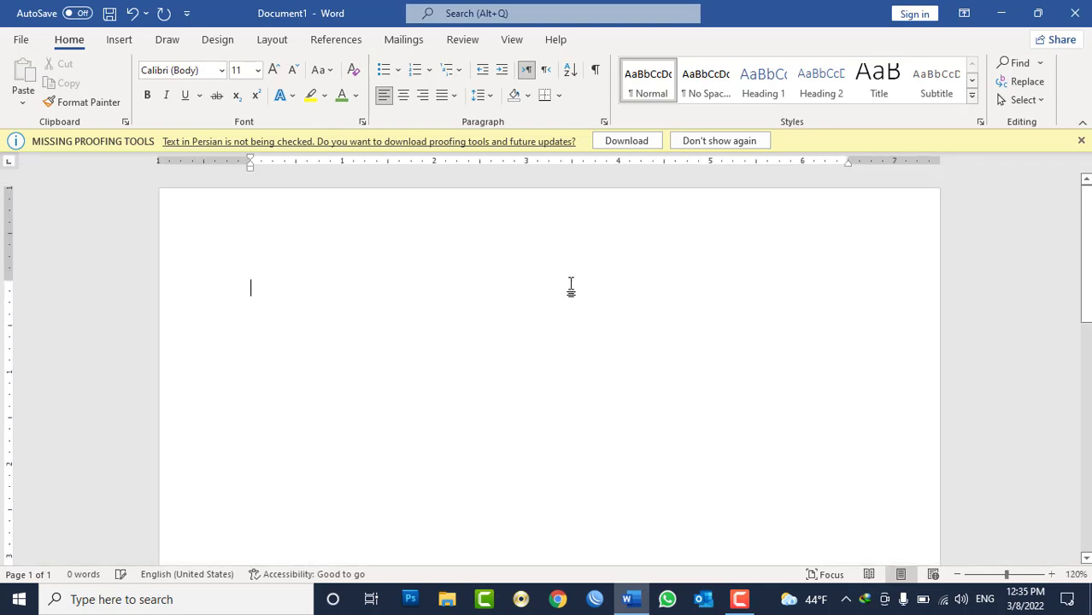
pyautogui.write('sfdsalkfjasdfasdf')
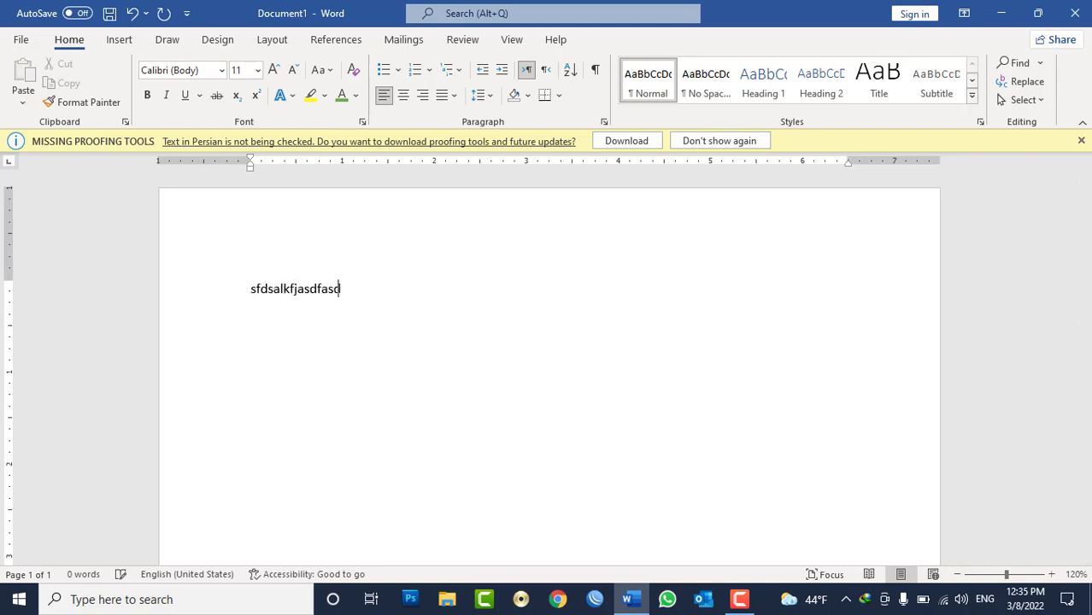
pyautogui.write('ldasdlfjasdlfsadf')
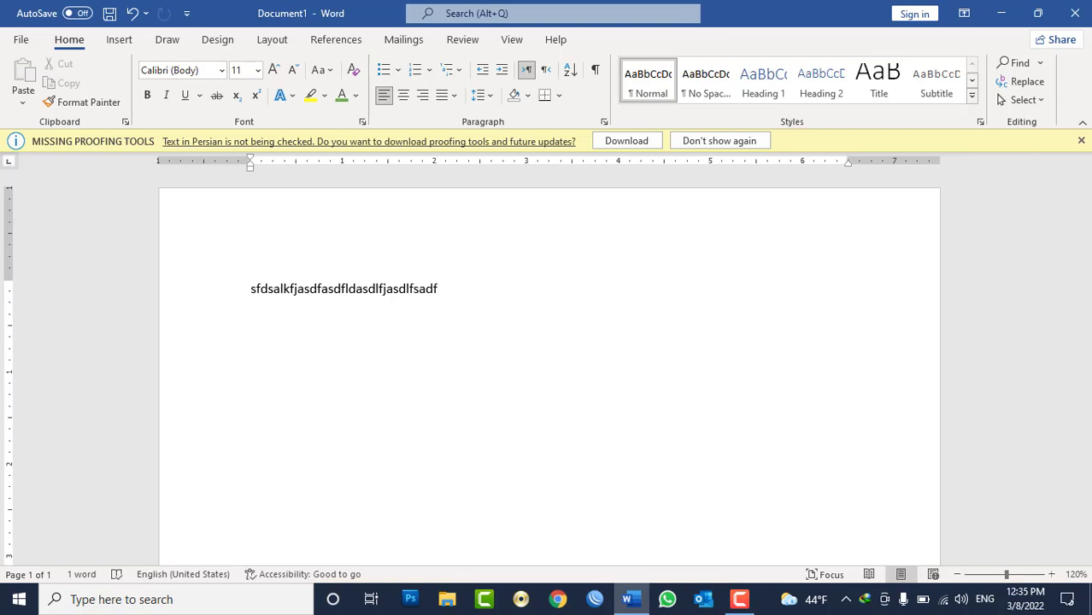
pyautogui.hotkey('ctrl', 'a')
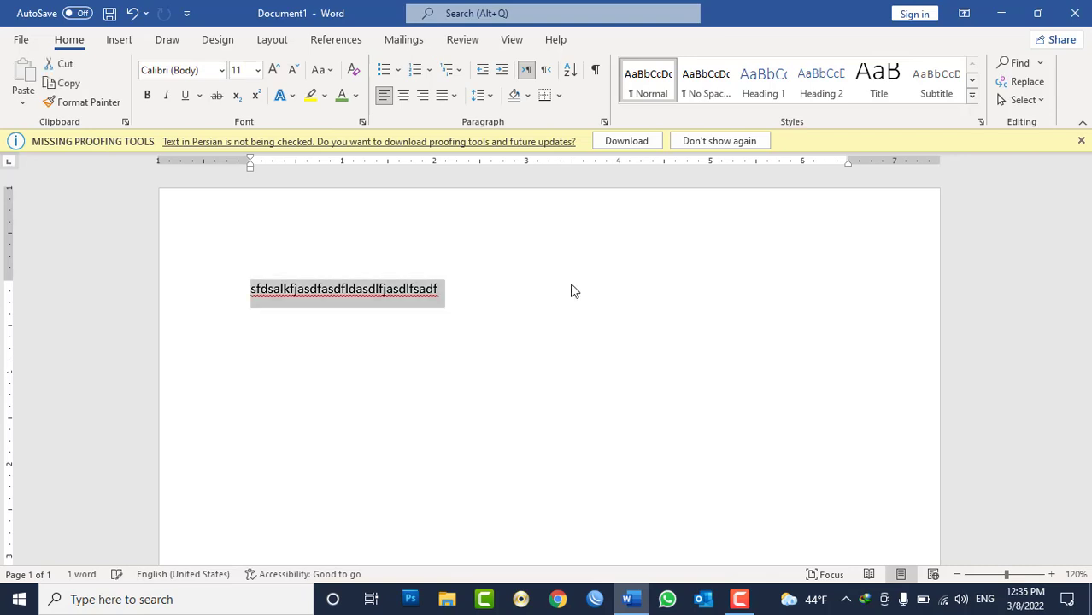
pyautogui.write('Afgh')
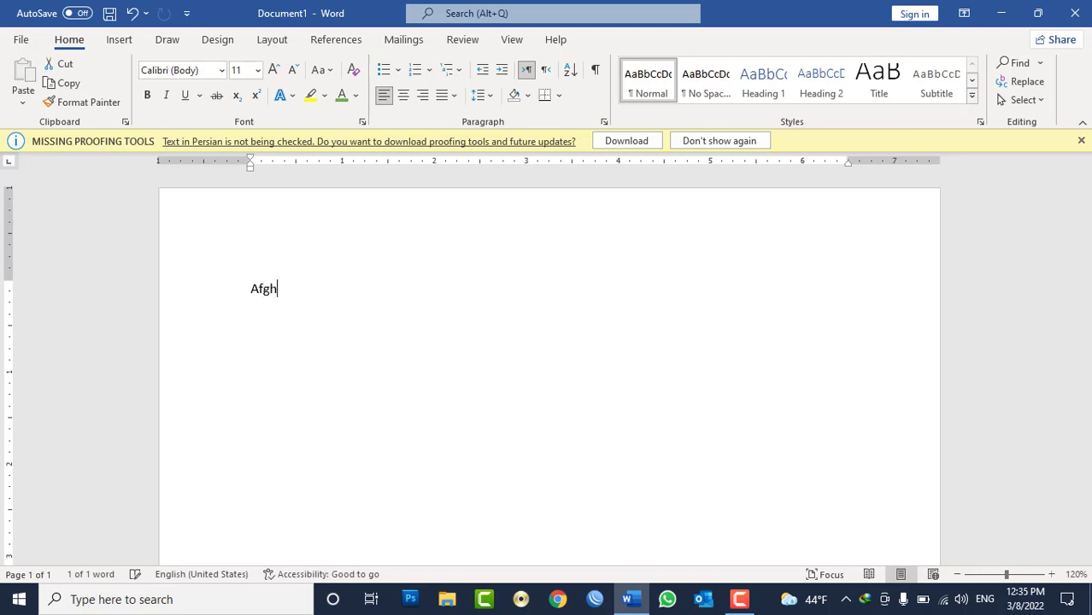
pyautogui.write('anistan')
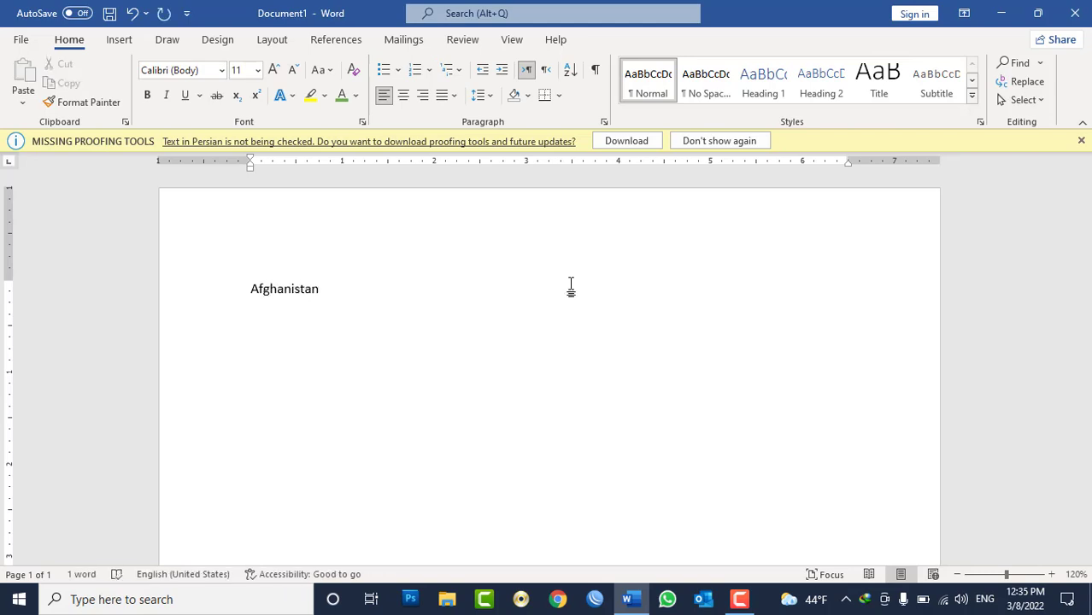
pyautogui.hotkey('alt', 'shift')
pyautogui.write(' افغانستا')
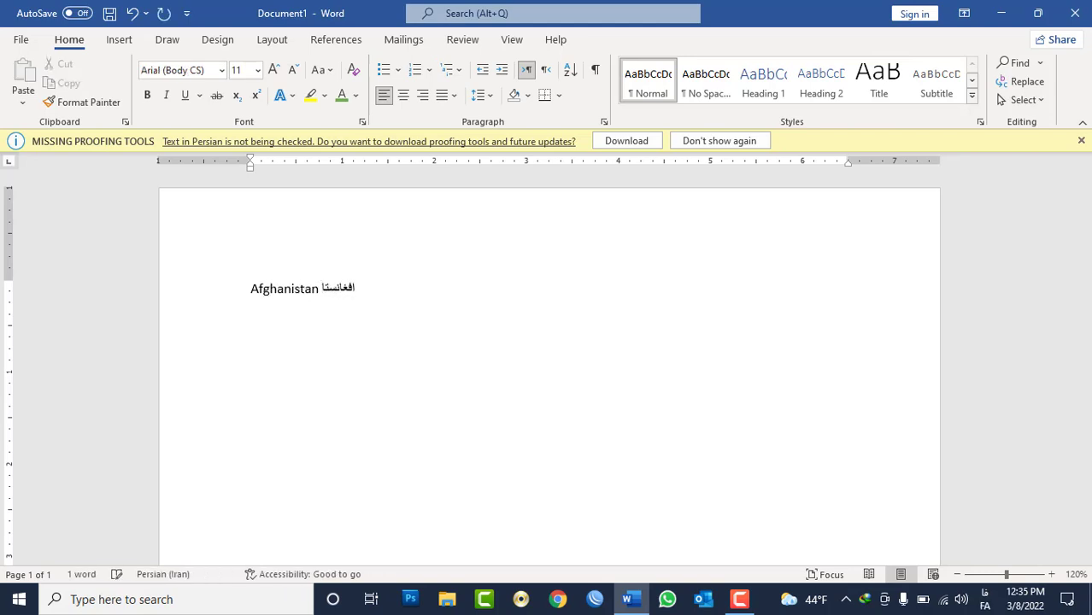
pyautogui.write('ن')
pyautogui.hotkey('ctrl', 'a')
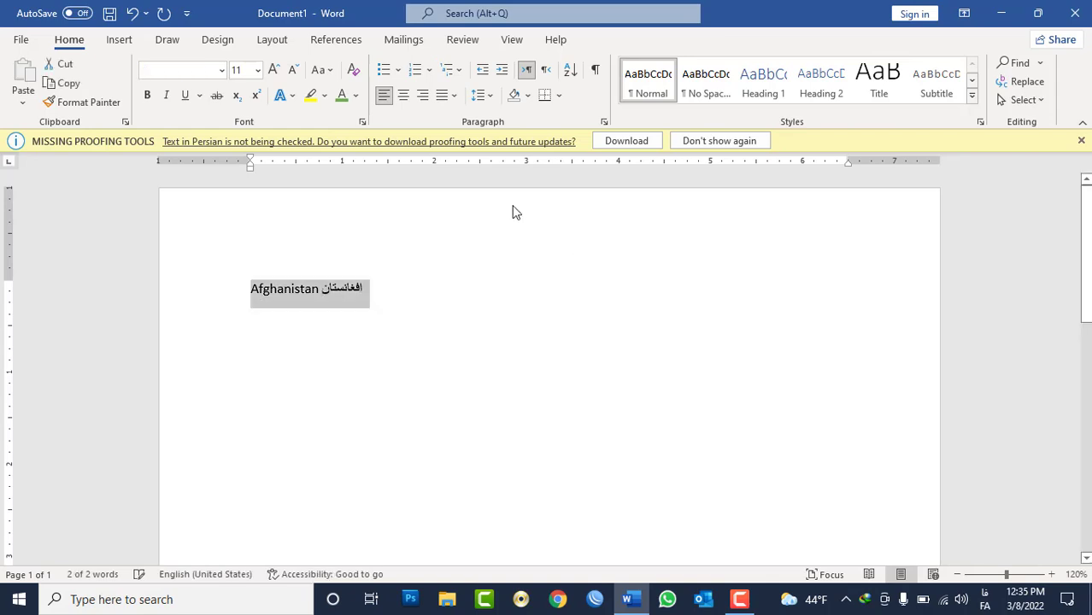
pyautogui.click(362, 122)
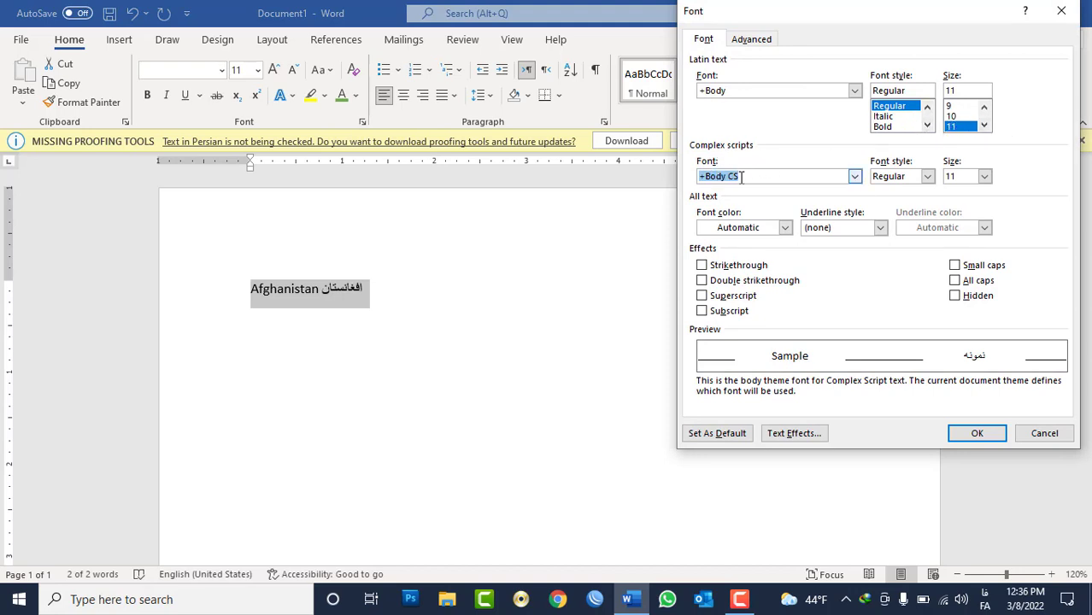
# Make 120 pt the complex-script size default for all Normal-template documents, then delete the sample text
pyautogui.click(985, 176)
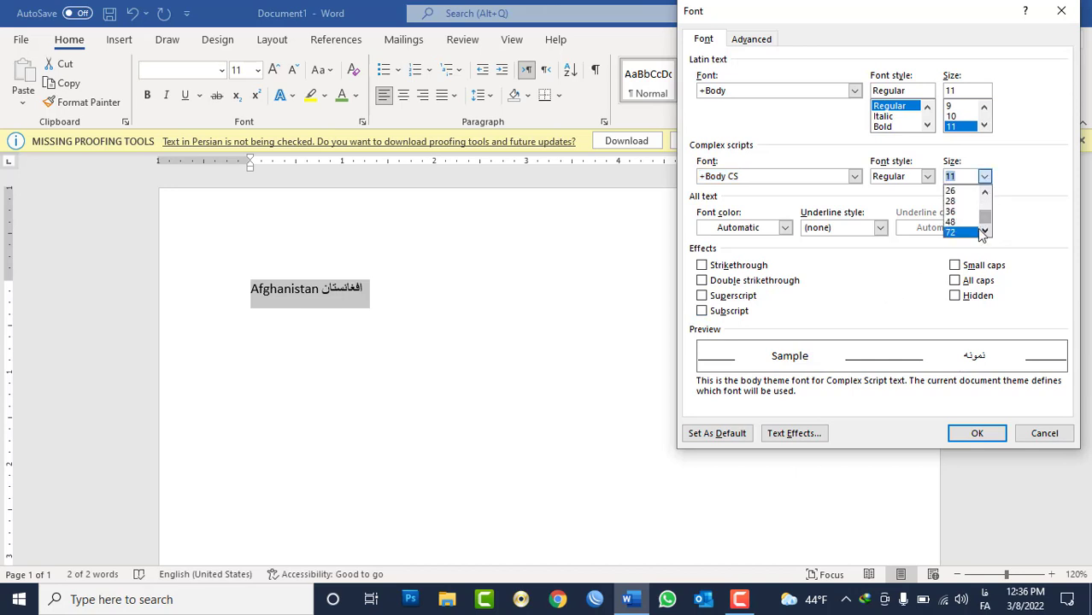
pyautogui.click(964, 232)
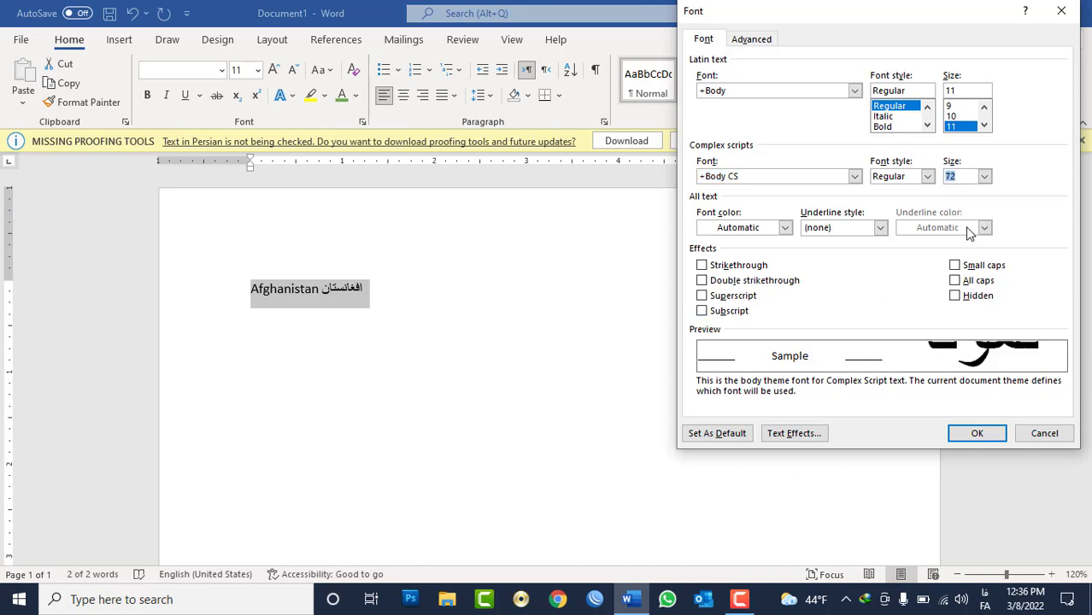
pyautogui.write('120')
pyautogui.click(823, 224)
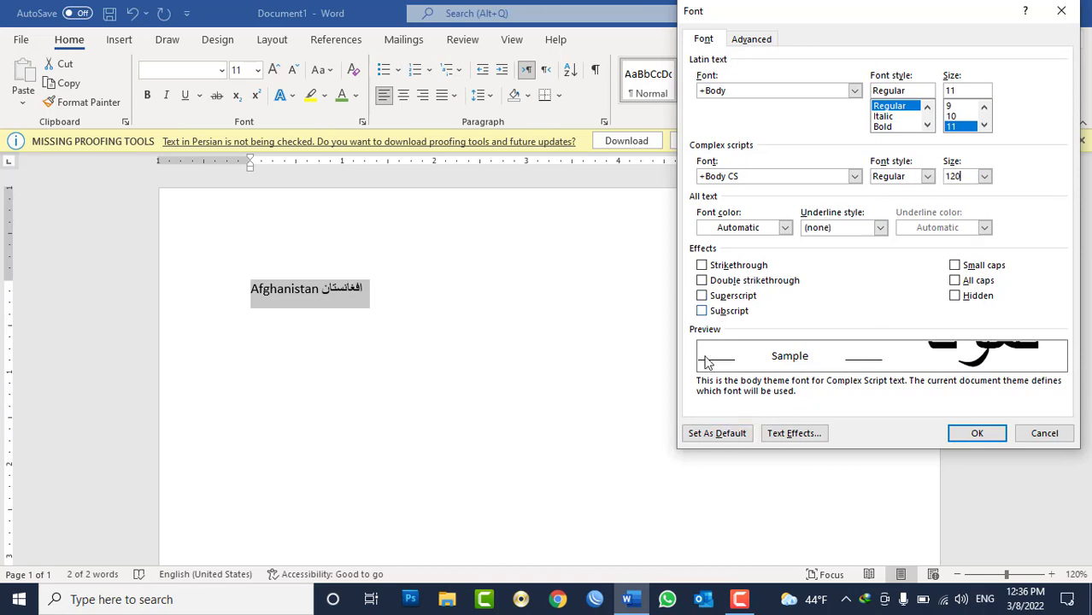
pyautogui.click(722, 435)
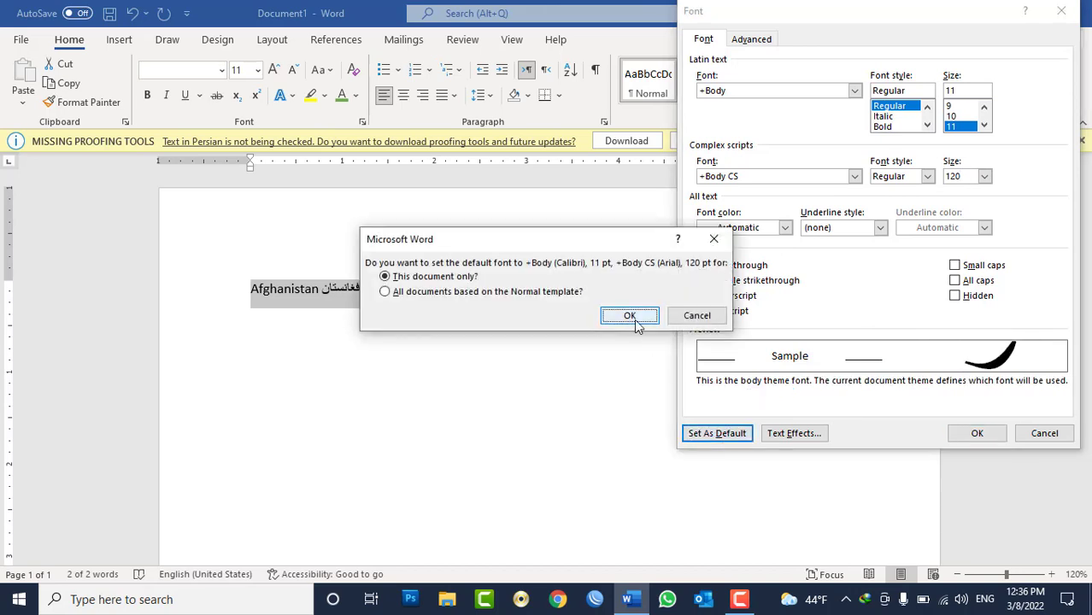
pyautogui.click(402, 294)
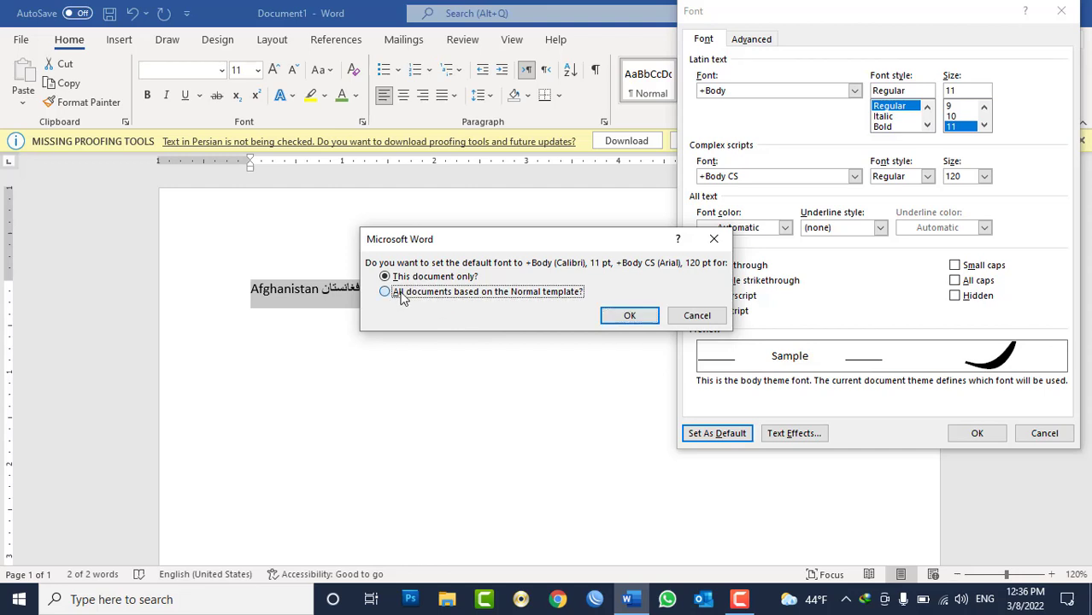
pyautogui.click(626, 315)
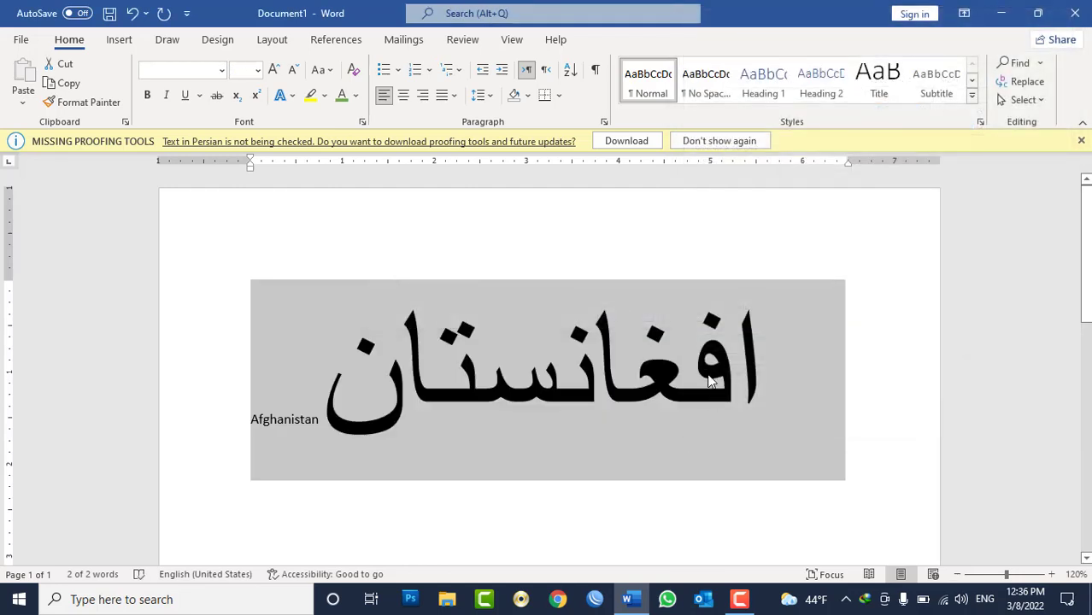
pyautogui.press('Delete')
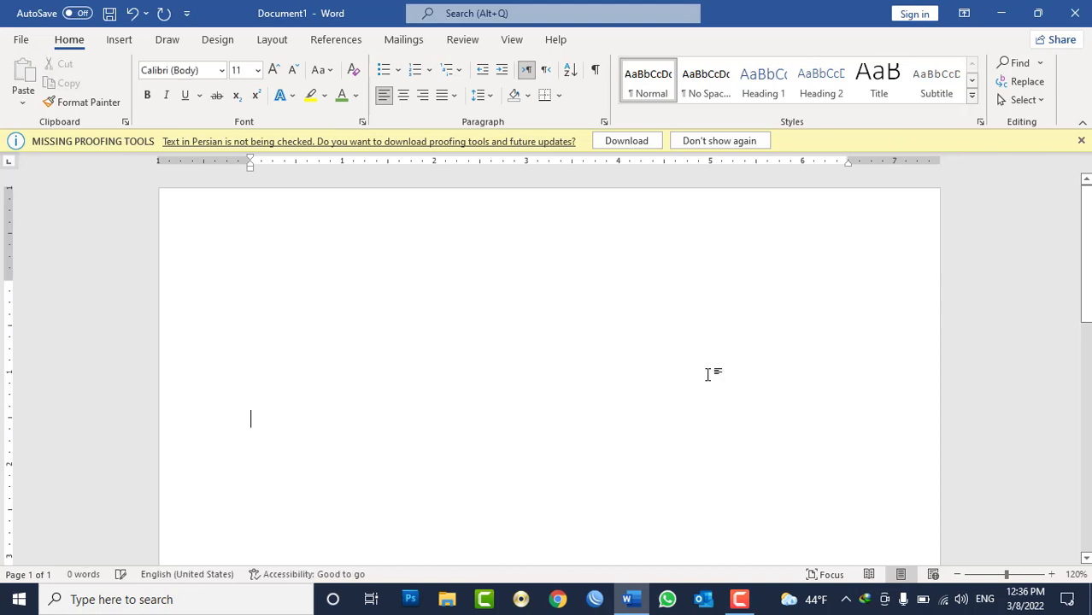
# Close the document without saving, open a new one, and add =rand() text plus two Persian lines
pyautogui.hotkey('alt', 'F4')
pyautogui.press('Return')
pyautogui.hotkey('ctrl', 'n')
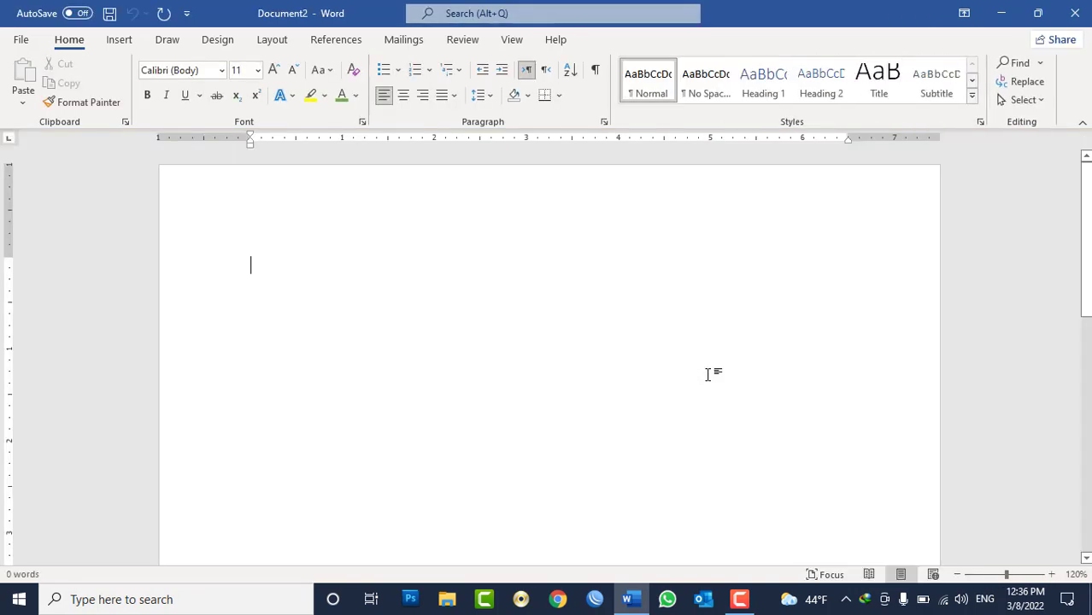
pyautogui.write('=rand()')
pyautogui.press('Return')
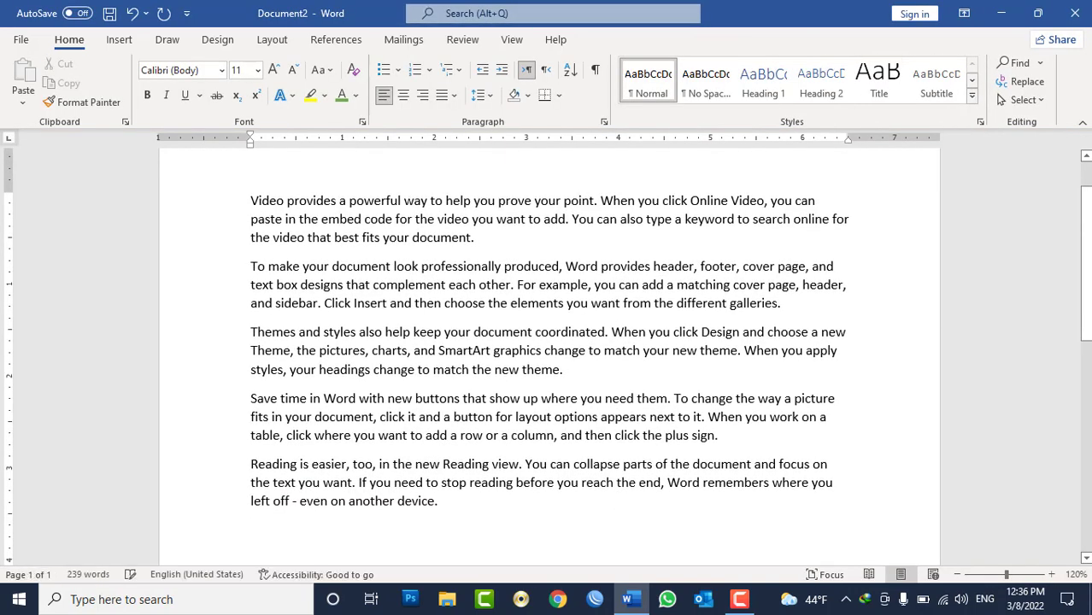
pyautogui.write('س')
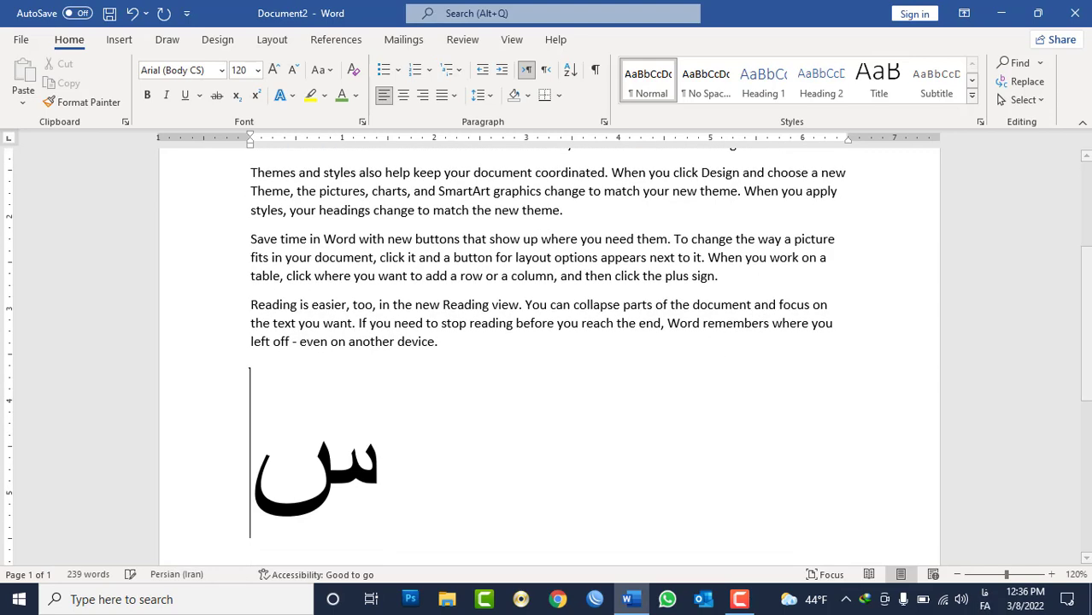
pyautogui.write('باتسبیسش')
pyautogui.press('Return')
pyautogui.write('ییسبسی')
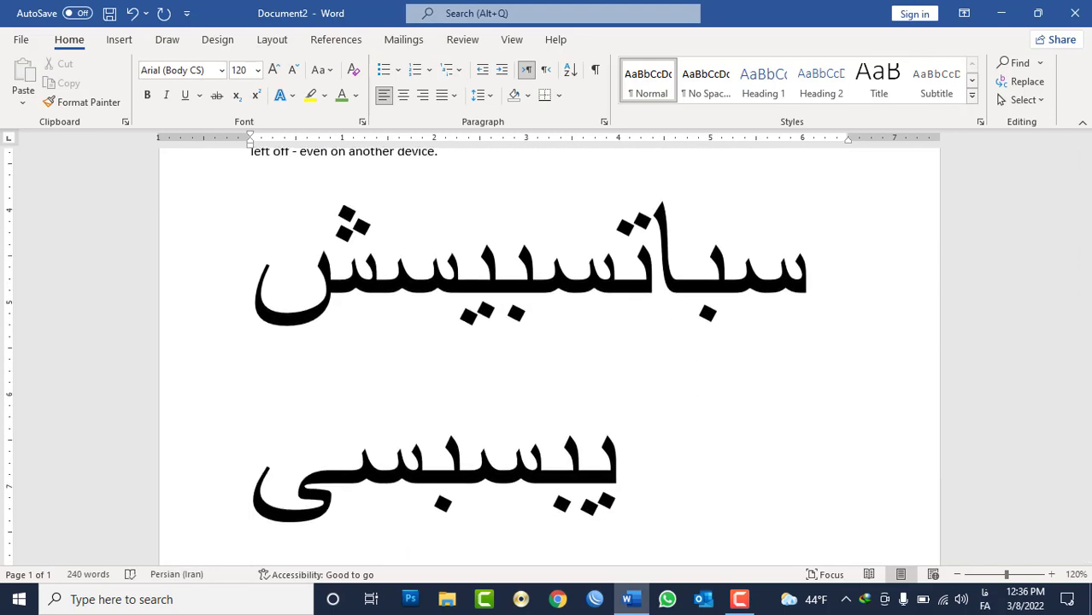
# Set both Persian lines to 11 pt and start another new blank document
pyautogui.tripleClick(624, 338)
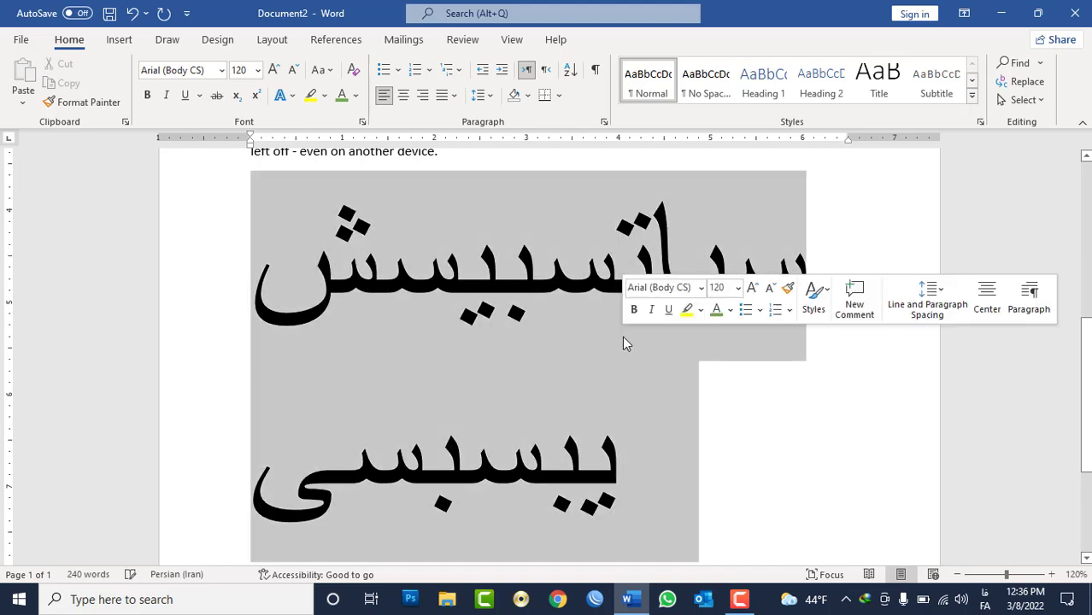
pyautogui.click(256, 70)
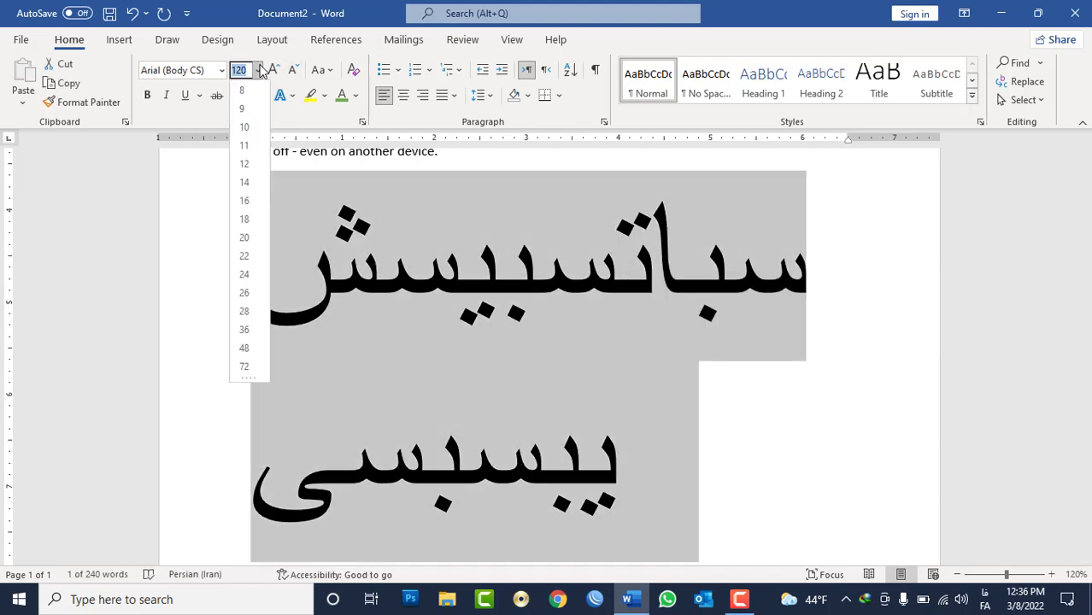
pyautogui.click(244, 147)
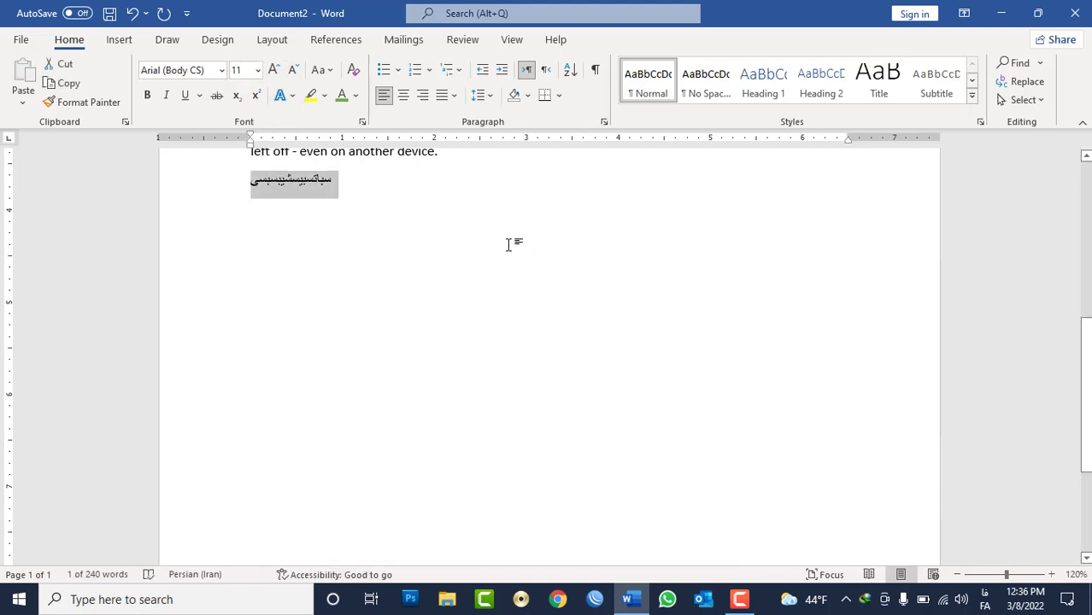
pyautogui.hotkey('ctrl', 'n')
# Type an English test line, then a Persian word on the next line to check its size
pyautogui.hotkey('alt', 'shift')
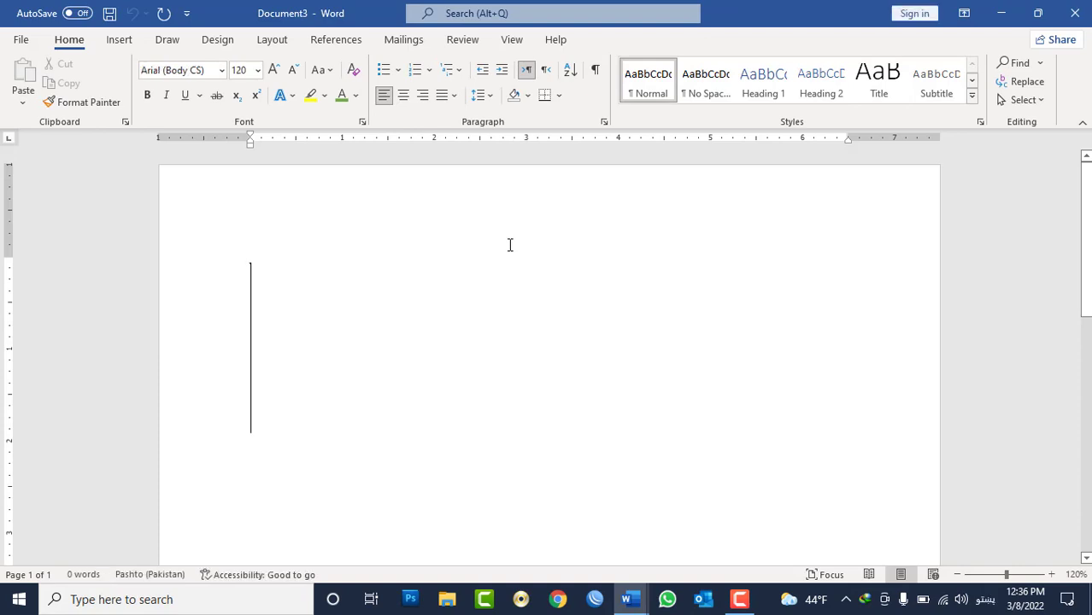
pyautogui.press('alt')
pyautogui.press('alt')
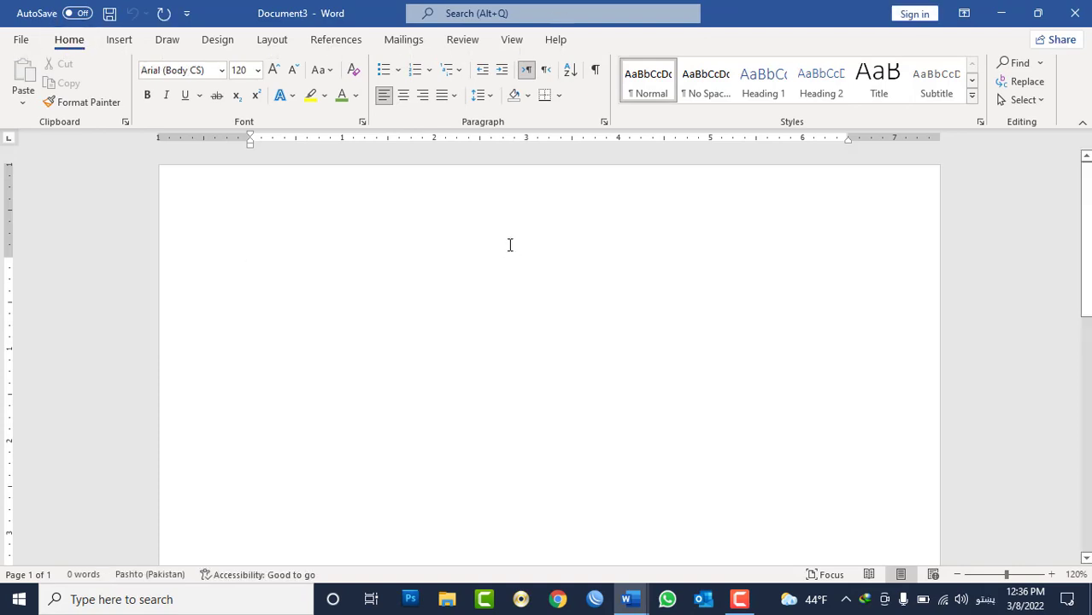
pyautogui.hotkey('alt', 'shift')
pyautogui.write('sdffsdfsdfsfsfsdf')
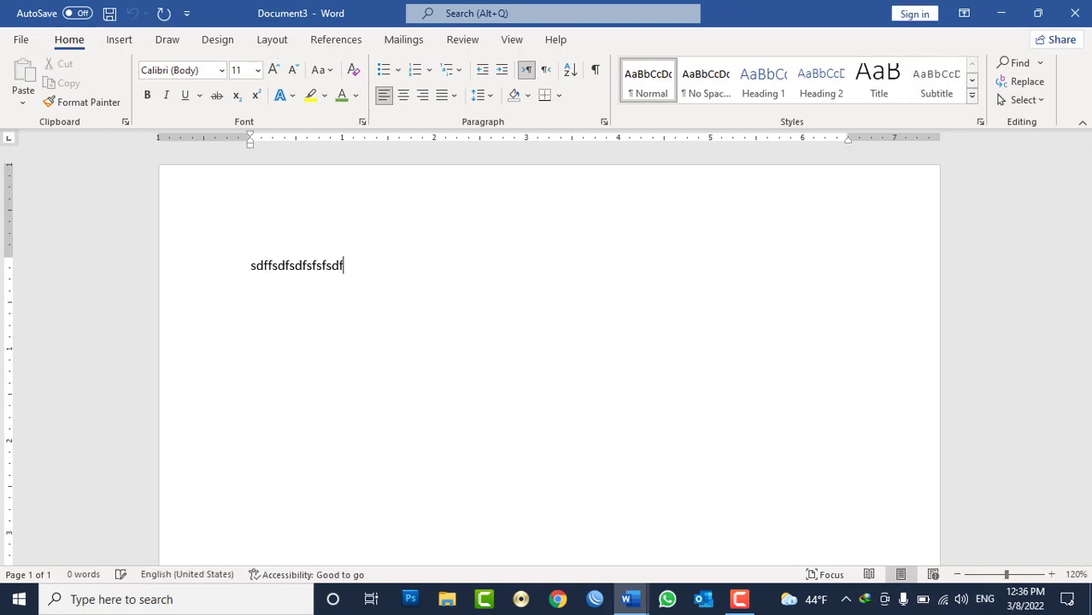
pyautogui.write('s')
pyautogui.press('Return')
pyautogui.hotkey('alt', 'shift')
pyautogui.write('سیبسیب')
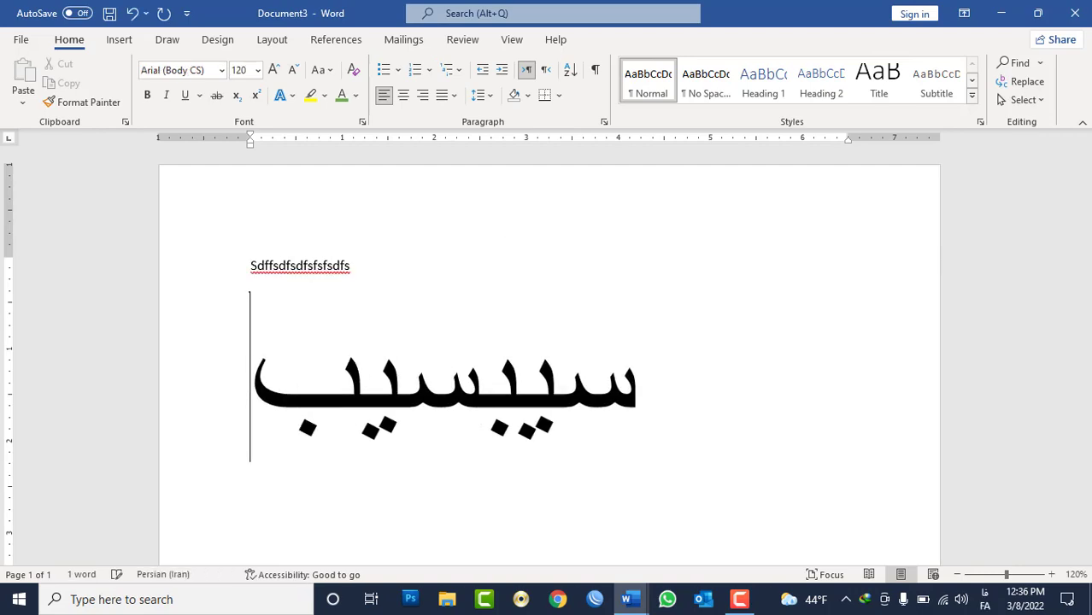
pyautogui.write('سی')
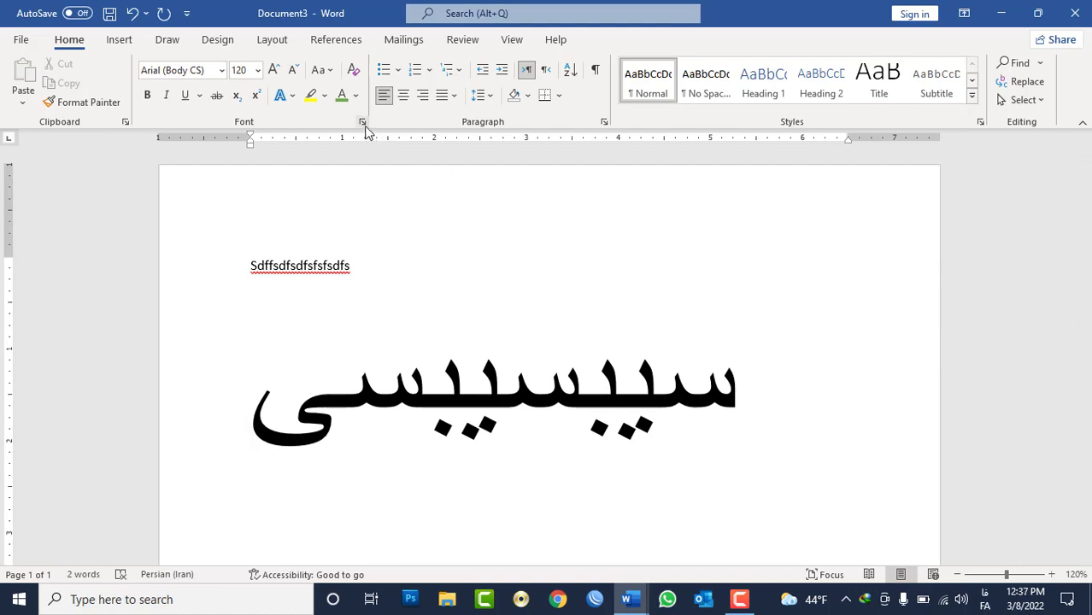
# Set the Complex scripts size to 11 in the Font dialog and make it the default for all Normal-template documents
pyautogui.doubleClick(446, 371)
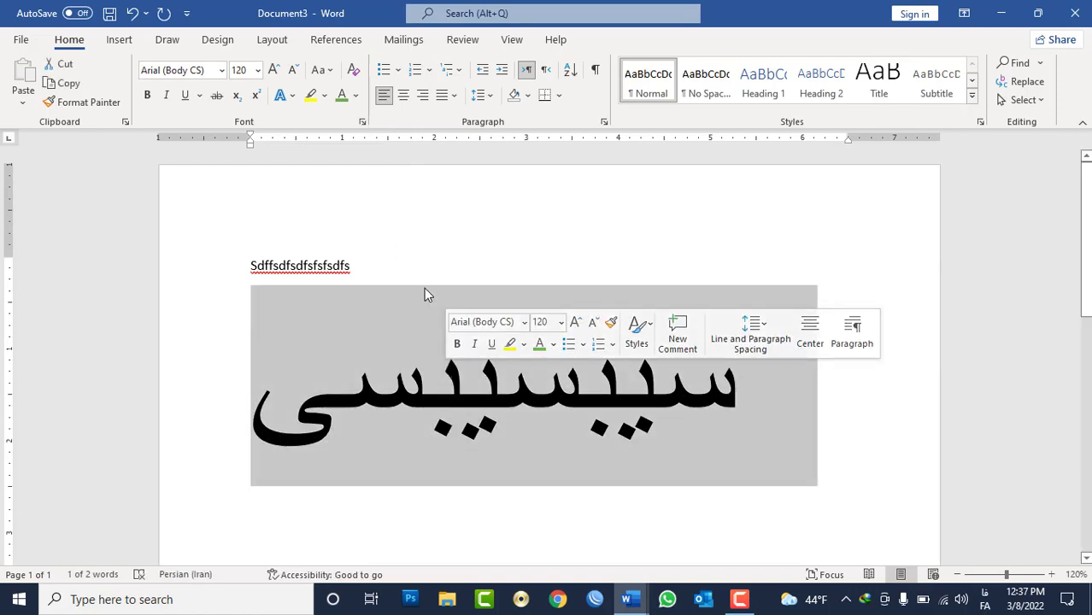
pyautogui.click(424, 263)
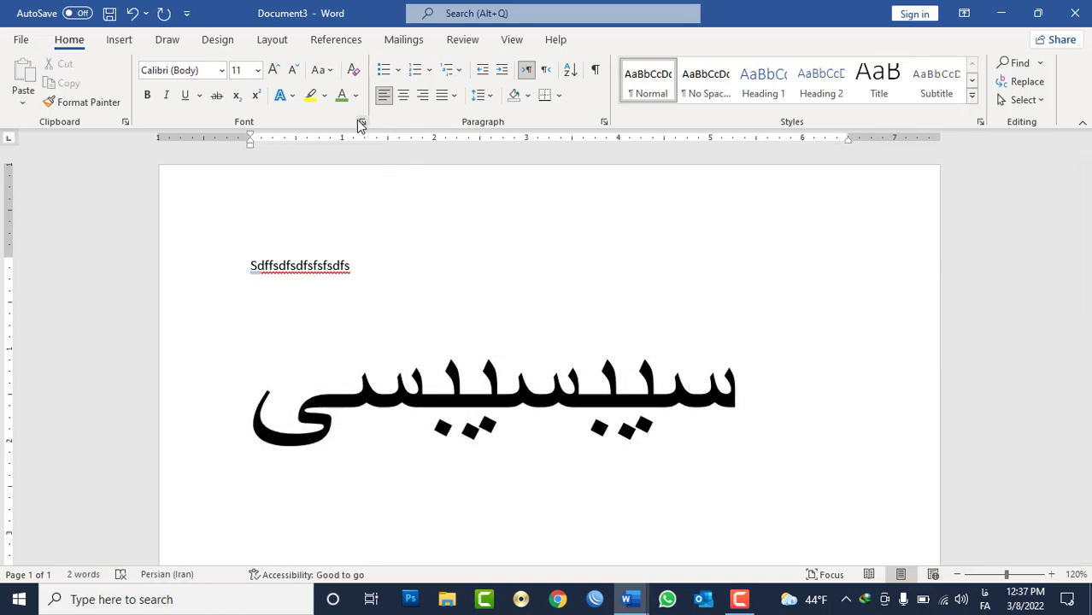
pyautogui.click(361, 122)
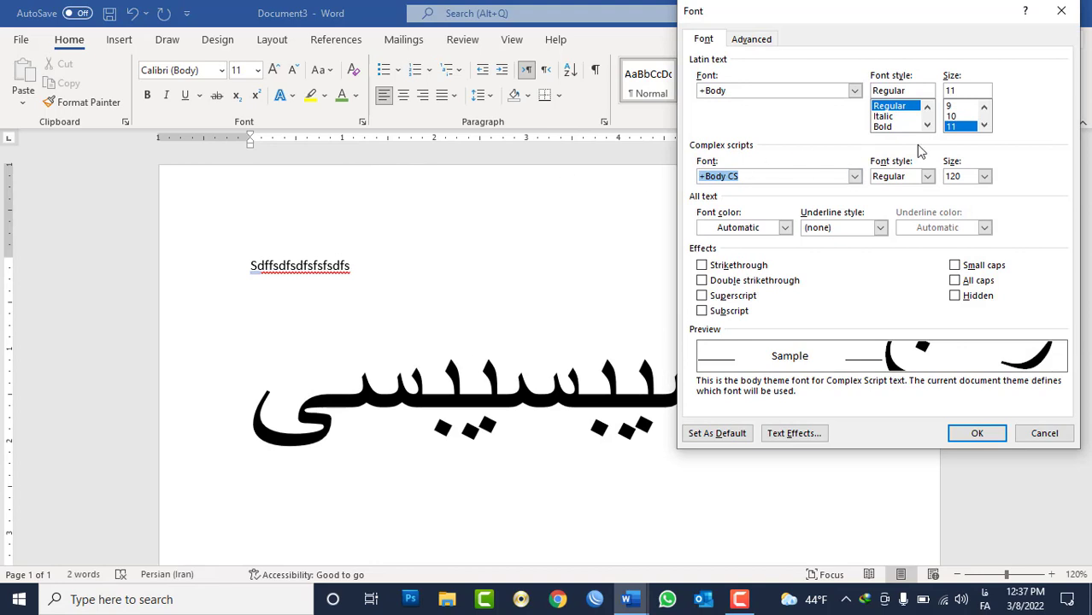
pyautogui.click(984, 178)
pyautogui.click(966, 226)
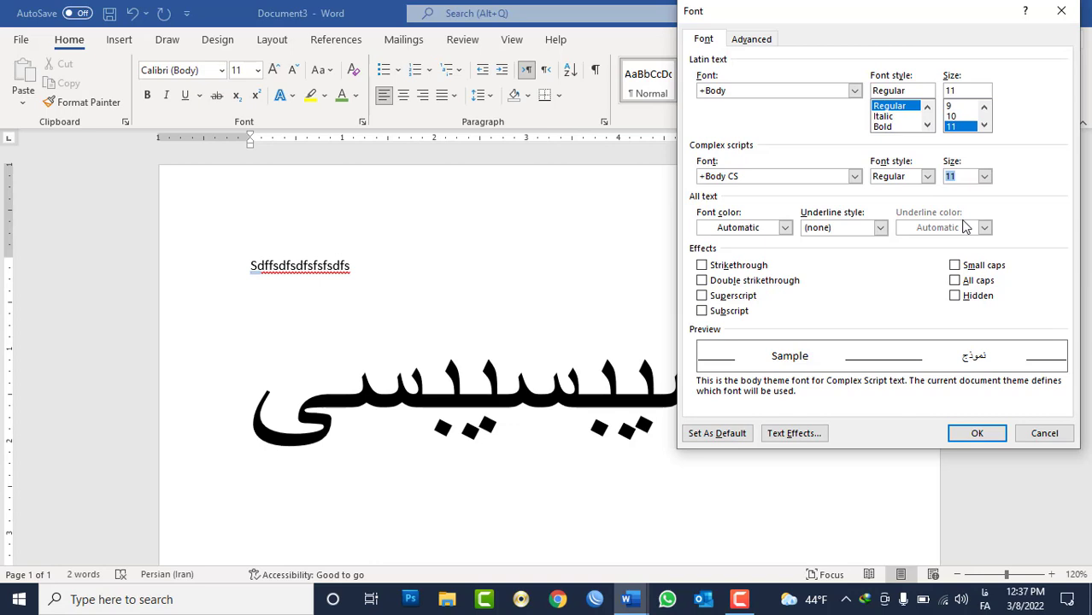
pyautogui.click(728, 434)
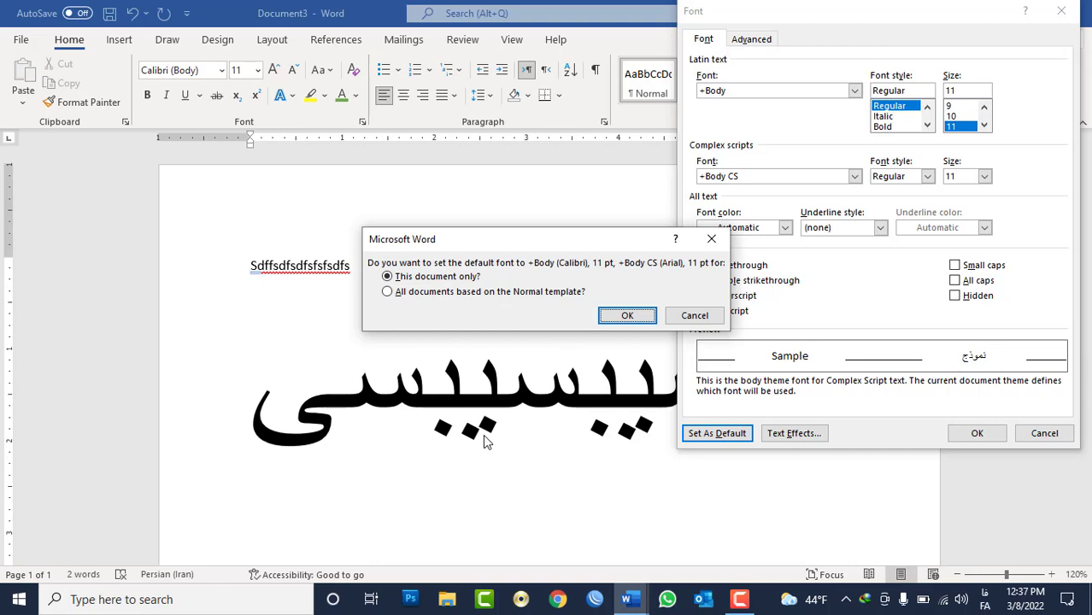
pyautogui.click(443, 294)
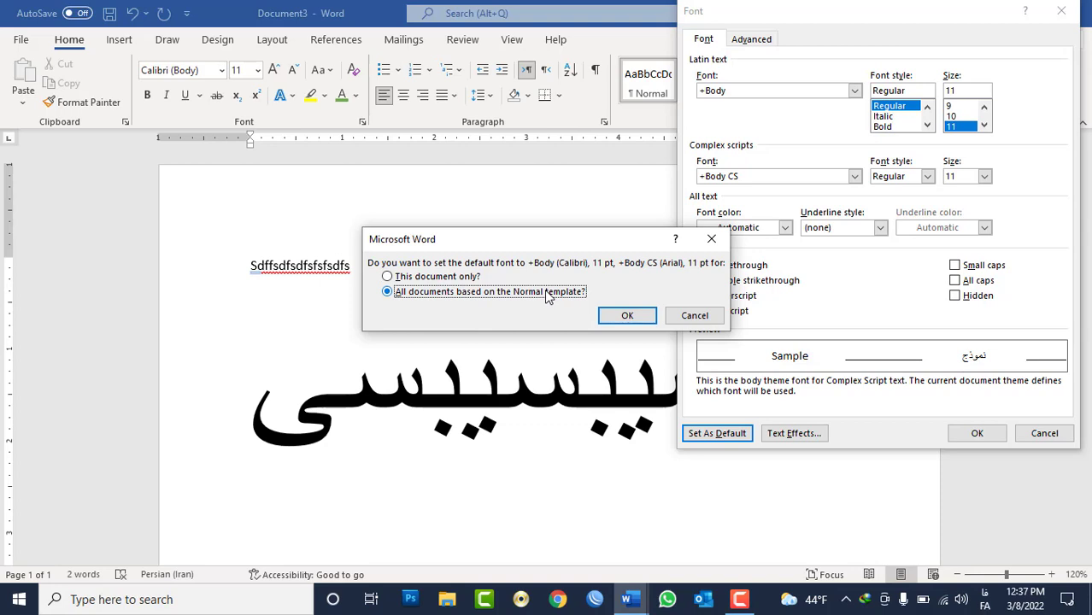
pyautogui.click(627, 317)
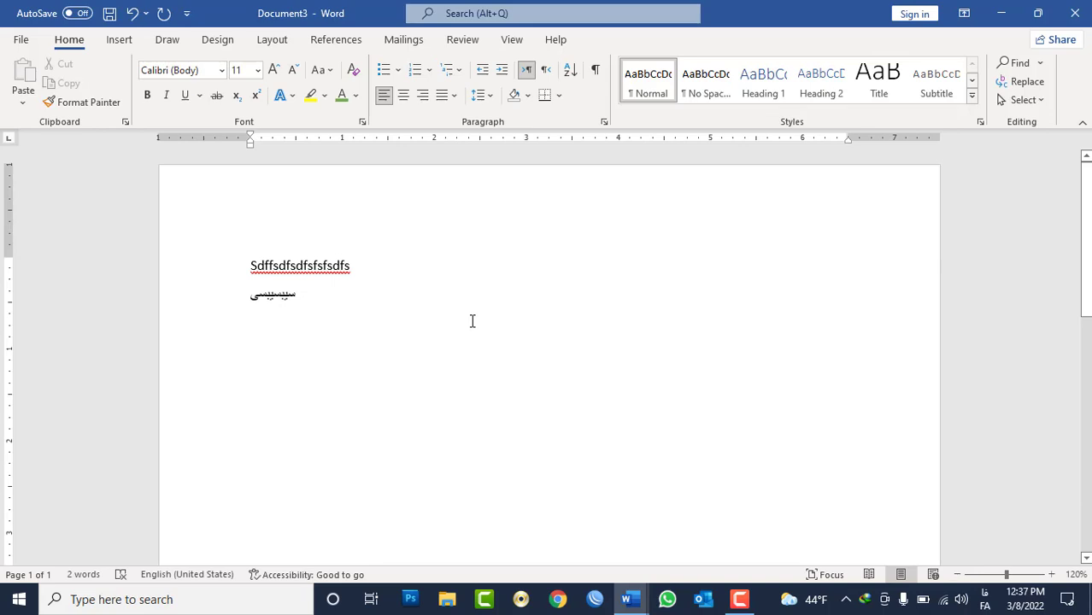
pyautogui.press('super+Down')
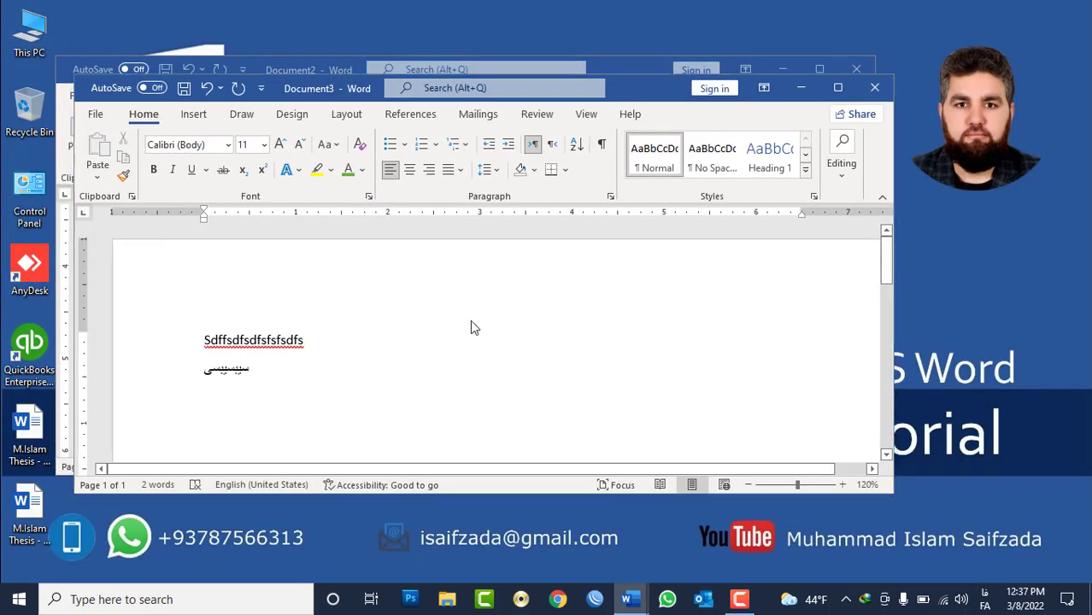
# Close Document3 and Document2 without saving
pyautogui.hotkey('alt', 'F4')
pyautogui.press('n')
pyautogui.hotkey('alt', 'F4')
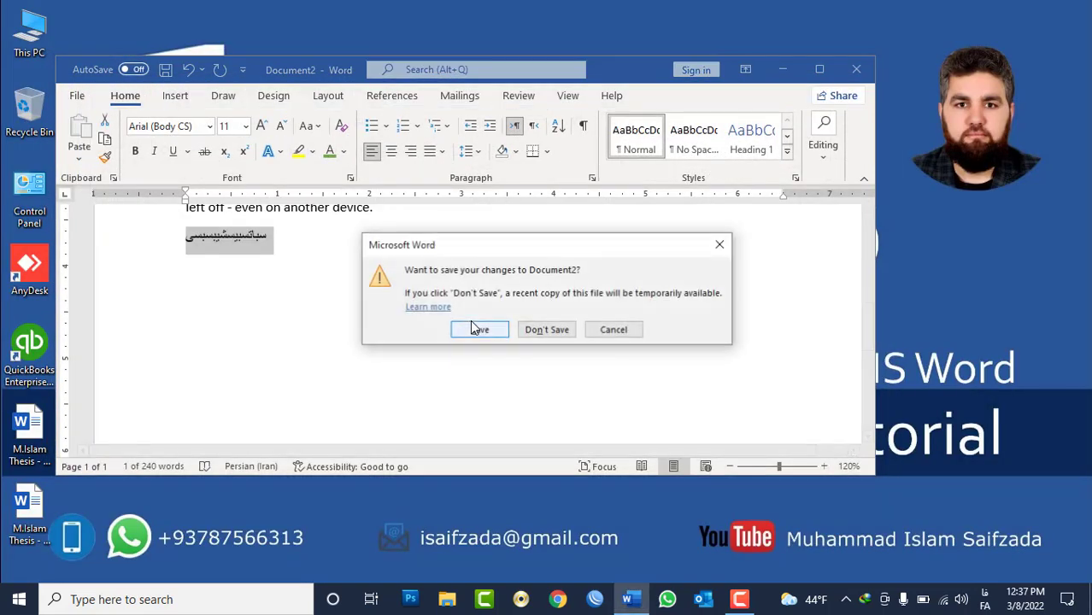
pyautogui.press('n')
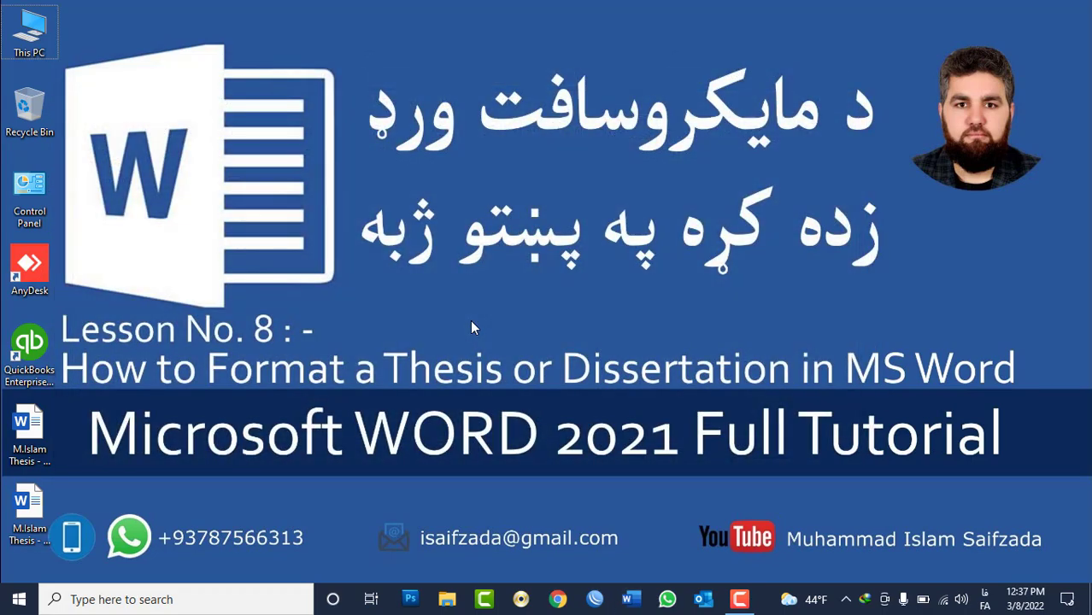
# Relaunch Word with winword from Run and open a maximised blank document
pyautogui.press('super+r')
pyautogui.write('winword')
pyautogui.press('BackSpace')
pyautogui.press('BackSpace')
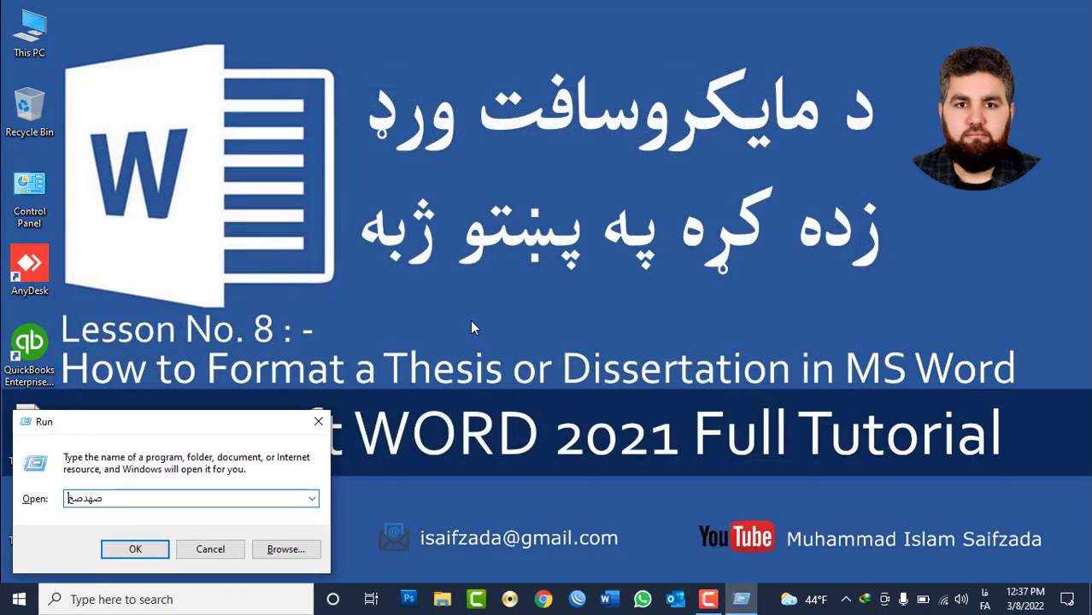
pyautogui.press('BackSpace')
pyautogui.press('BackSpace')
pyautogui.press('BackSpace')
pyautogui.write('winword')
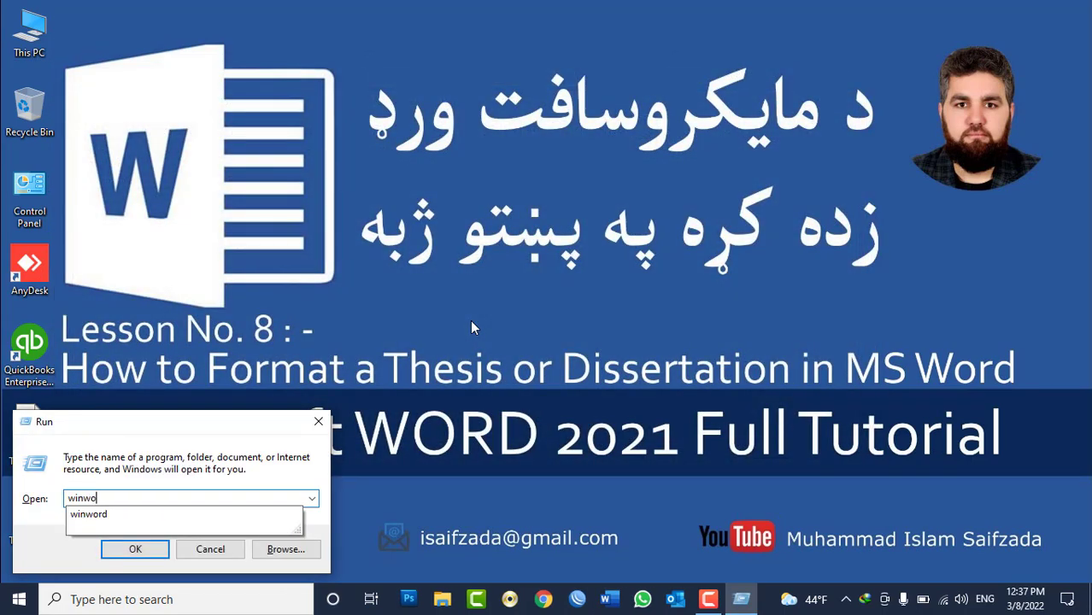
pyautogui.press('Return')
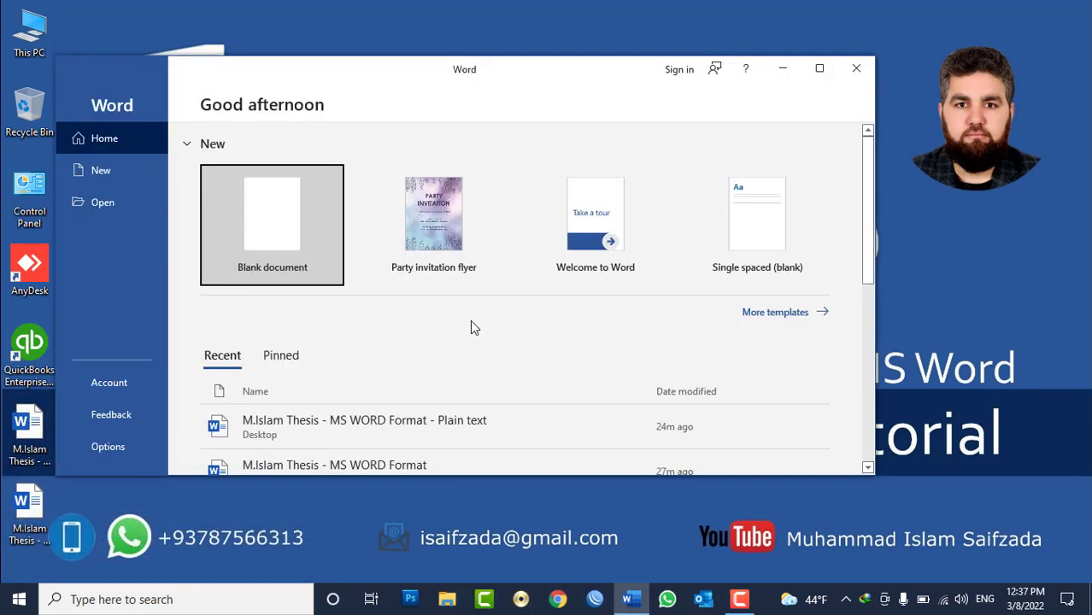
pyautogui.press('Return')
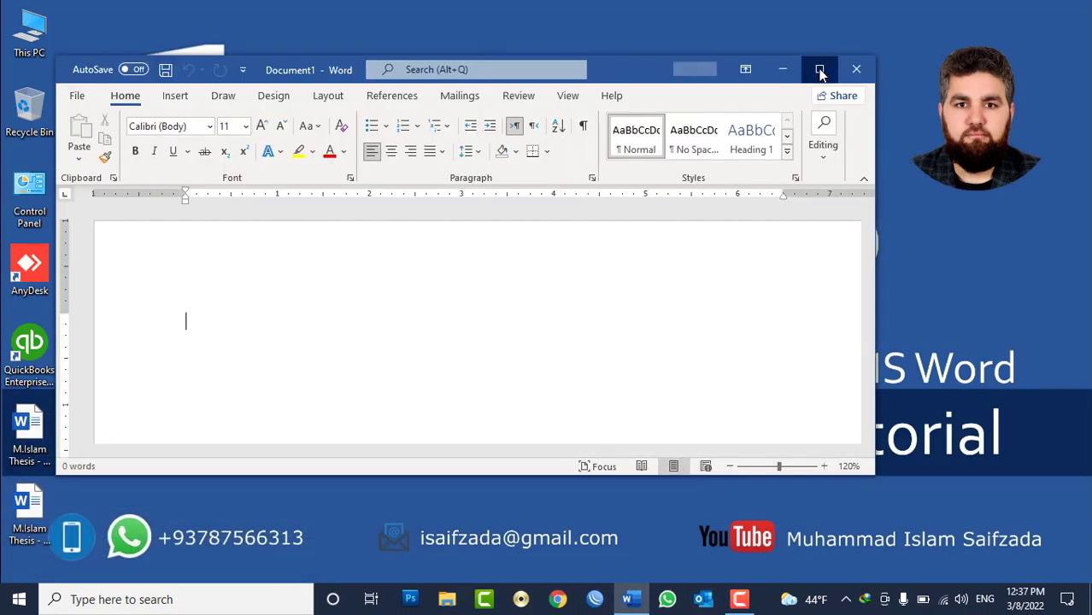
pyautogui.click(819, 68)
# Type an English test line, then a Persian test word on the next line
pyautogui.write('sadfsfsadfsda')
pyautogui.press('Return')
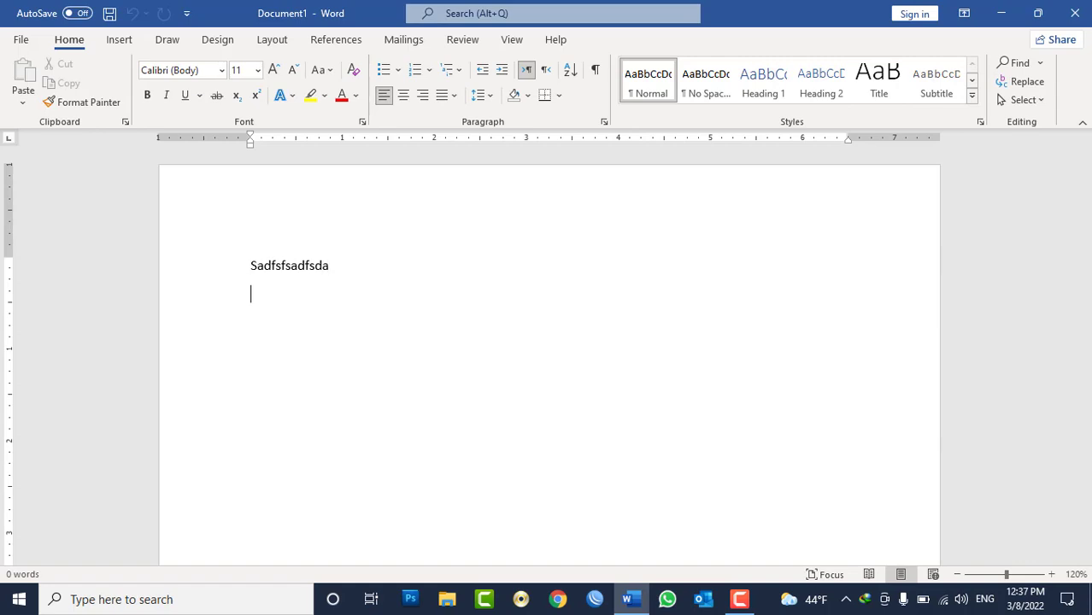
pyautogui.hotkey('alt', 'shift')
pyautogui.write('سیسیسیسیسیسیسیسی')
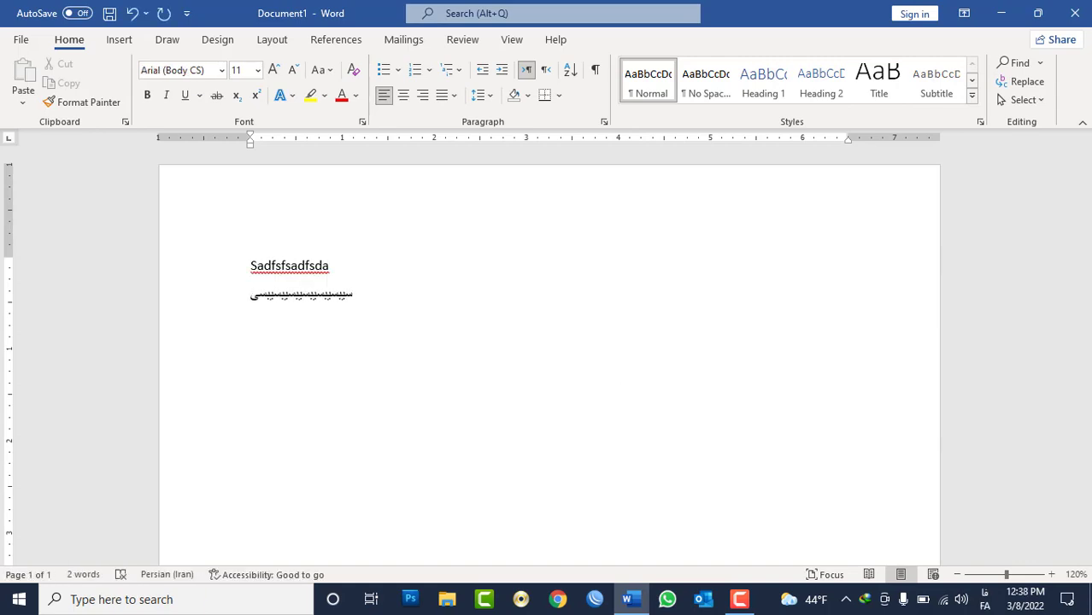
# Close the test document without saving and refresh the desktop
pyautogui.click(1078, 12)
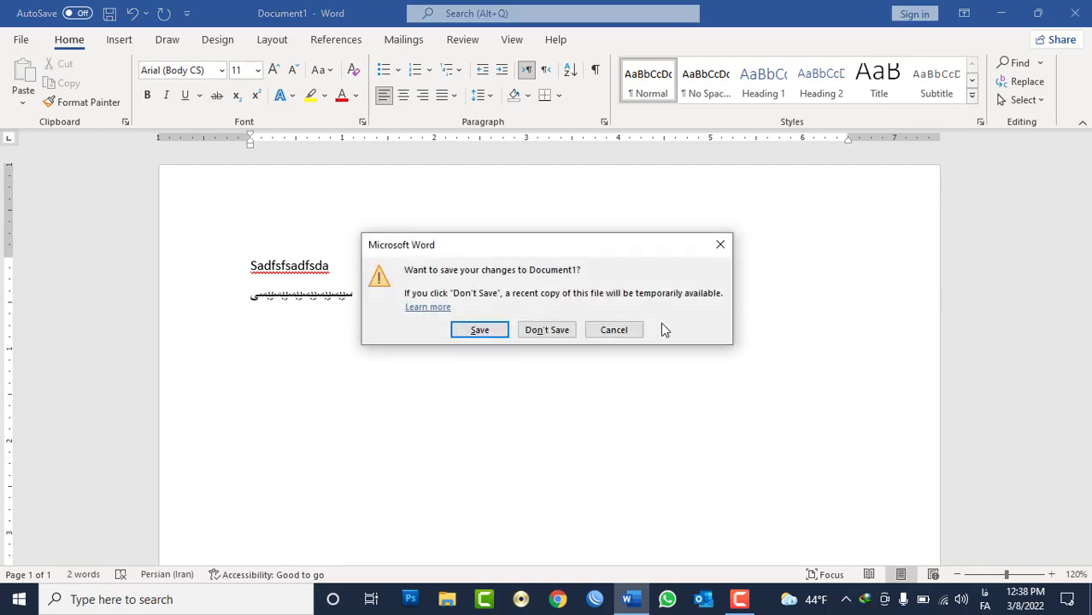
pyautogui.click(547, 333)
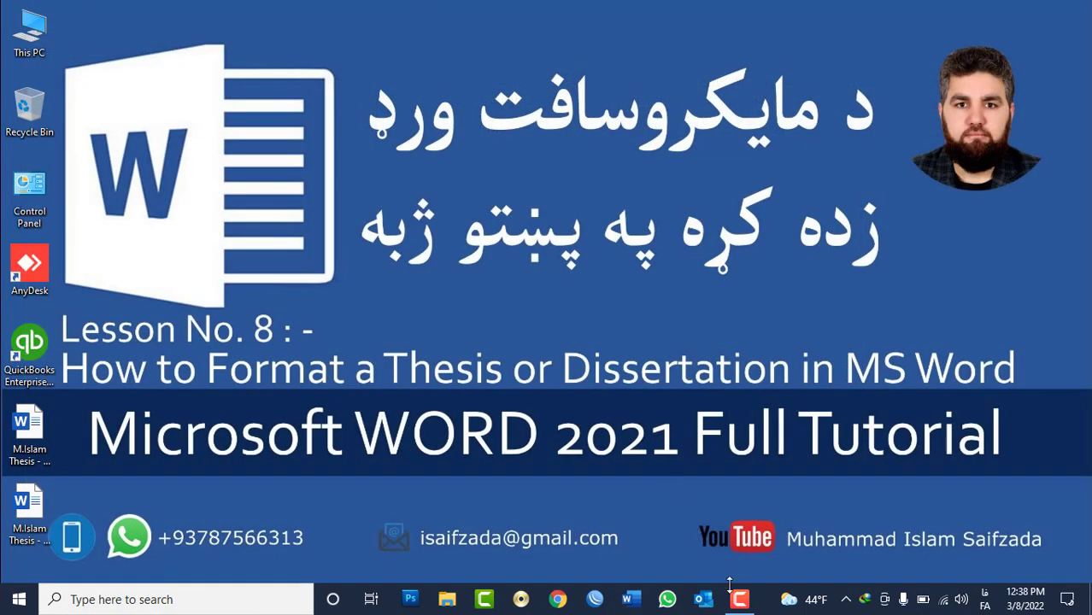
pyautogui.click(738, 600)
pyautogui.click(738, 599)
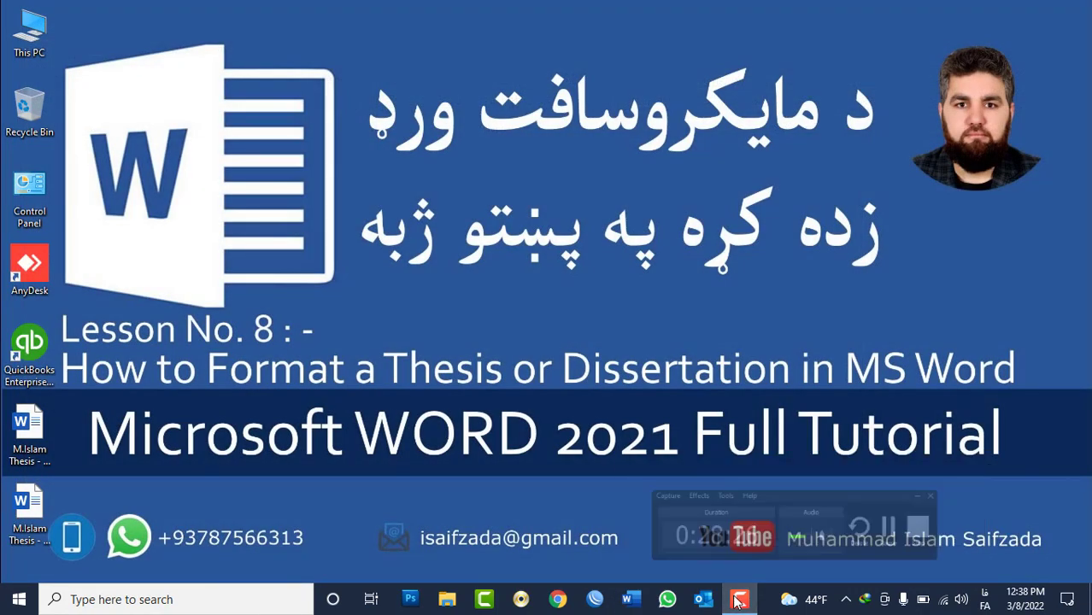
pyautogui.rightClick(459, 294)
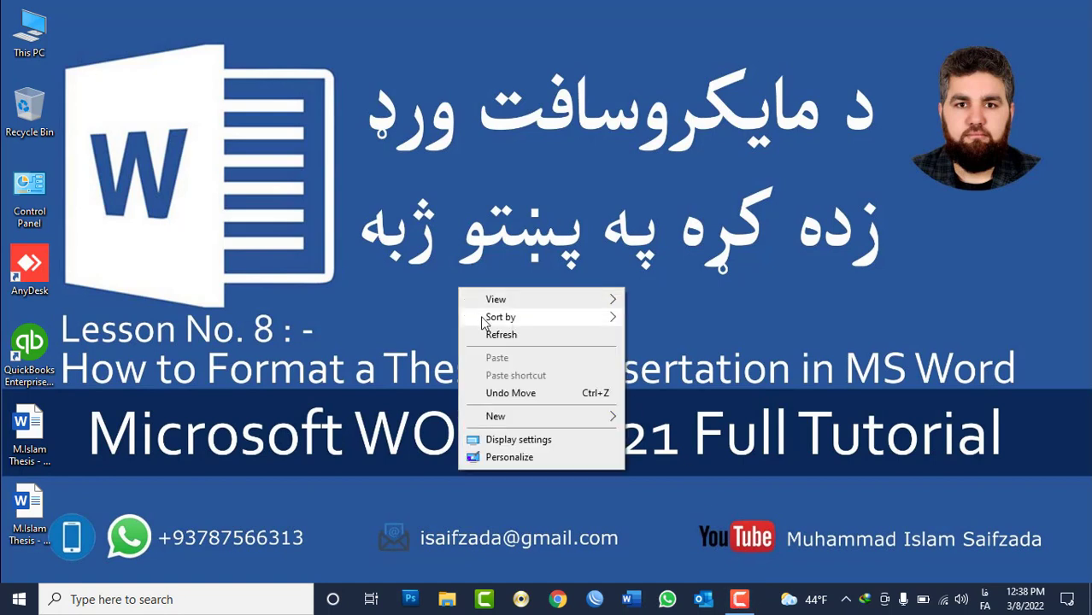